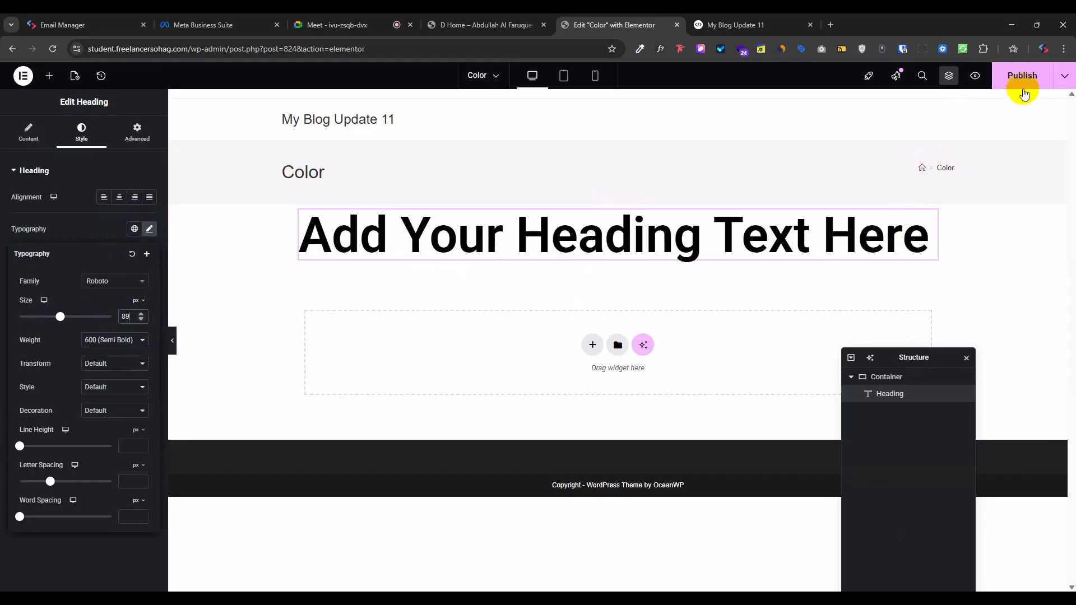
# Step: Publish the page, assign the CSS class gradient-text to the heading, and publish again
pyautogui.click(1021, 77)
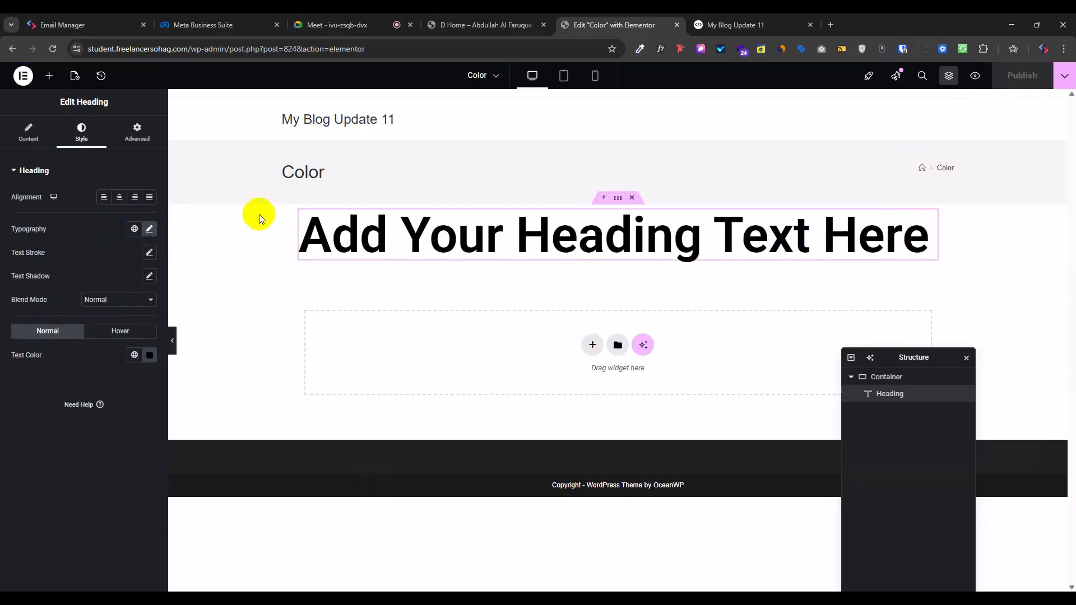
pyautogui.click(128, 141)
pyautogui.scroll(-1, 134, 440)
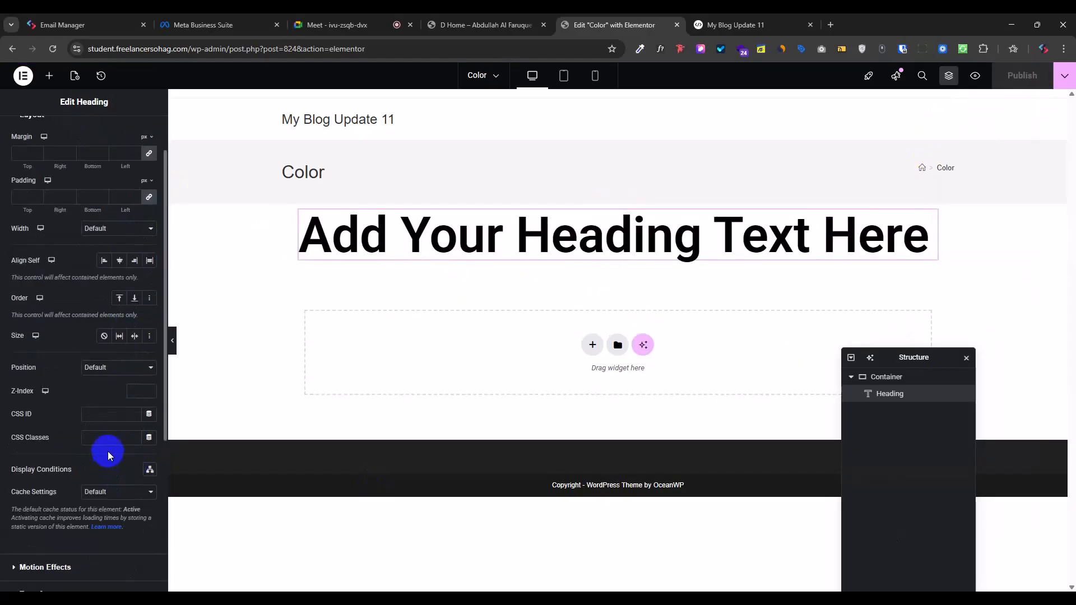
pyautogui.click(104, 437)
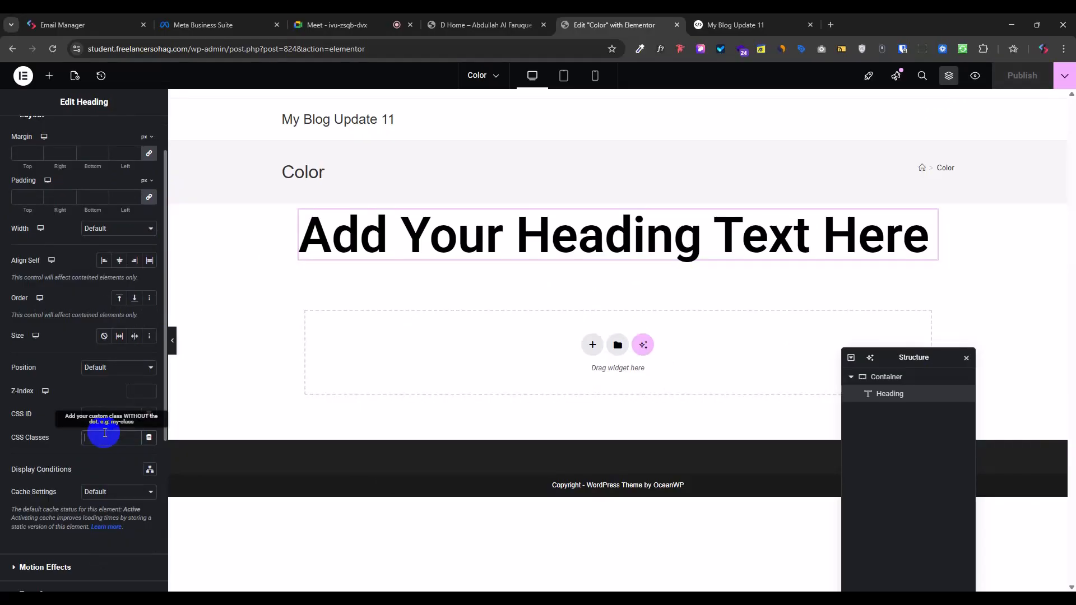
pyautogui.write('gradient-text')
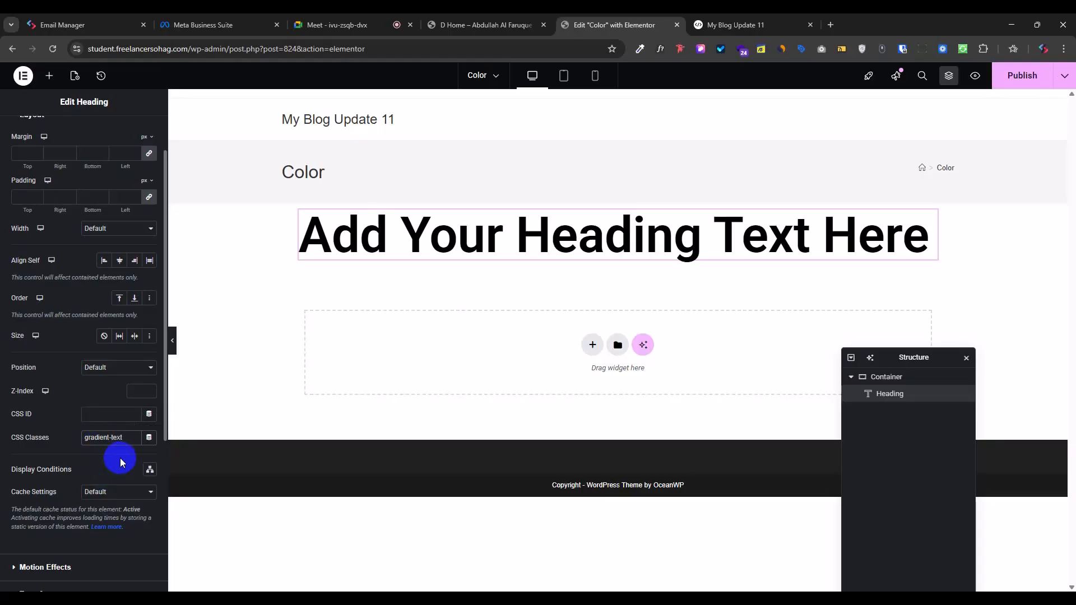
pyautogui.moveTo(136, 439); pyautogui.dragTo(83, 440)
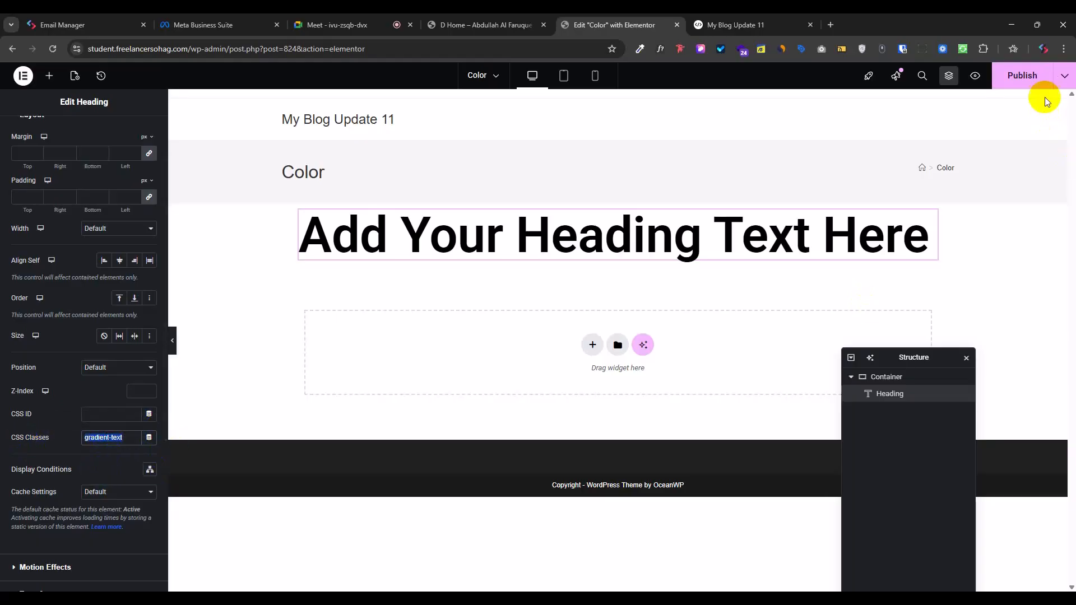
pyautogui.click(1030, 78)
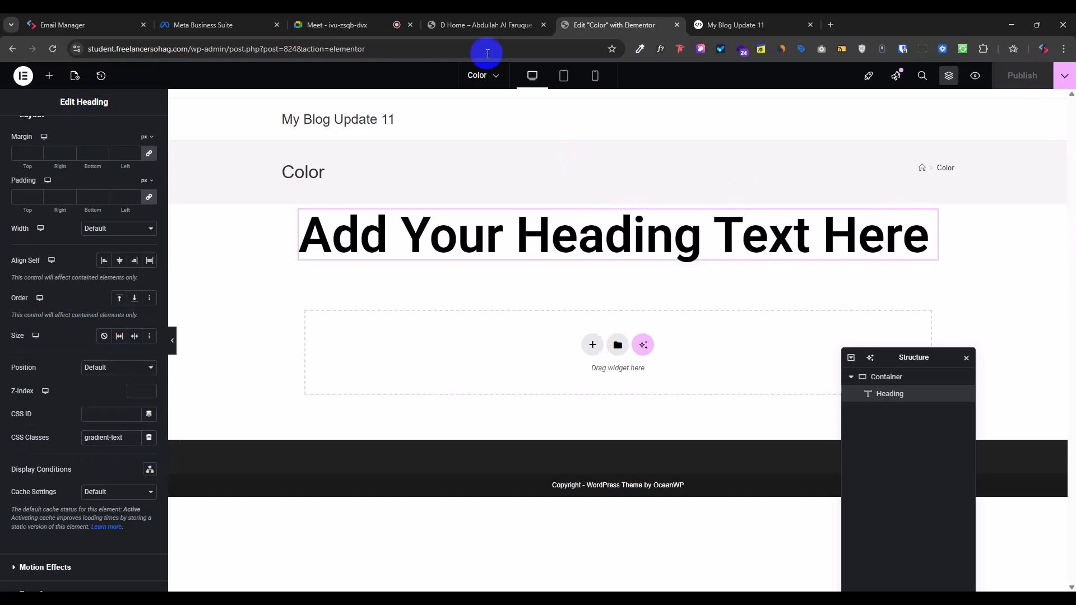
# Step: Preview the Color page and inspect the heading's HTML to examine the wrapper element that carries the gradient-text class
pyautogui.click(482, 24)
pyautogui.click(622, 25)
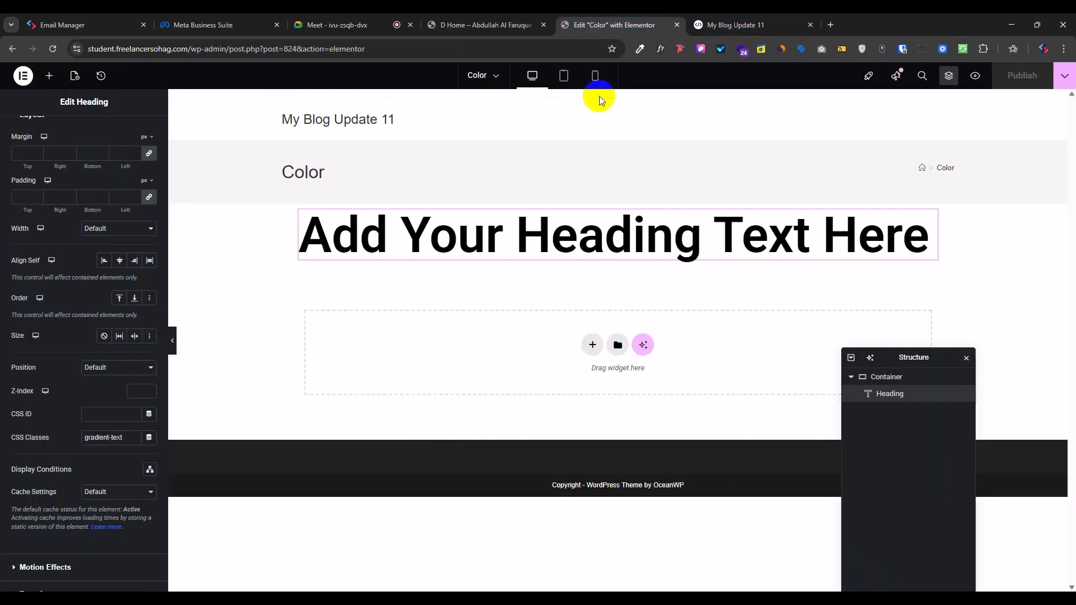
pyautogui.click(973, 75)
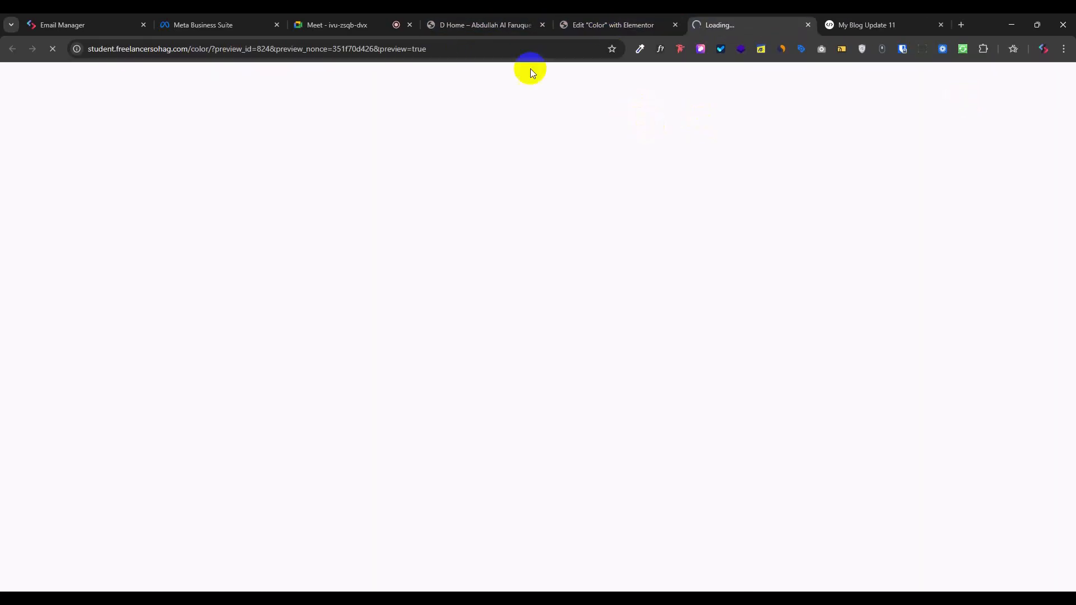
pyautogui.click(542, 24)
pyautogui.rightClick(558, 237)
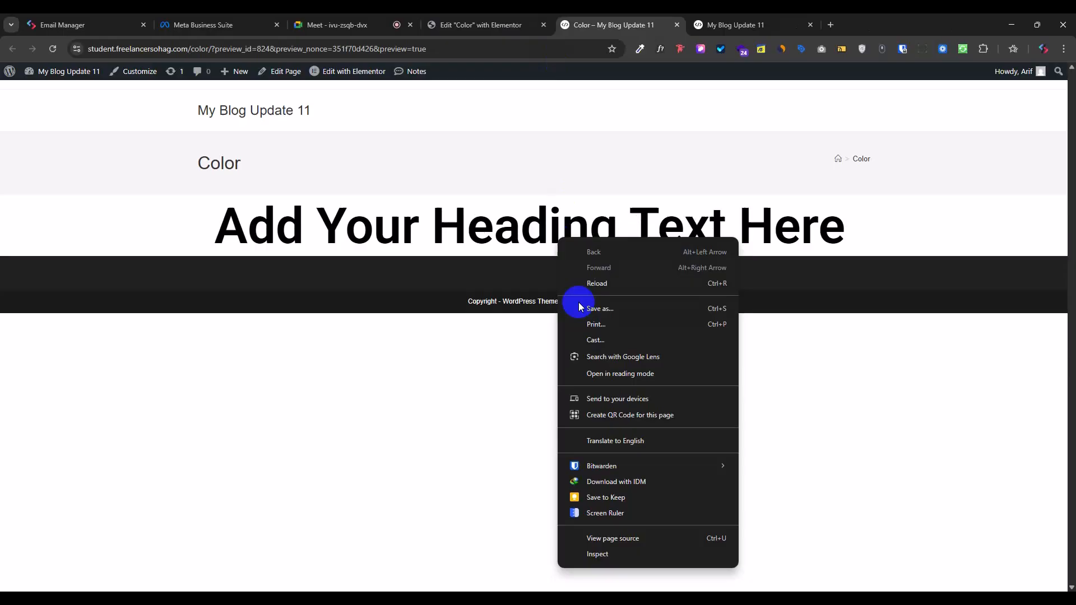
pyautogui.click(615, 554)
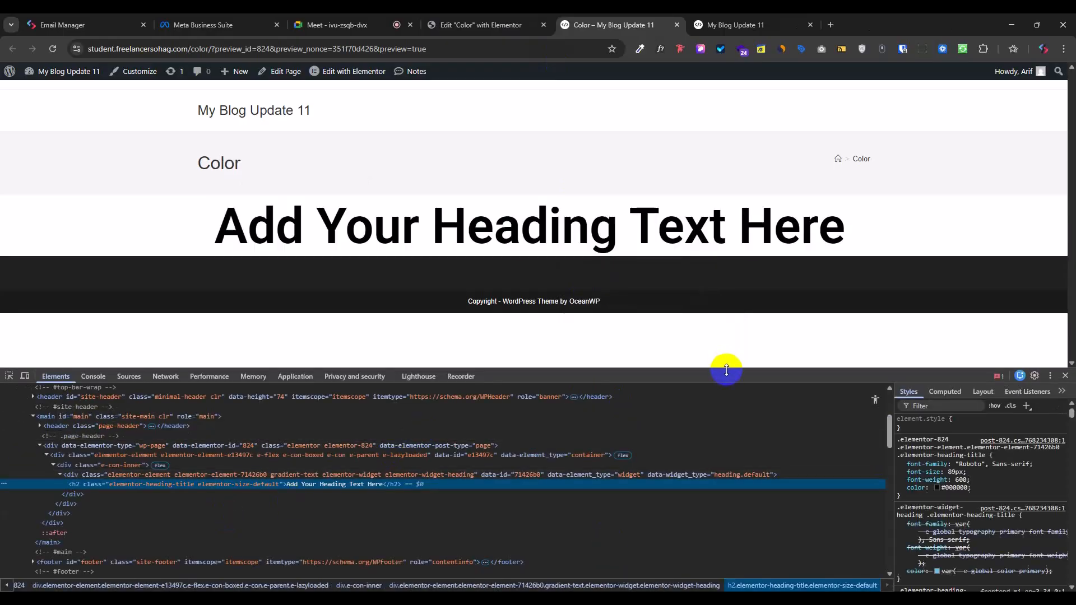
pyautogui.moveTo(726, 370); pyautogui.dragTo(785, 274)
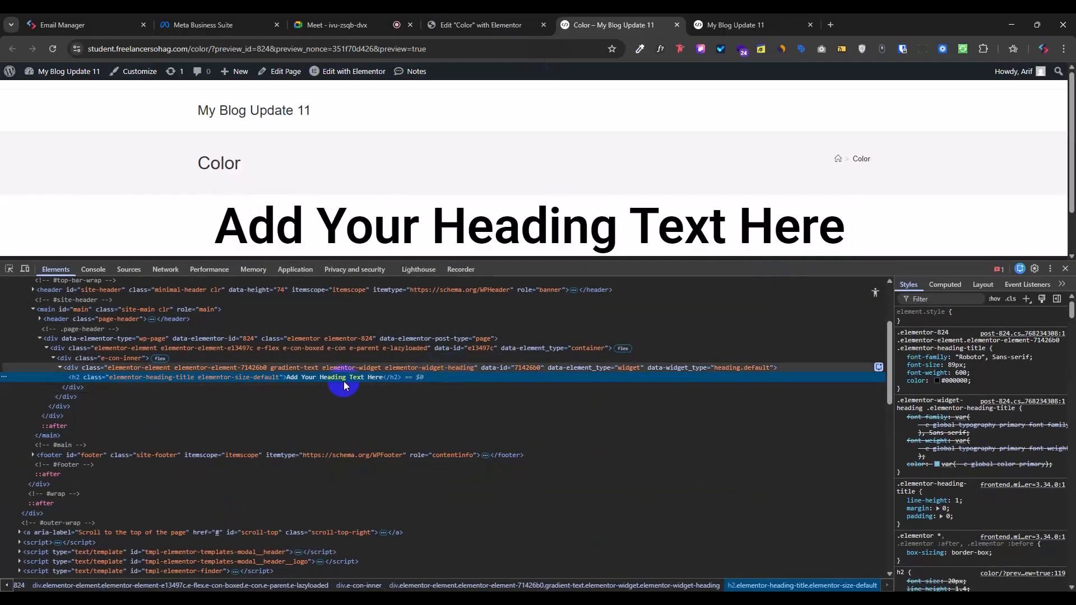
pyautogui.click(287, 368)
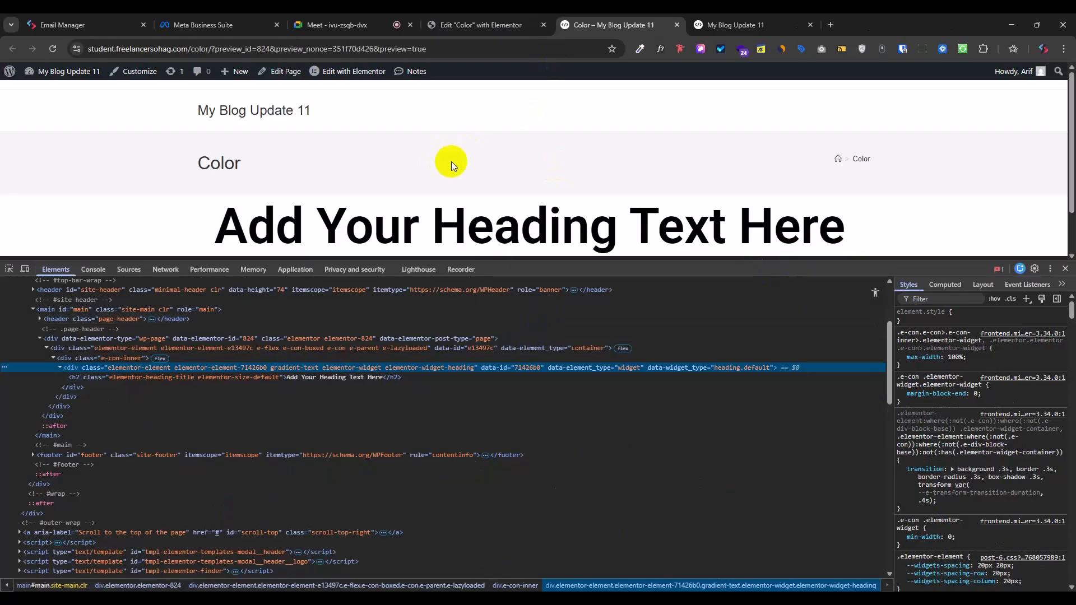
# Step: Return to the Elementor editor and enter the selector .gradient-text in the heading's custom CSS
pyautogui.click(468, 22)
pyautogui.scroll(1, 135, 213)
pyautogui.scroll(-5, 98, 426)
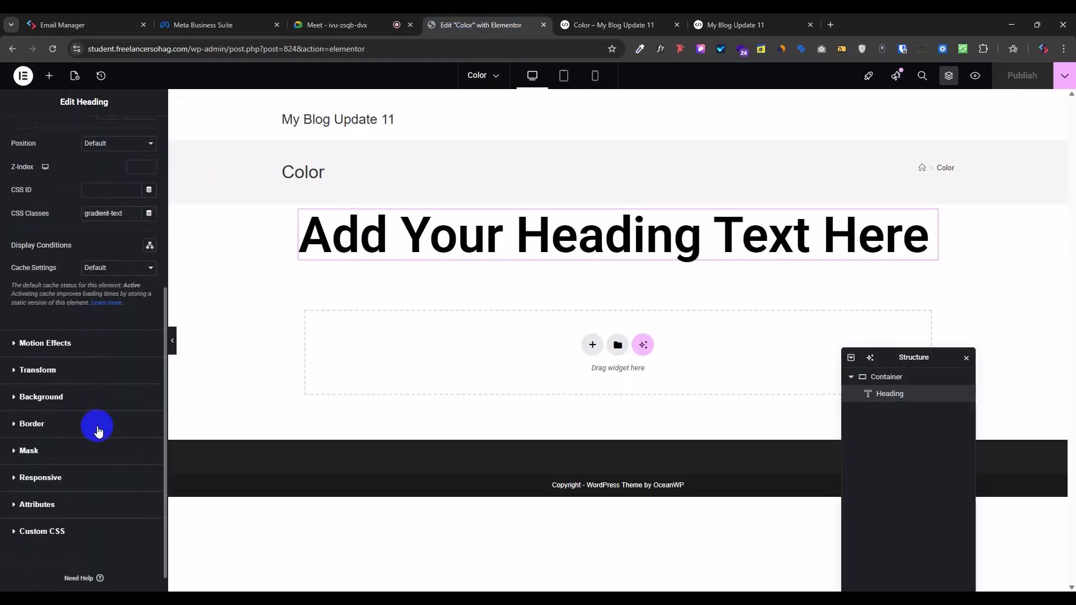
pyautogui.click(53, 509)
pyautogui.click(60, 453)
pyautogui.write('.gradient-text')
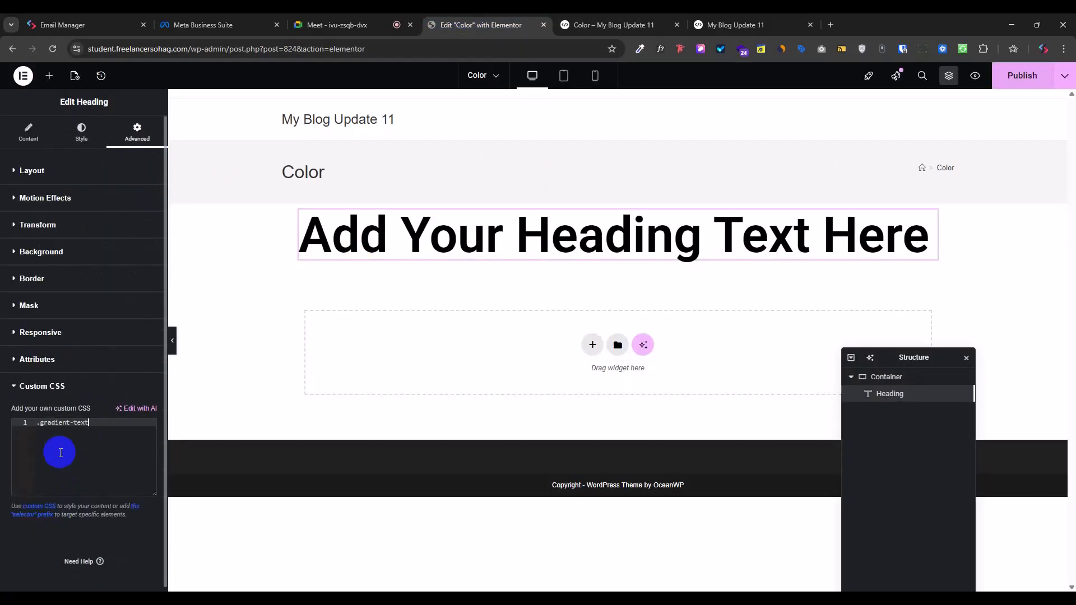
# Step: Copy the elementor-heading-title class name from the heading's h2 element in the inspected page preview
pyautogui.click(610, 25)
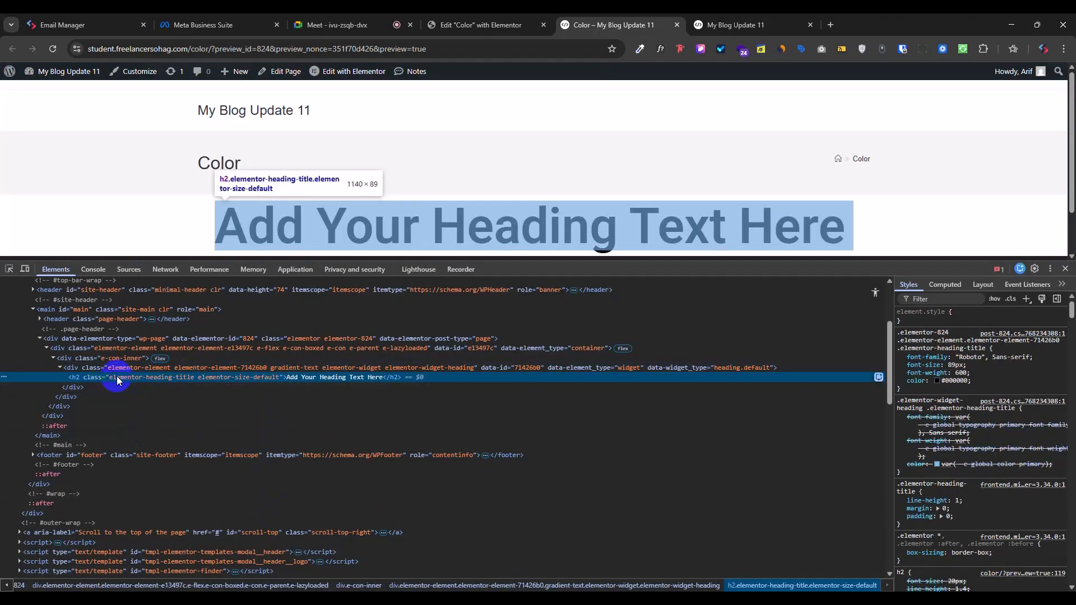
pyautogui.doubleClick(187, 377)
pyautogui.click(194, 377)
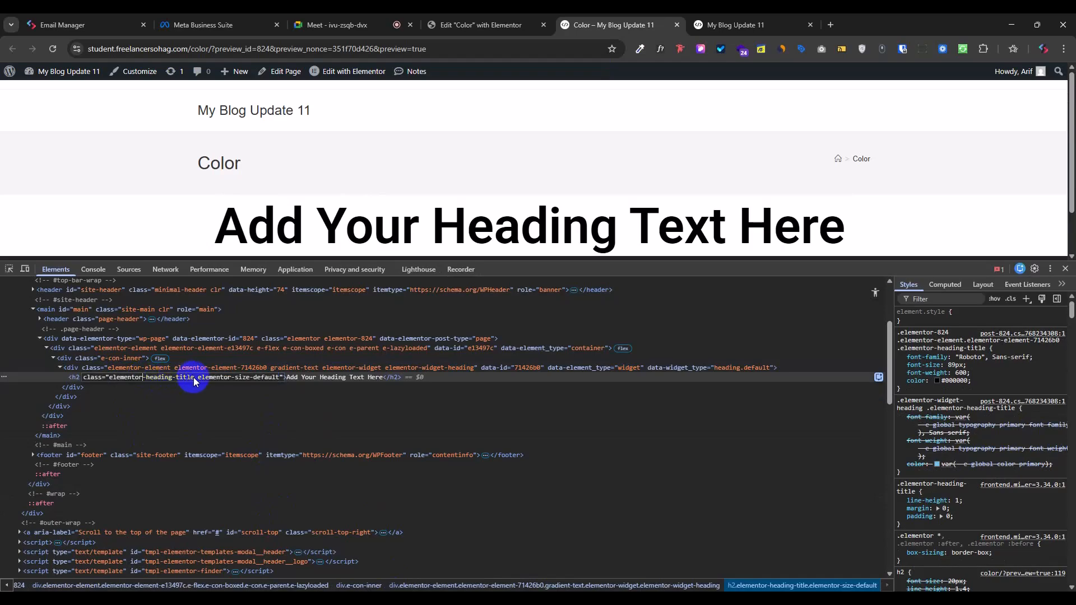
pyautogui.moveTo(194, 377); pyautogui.dragTo(128, 377)
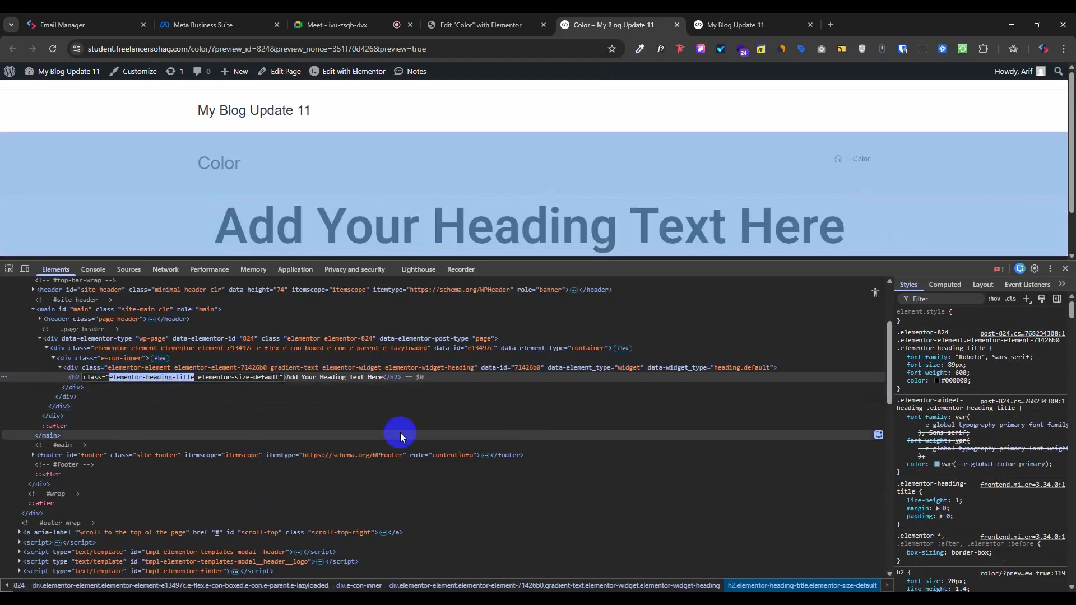
pyautogui.click(478, 376)
pyautogui.click(478, 368)
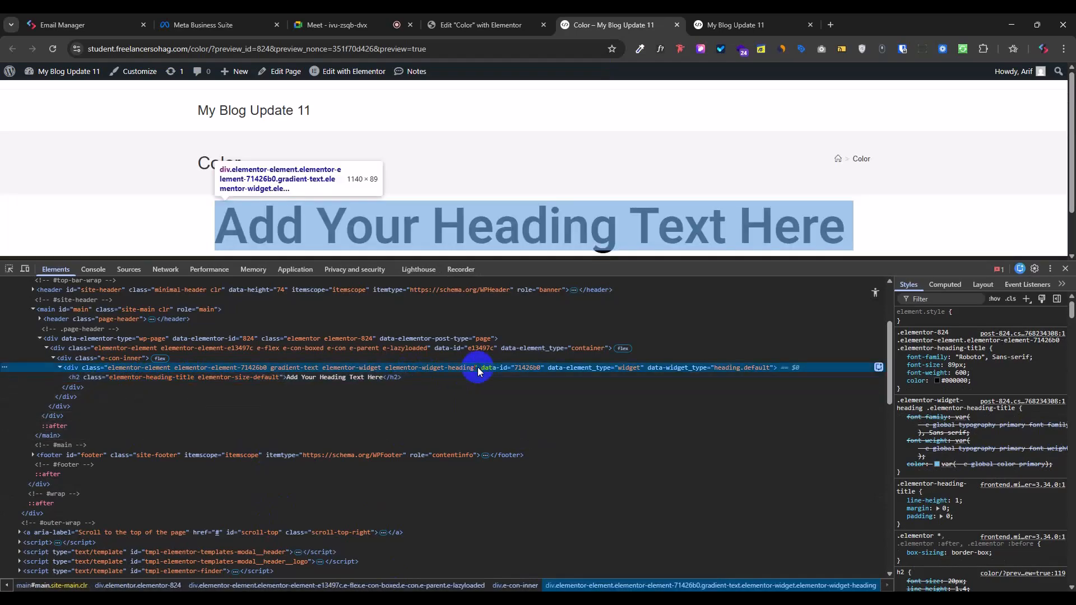
pyautogui.click(343, 377)
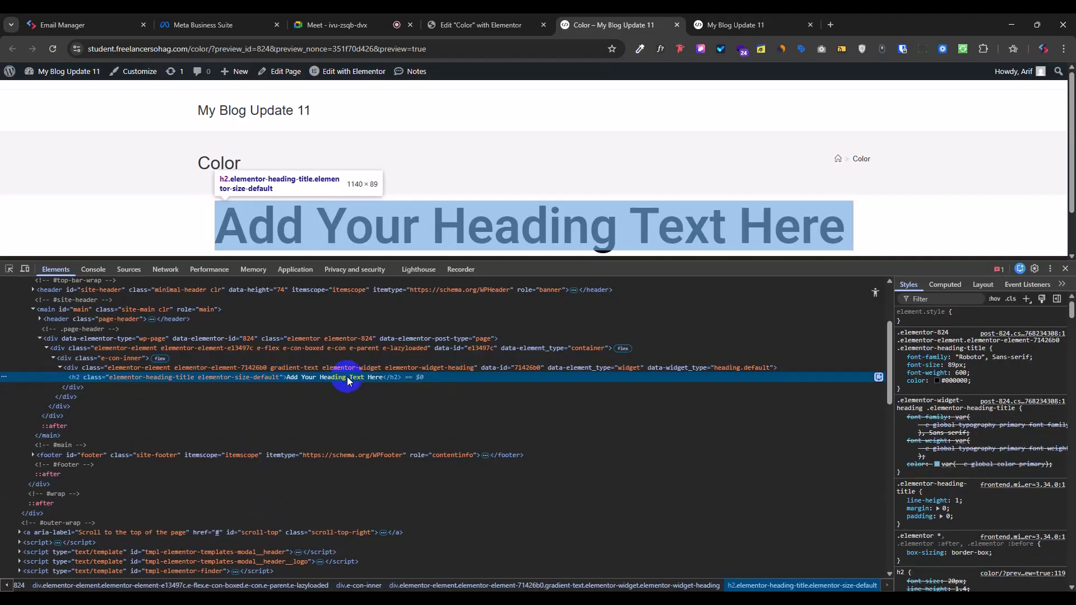
# Step: Extend the heading's custom CSS selector to .gradient-text .elementor-heading-title and open an empty rule block for it
pyautogui.click(445, 24)
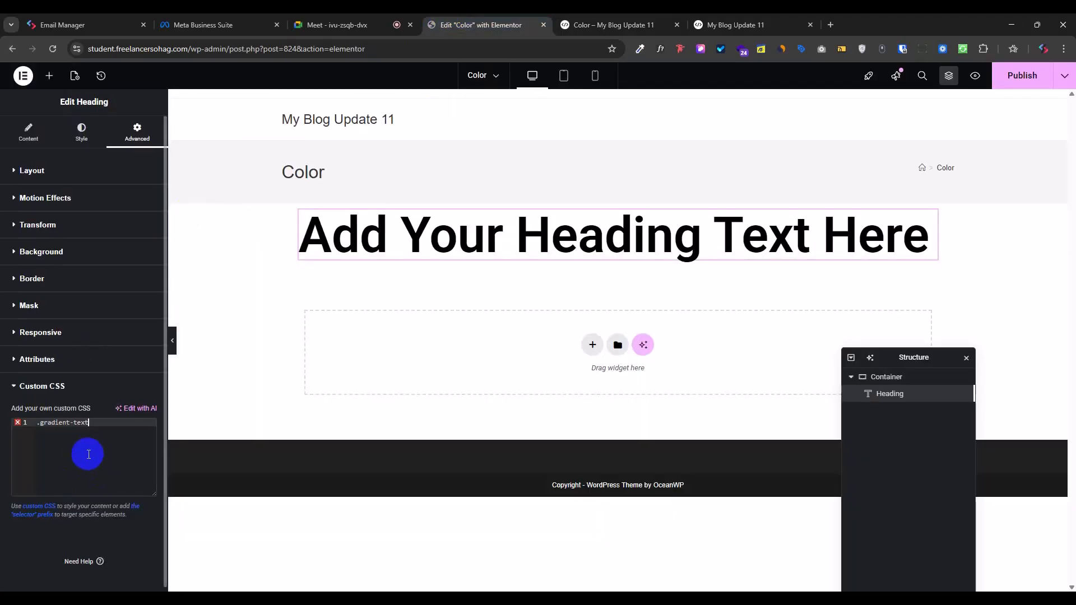
pyautogui.write('elementor-heading-title')
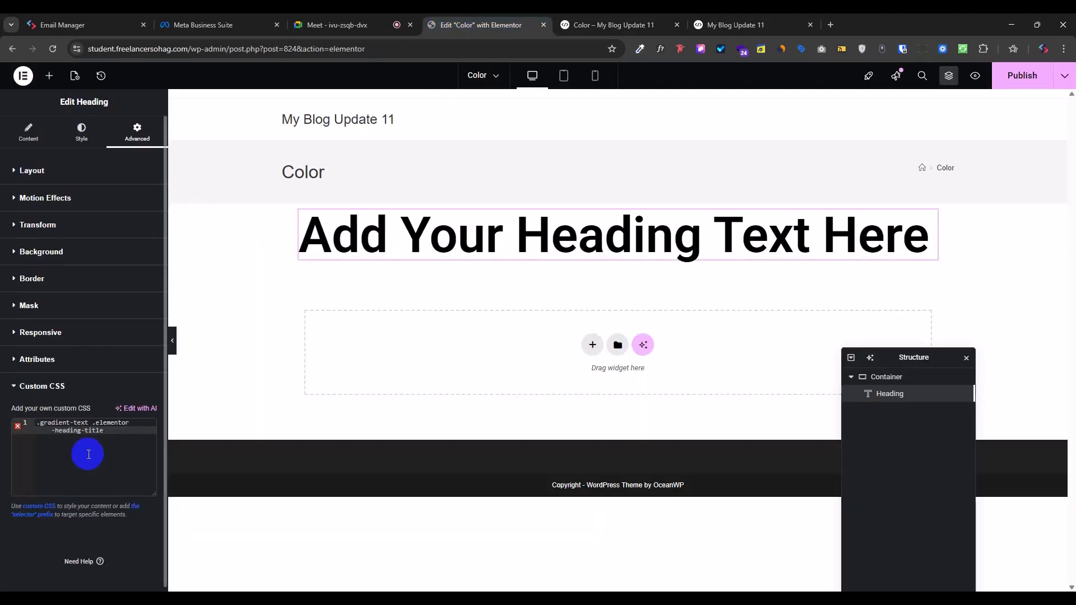
pyautogui.write('{')
pyautogui.press('Return')
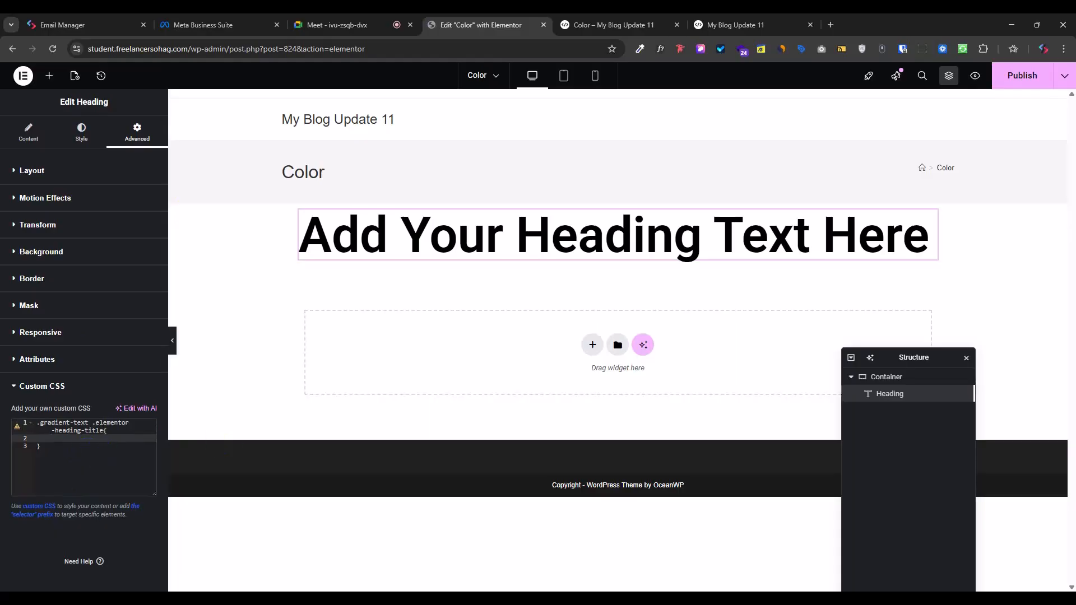
pyautogui.click(65, 443)
pyautogui.click(65, 438)
pyautogui.write('back')
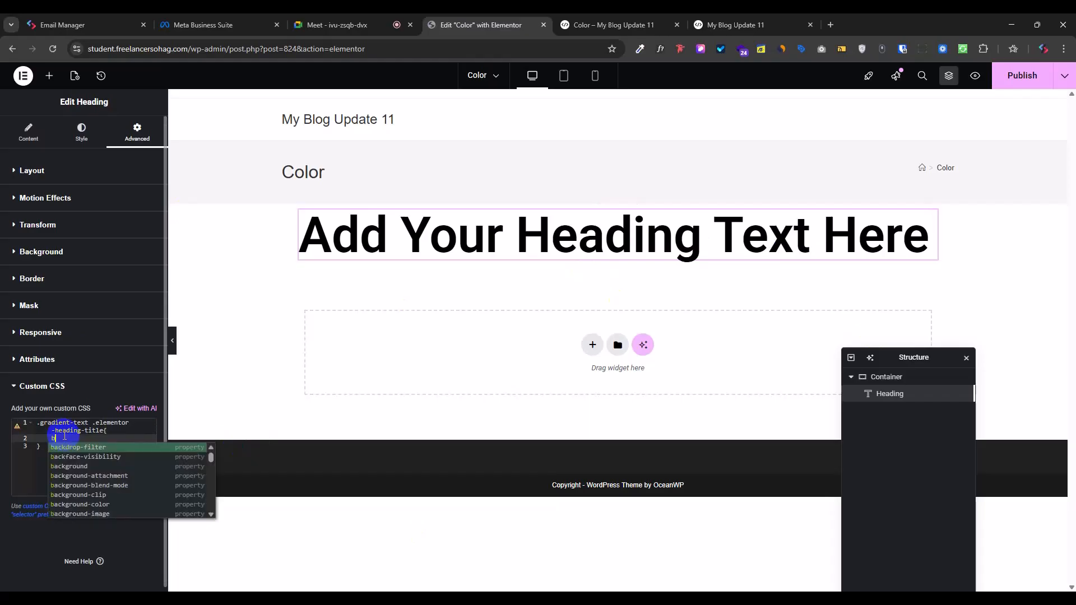
pyautogui.press('Return')
pyautogui.press('BackSpace')
pyautogui.press('BackSpace')
pyautogui.press('BackSpace')
pyautogui.press('BackSpace')
pyautogui.press('BackSpace')
pyautogui.press('BackSpace')
pyautogui.press('BackSpace')
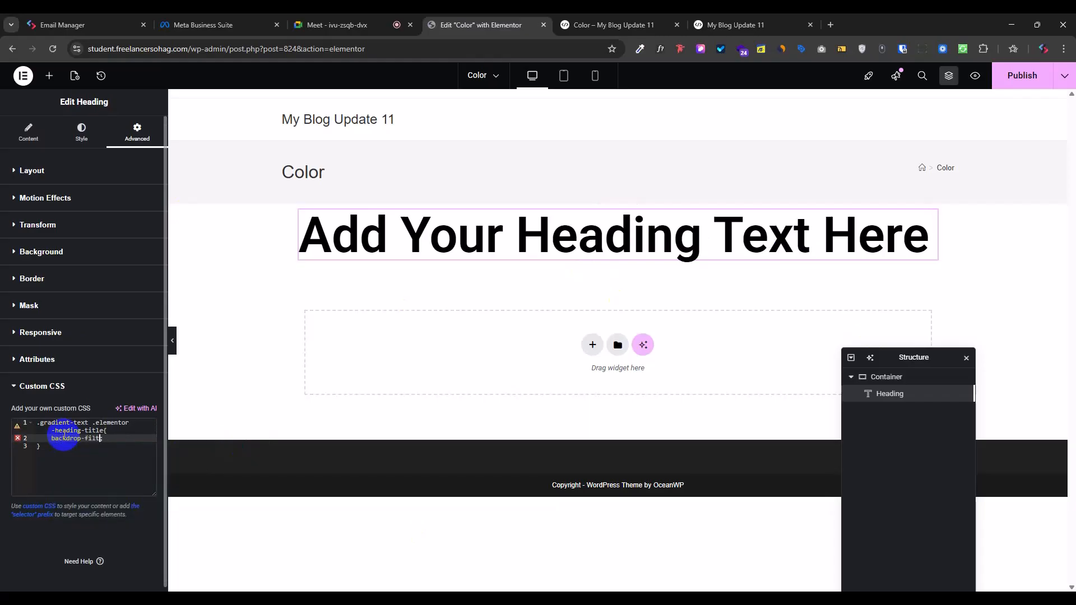
pyautogui.press('BackSpace')
pyautogui.press('BackSpace')
pyautogui.press('BackSpace')
pyautogui.press('BackSpace')
pyautogui.press('BackSpace')
pyautogui.press('BackSpace')
pyautogui.press('BackSpace')
pyautogui.press('BackSpace')
# Step: Add a background property with the value linear-gradient to the .gradient-text .elementor-heading-title rule
pyautogui.write('back')
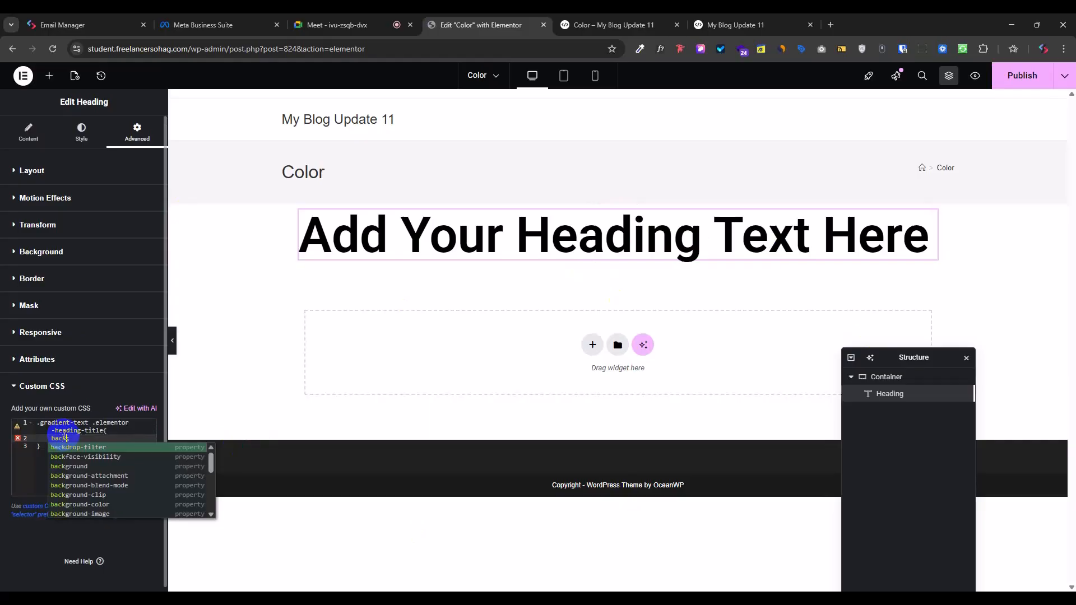
pyautogui.press('Return')
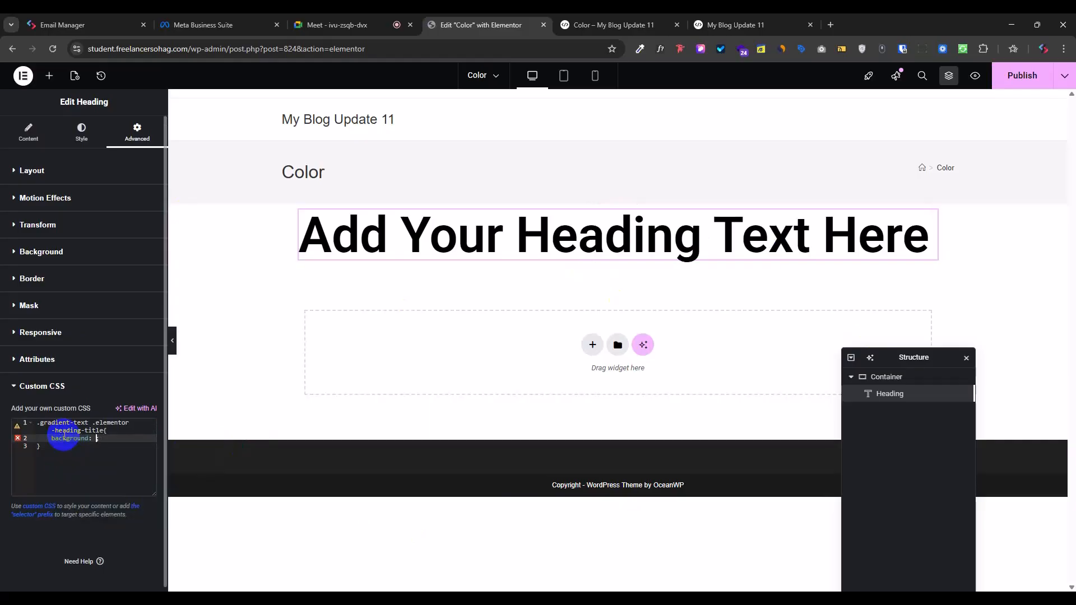
pyautogui.write('li')
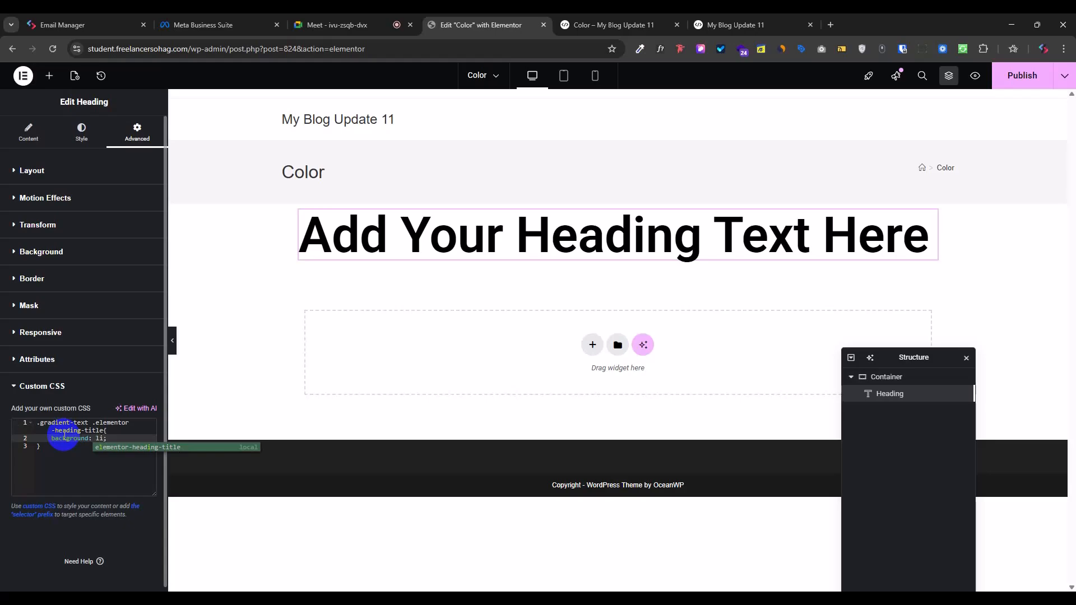
pyautogui.write('near-')
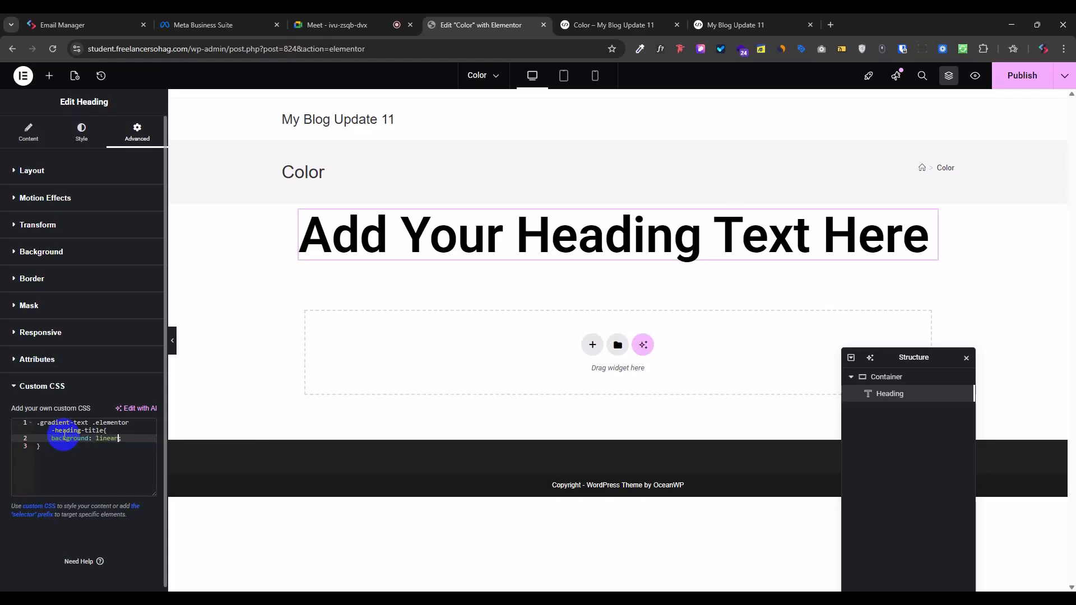
pyautogui.write('gradient')
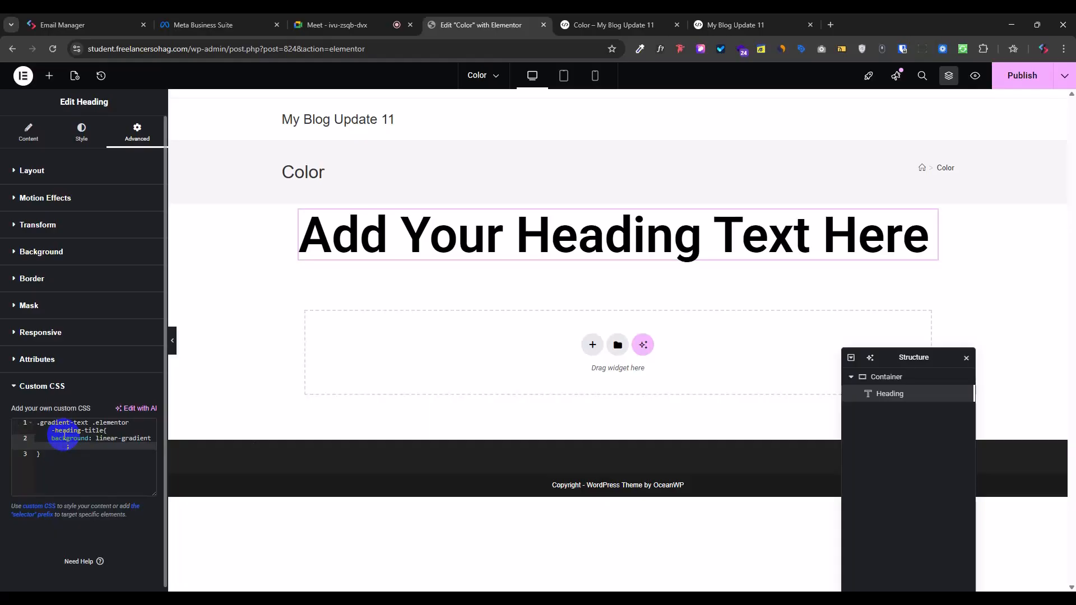
# Step: Define the gradient's arguments as (to right, red 0%, blue 100%) and publish the page
pyautogui.write('()')
pyautogui.write('to ')
pyautogui.write('right')
pyautogui.write(', ')
pyautogui.write('red')
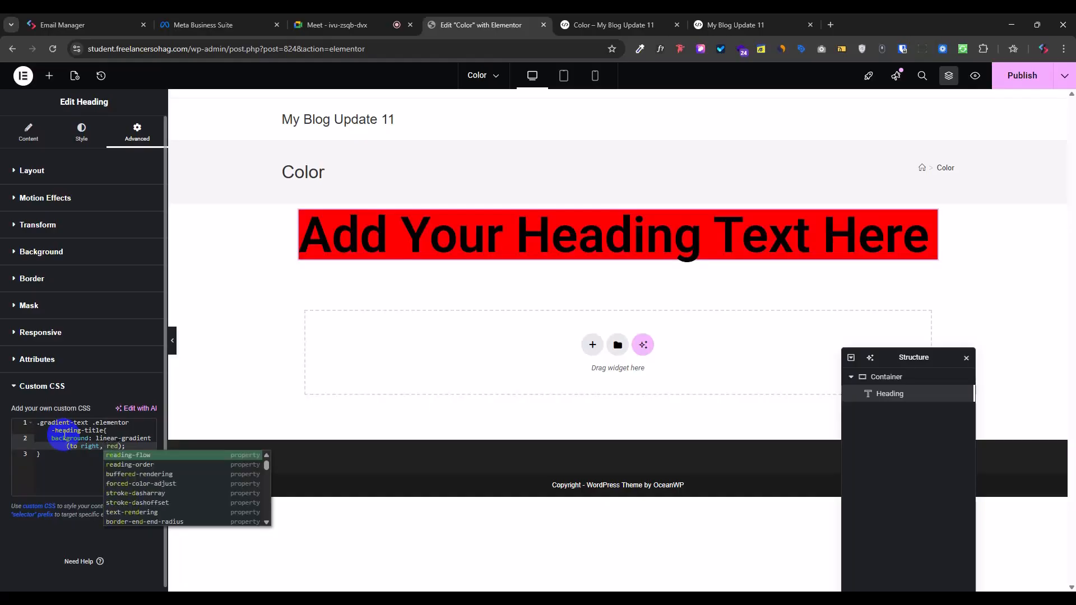
pyautogui.write(' 0%, ')
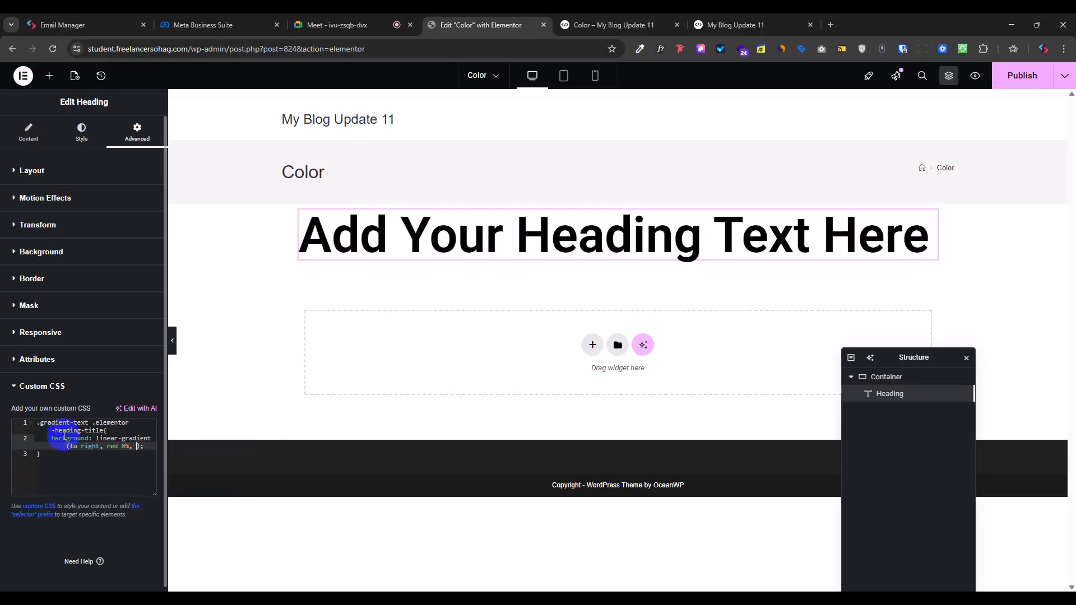
pyautogui.write('blue')
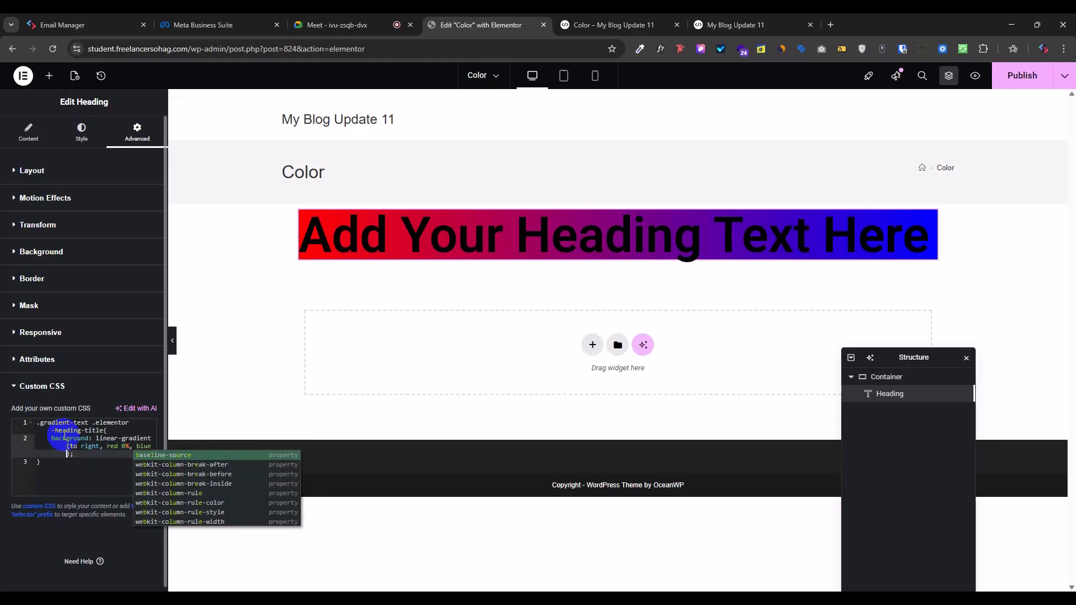
pyautogui.write(' 100%')
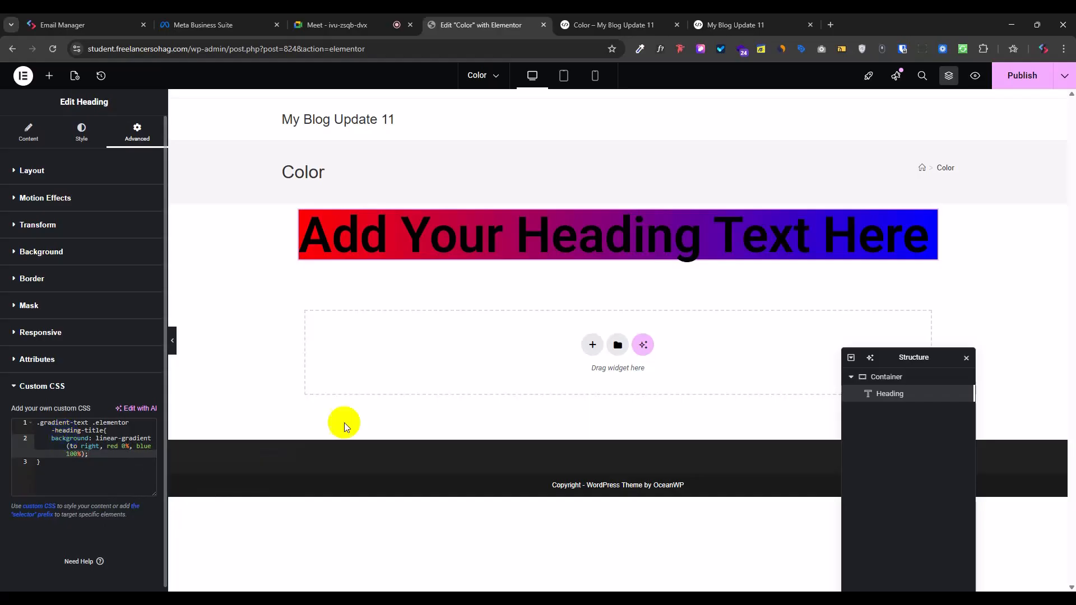
pyautogui.click(1028, 78)
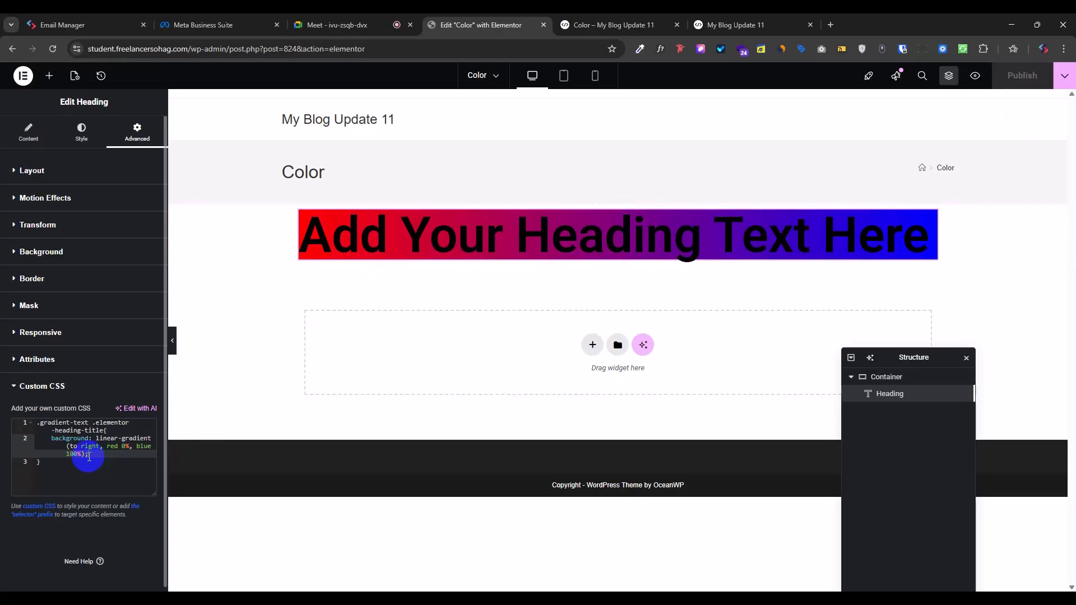
# Step: Add the declaration background-clip: text; below the gradient background in the .gradient-text .elementor-heading-title rule and publish the page
pyautogui.press('Return')
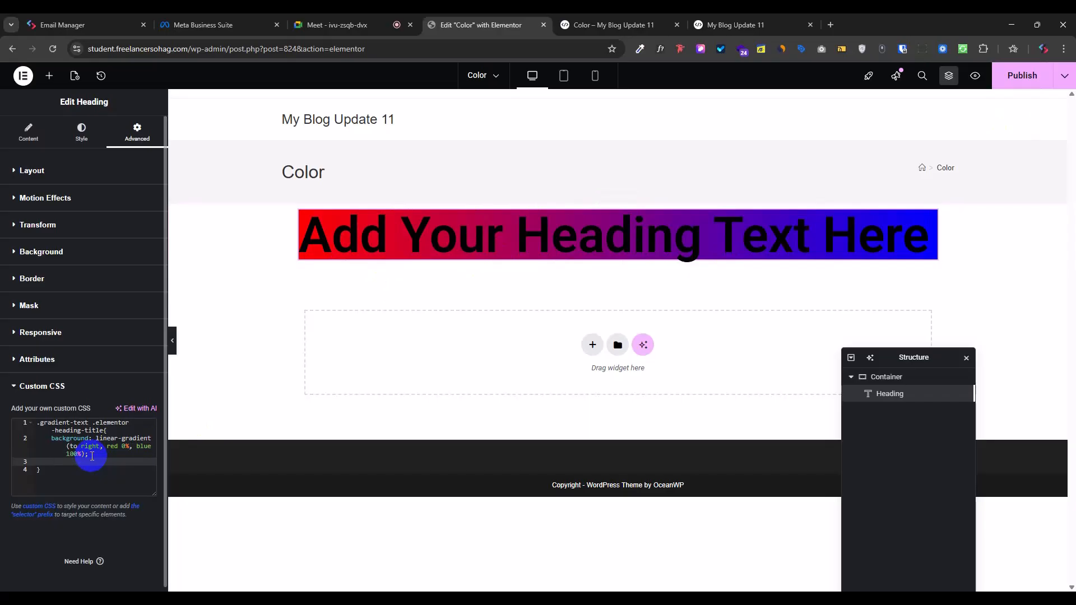
pyautogui.write('back')
pyautogui.press('Down')
pyautogui.press('Down')
pyautogui.press('Down')
pyautogui.press('Down')
pyautogui.press('Down')
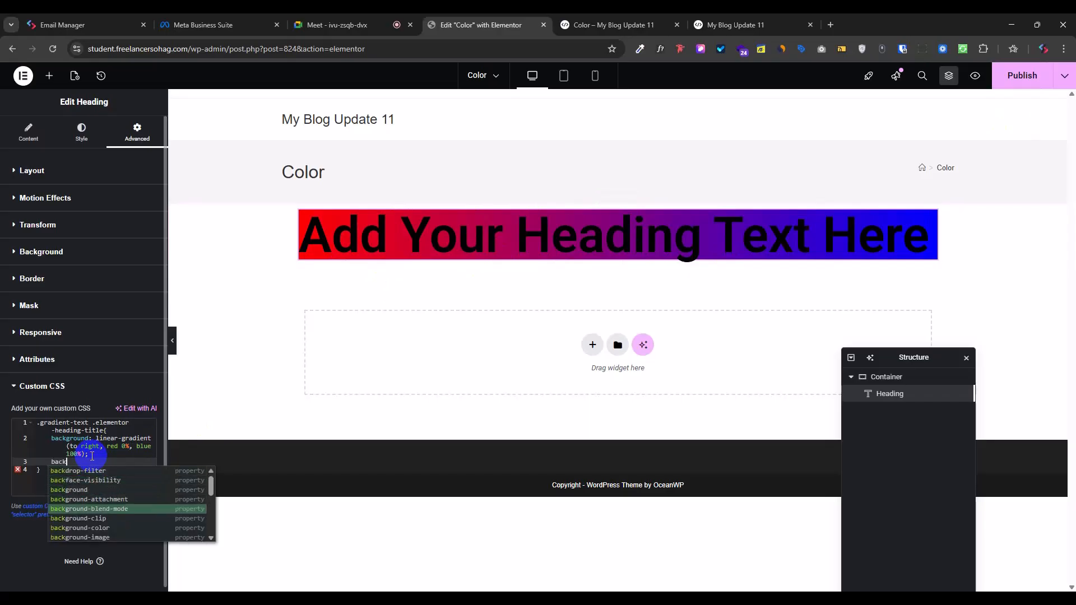
pyautogui.press('Return')
pyautogui.write(';')
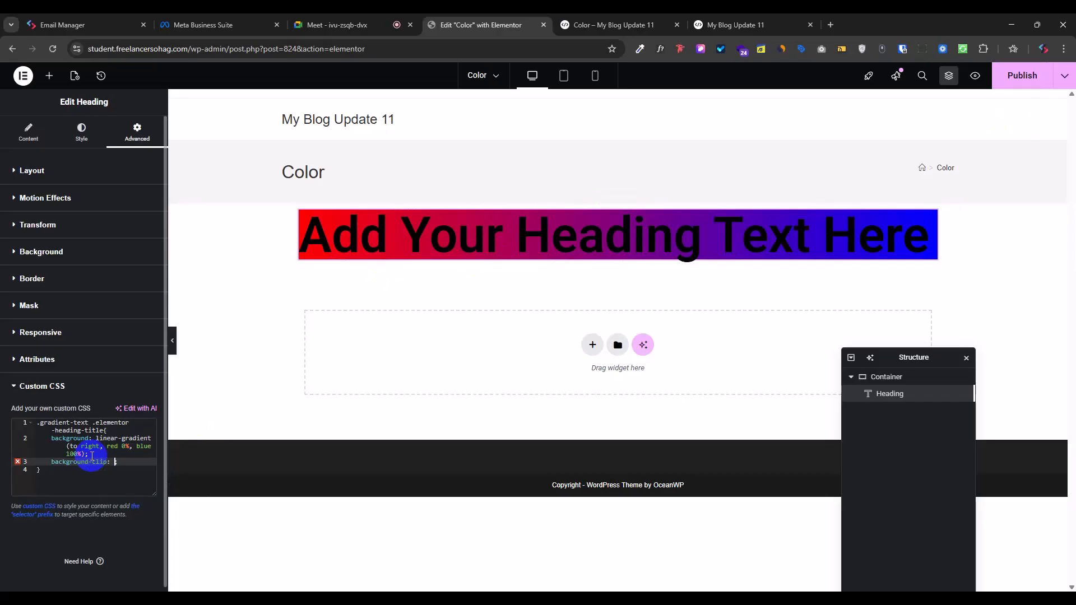
pyautogui.write('text')
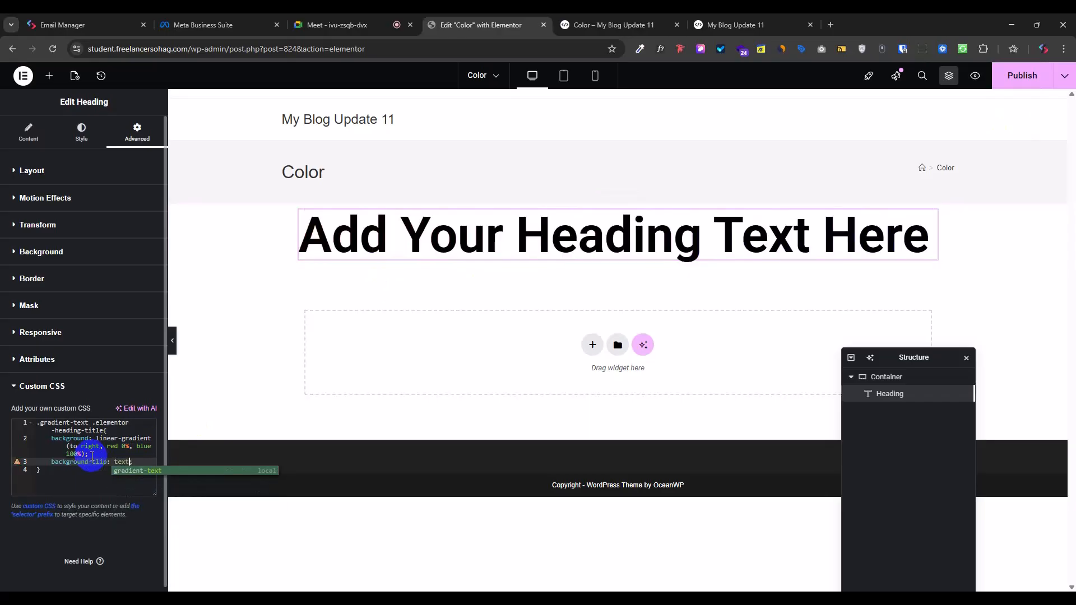
pyautogui.press('End')
pyautogui.press('Return')
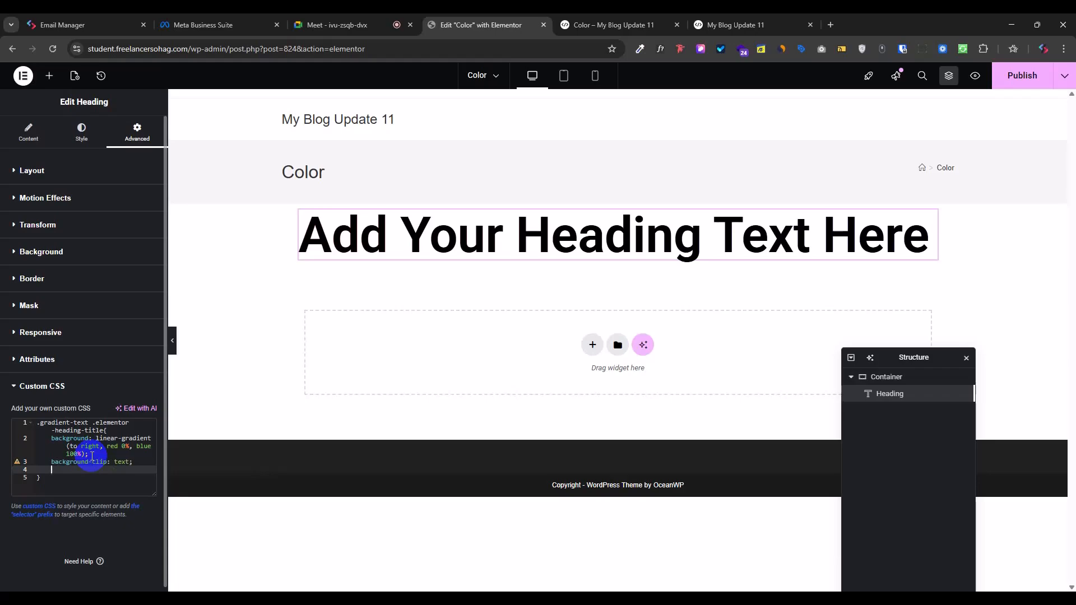
pyautogui.click(1021, 75)
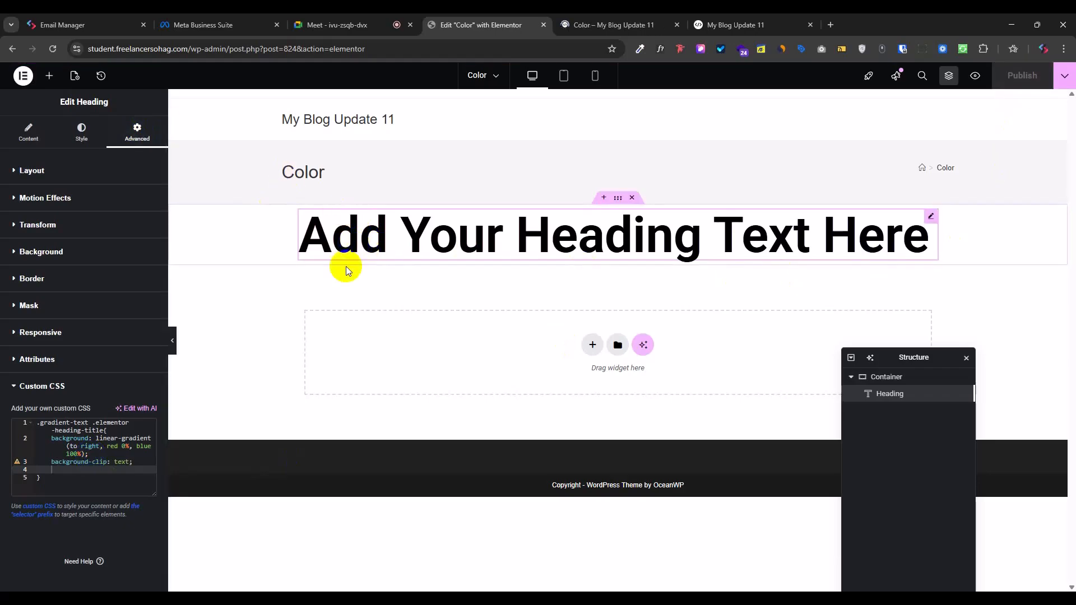
# Step: Make the heading's text color fully transparent in its style settings
pyautogui.click(83, 132)
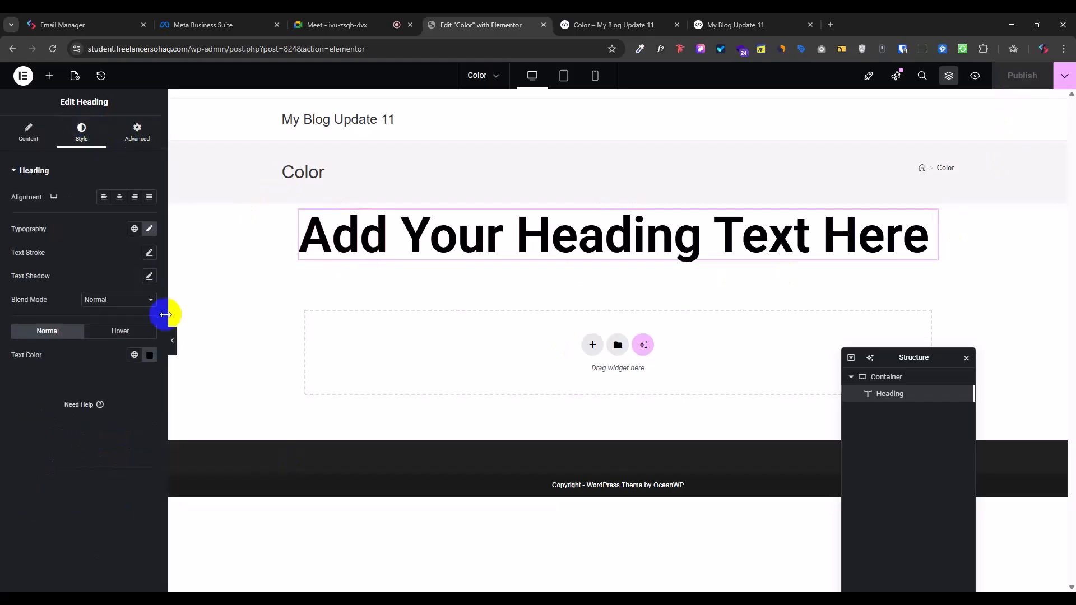
pyautogui.click(150, 356)
pyautogui.click(101, 502)
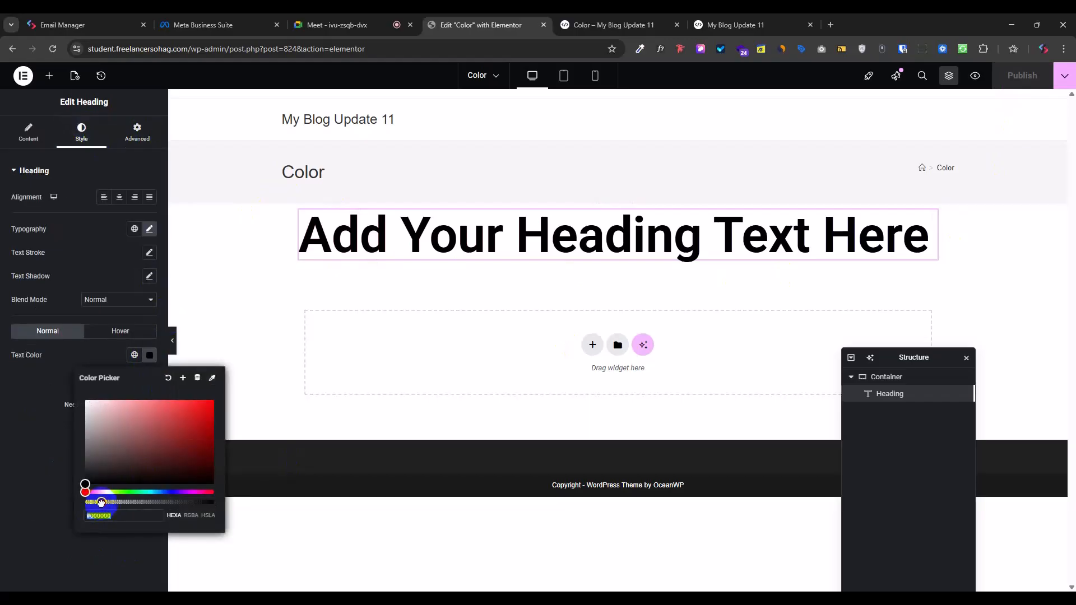
pyautogui.moveTo(101, 502); pyautogui.dragTo(39, 507)
pyautogui.click(59, 520)
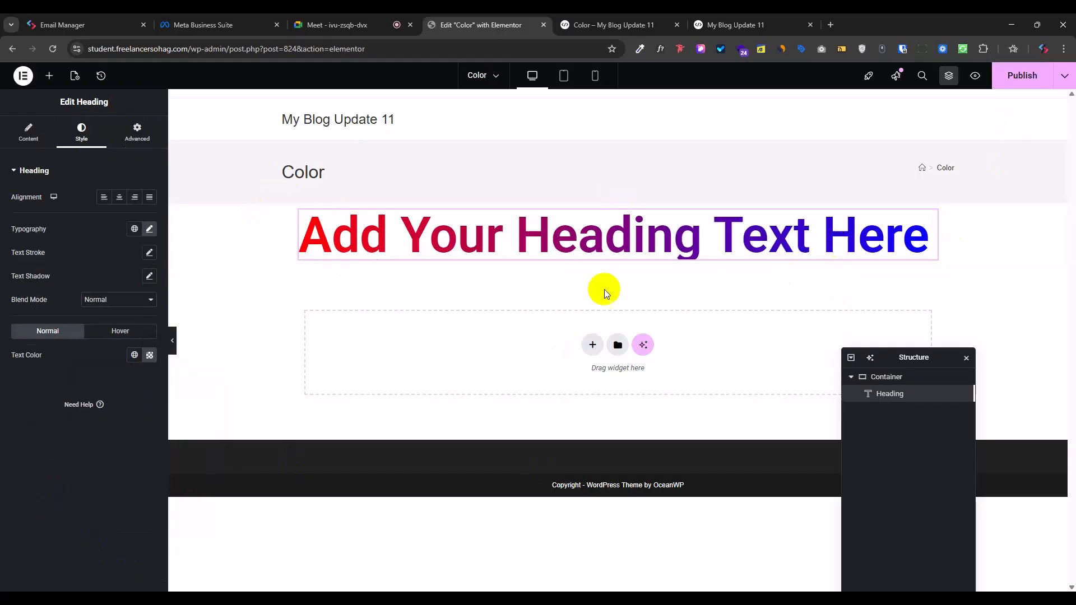
# Step: Raise the opacity of the heading's text color and reset the color to its default
pyautogui.click(150, 356)
pyautogui.moveTo(157, 501); pyautogui.dragTo(207, 502)
pyautogui.click(168, 376)
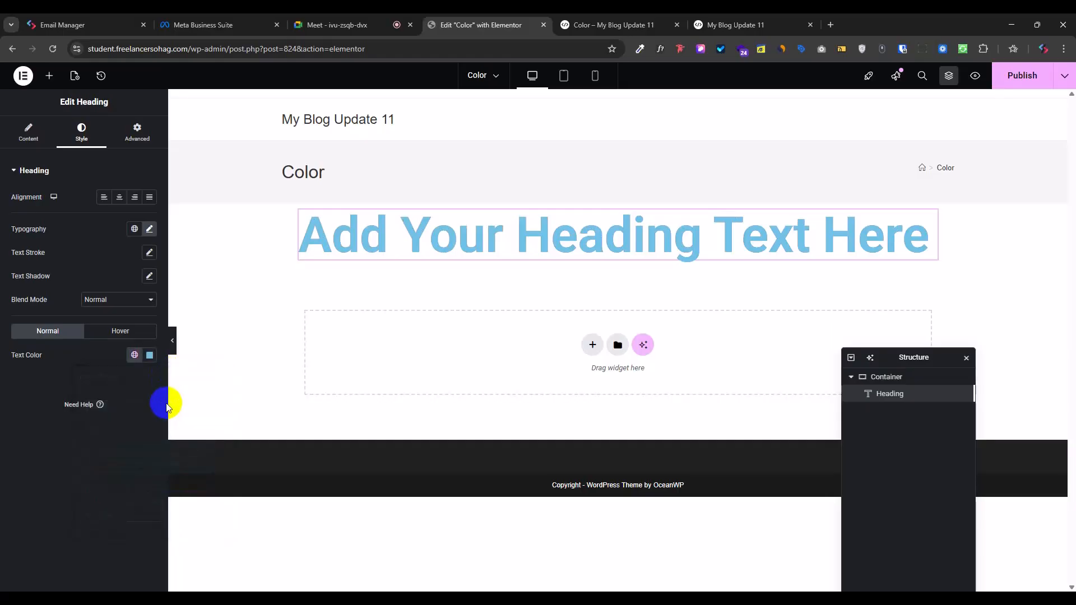
# Step: Set the heading's text color to the fully transparent value #6EC1E400
pyautogui.click(149, 355)
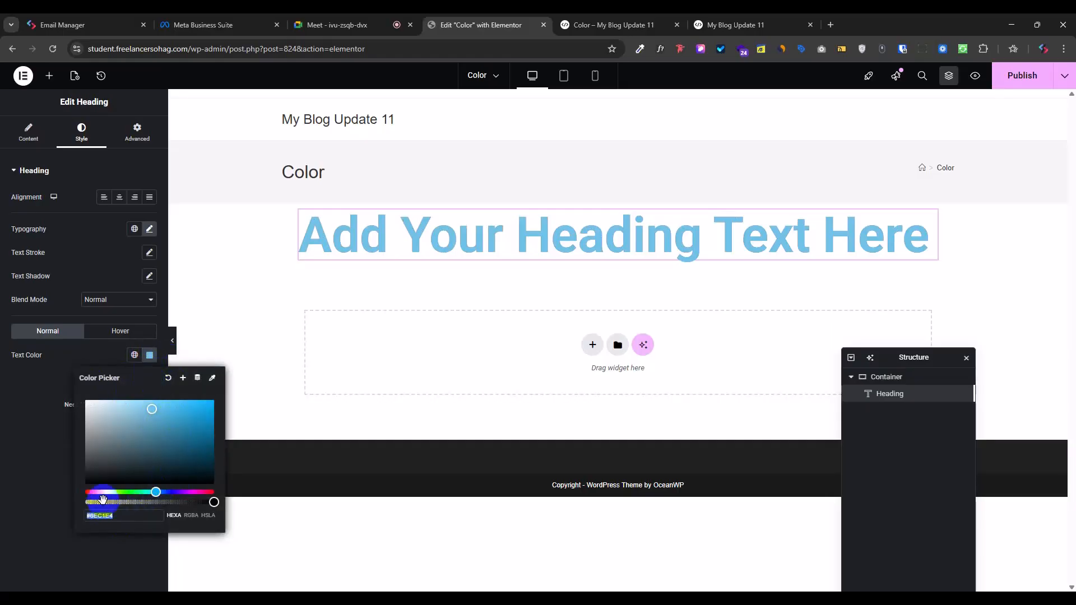
pyautogui.moveTo(102, 499); pyautogui.dragTo(77, 504)
pyautogui.click(63, 513)
pyautogui.doubleClick(150, 356)
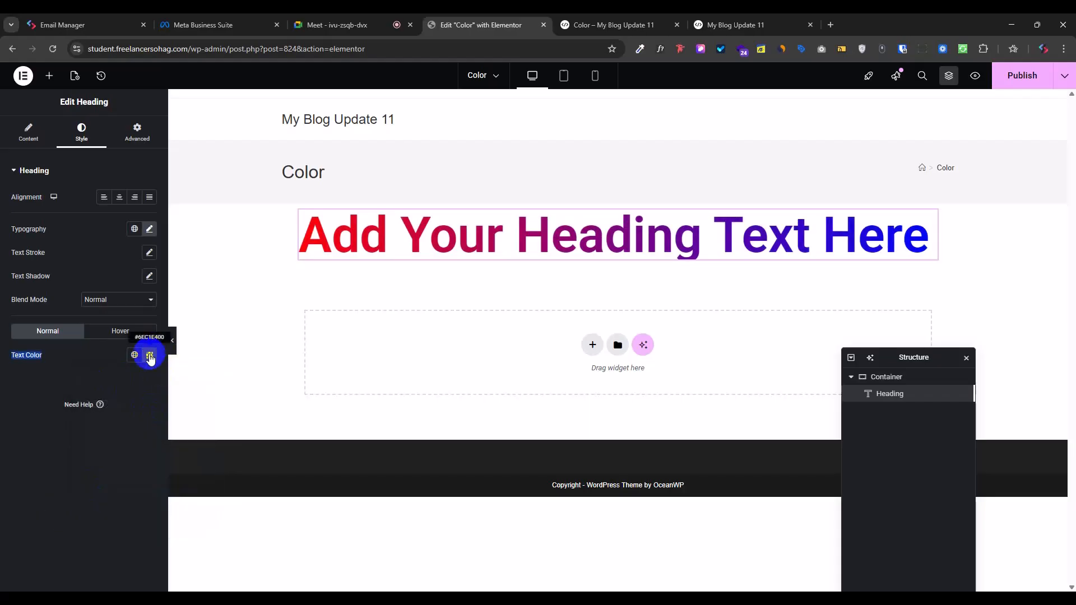
# Step: Raise the opacity of the heading's transparent text color and close the color picker
pyautogui.click(149, 356)
pyautogui.click(209, 501)
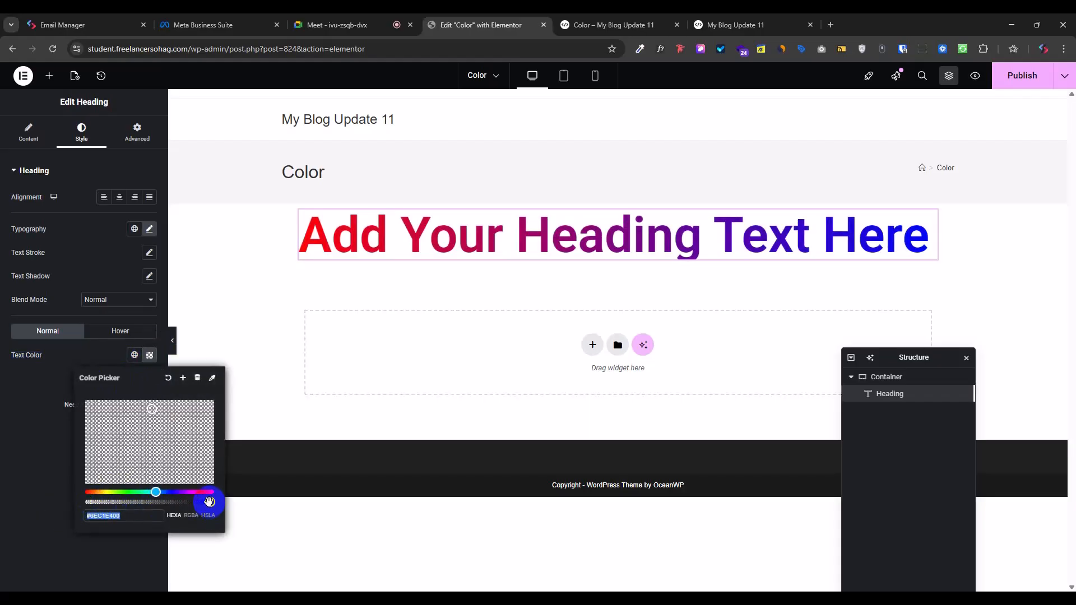
pyautogui.moveTo(210, 503); pyautogui.dragTo(236, 497)
pyautogui.click(214, 501)
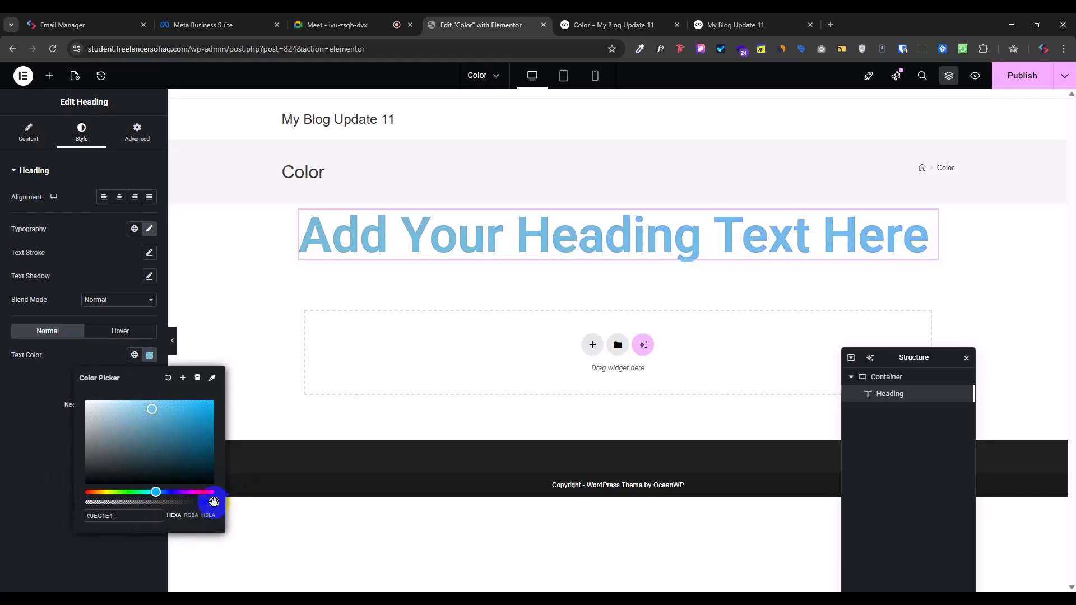
pyautogui.click(76, 511)
# Step: Add a color declaration with the value transparent !important below background-clip in the heading's custom CSS rule
pyautogui.click(136, 132)
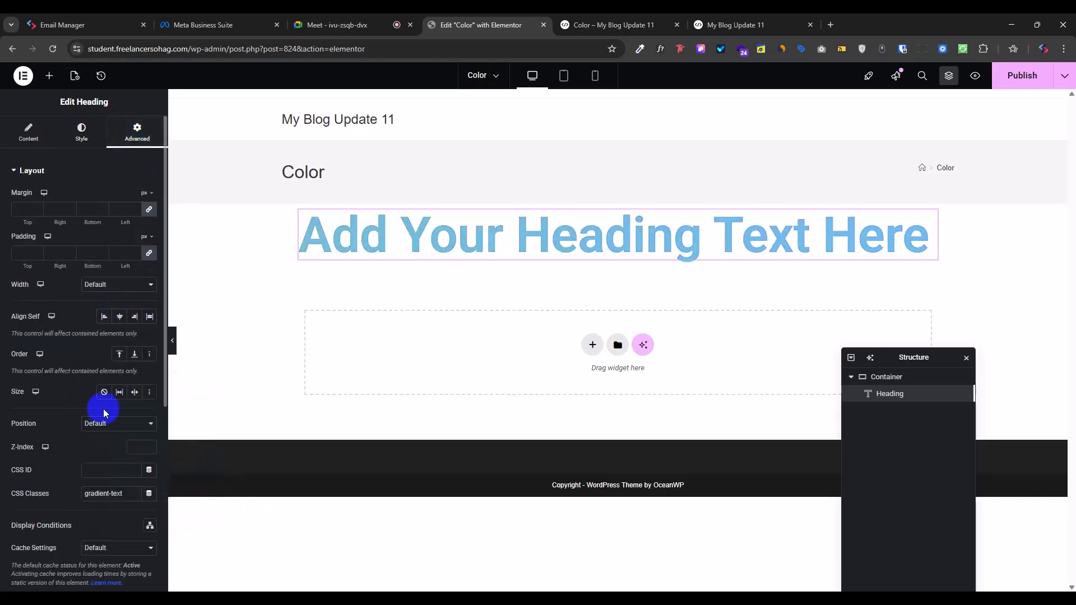
pyautogui.scroll(-5, 103, 413)
pyautogui.click(76, 509)
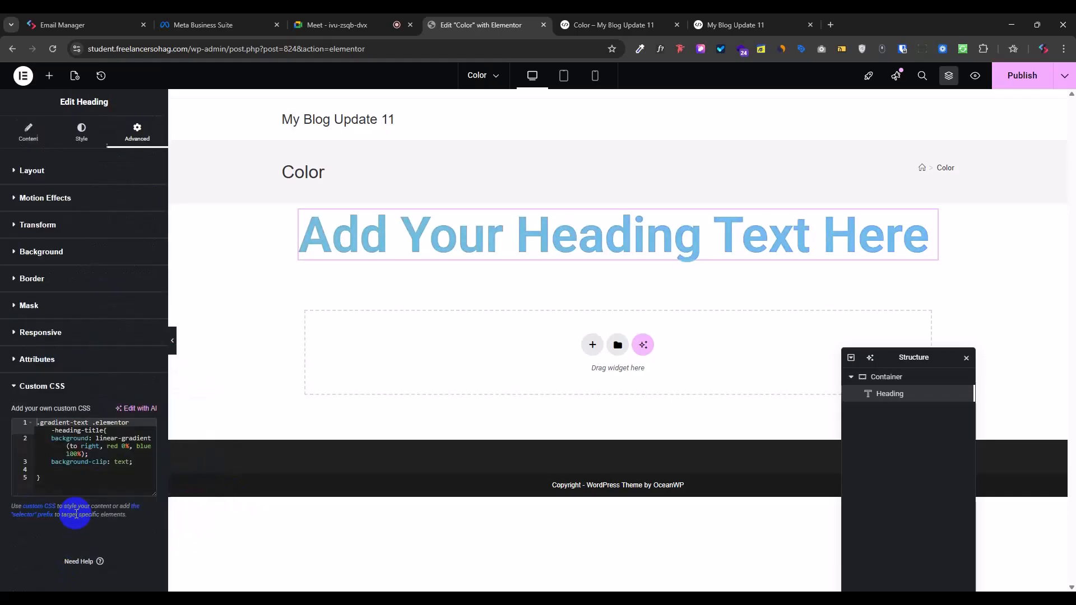
pyautogui.click(137, 461)
pyautogui.press('Return')
pyautogui.write('co')
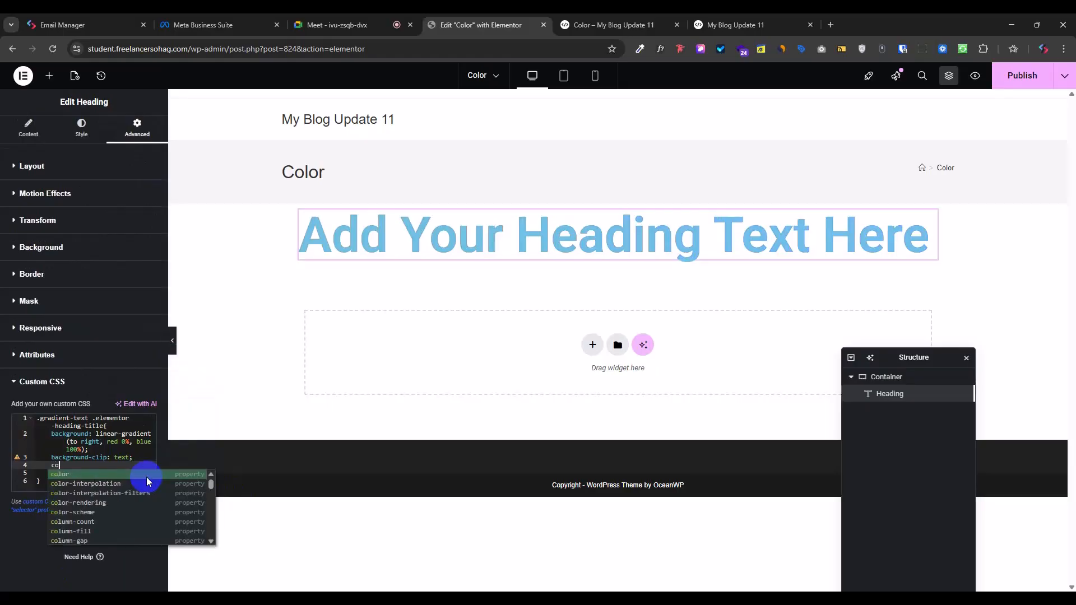
pyautogui.write('lor: tra')
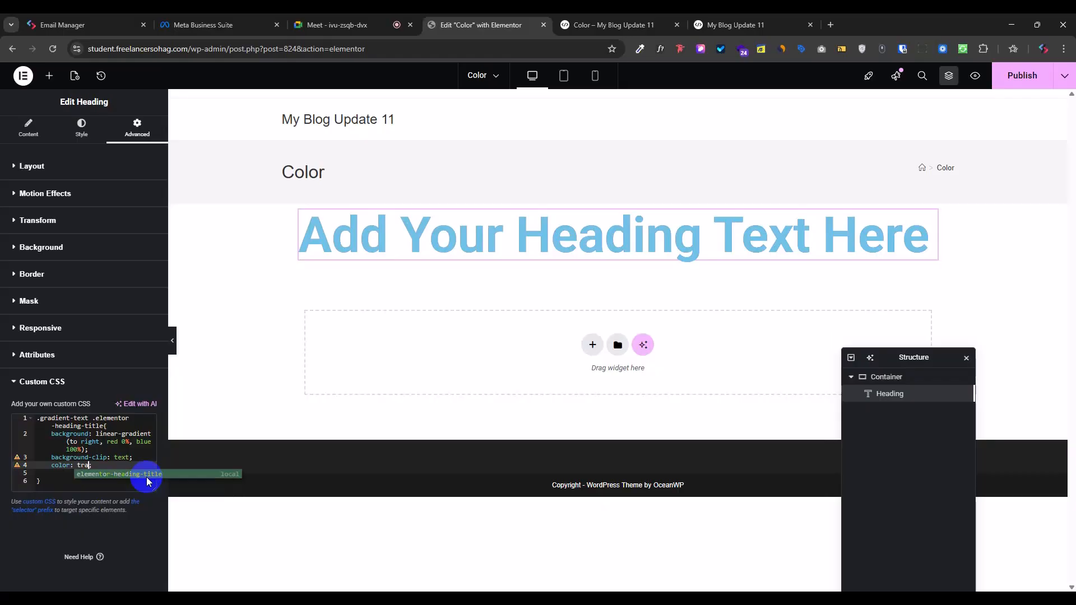
pyautogui.write('nspare')
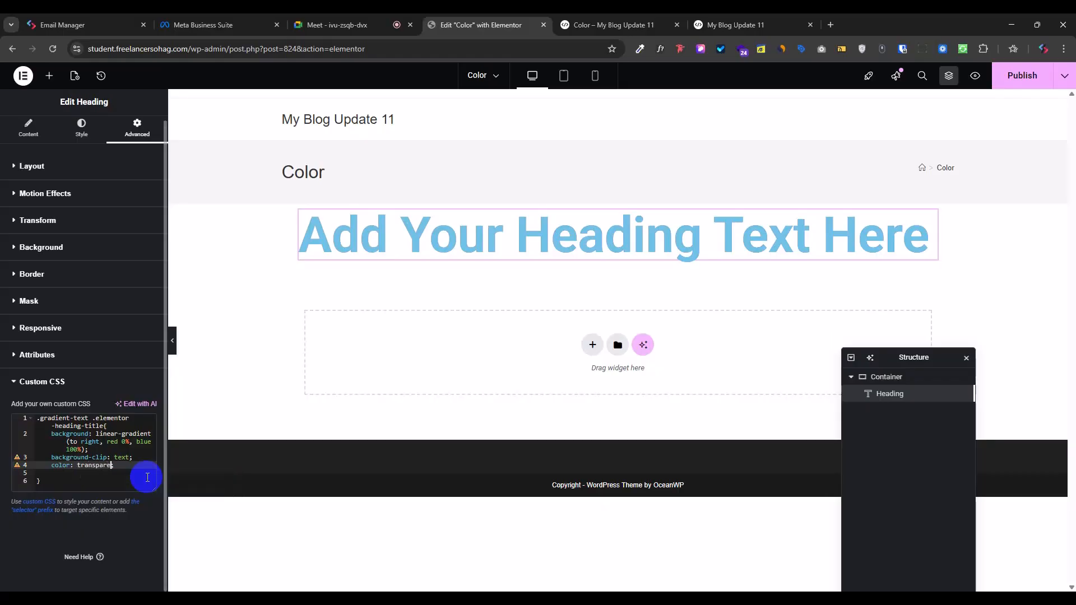
pyautogui.write('nt!importantim')
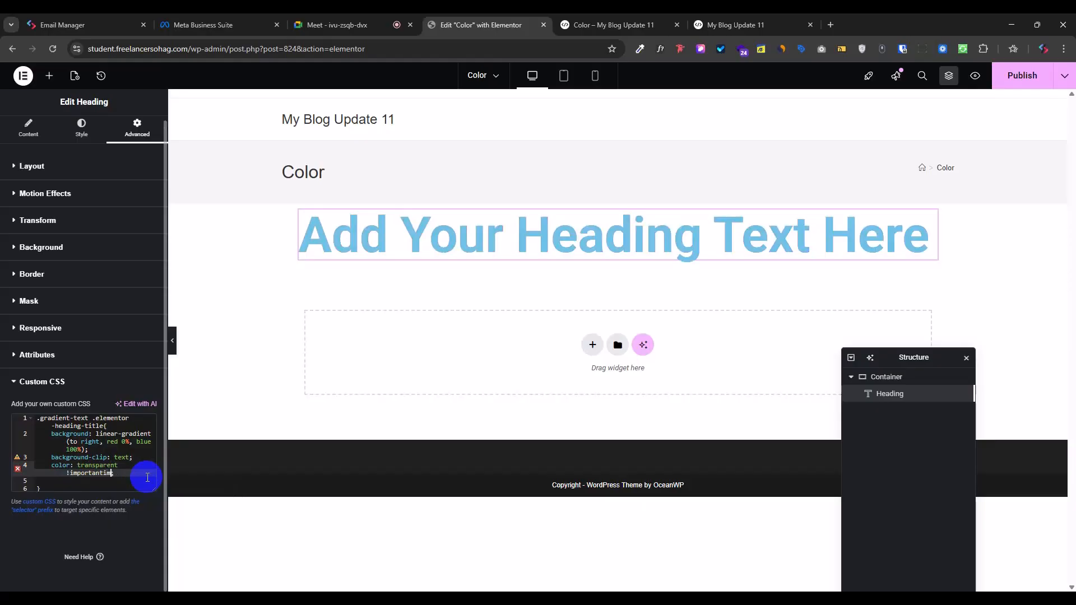
pyautogui.press('BackSpace')
pyautogui.press('BackSpace')
pyautogui.write('!important;')
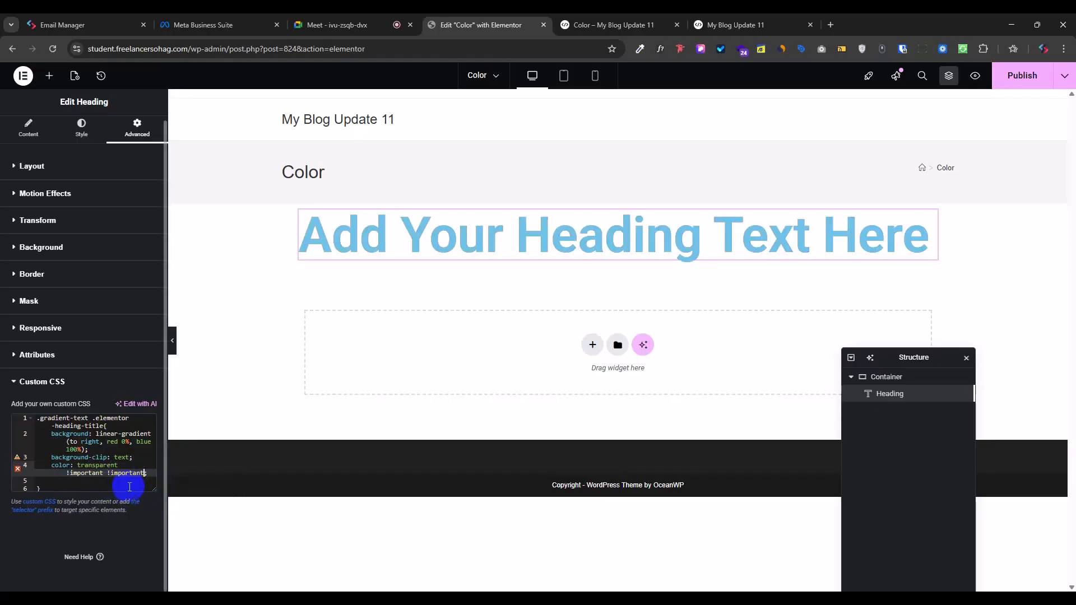
# Step: Remove the duplicate !important so the declaration reads color: transparent !important; and publish the page
pyautogui.click(130, 481)
pyautogui.doubleClick(125, 475)
pyautogui.press('BackSpace')
pyautogui.press('BackSpace')
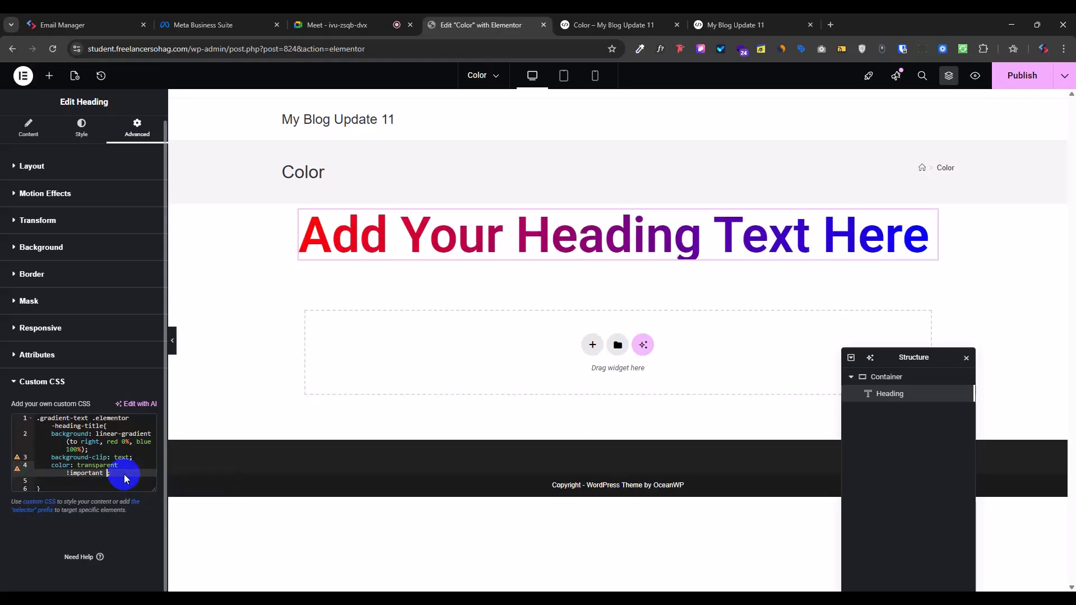
pyautogui.click(124, 464)
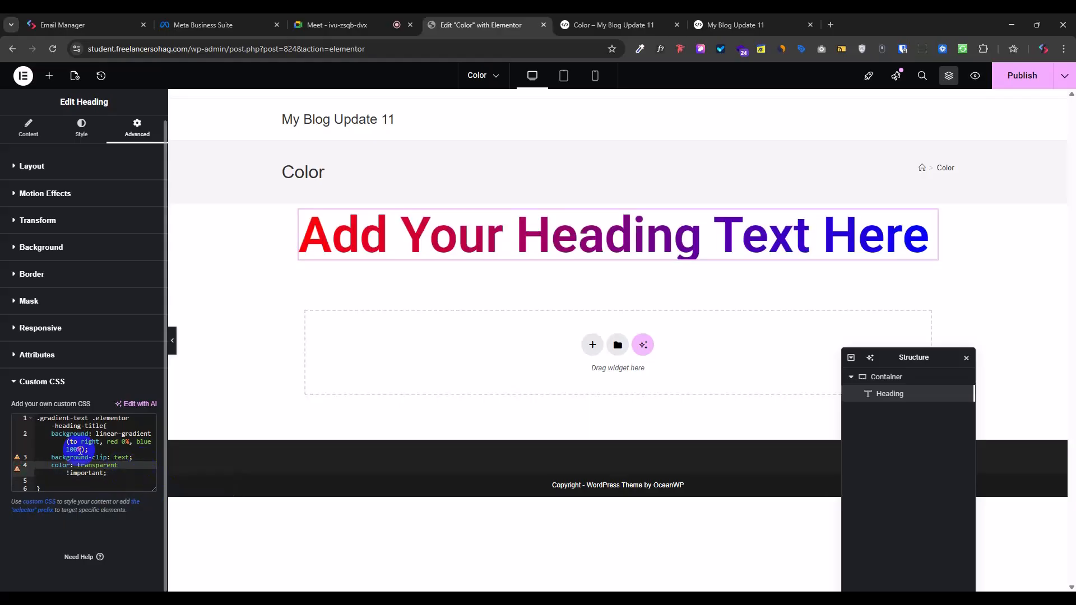
pyautogui.click(110, 480)
pyautogui.click(1028, 75)
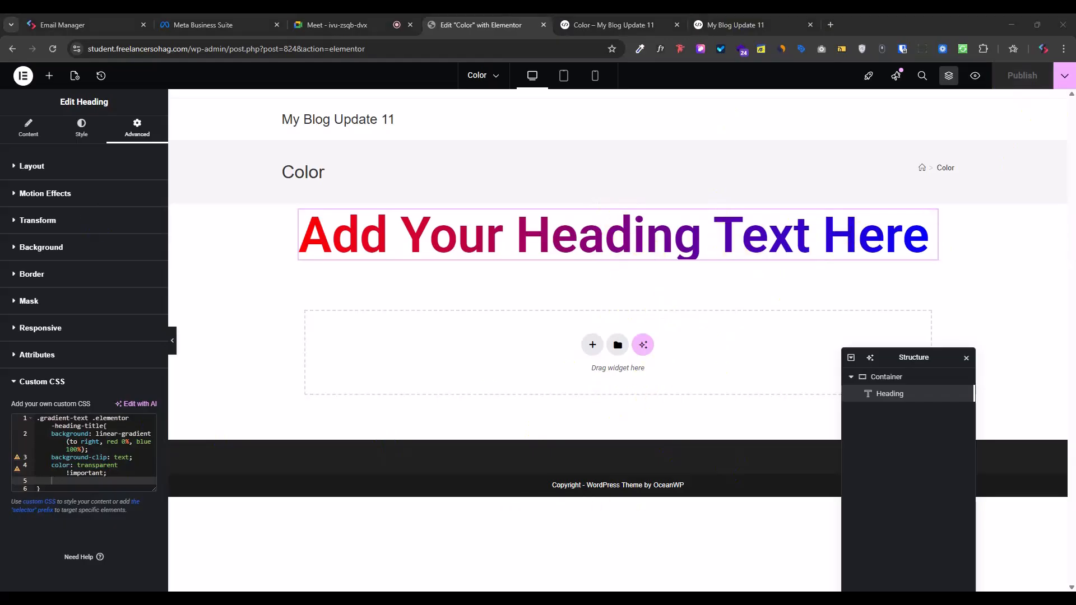
# Step: Close the developer tools in the Color page preview and examine the heading's gradient by selecting and deselecting its text
pyautogui.hotkey('alt', 'Tab')
pyautogui.moveTo(612, 599)
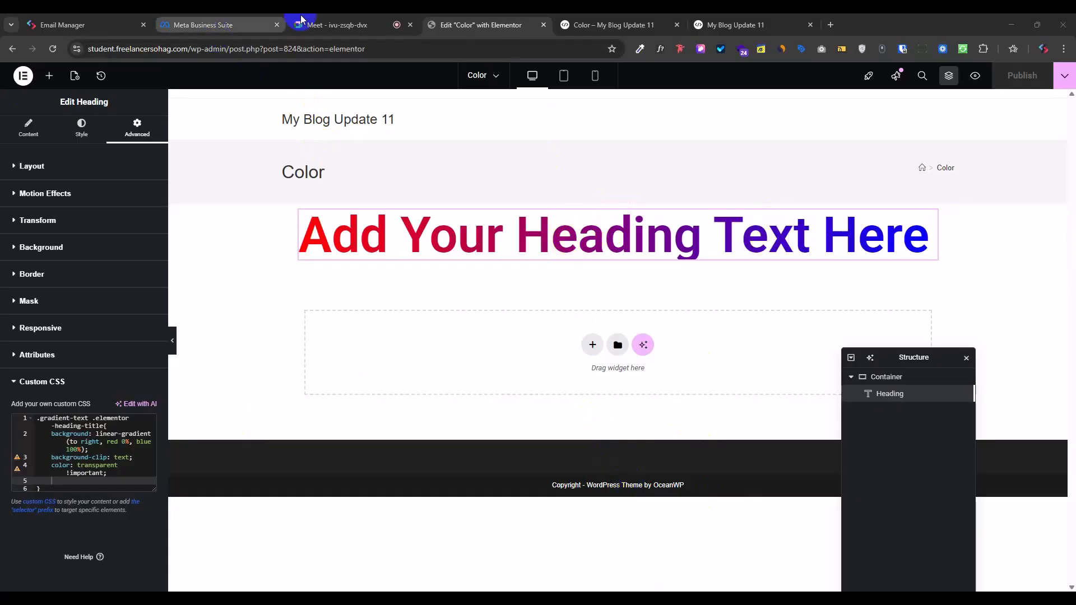
pyautogui.click(612, 25)
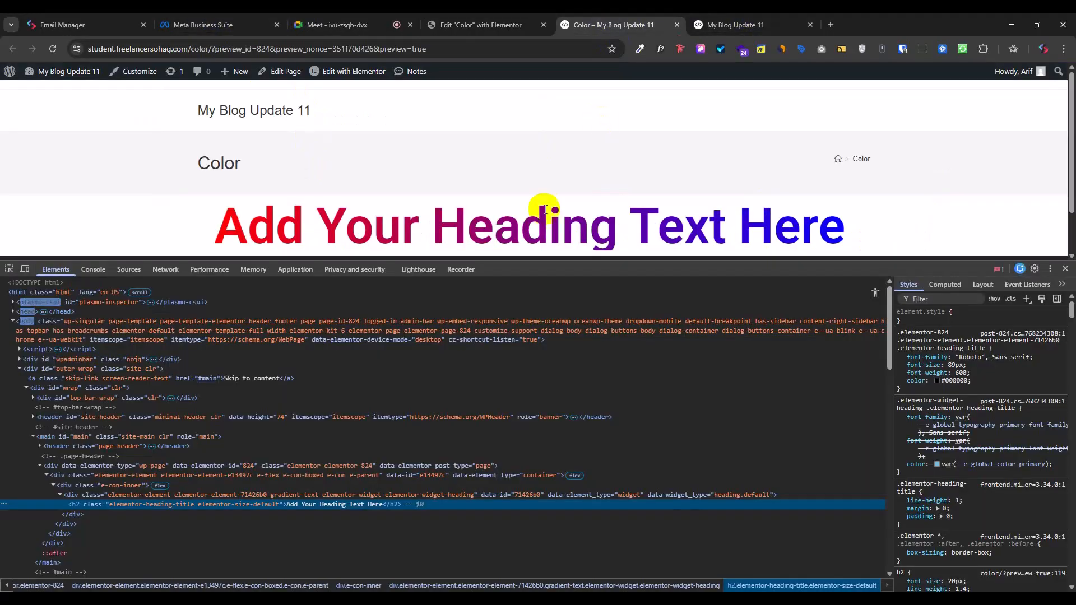
pyautogui.click(1065, 269)
pyautogui.moveTo(510, 218); pyautogui.dragTo(802, 402)
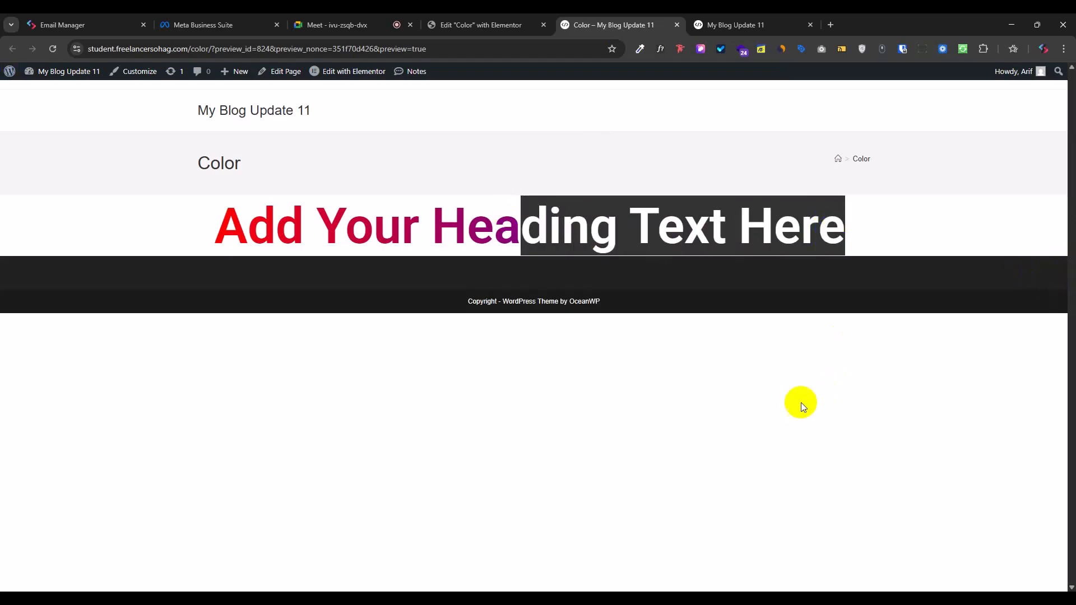
pyautogui.click(752, 413)
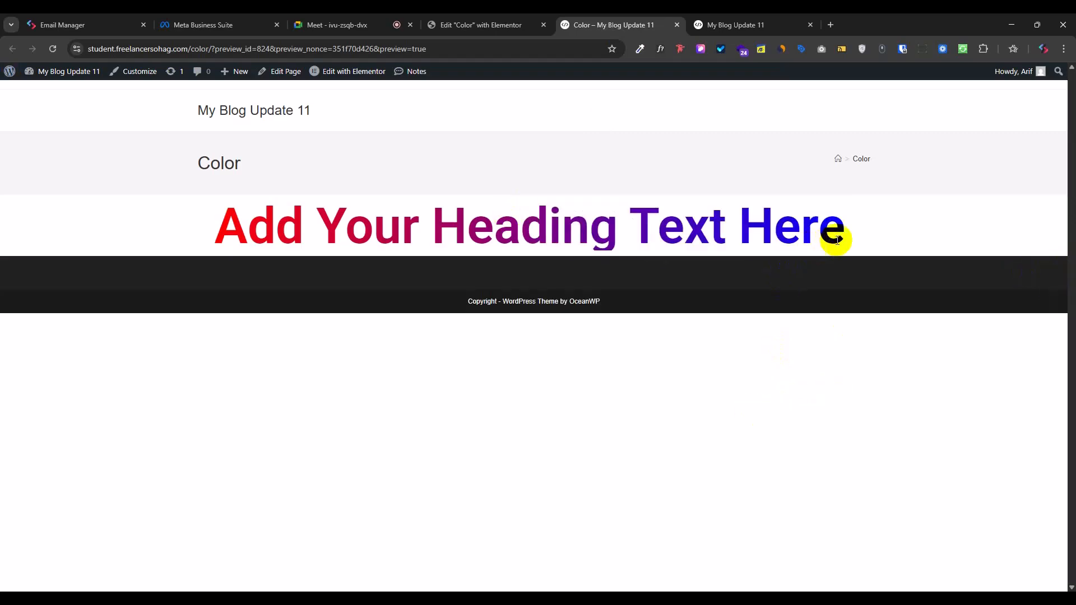
pyautogui.moveTo(837, 240); pyautogui.dragTo(221, 233)
pyautogui.click(430, 384)
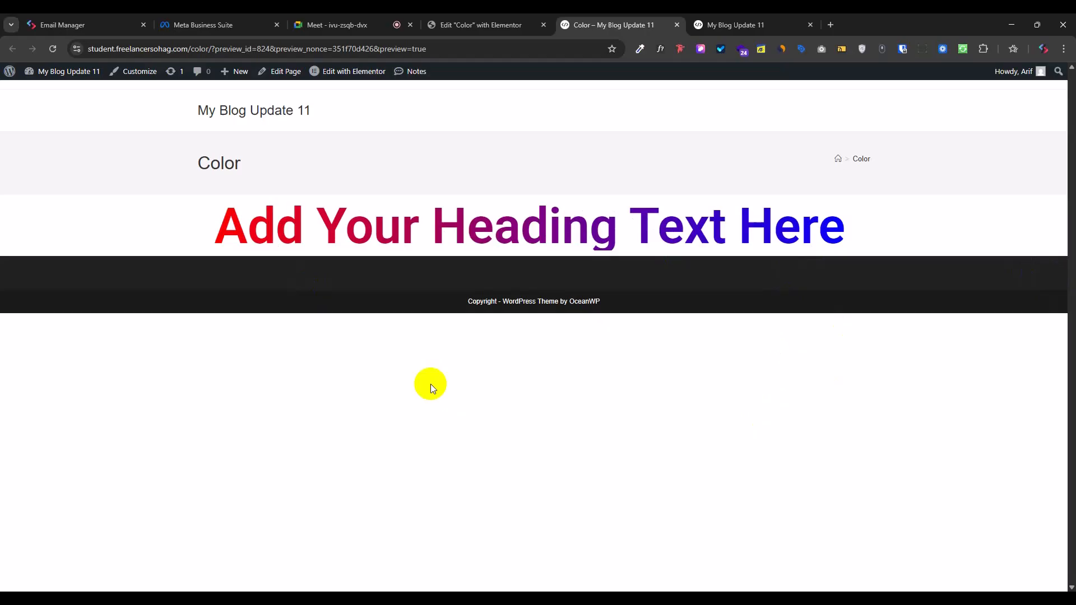
# Step: Back in the Elementor editor, replace the gradient's start color with white at 0% in the heading's custom CSS
pyautogui.click(511, 28)
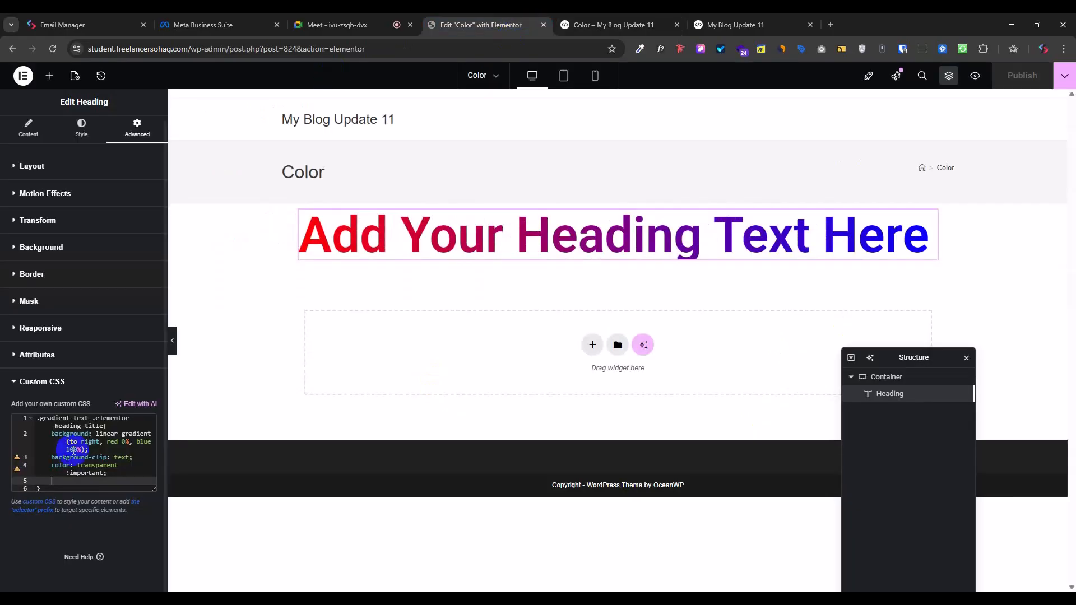
pyautogui.click(112, 442)
pyautogui.press('Delete')
pyautogui.press('Delete')
pyautogui.press('Delete')
pyautogui.write('white')
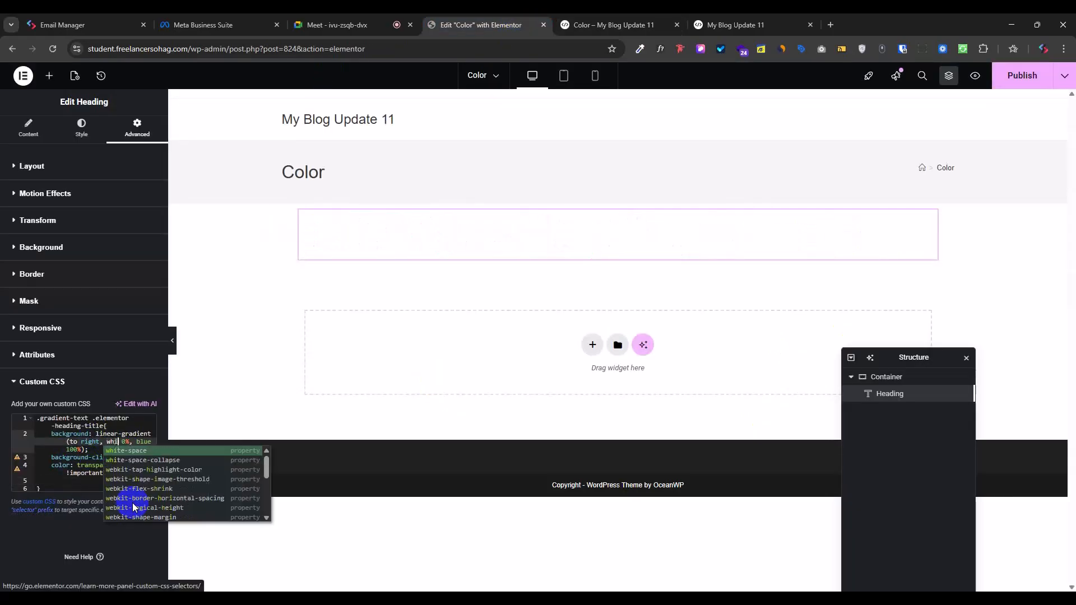
# Step: Replace the gradient's end color with green at 100% in the heading's custom CSS
pyautogui.click(75, 448)
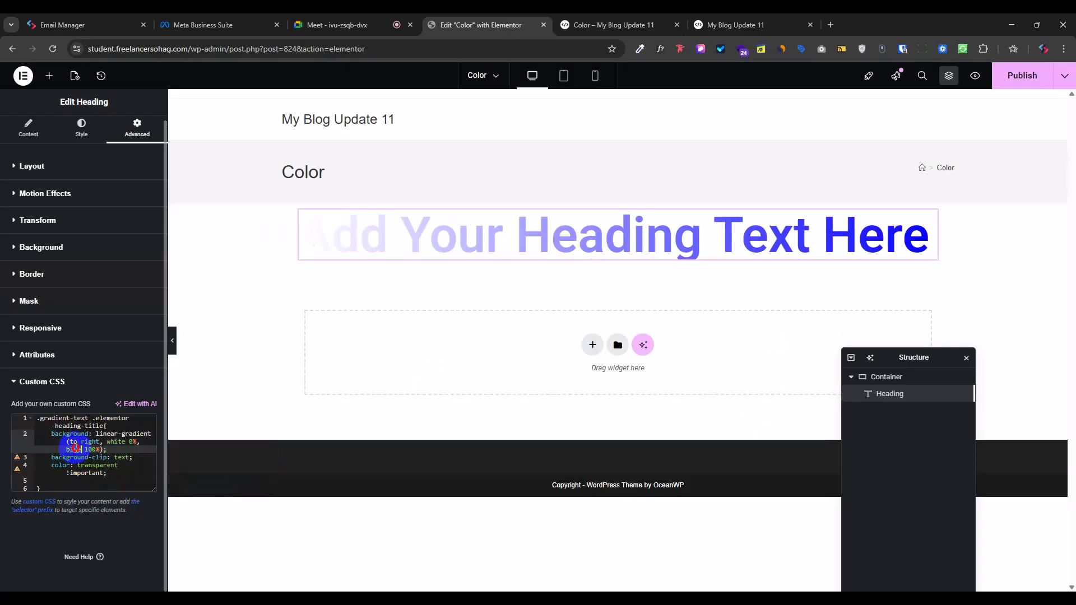
pyautogui.press('BackSpace')
pyautogui.press('BackSpace')
pyautogui.press('BackSpace')
pyautogui.press('BackSpace')
pyautogui.write('green')
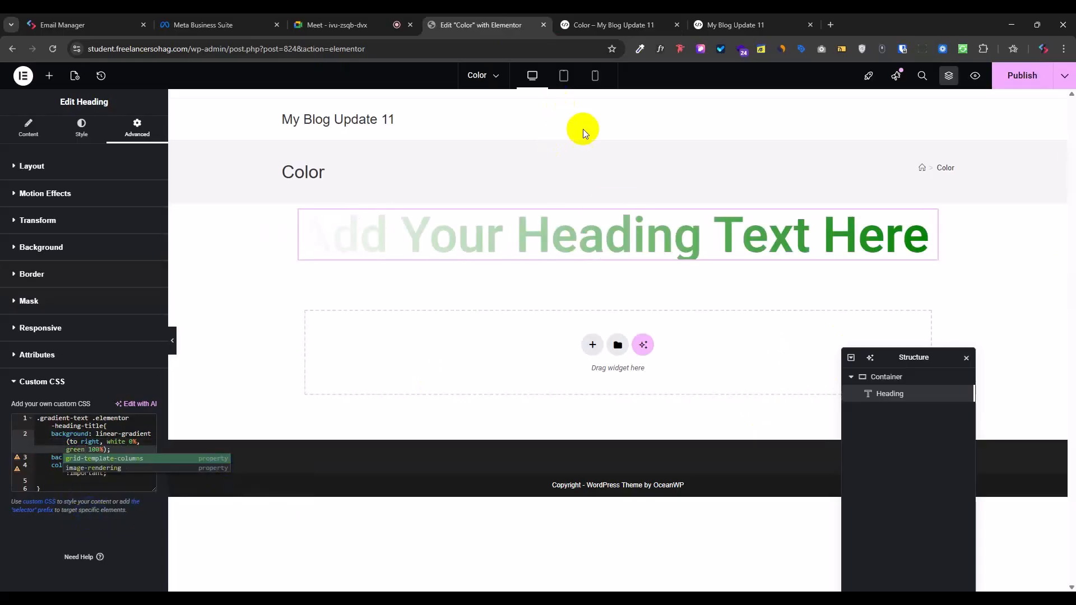
# Step: Give the heading's container a solid black classic background color and publish the page
pyautogui.click(619, 196)
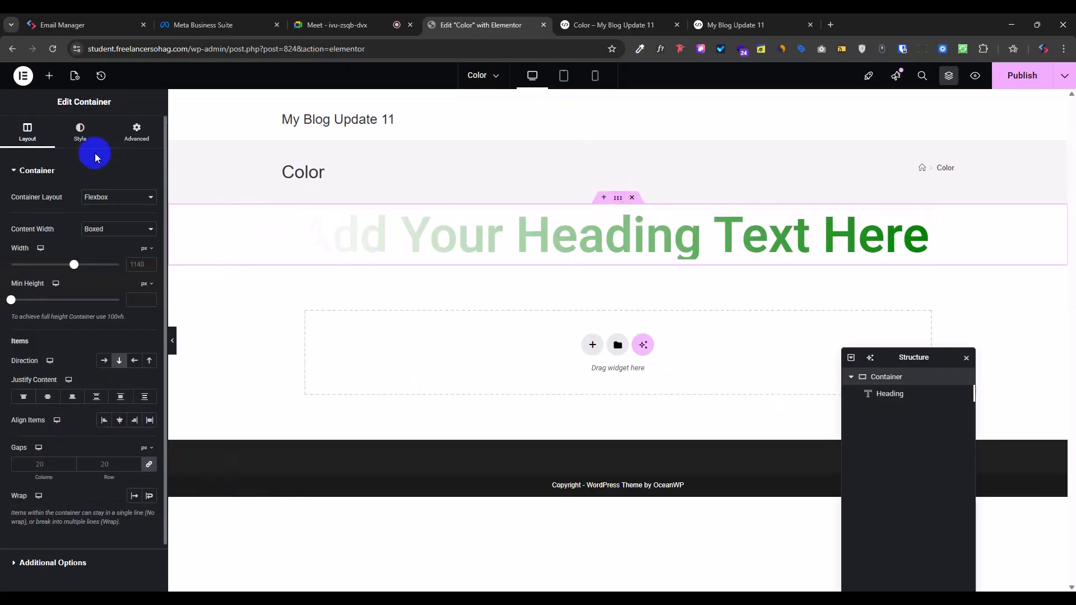
pyautogui.click(79, 133)
pyautogui.click(107, 221)
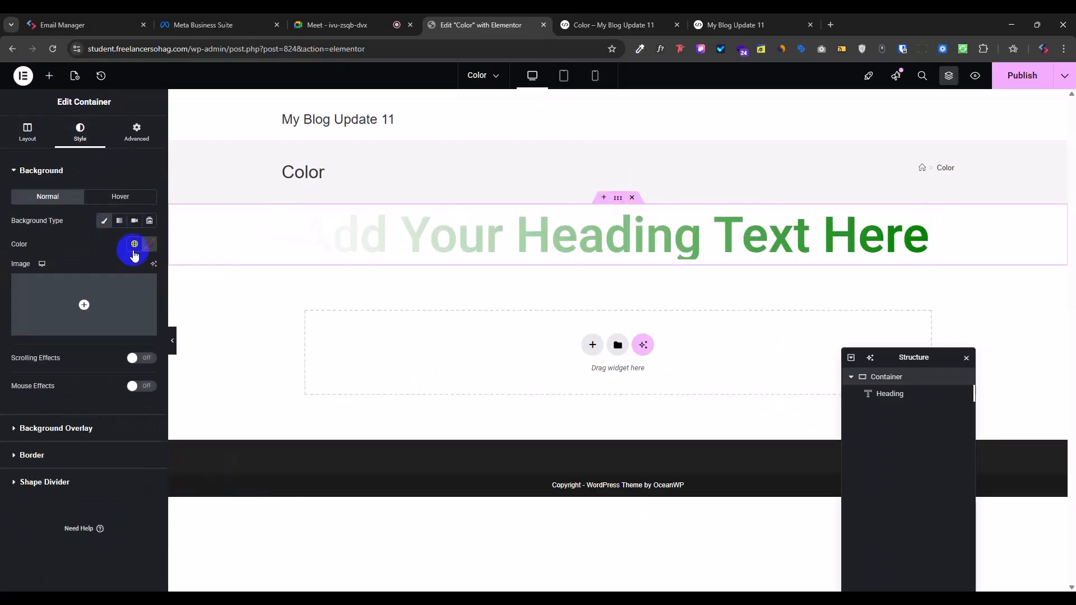
pyautogui.click(149, 245)
pyautogui.click(50, 516)
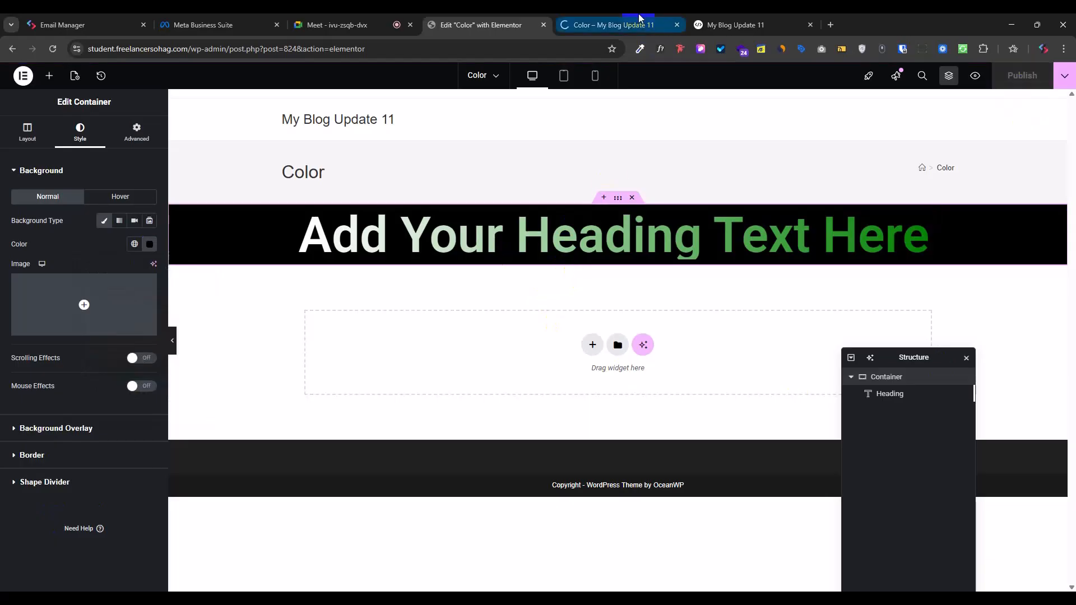
# Step: Examine the gradient heading on the Color page preview by selecting and deselecting its text, and return to the Elementor editor
pyautogui.click(611, 25)
pyautogui.moveTo(212, 222); pyautogui.dragTo(855, 225)
pyautogui.click(702, 508)
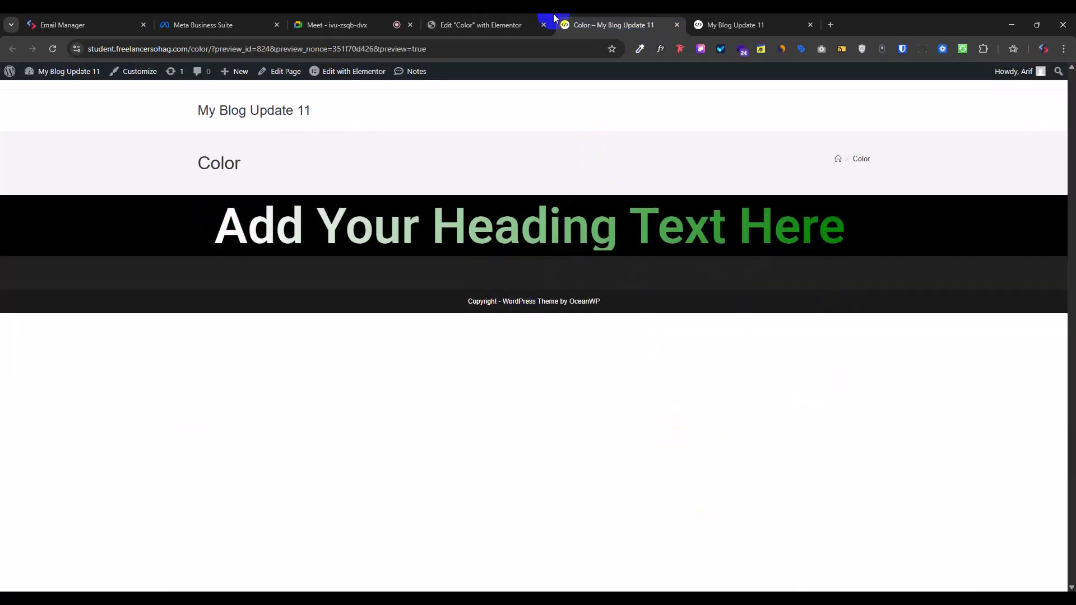
pyautogui.click(480, 25)
pyautogui.click(136, 132)
pyautogui.scroll(-5, 56, 539)
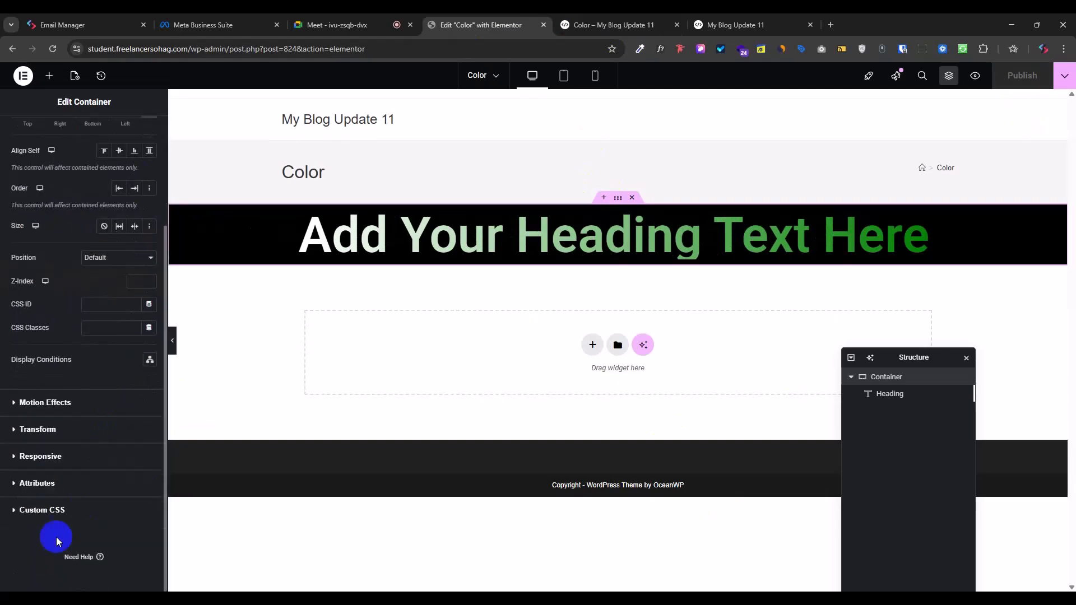
pyautogui.click(59, 517)
# Step: Cut the entire gradient rule out of the heading's custom CSS
pyautogui.click(728, 238)
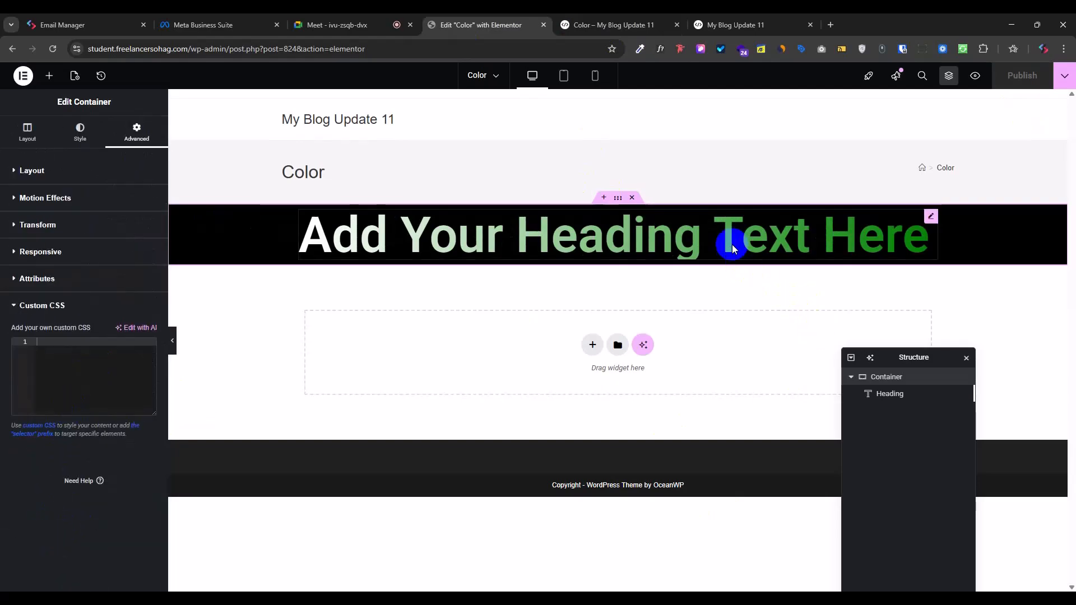
pyautogui.scroll(-5, 72, 432)
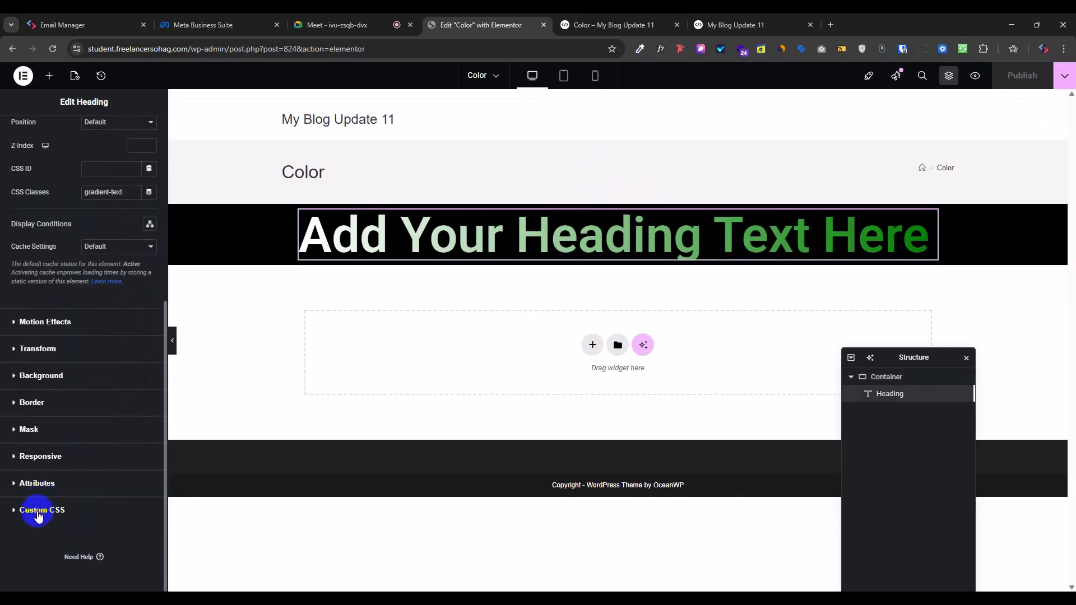
pyautogui.click(39, 516)
pyautogui.click(85, 493)
pyautogui.hotkey('ctrl', 'a')
pyautogui.hotkey('ctrl', 'x')
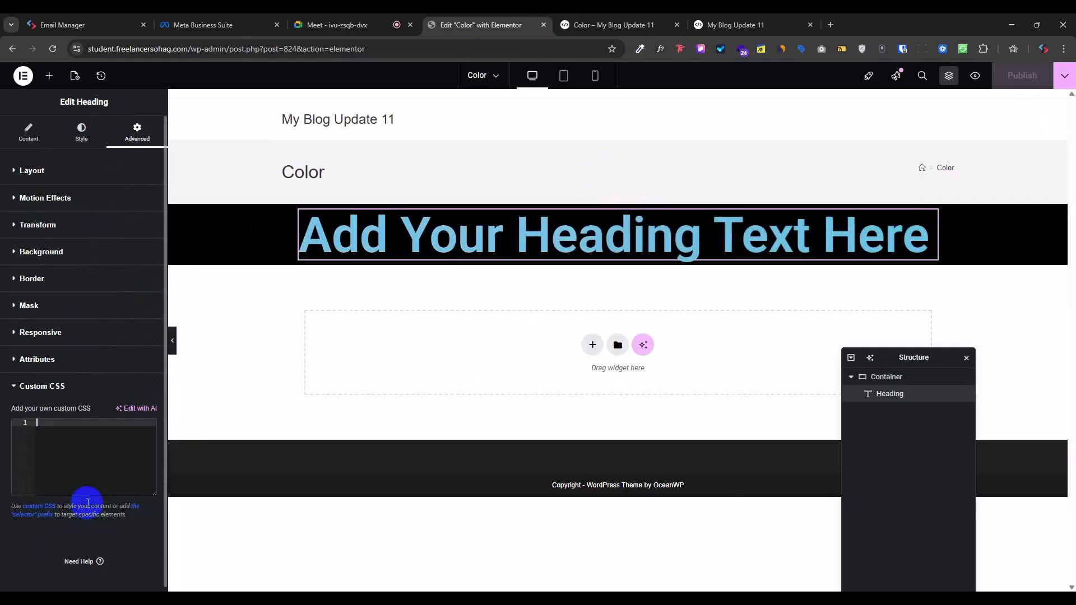
# Step: From the Color page preview, open the WordPress Customizer in a new tab and place it beside the Elementor editor's tab
pyautogui.click(611, 24)
pyautogui.rightClick(139, 70)
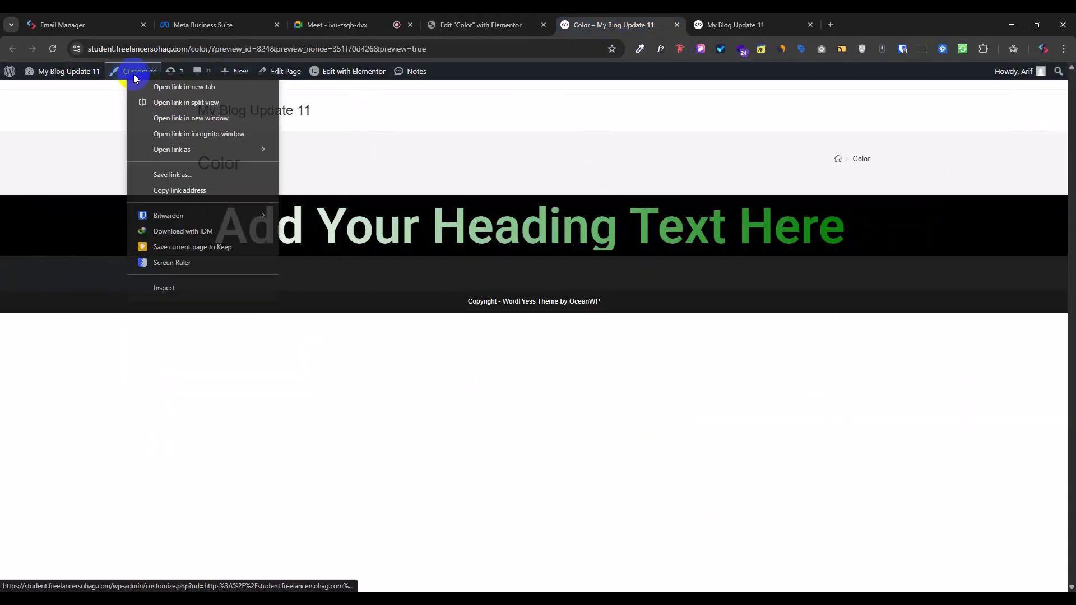
pyautogui.click(180, 86)
pyautogui.moveTo(723, 24); pyautogui.dragTo(612, 26)
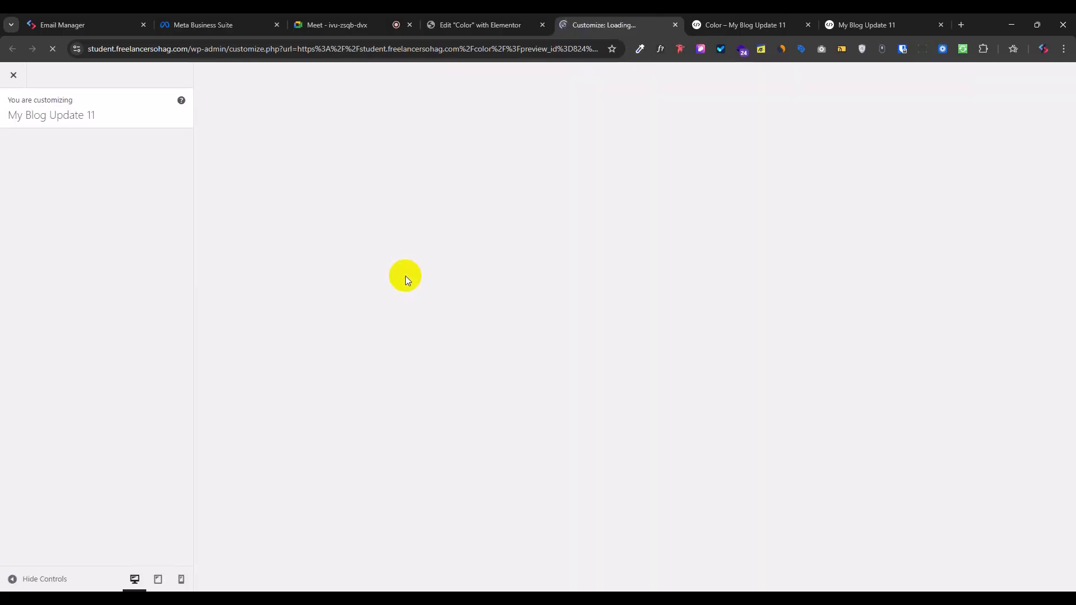
# Step: Paste the .gradient-text .elementor-heading-title rule into the Customizer's Additional CSS and publish it
pyautogui.scroll(-1, 82, 531)
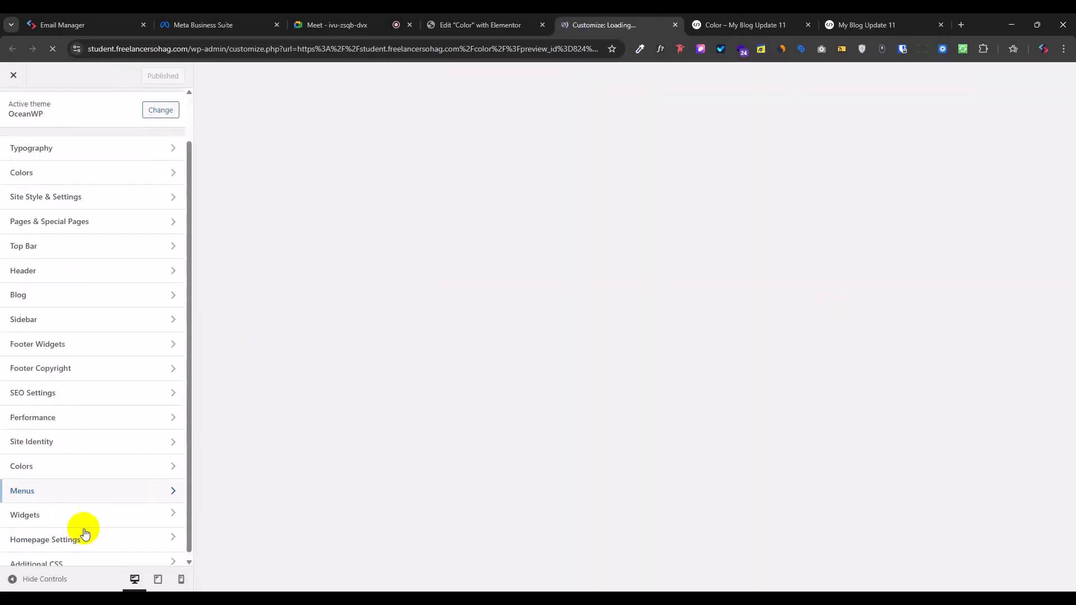
pyautogui.click(62, 554)
pyautogui.scroll(-1, 50, 363)
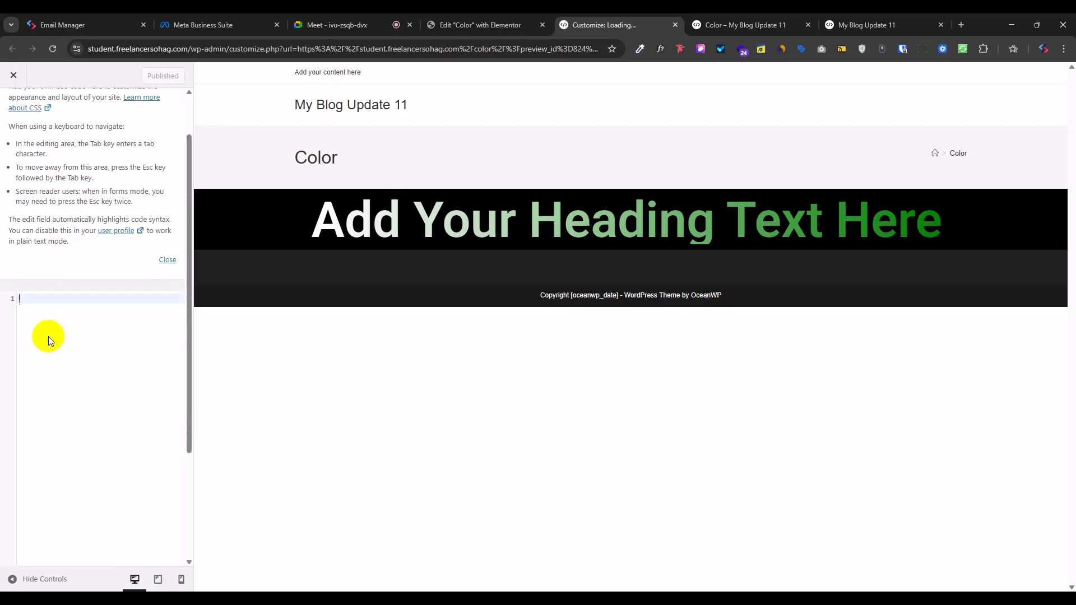
pyautogui.hotkey('ctrl', 'v')
pyautogui.click(82, 298)
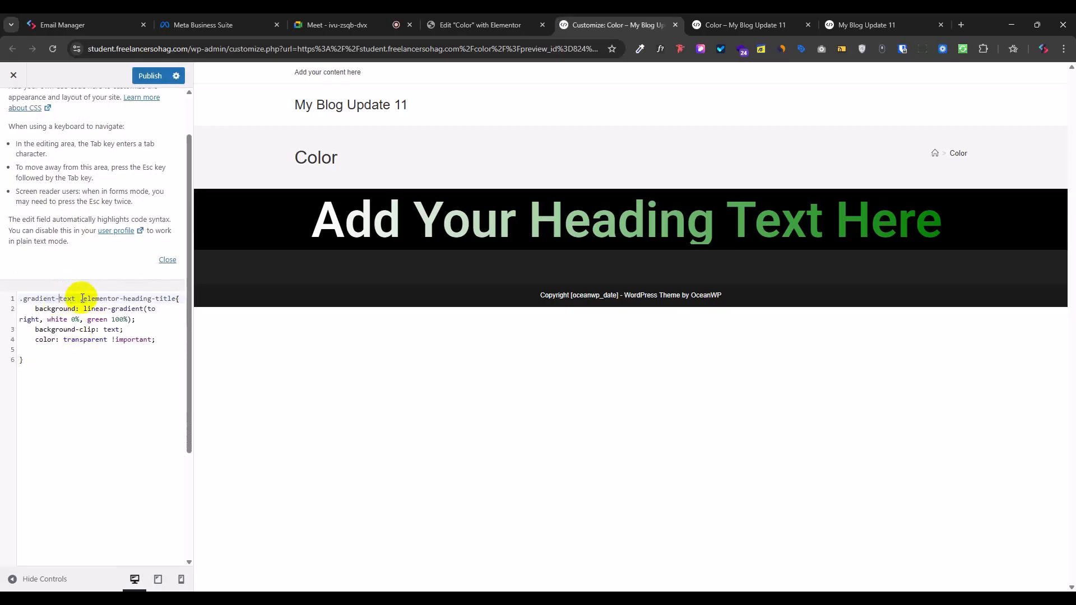
pyautogui.click(151, 75)
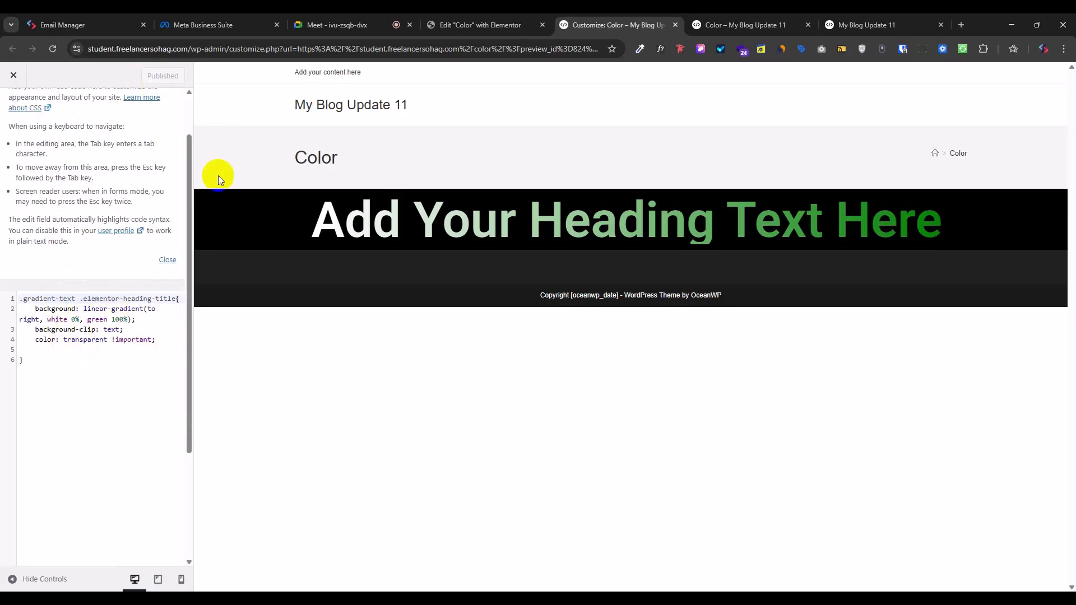
# Step: Back in the Elementor editor, check the heading's gradient-text CSS class and publish the page
pyautogui.click(479, 25)
pyautogui.click(68, 441)
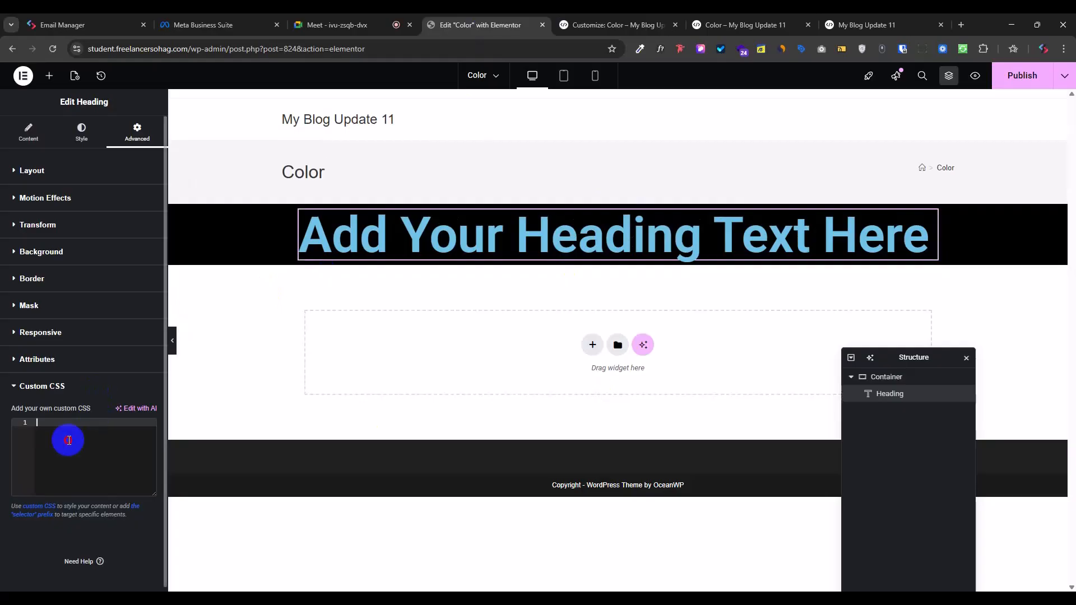
pyautogui.click(76, 162)
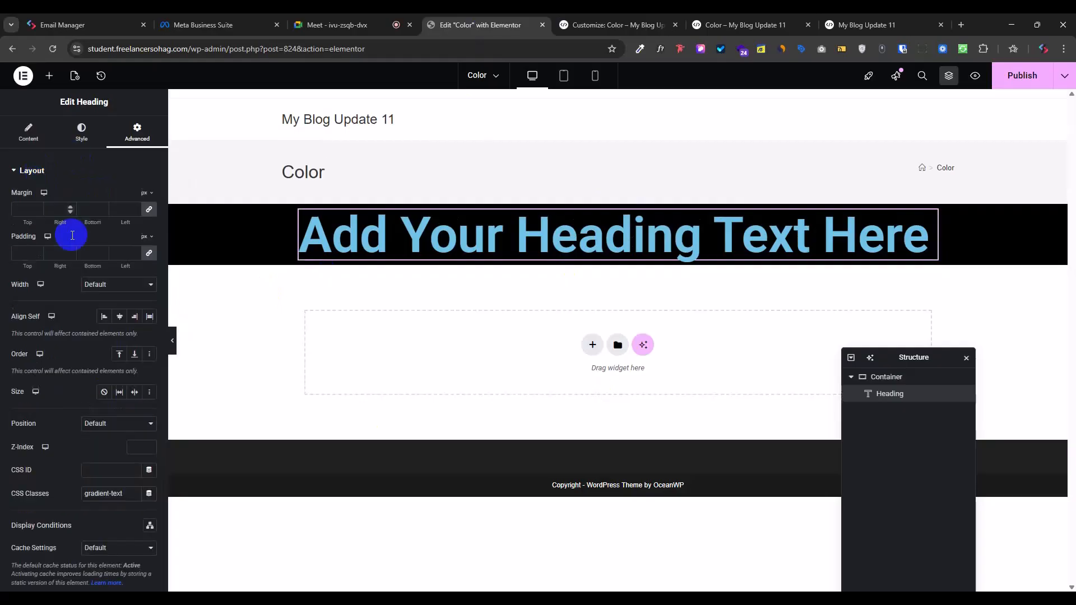
pyautogui.tripleClick(121, 493)
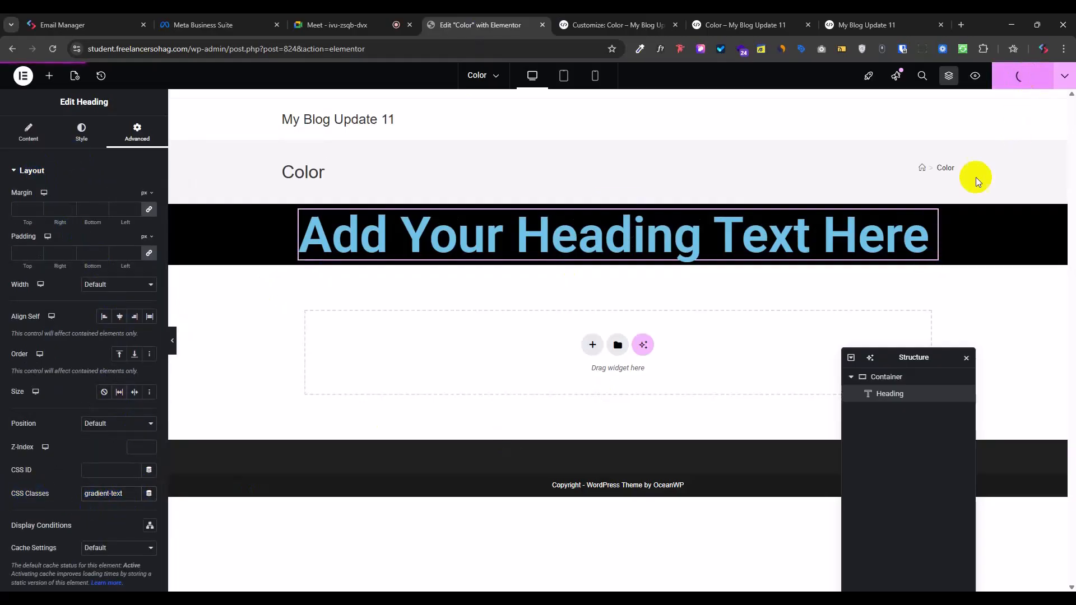
# Step: Duplicate the heading twice inside the container
pyautogui.rightClick(904, 222)
pyautogui.click(927, 253)
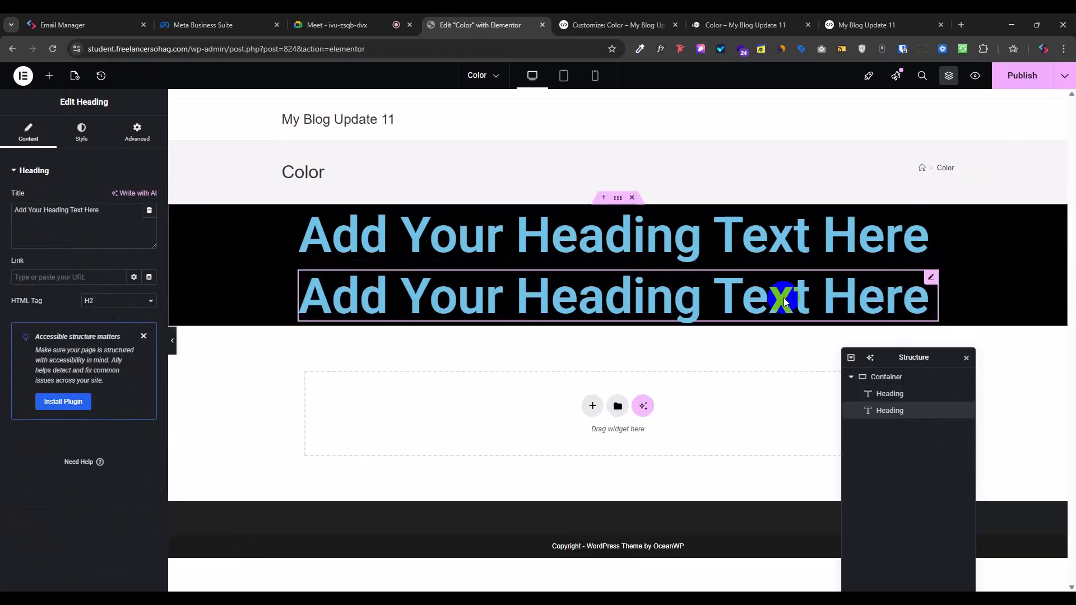
pyautogui.rightClick(785, 303)
pyautogui.click(794, 332)
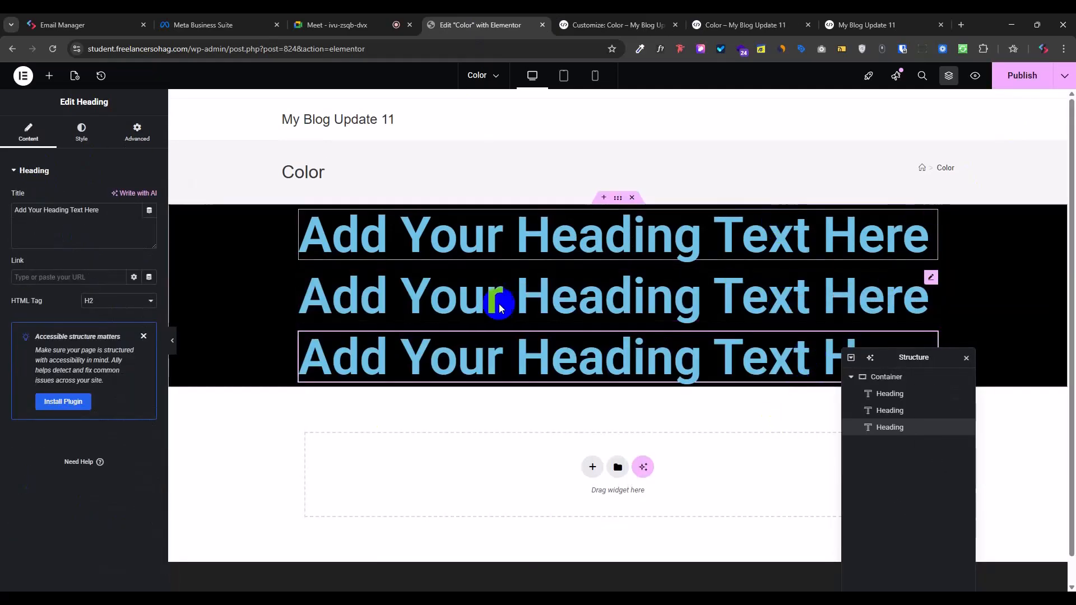
# Step: Check the third heading's CSS class and remove the gradient-text class from the middle heading
pyautogui.click(137, 132)
pyautogui.scroll(-2, 113, 392)
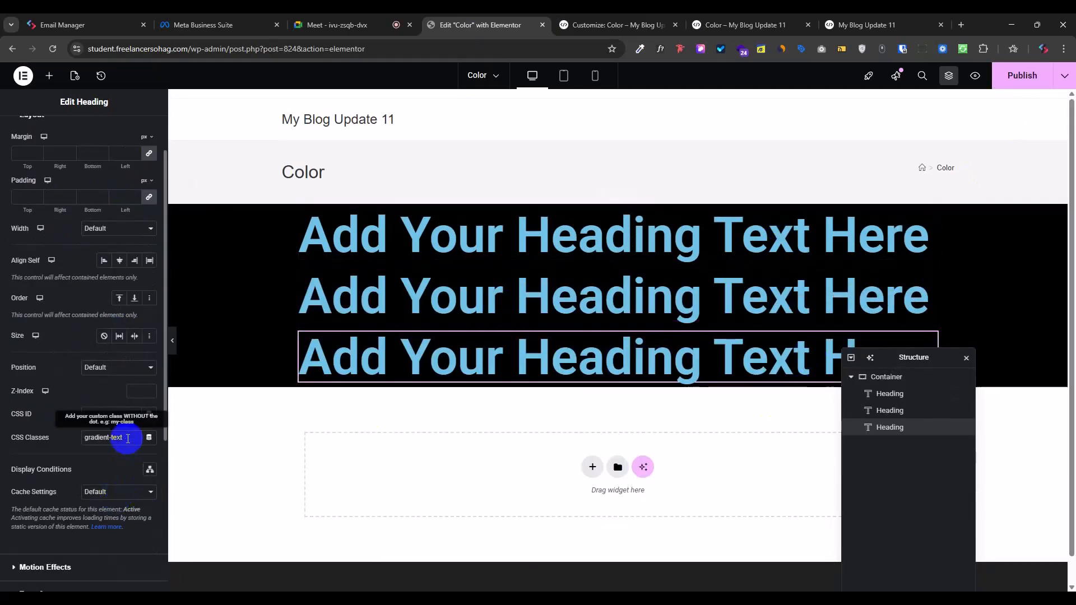
pyautogui.click(738, 300)
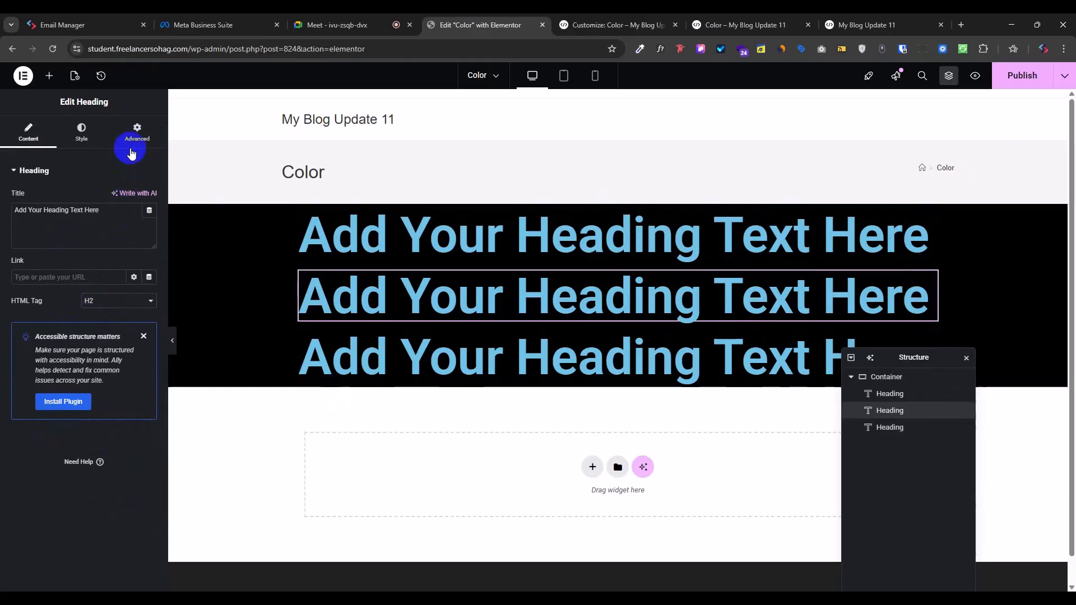
pyautogui.click(131, 150)
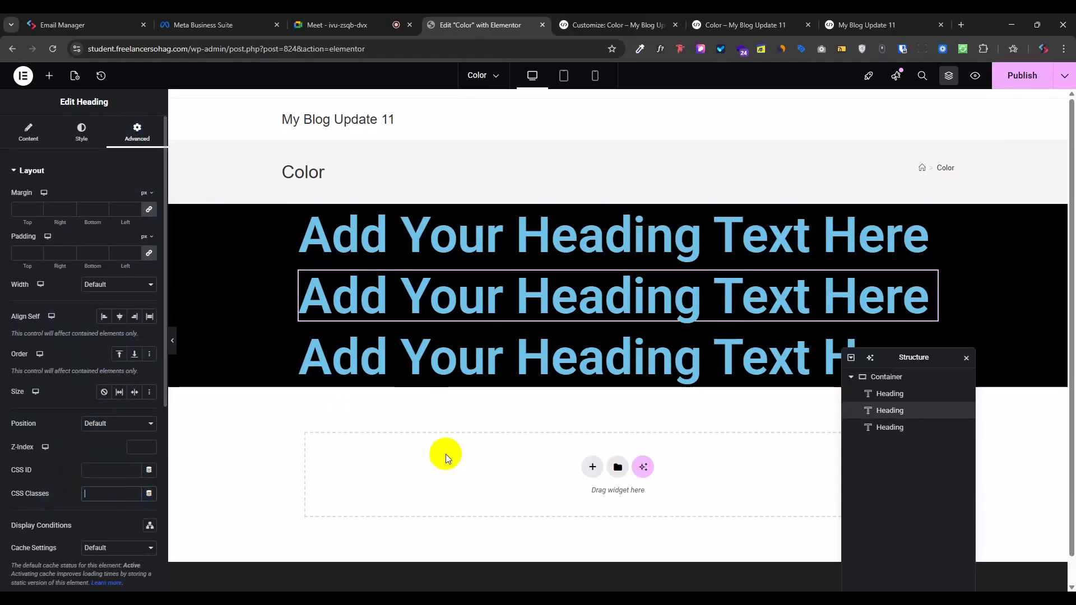
# Step: Check the CSS classes of the first and third headings and publish the page
pyautogui.click(620, 235)
pyautogui.click(636, 375)
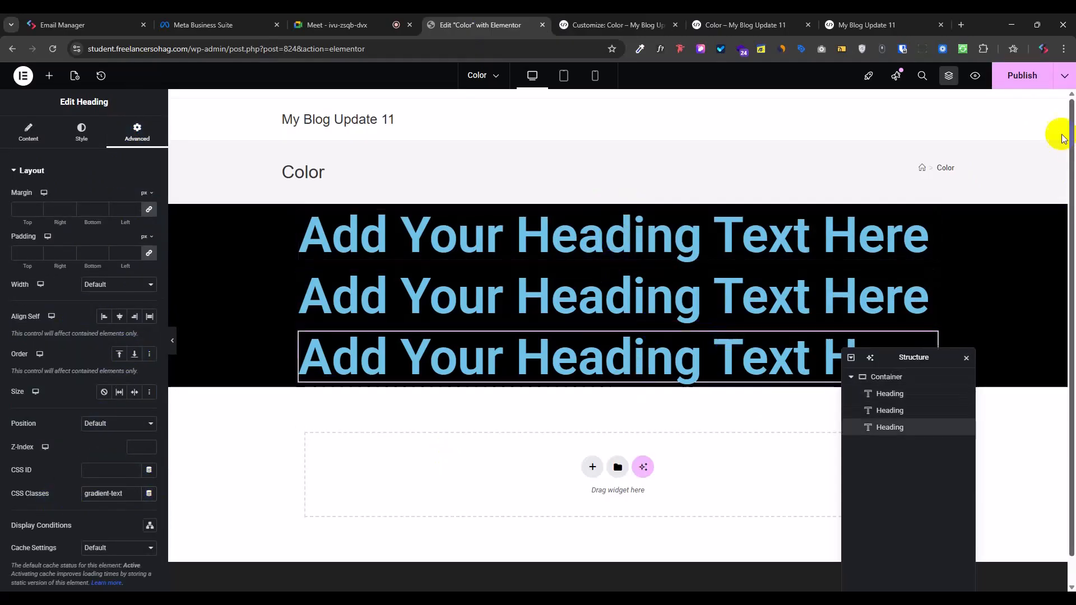
pyautogui.click(1036, 79)
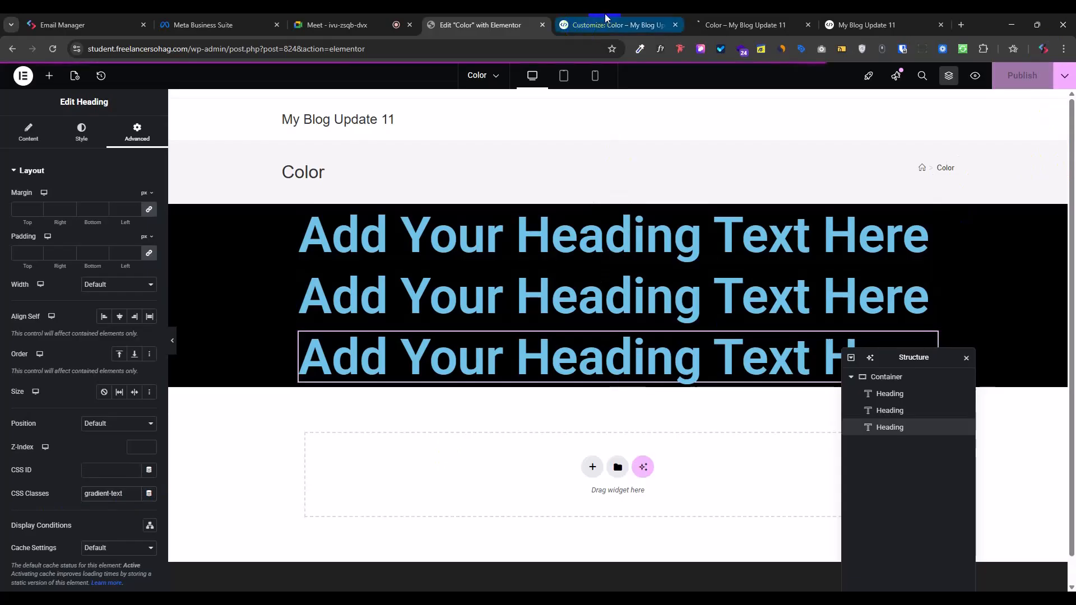
# Step: Move the Color preview tab beside the editor's tab and compare the three headings by selecting and deselecting their text
pyautogui.click(687, 24)
pyautogui.moveTo(687, 25); pyautogui.dragTo(579, 25)
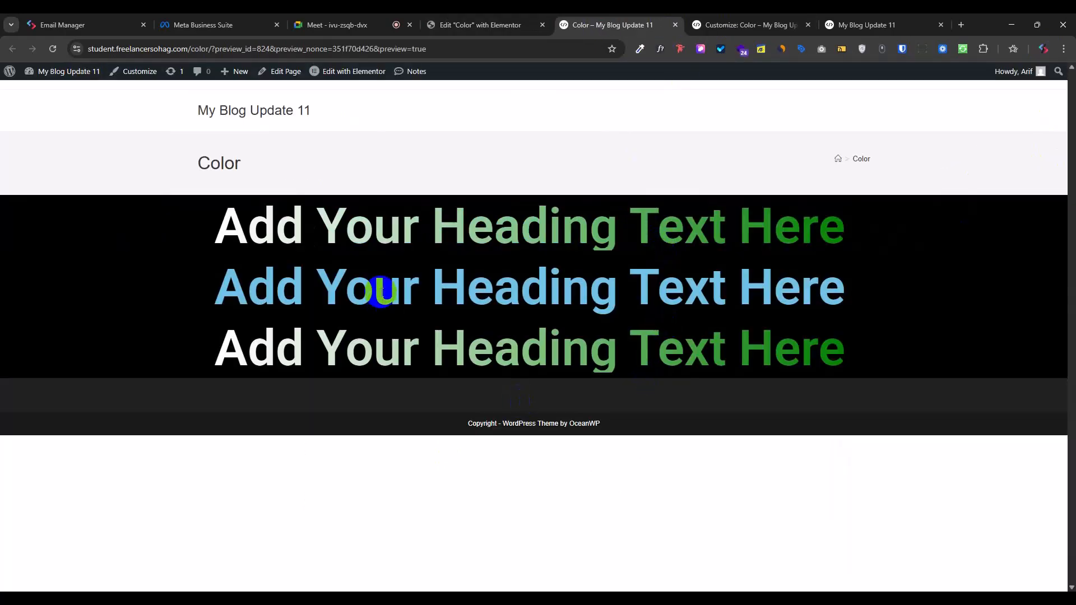
pyautogui.moveTo(216, 288); pyautogui.dragTo(833, 275)
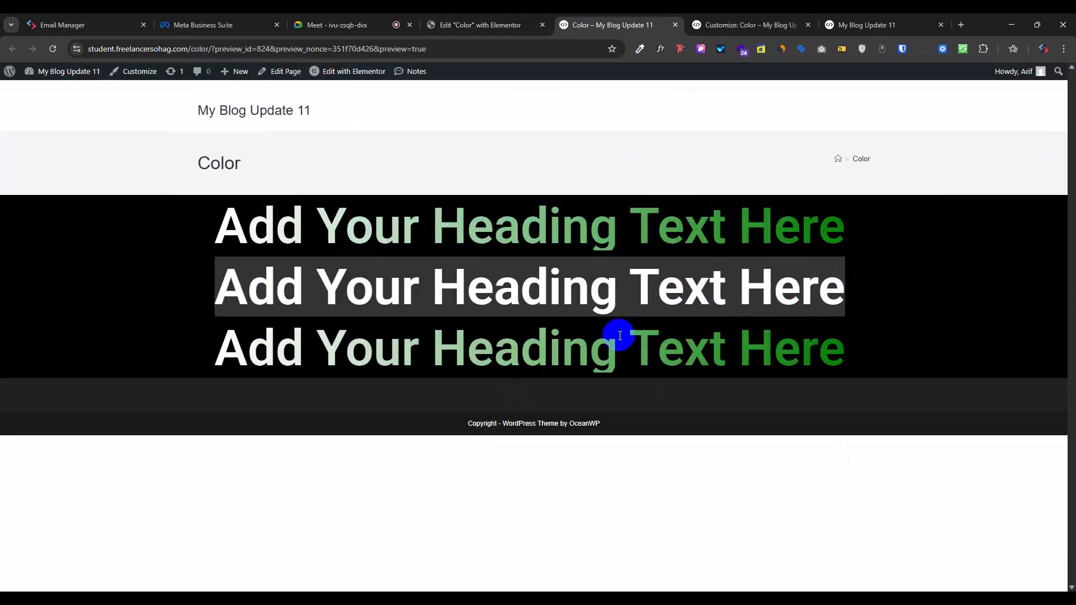
pyautogui.click(783, 500)
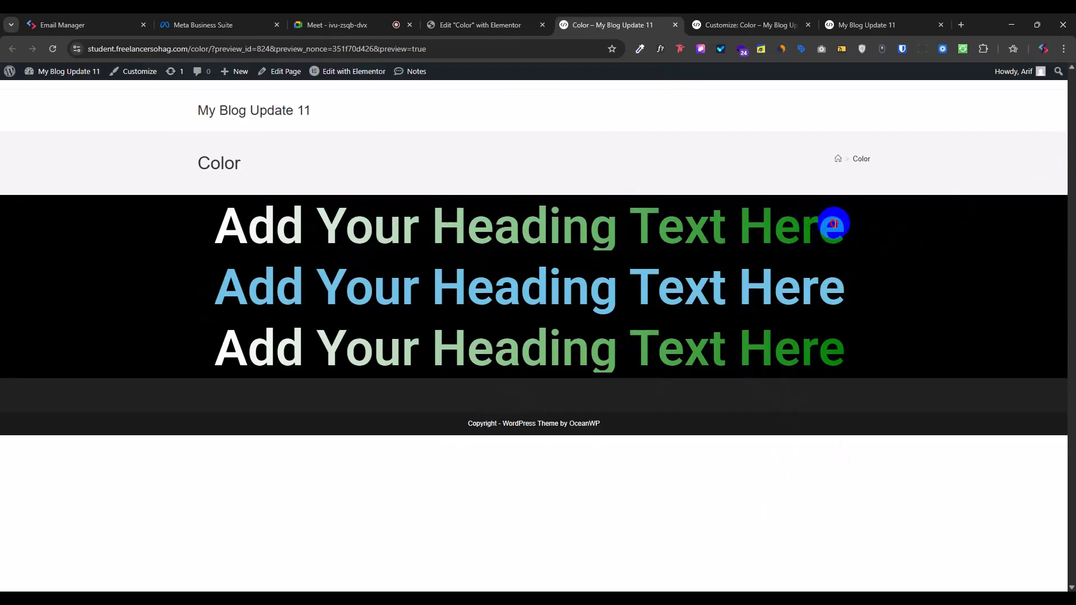
pyautogui.moveTo(834, 224); pyautogui.dragTo(214, 227)
pyautogui.moveTo(247, 348); pyautogui.dragTo(881, 358)
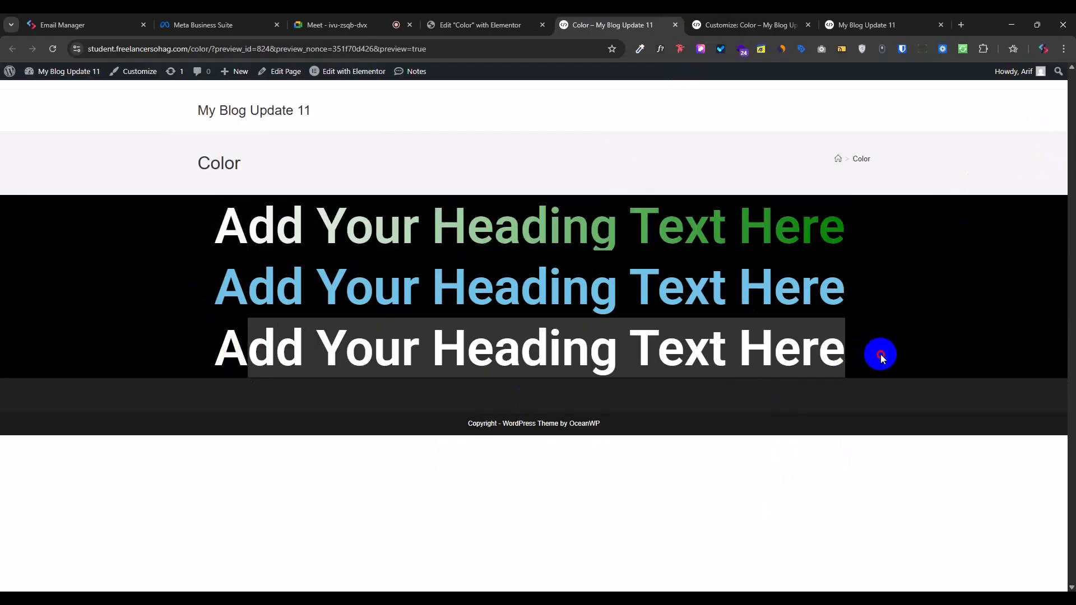
pyautogui.click(798, 527)
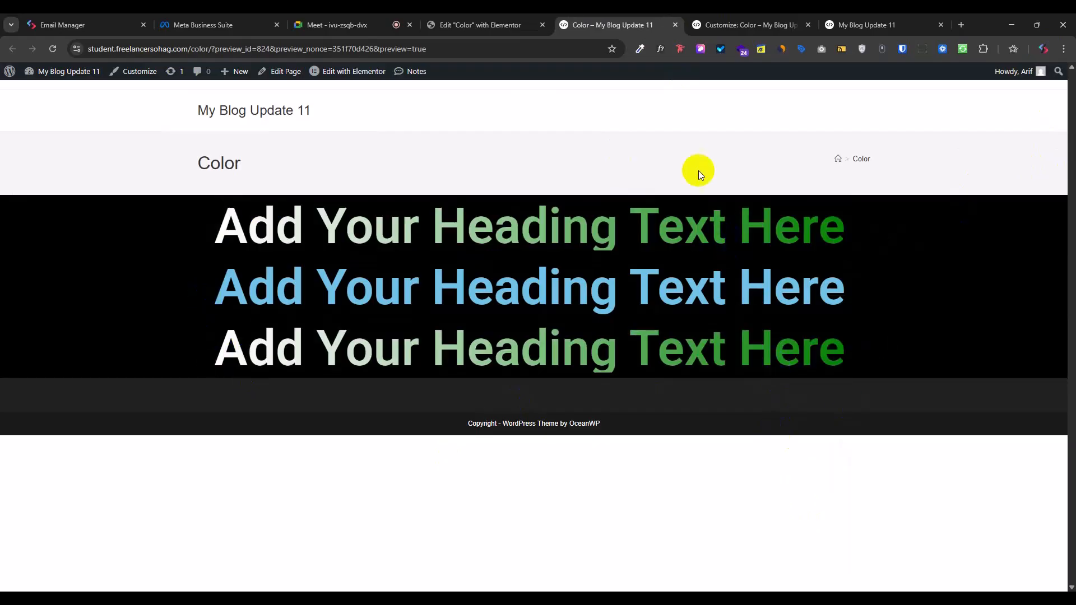
# Step: In the Customizer's Additional CSS, change the gradient's start color to red and publish
pyautogui.click(748, 25)
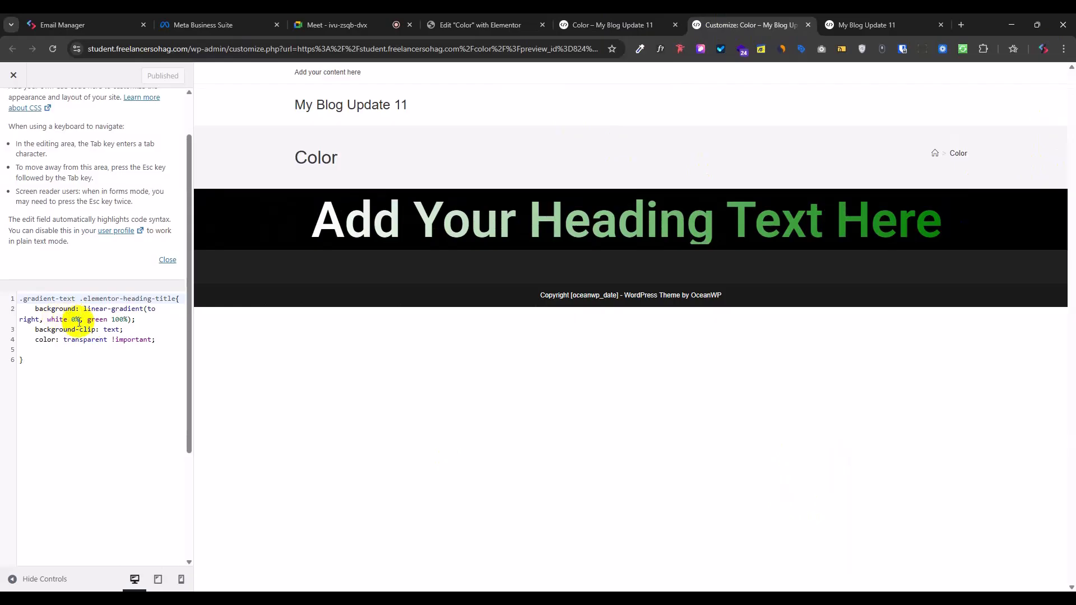
pyautogui.doubleClick(56, 319)
pyautogui.write('red')
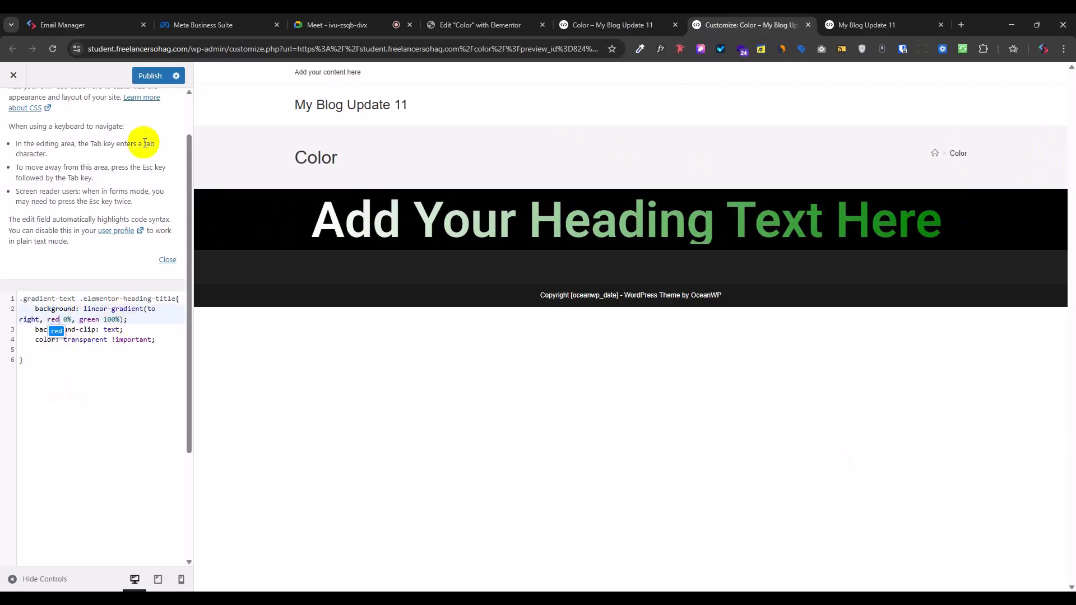
pyautogui.click(148, 76)
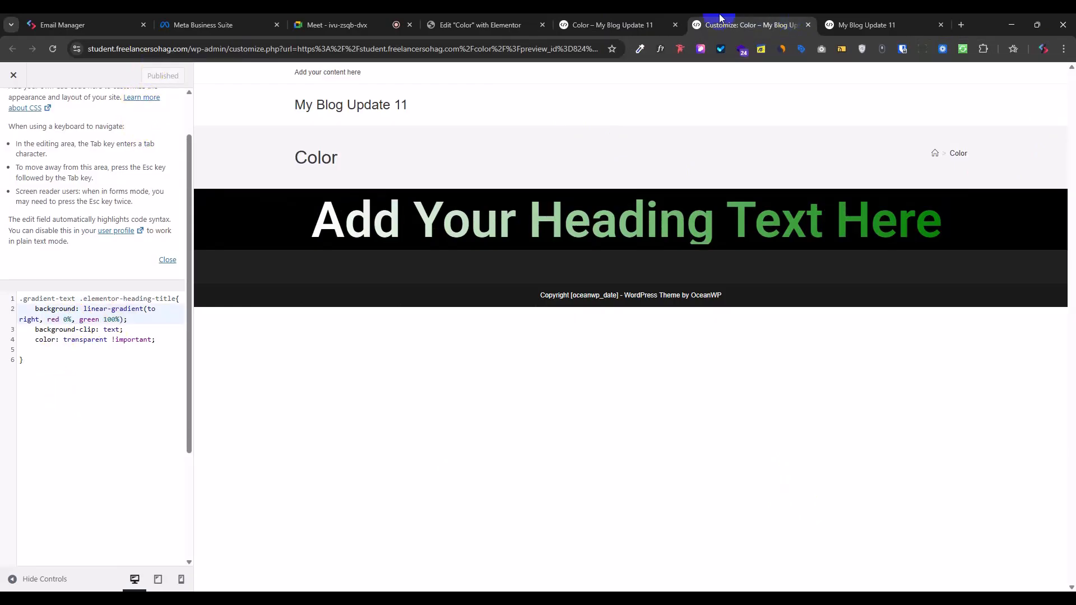
# Step: Reload the Color page preview and examine the first and third headings' gradient by selecting and deselecting their text
pyautogui.click(616, 24)
pyautogui.click(54, 50)
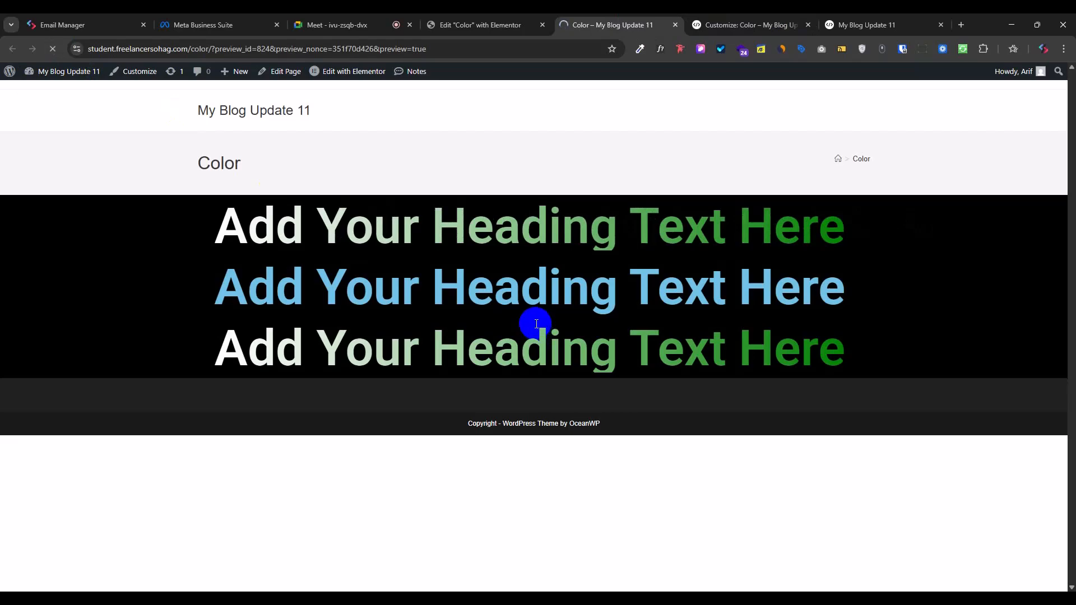
pyautogui.moveTo(376, 226); pyautogui.dragTo(772, 227)
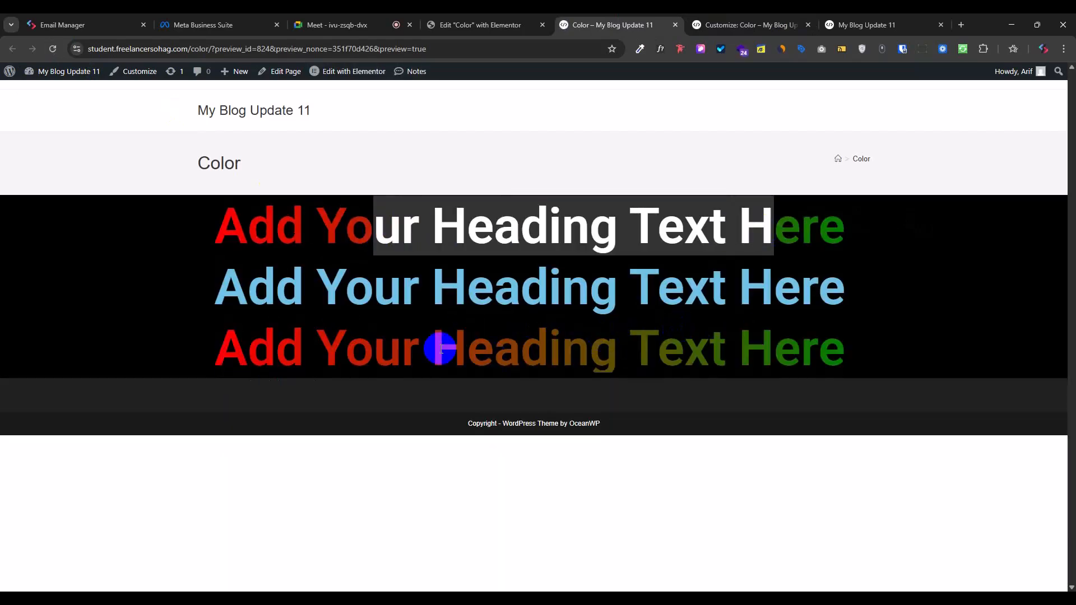
pyautogui.moveTo(401, 351); pyautogui.dragTo(329, 357)
pyautogui.click(851, 354)
pyautogui.moveTo(333, 234); pyautogui.dragTo(752, 224)
pyautogui.click(809, 307)
# Step: Review the .gradient-text selector in the Customizer's Additional CSS and compare the three headings on the Color preview by selecting and deselecting their text
pyautogui.click(757, 21)
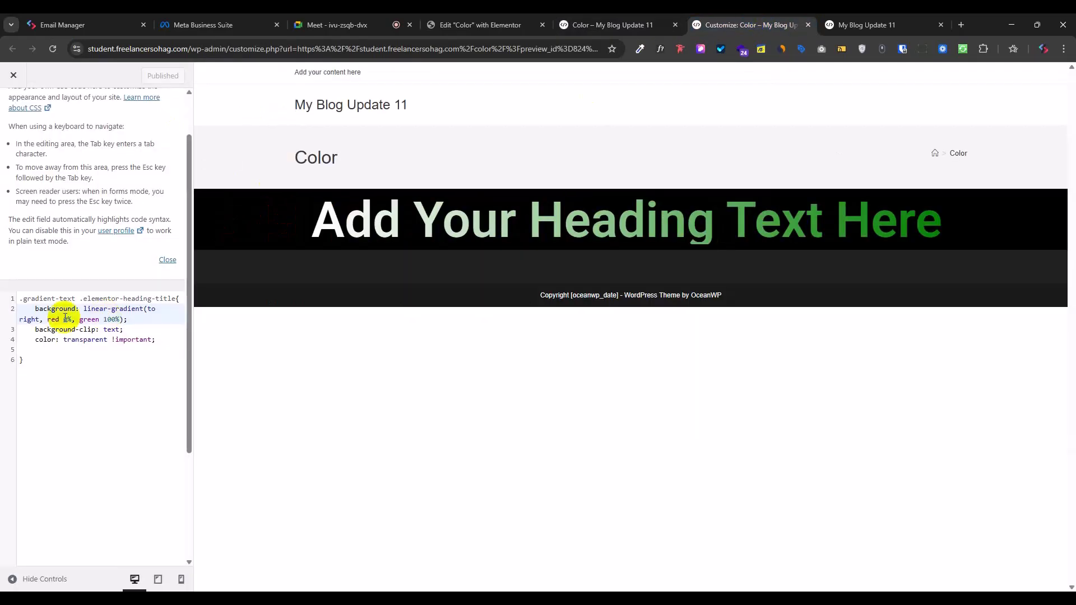
pyautogui.moveTo(76, 295); pyautogui.dragTo(19, 295)
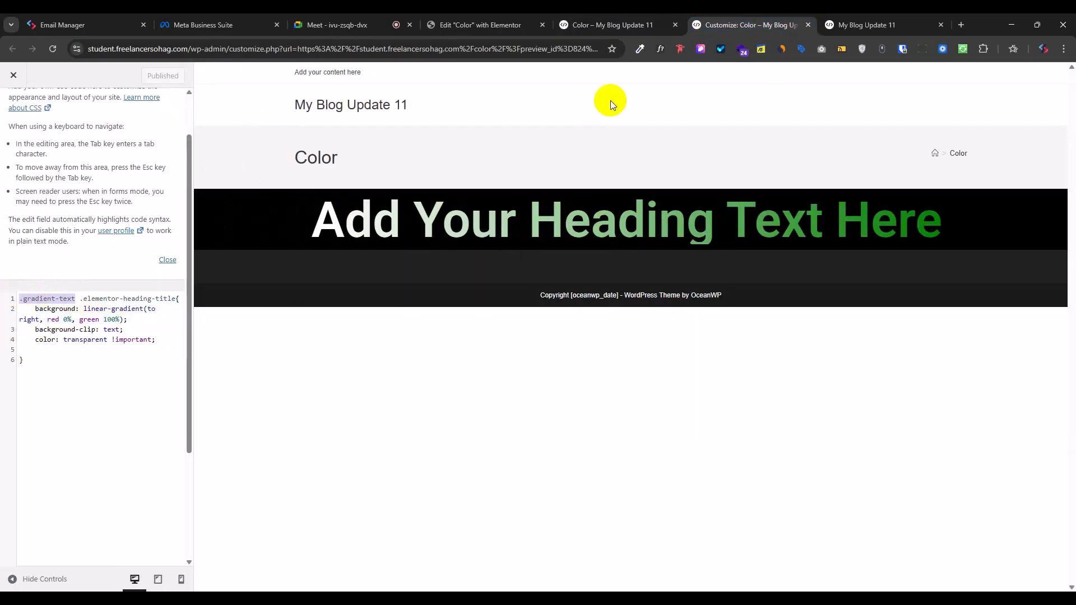
pyautogui.click(613, 25)
pyautogui.moveTo(401, 279); pyautogui.dragTo(519, 284)
pyautogui.moveTo(659, 284); pyautogui.dragTo(737, 287)
pyautogui.moveTo(741, 289); pyautogui.dragTo(779, 293)
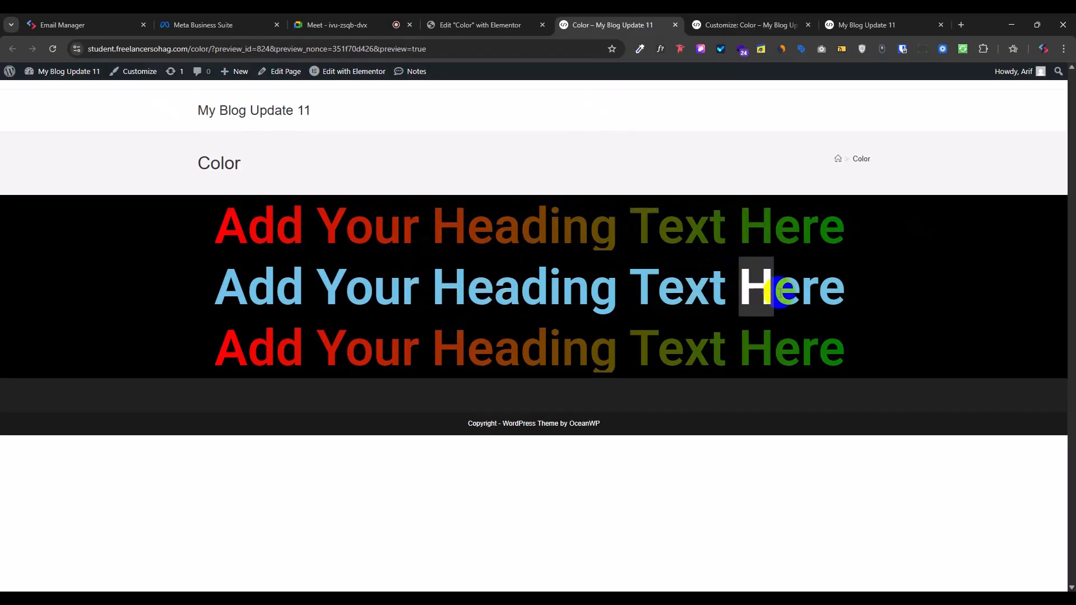
pyautogui.moveTo(801, 361); pyautogui.dragTo(836, 354)
pyautogui.click(772, 515)
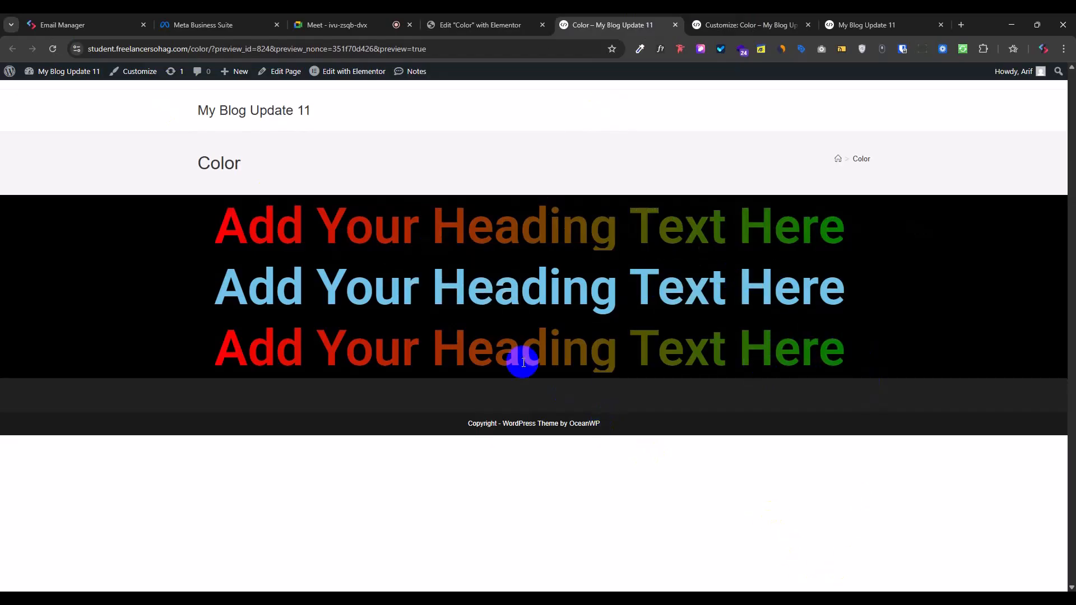
pyautogui.moveTo(523, 362); pyautogui.dragTo(829, 355)
pyautogui.click(815, 522)
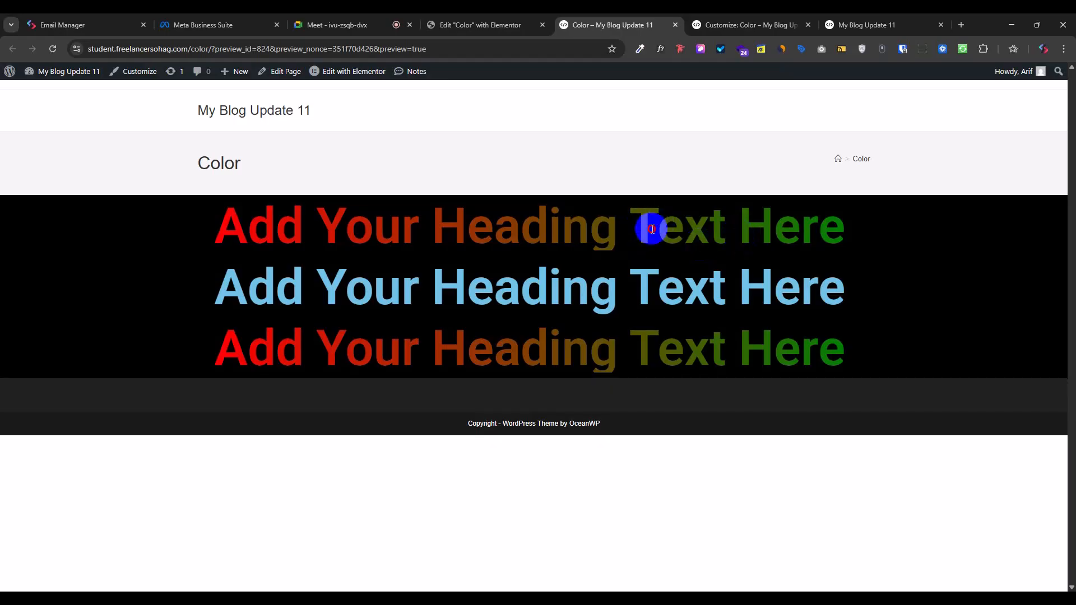
pyautogui.moveTo(650, 230); pyautogui.dragTo(835, 232)
pyautogui.moveTo(728, 305); pyautogui.dragTo(780, 295)
pyautogui.click(765, 353)
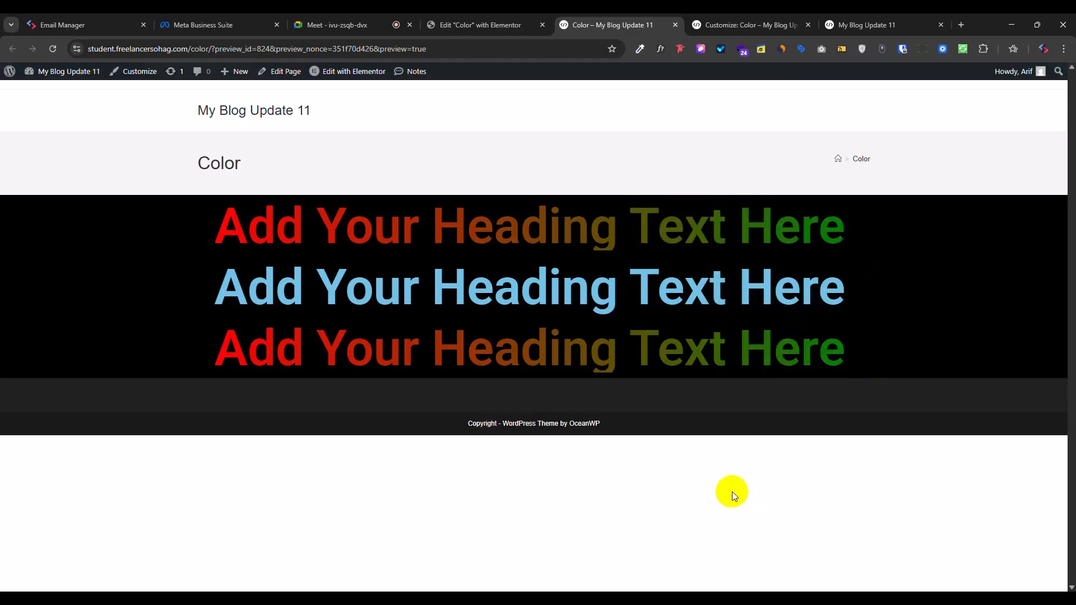
# Step: Examine the Color page's headings across phone and tablet sizes in the multi-device responsive preview
pyautogui.click(482, 25)
pyautogui.scroll(-1, 605, 413)
pyautogui.click(613, 22)
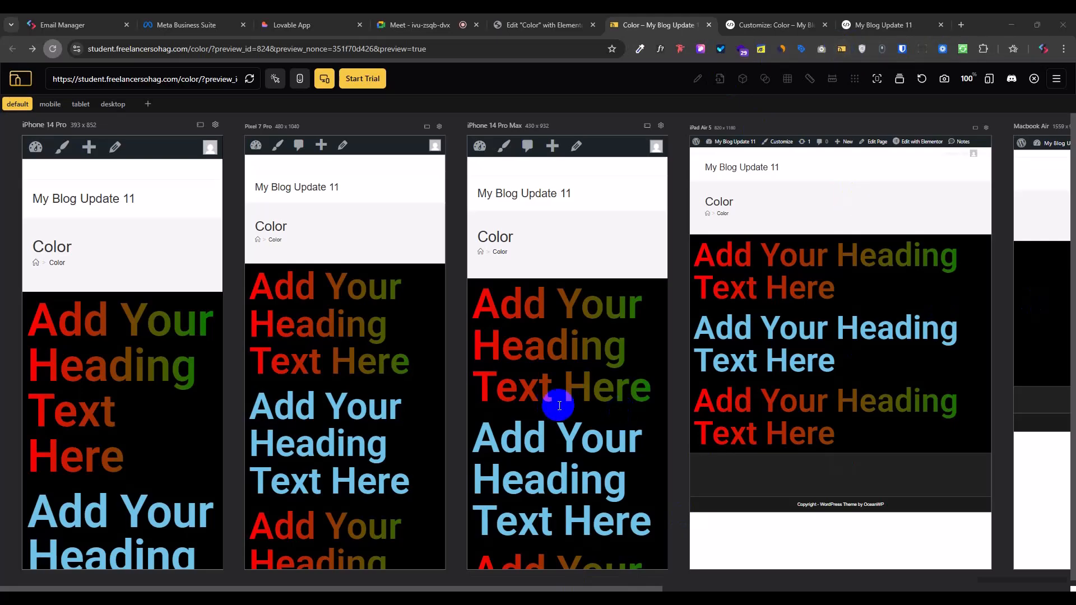
pyautogui.scroll(-5, 559, 404)
pyautogui.scroll(5, 595, 403)
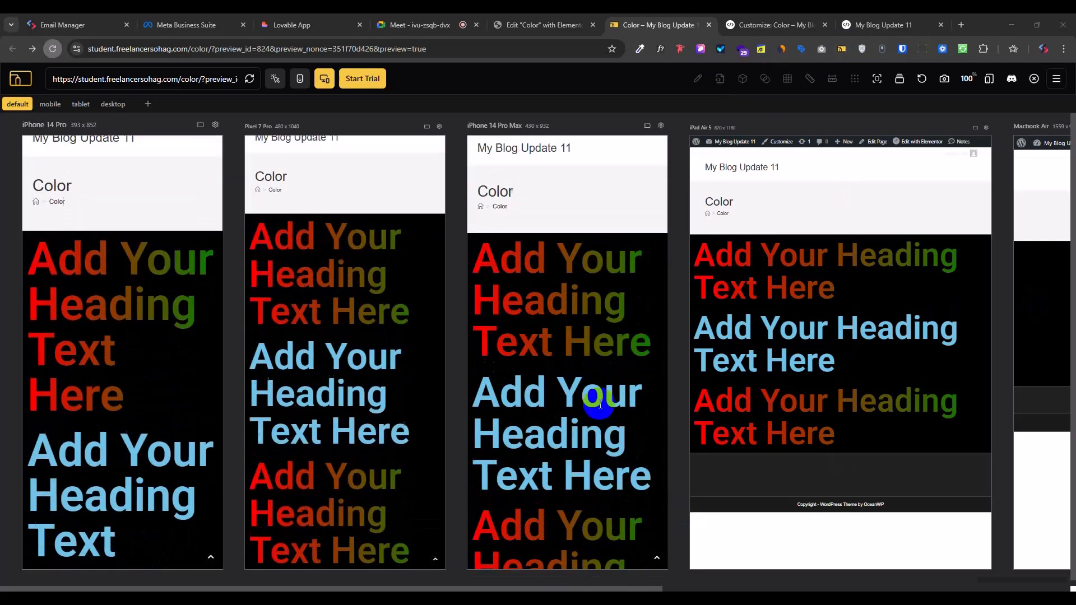
# Step: In the Elementor editor, switch the page layout to the one without the site header and footer and publish the page
pyautogui.click(525, 17)
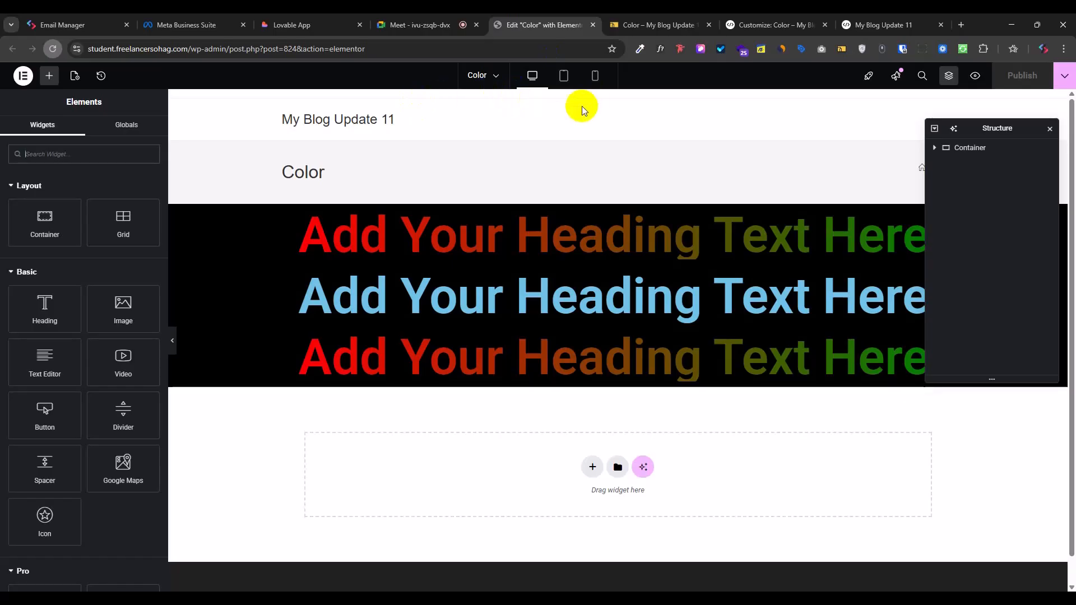
pyautogui.click(74, 76)
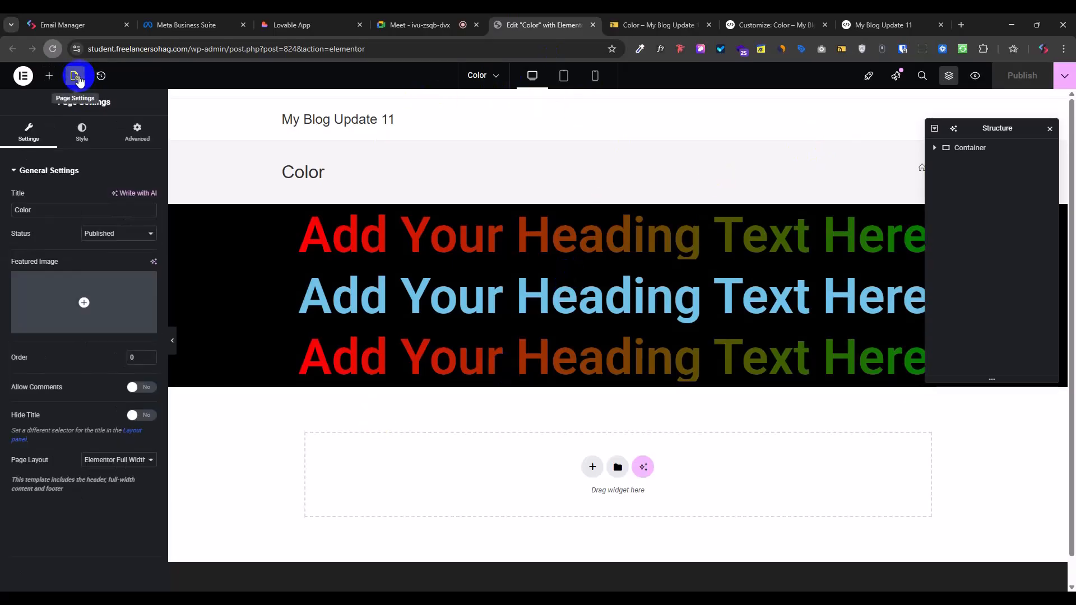
pyautogui.click(122, 465)
pyautogui.click(115, 493)
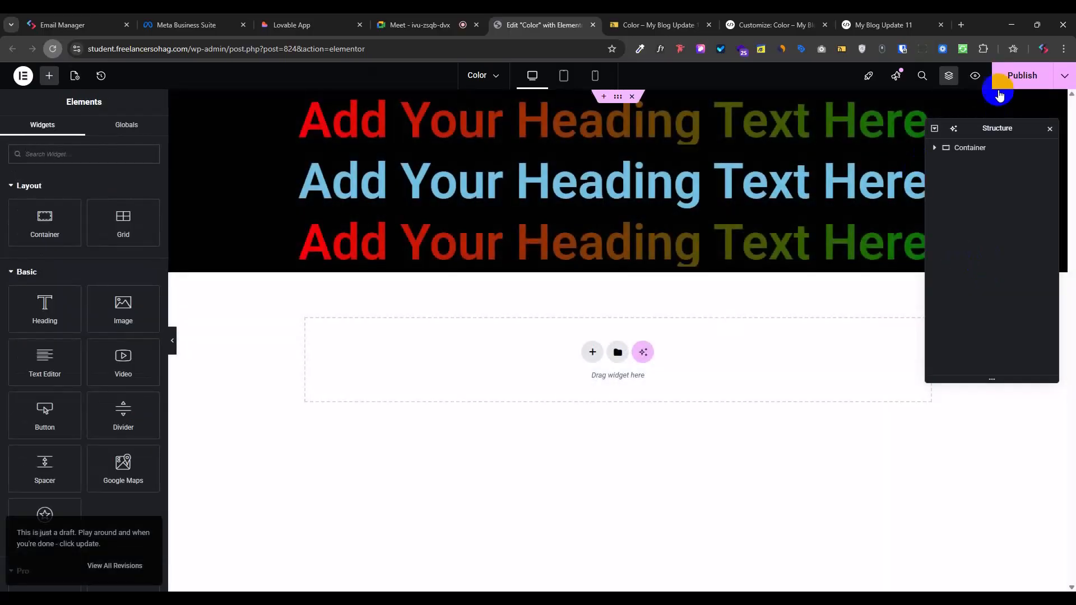
pyautogui.click(1041, 75)
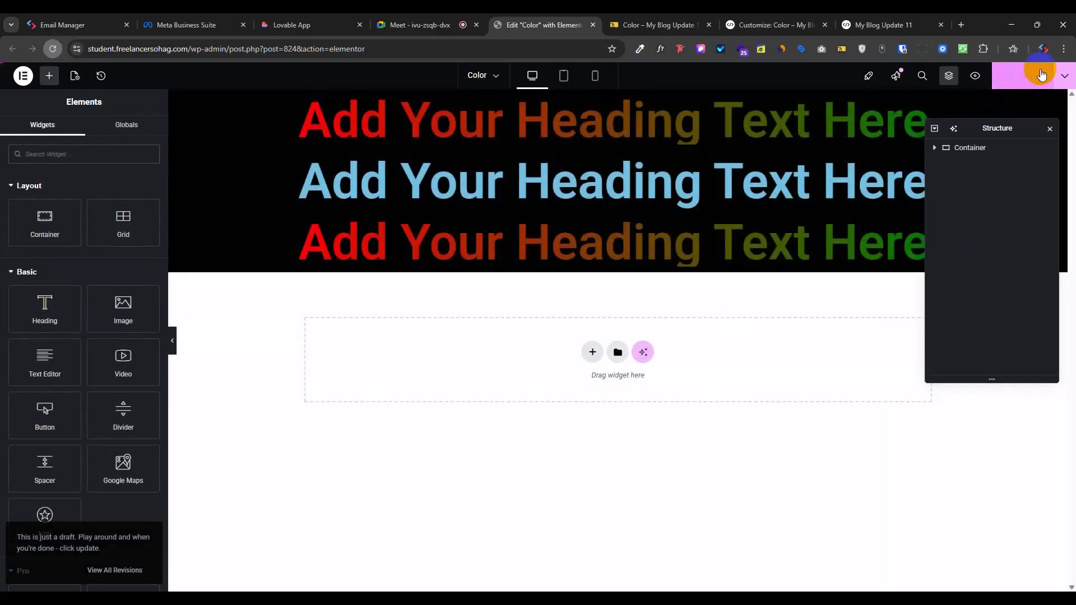
# Step: Unlink the container's padding values, set top and bottom padding to 80 px, and publish the page
pyautogui.click(968, 150)
pyautogui.click(93, 149)
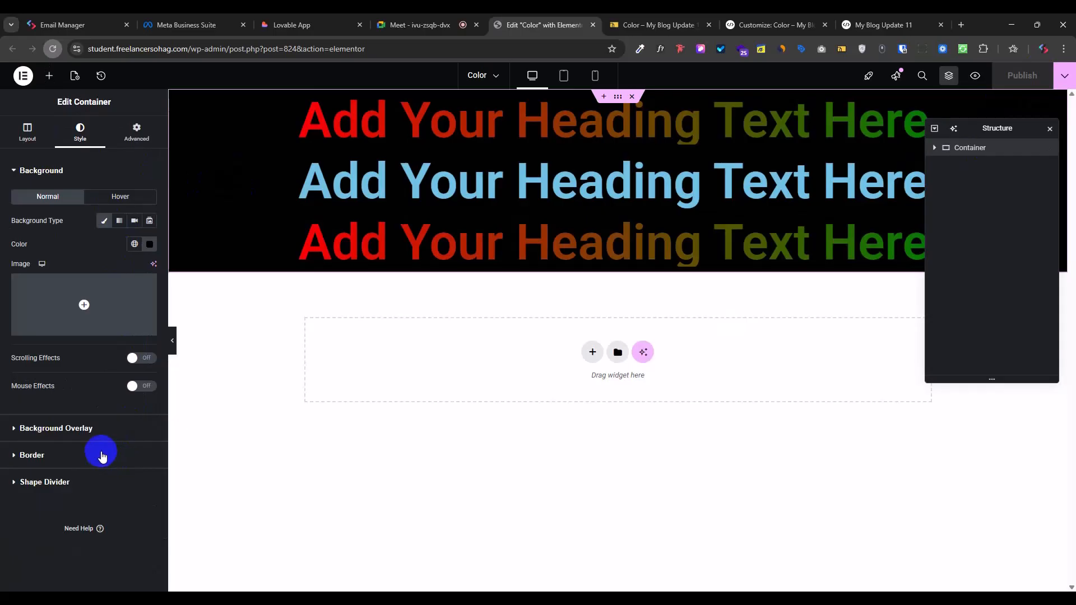
pyautogui.click(137, 134)
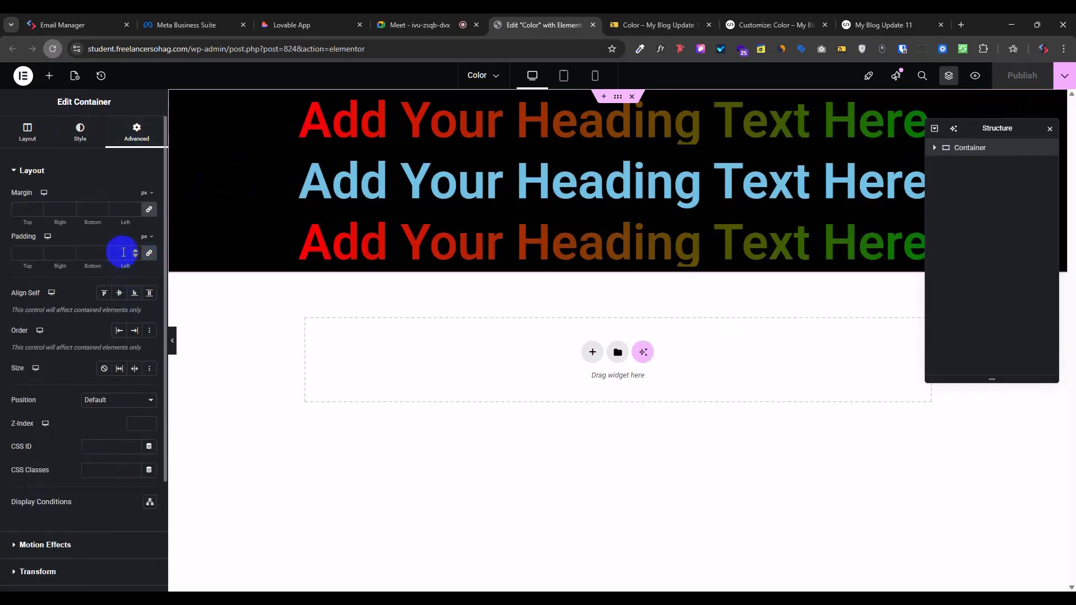
pyautogui.click(148, 253)
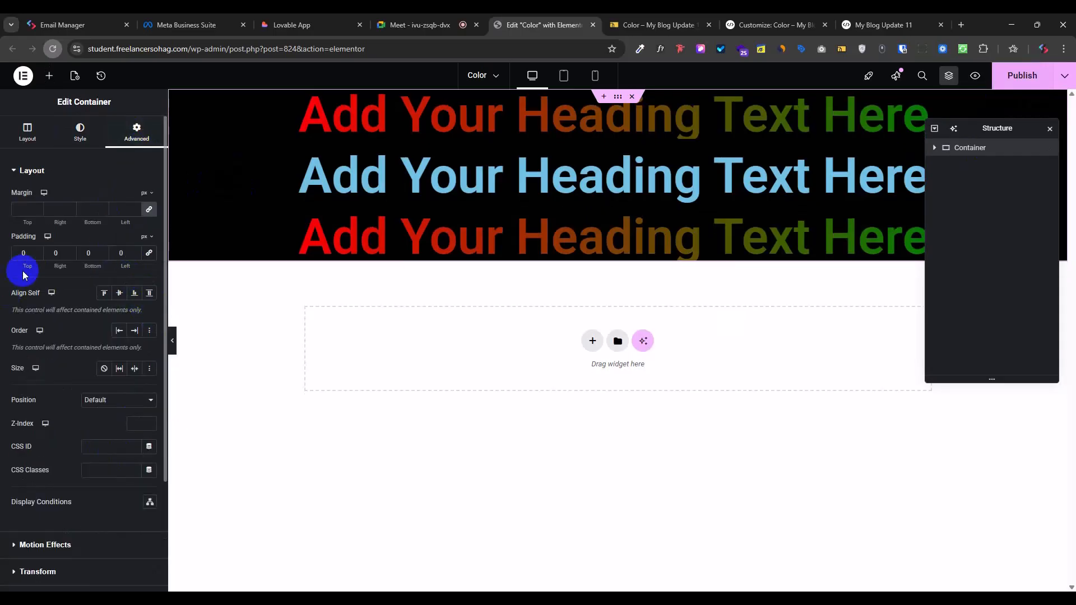
pyautogui.write('80')
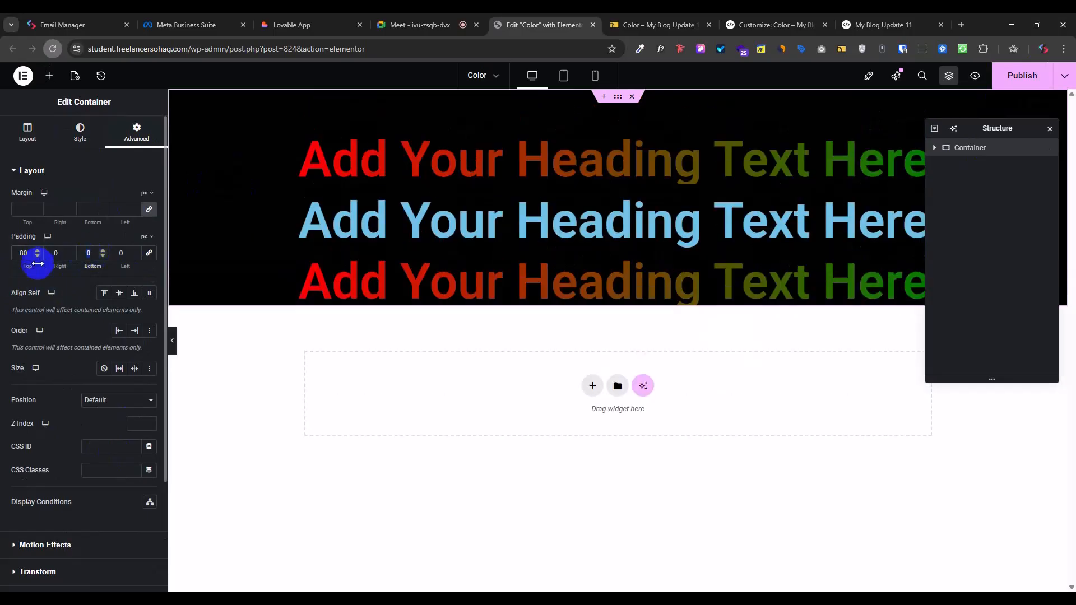
pyautogui.write('80')
pyautogui.click(1022, 77)
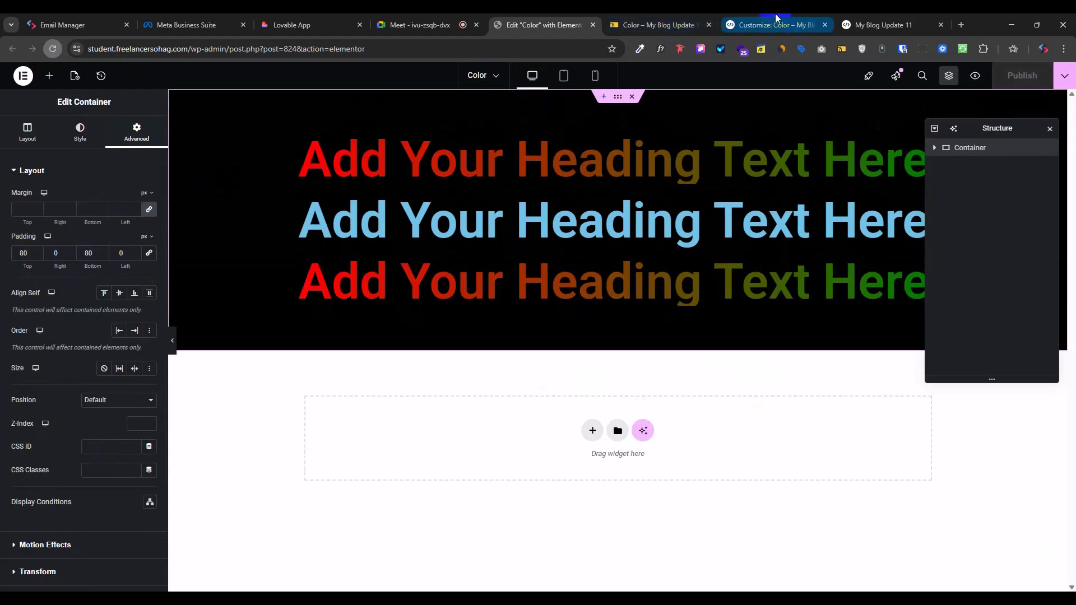
# Step: Open a fresh preview of the Color page from the editor and examine the first two headings by selecting their text
pyautogui.click(649, 23)
pyautogui.click(541, 25)
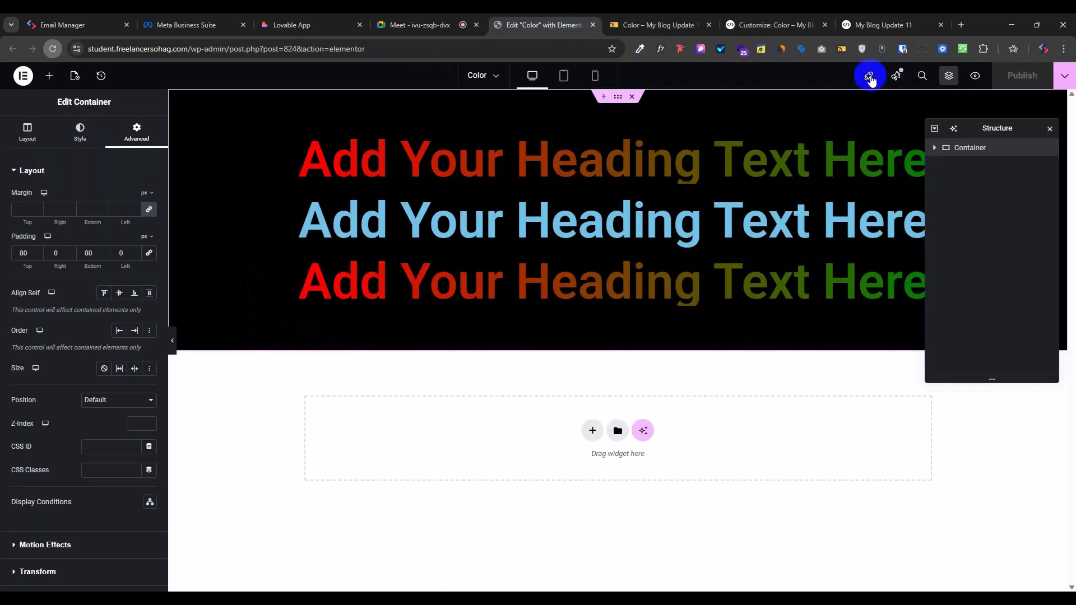
pyautogui.click(975, 77)
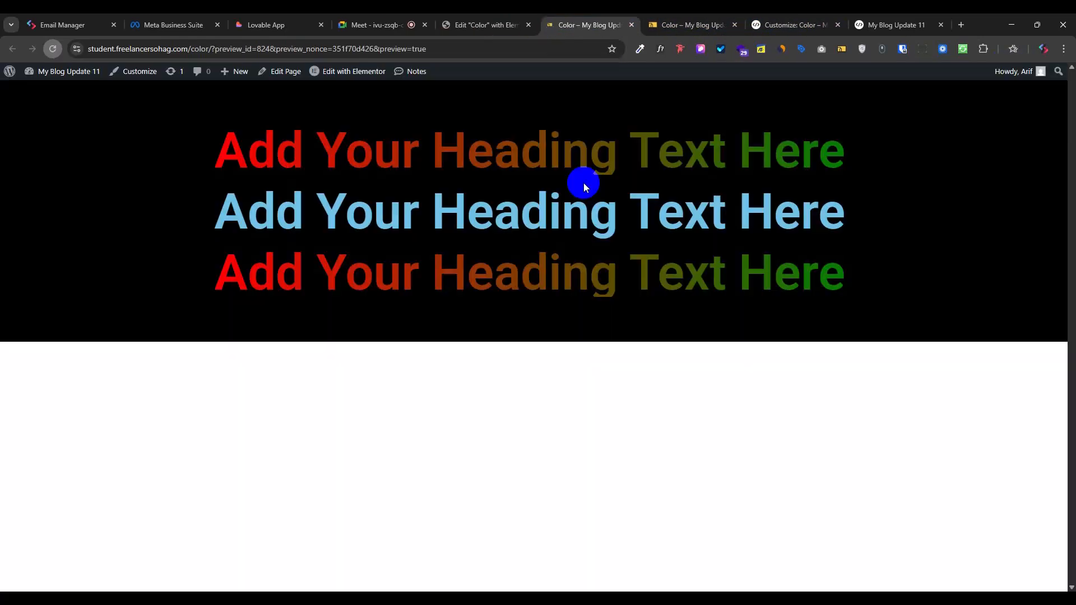
pyautogui.moveTo(232, 155); pyautogui.dragTo(772, 151)
pyautogui.moveTo(351, 196); pyautogui.dragTo(562, 218)
# Step: In the responsive preview, examine the headings on the iPhone 14 Pro and iPhone 14 Pro Max screens by selecting their text
pyautogui.click(685, 21)
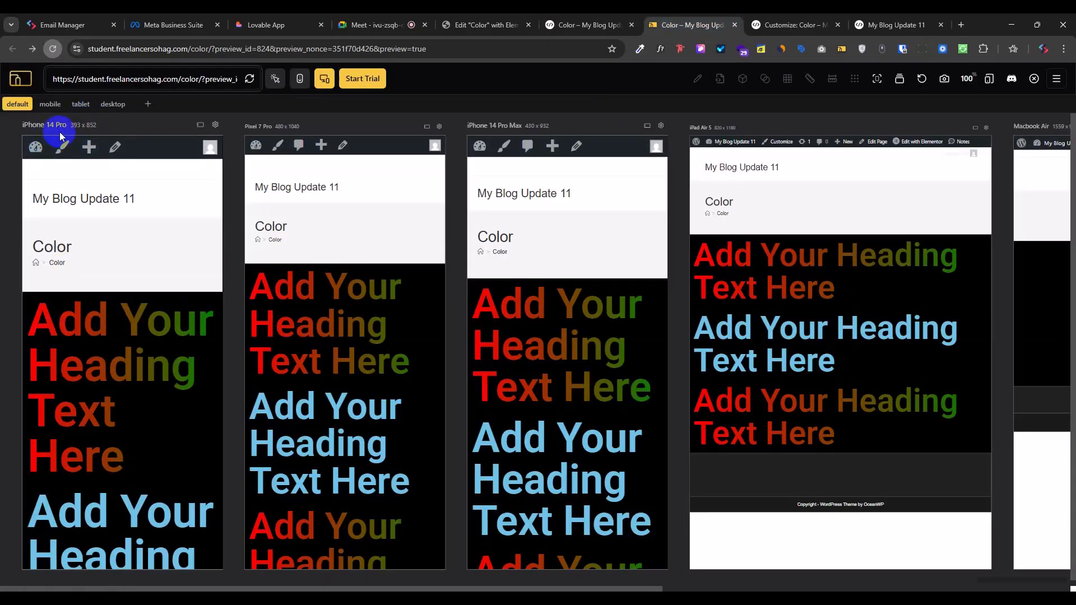
pyautogui.scroll(-5, 120, 353)
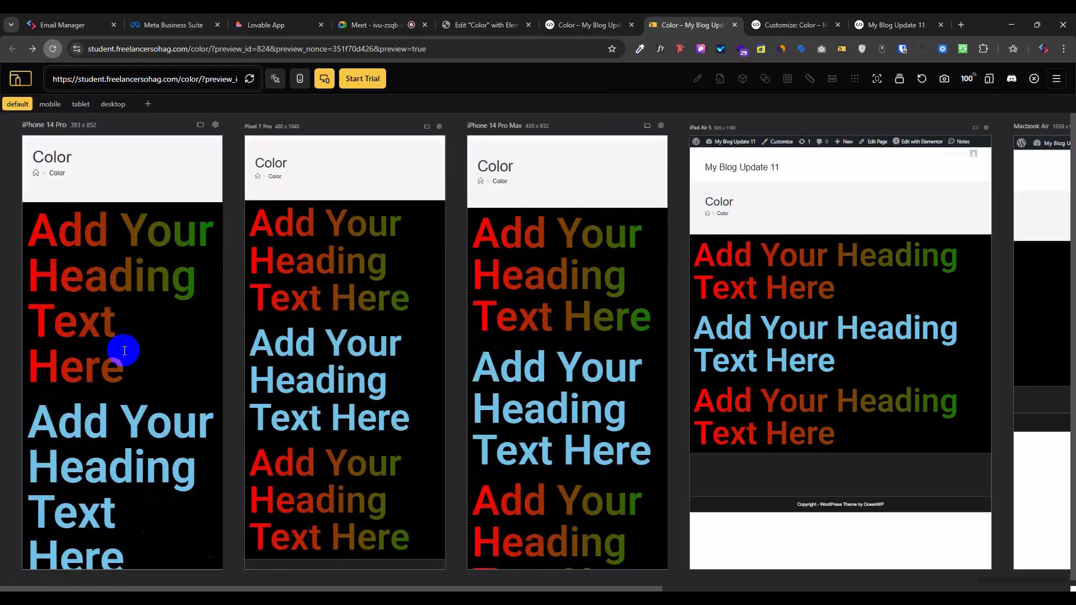
pyautogui.moveTo(58, 168); pyautogui.dragTo(132, 470)
pyautogui.scroll(-1, 144, 418)
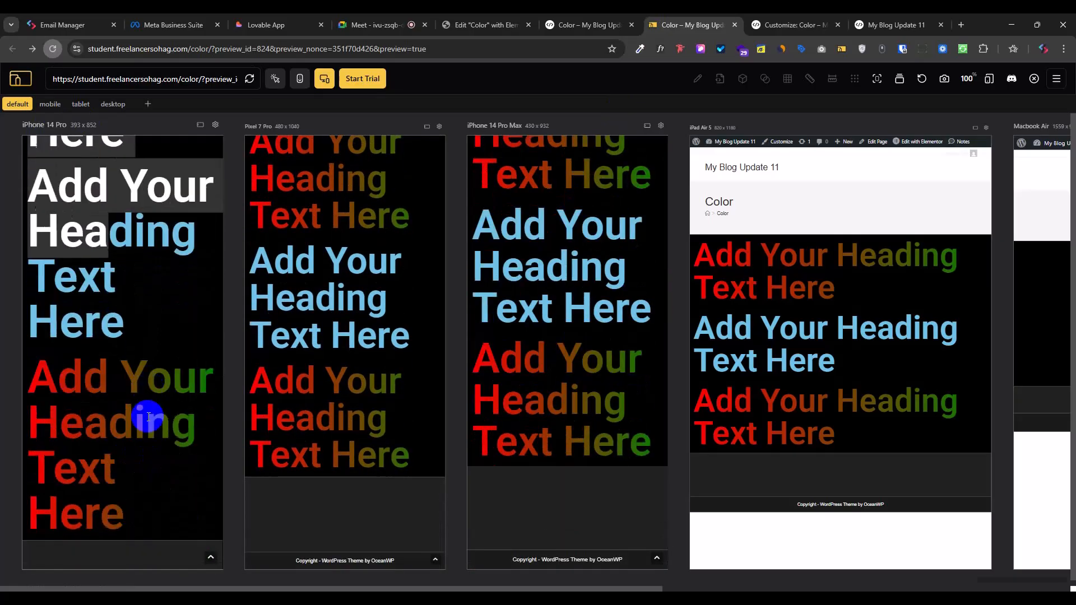
pyautogui.scroll(6, 361, 384)
pyautogui.moveTo(523, 348); pyautogui.dragTo(565, 516)
pyautogui.scroll(-5, 586, 487)
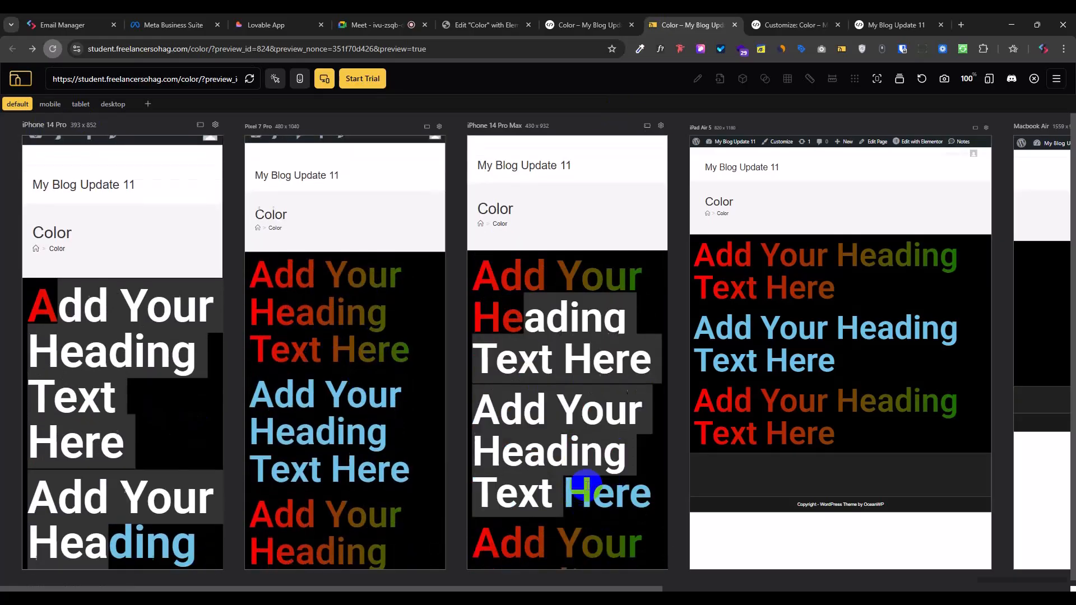
pyautogui.scroll(4, 584, 426)
pyautogui.scroll(1, 577, 390)
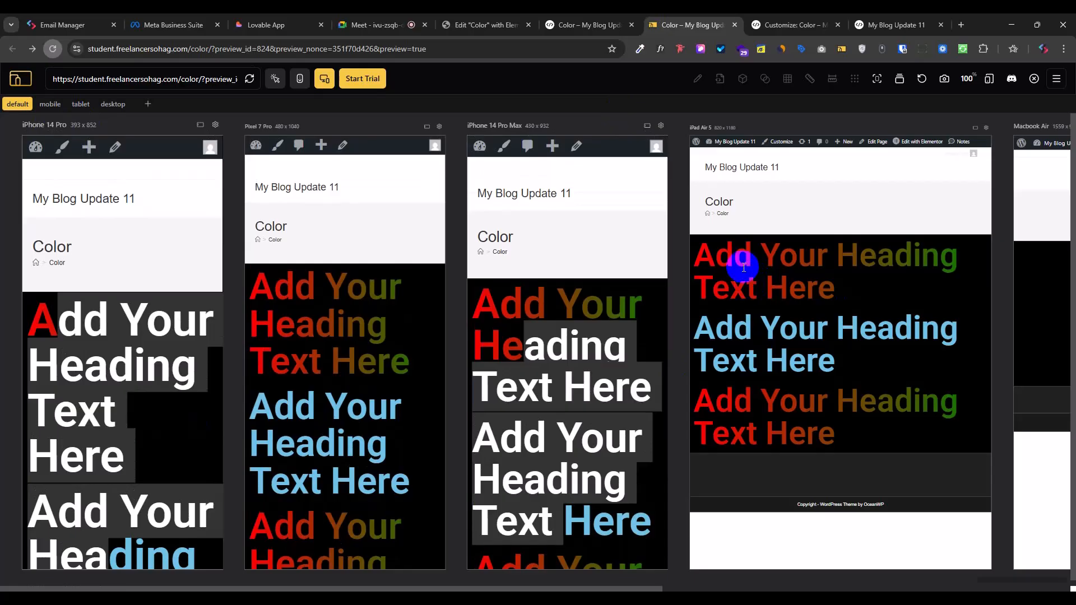
# Step: Examine the headings on the iPad Air 5 and Macbook Air screens of the responsive preview by selecting and deselecting their text
pyautogui.moveTo(743, 268); pyautogui.dragTo(924, 440)
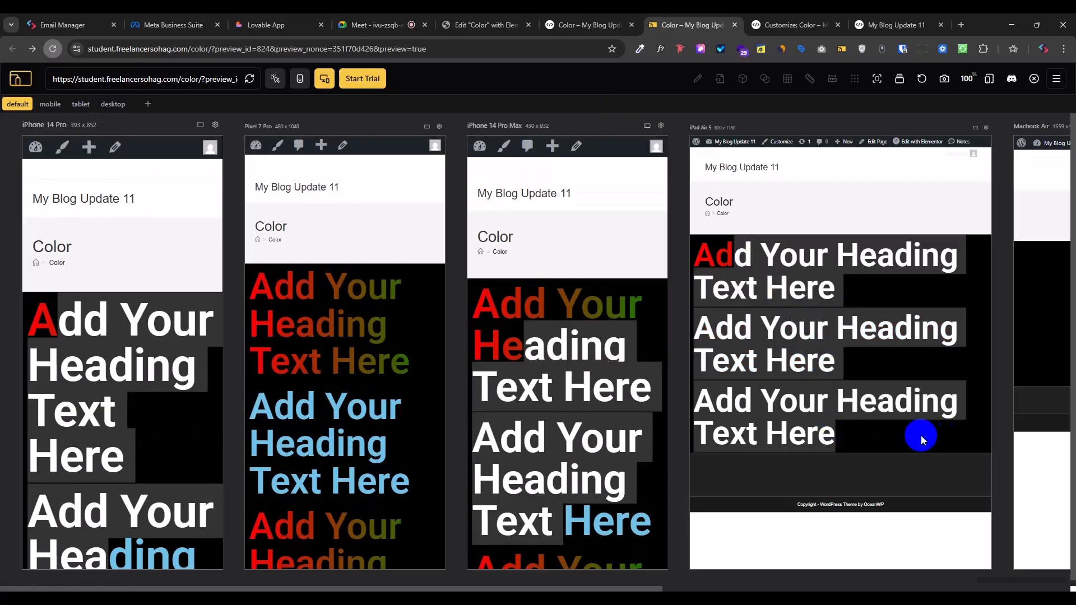
pyautogui.click(772, 328)
pyautogui.moveTo(717, 262); pyautogui.dragTo(812, 357)
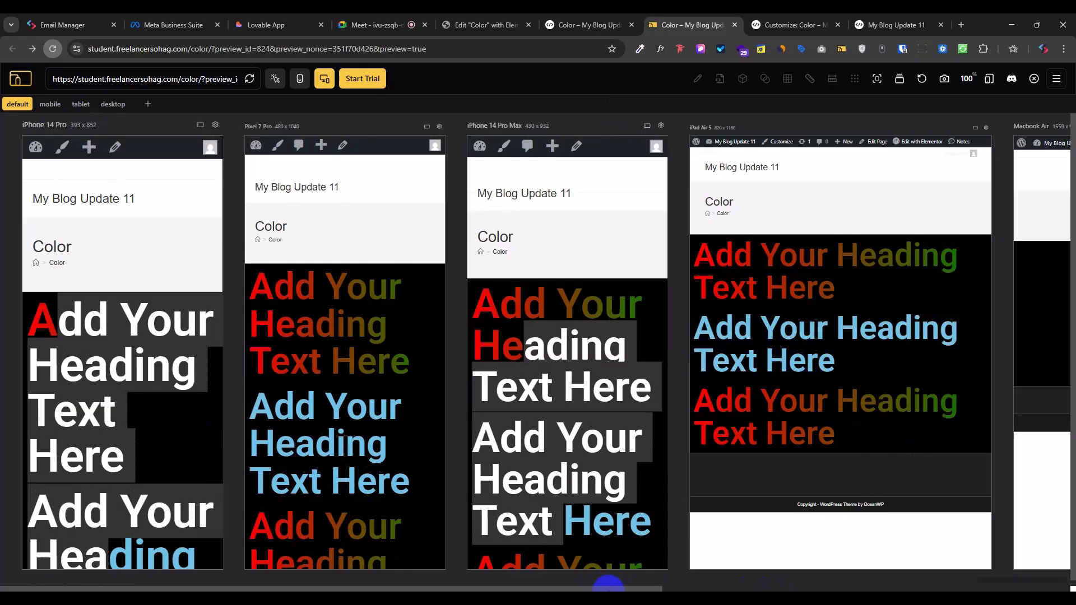
pyautogui.moveTo(614, 588); pyautogui.dragTo(1024, 588)
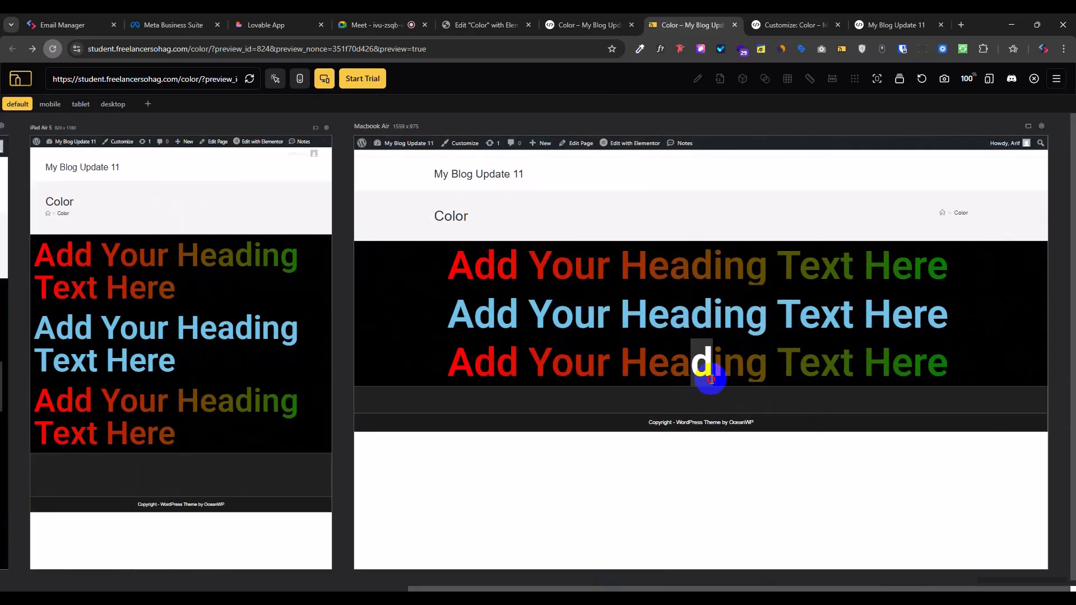
pyautogui.moveTo(947, 365); pyautogui.dragTo(449, 280)
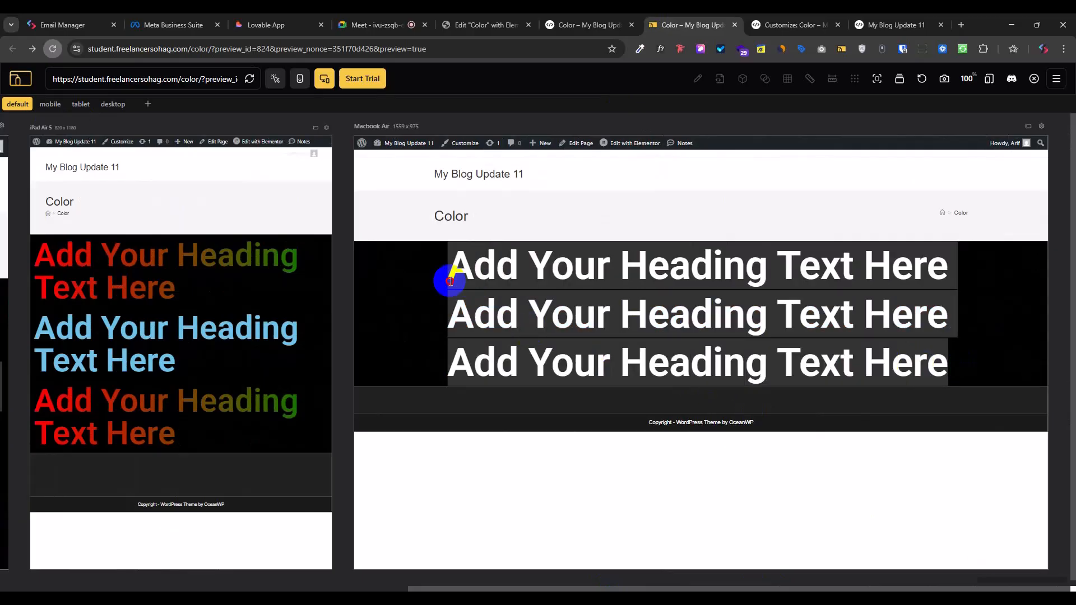
pyautogui.click(674, 357)
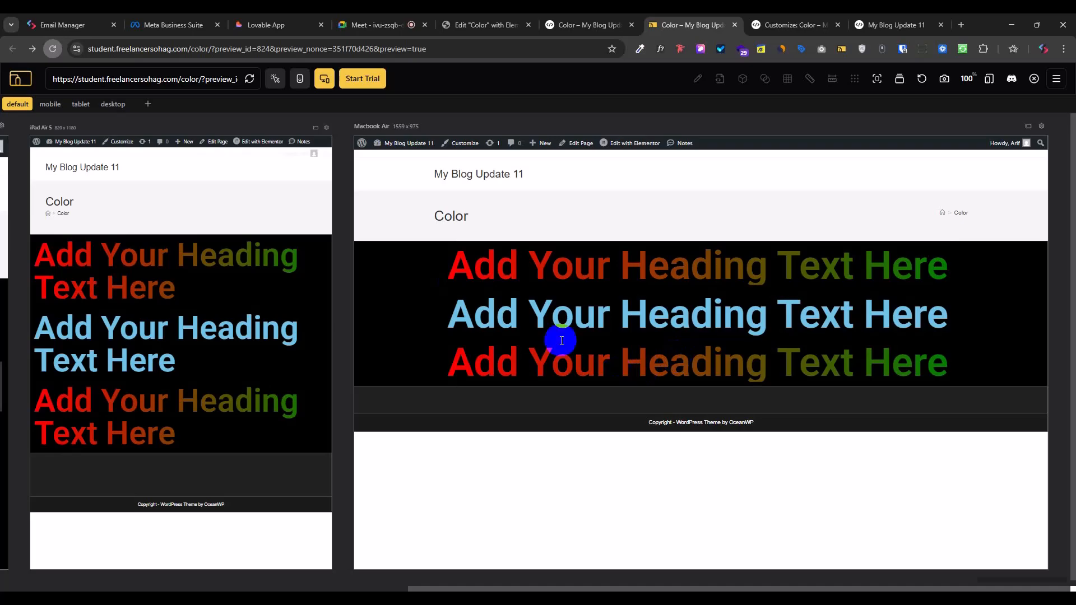
pyautogui.moveTo(687, 590); pyautogui.dragTo(275, 588)
pyautogui.click(588, 351)
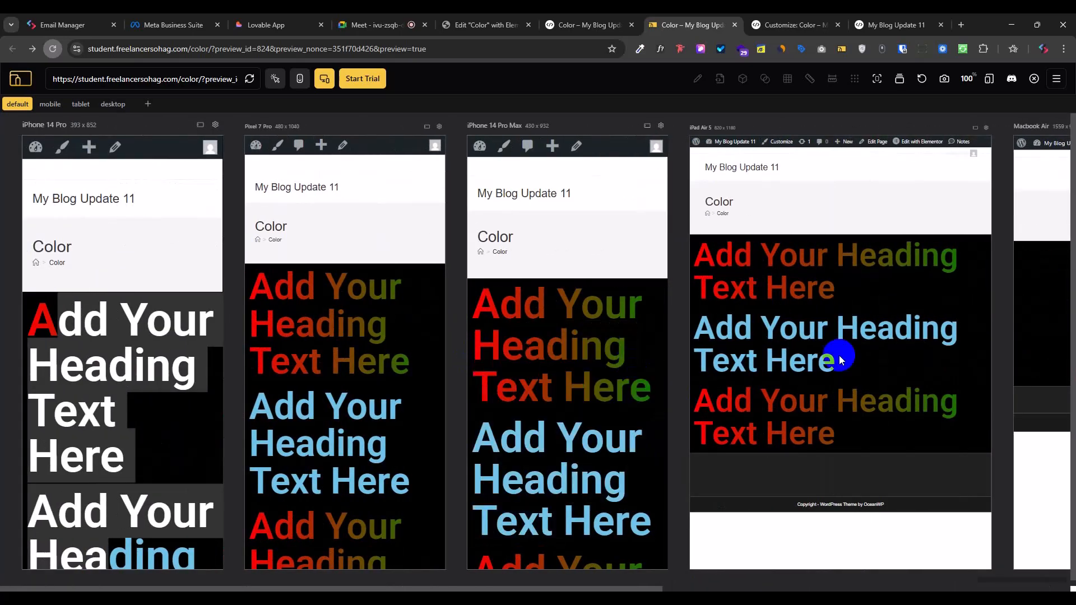
pyautogui.moveTo(797, 332); pyautogui.dragTo(816, 339)
pyautogui.moveTo(762, 266); pyautogui.dragTo(788, 291)
# Step: In the editor's tablet portrait view, set the first heading's font size to 45 px
pyautogui.click(530, 23)
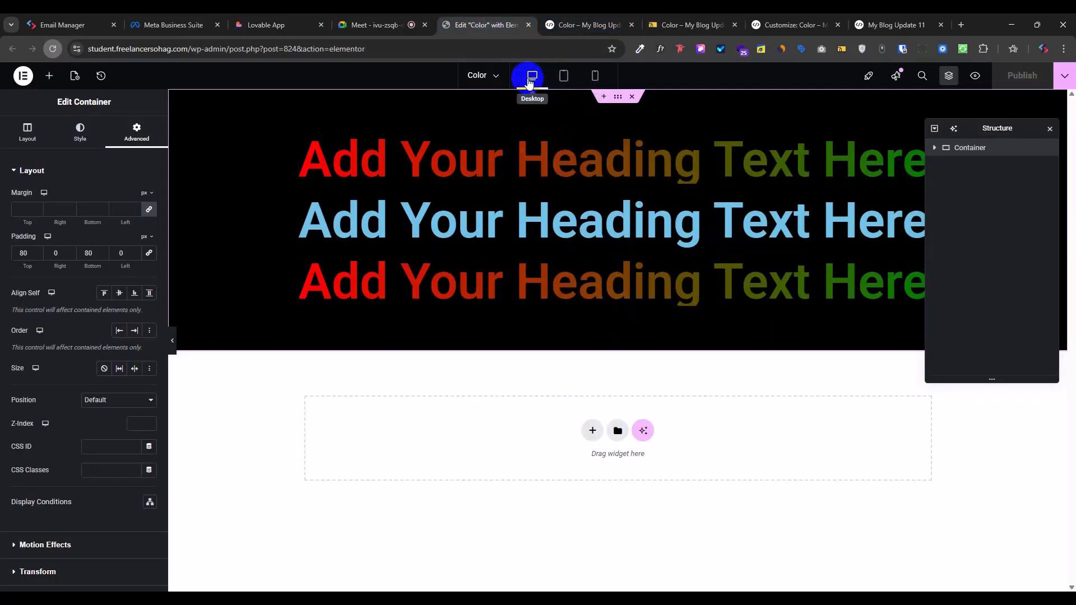
pyautogui.click(564, 76)
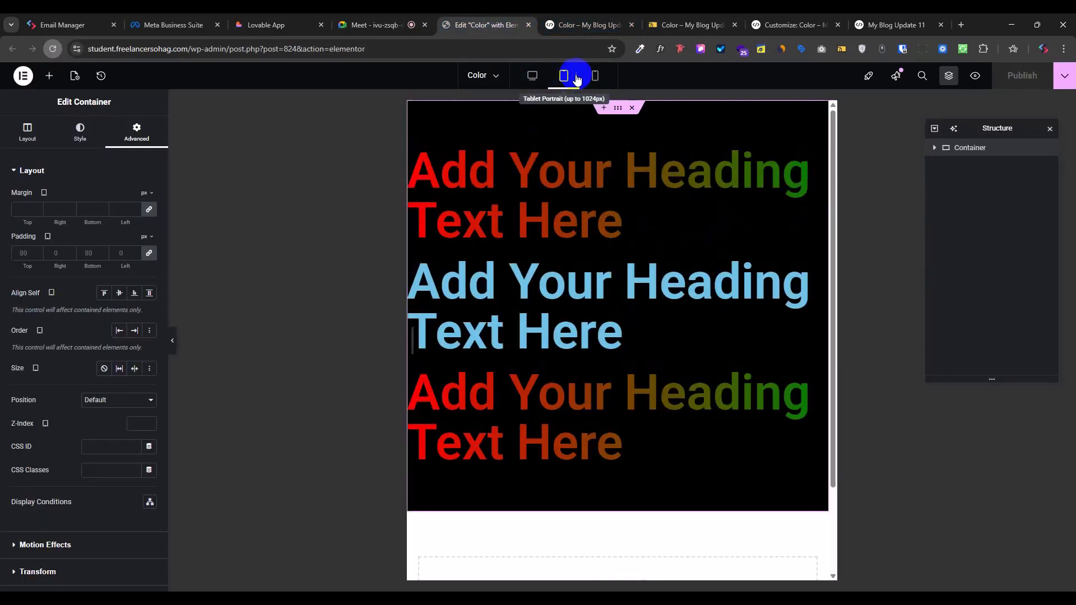
pyautogui.click(665, 199)
pyautogui.click(81, 129)
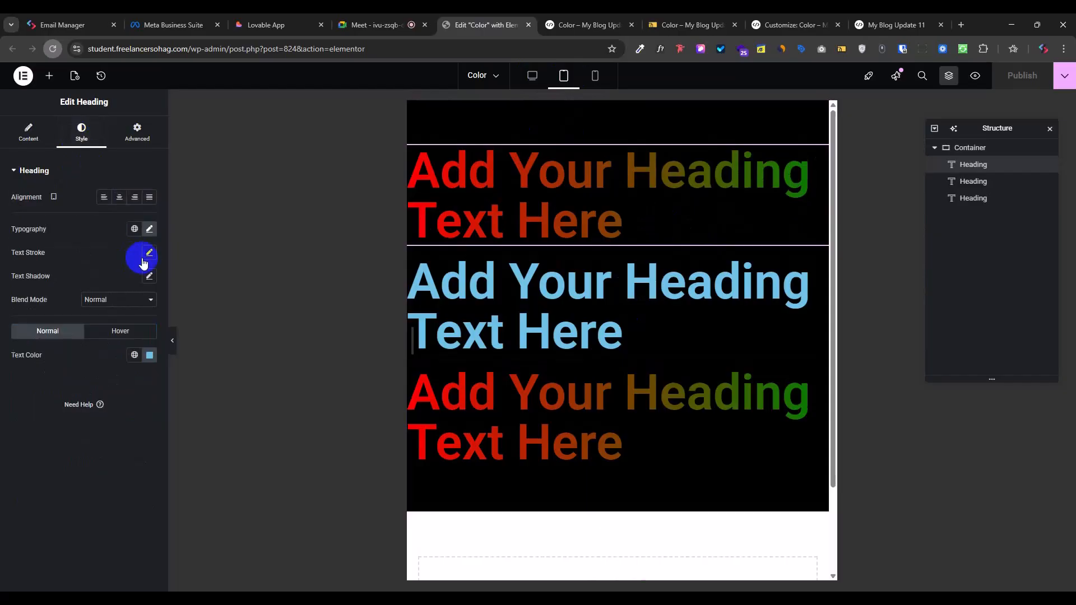
pyautogui.click(150, 229)
pyautogui.click(144, 410)
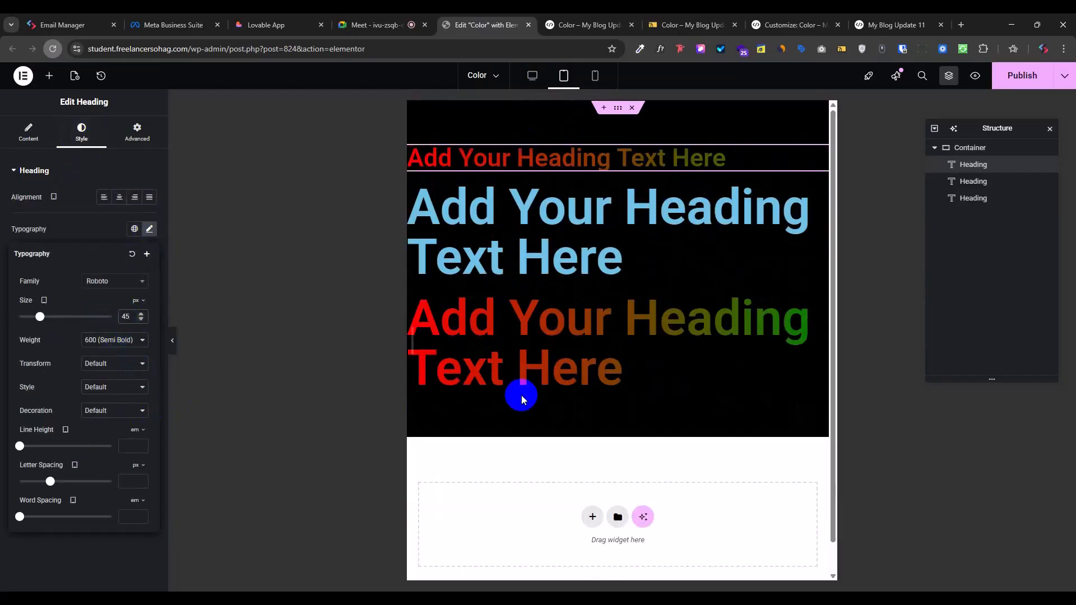
# Step: In the tablet portrait view, set the second heading's font size to 45 px
pyautogui.click(600, 234)
pyautogui.click(81, 131)
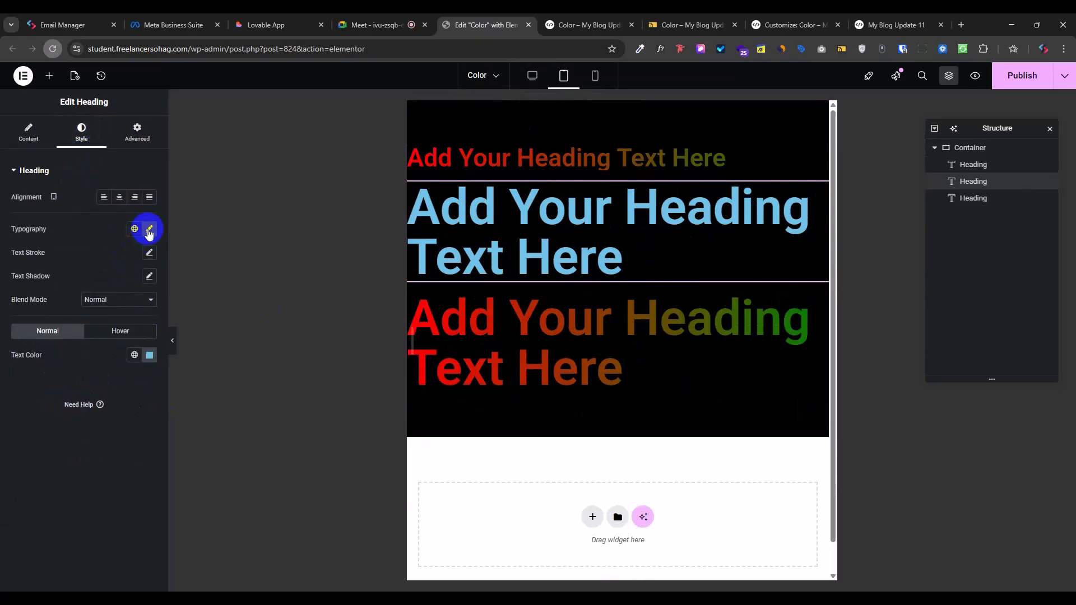
pyautogui.click(150, 228)
# Step: Set the third heading's tablet font size to 45 px and publish the page
pyautogui.click(632, 272)
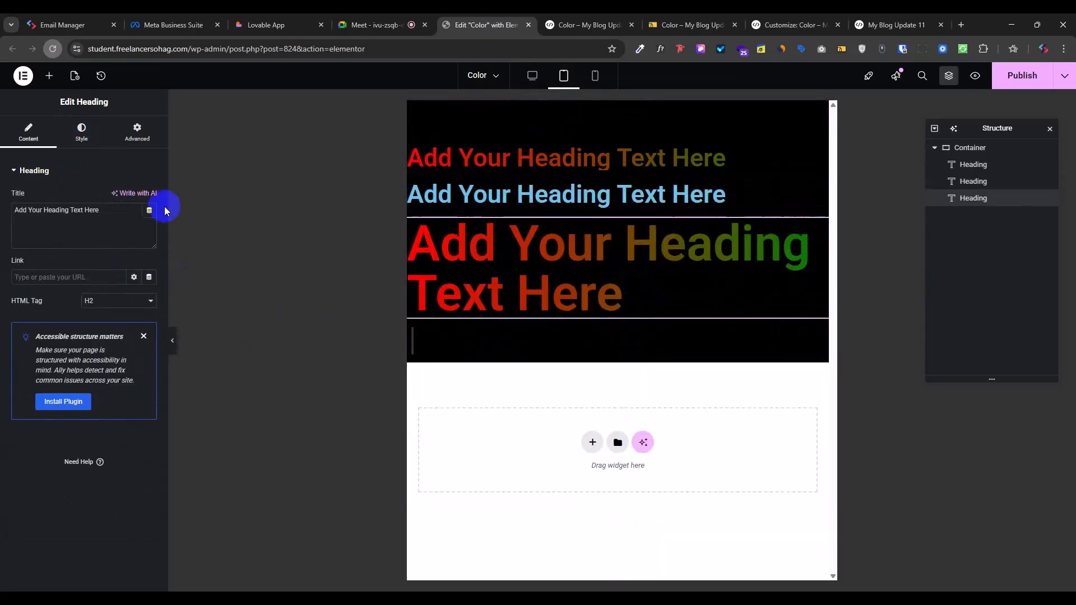
pyautogui.click(81, 130)
pyautogui.click(150, 229)
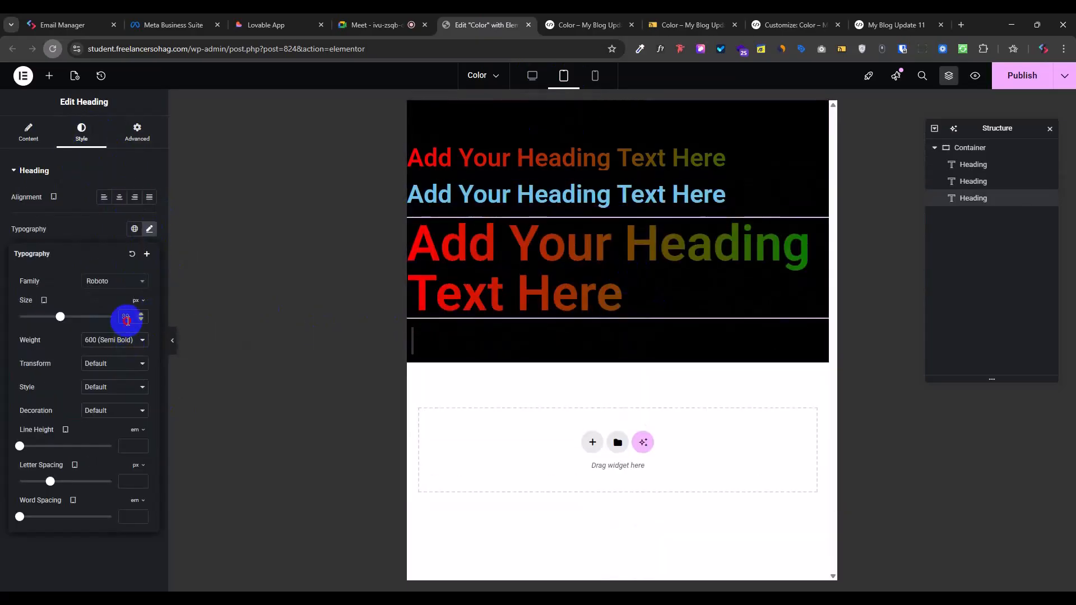
pyautogui.click(126, 318)
pyautogui.write('45')
pyautogui.click(1022, 75)
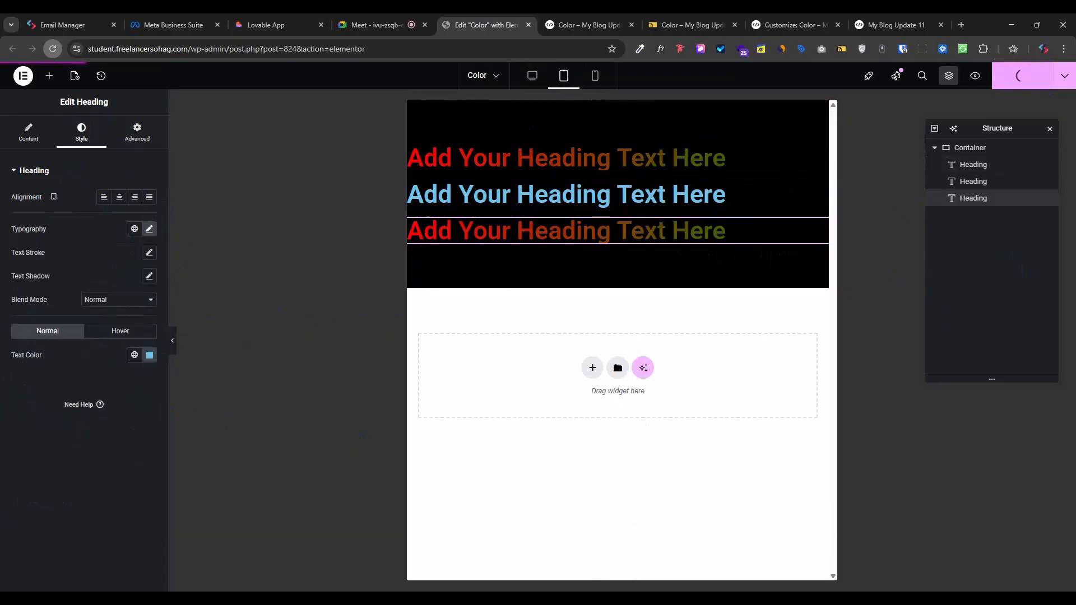
# Step: In the desktop view, set the container's left and right padding to 10 px
pyautogui.click(965, 150)
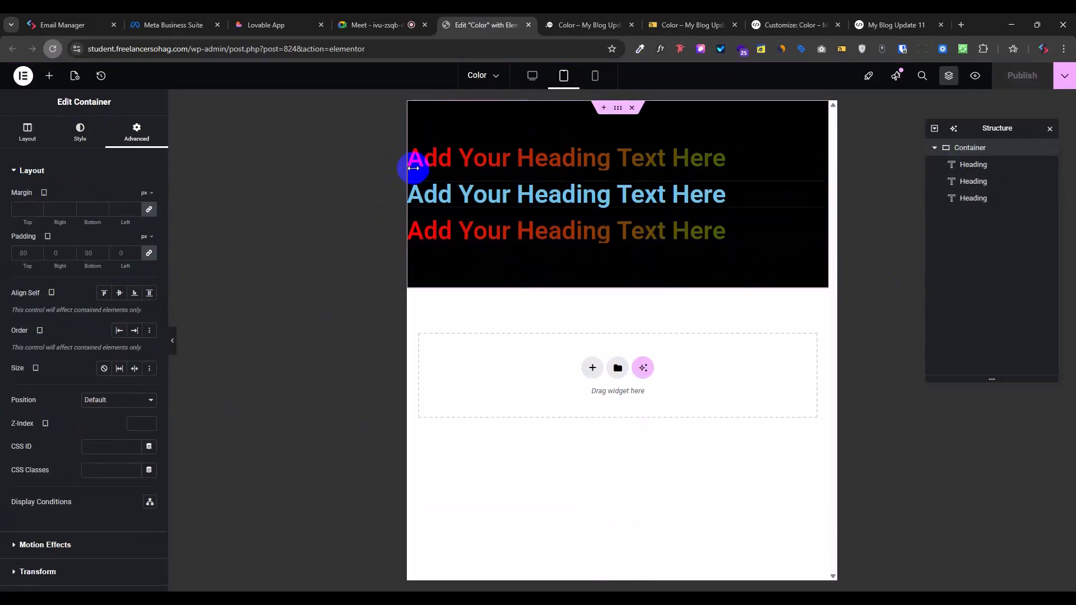
pyautogui.click(119, 255)
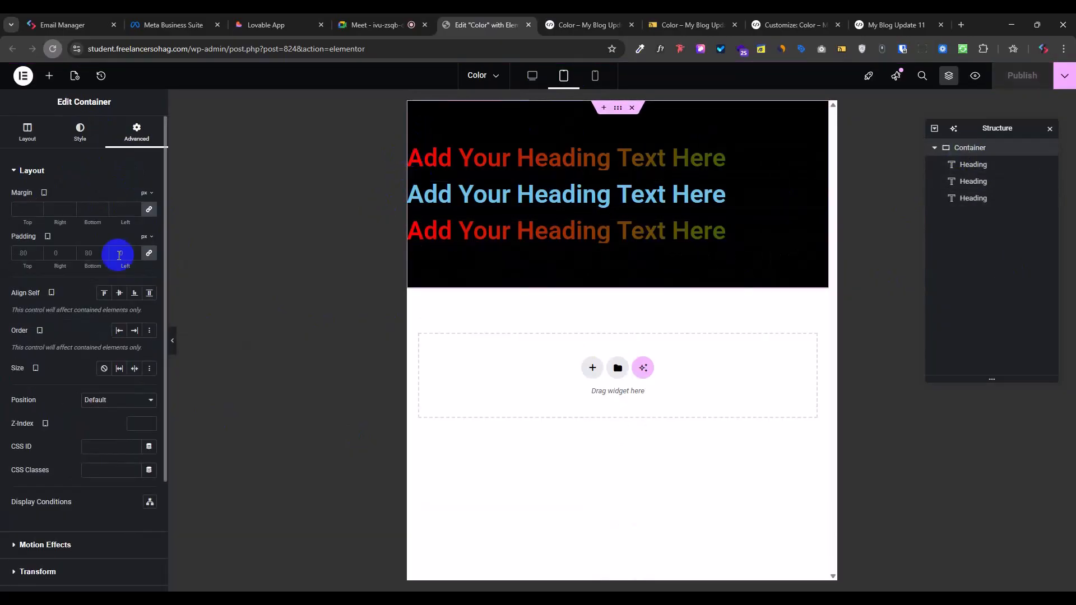
pyautogui.click(531, 75)
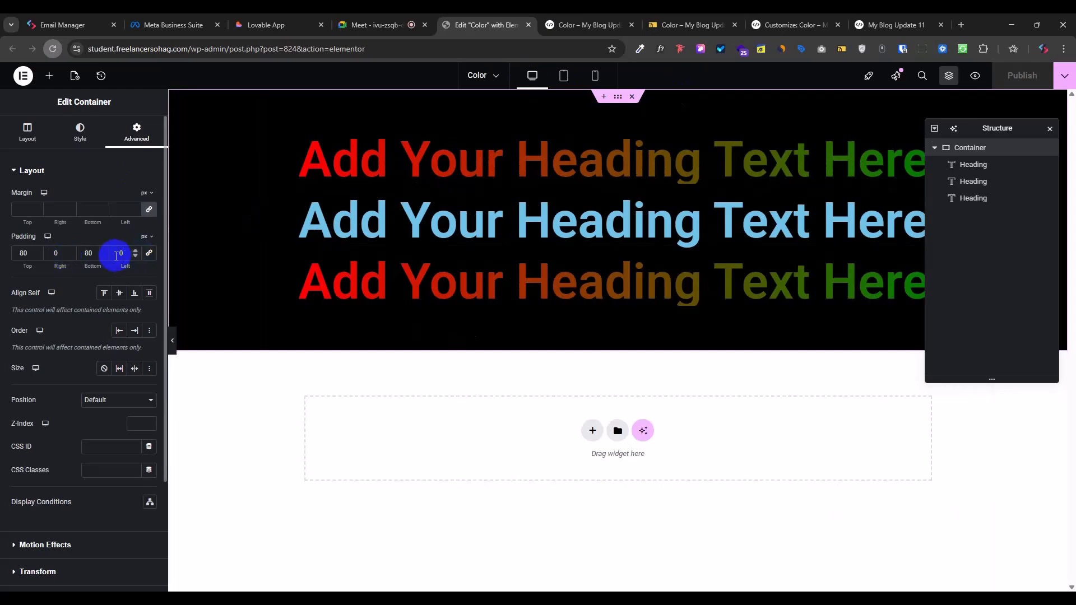
pyautogui.write('10')
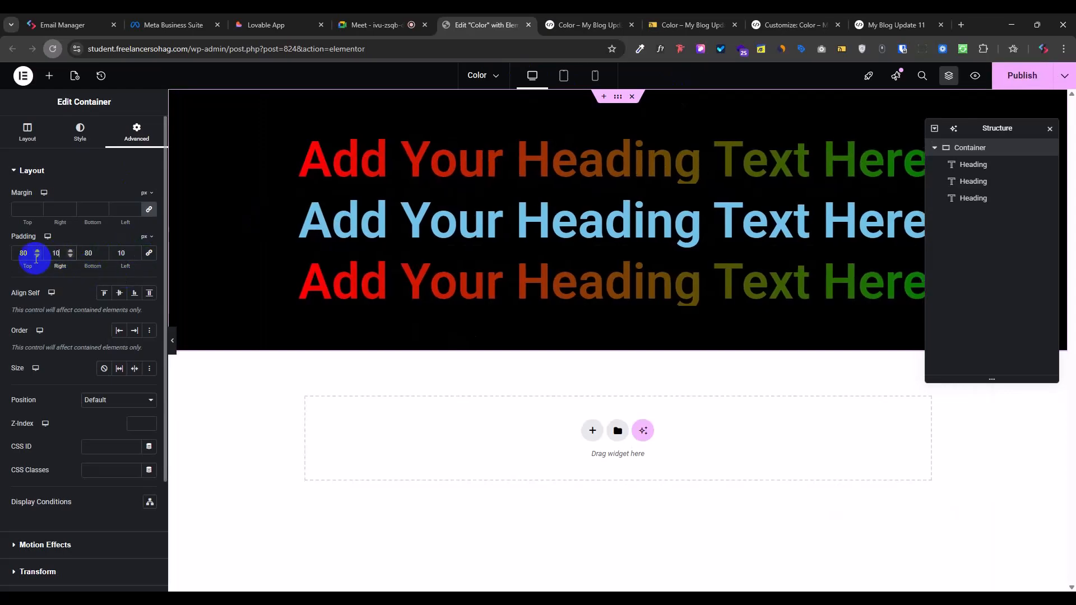
# Step: In the tablet portrait view, set the container's padding to 50 px on all four sides and publish the page
pyautogui.click(564, 75)
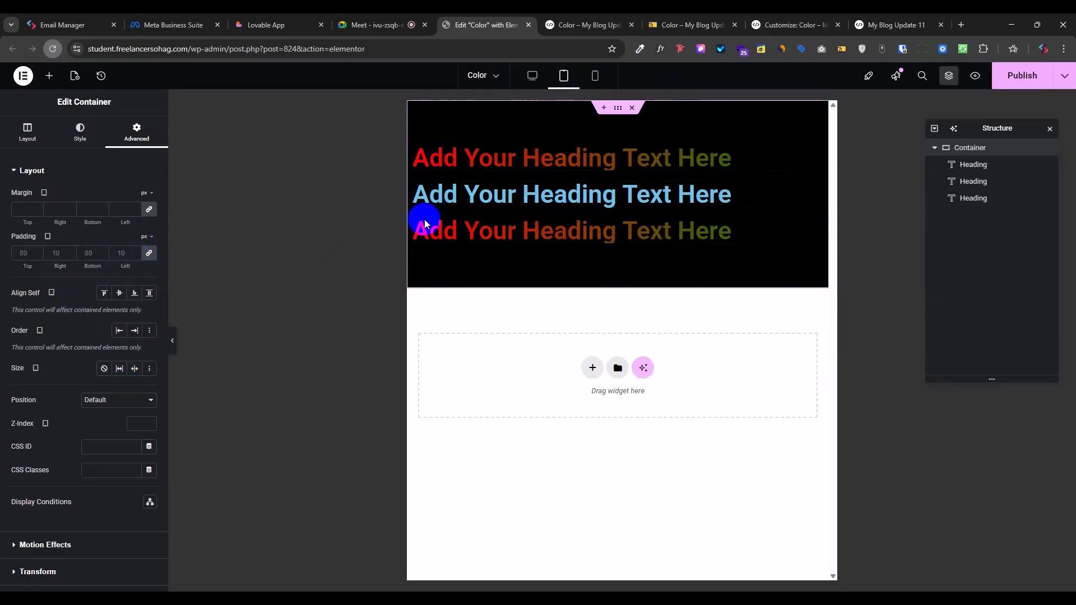
pyautogui.click(122, 253)
pyautogui.write('0')
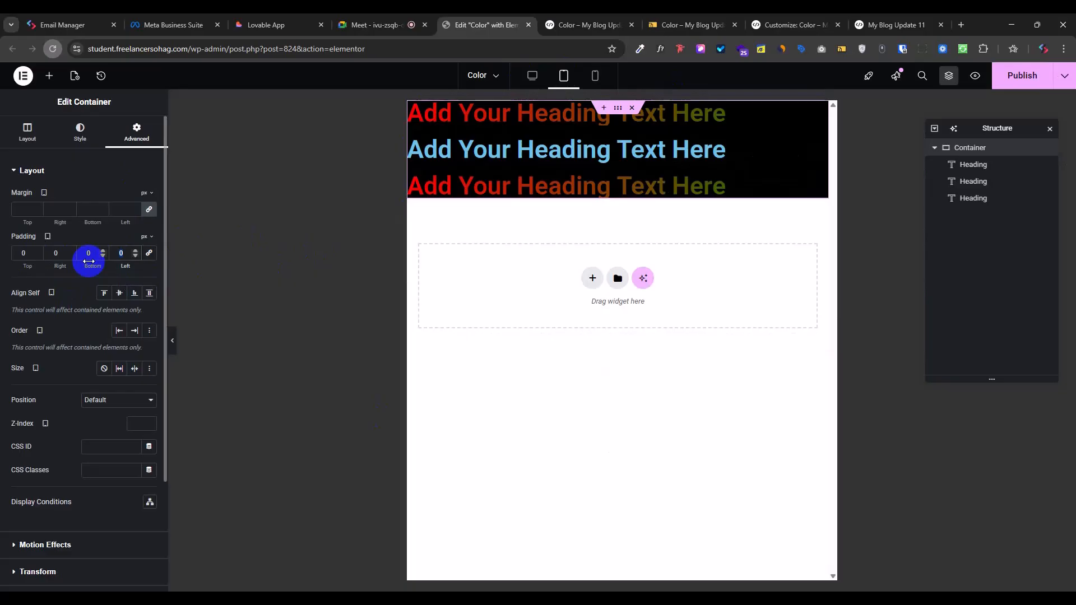
pyautogui.write('50')
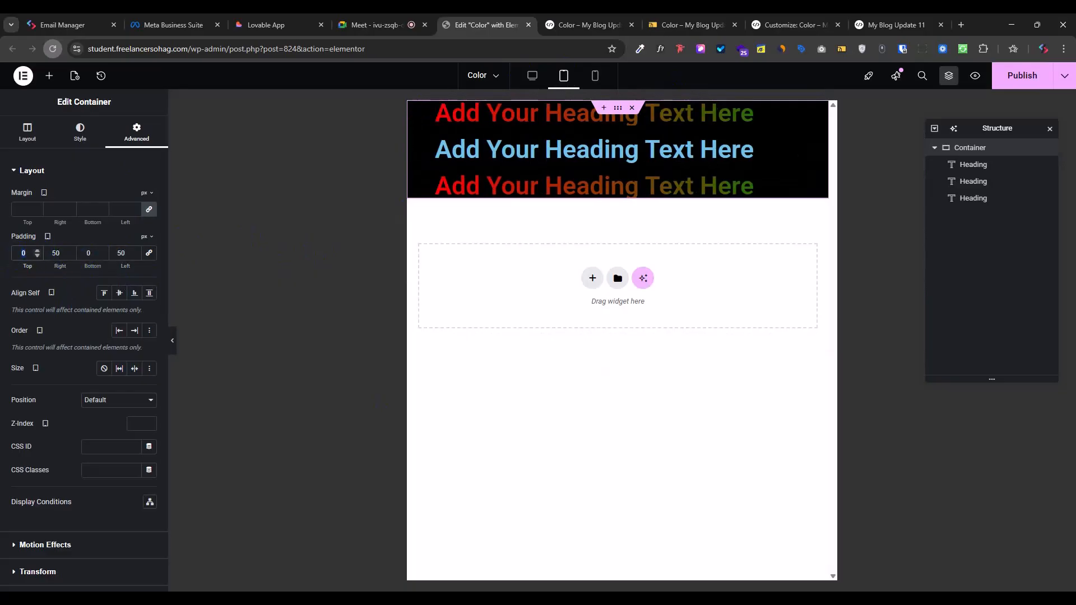
pyautogui.write('50')
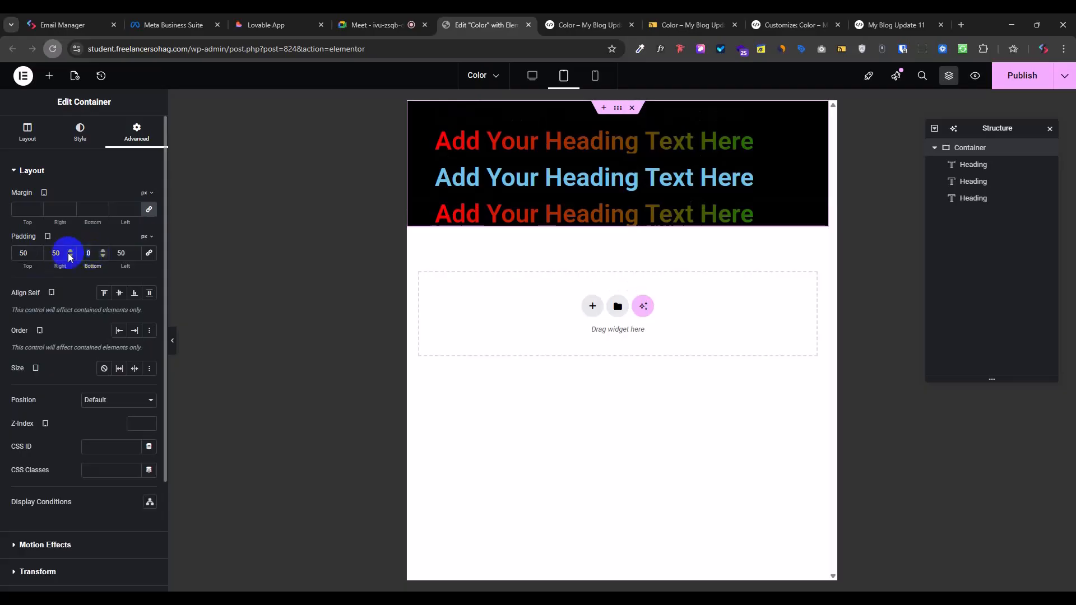
pyautogui.write('50')
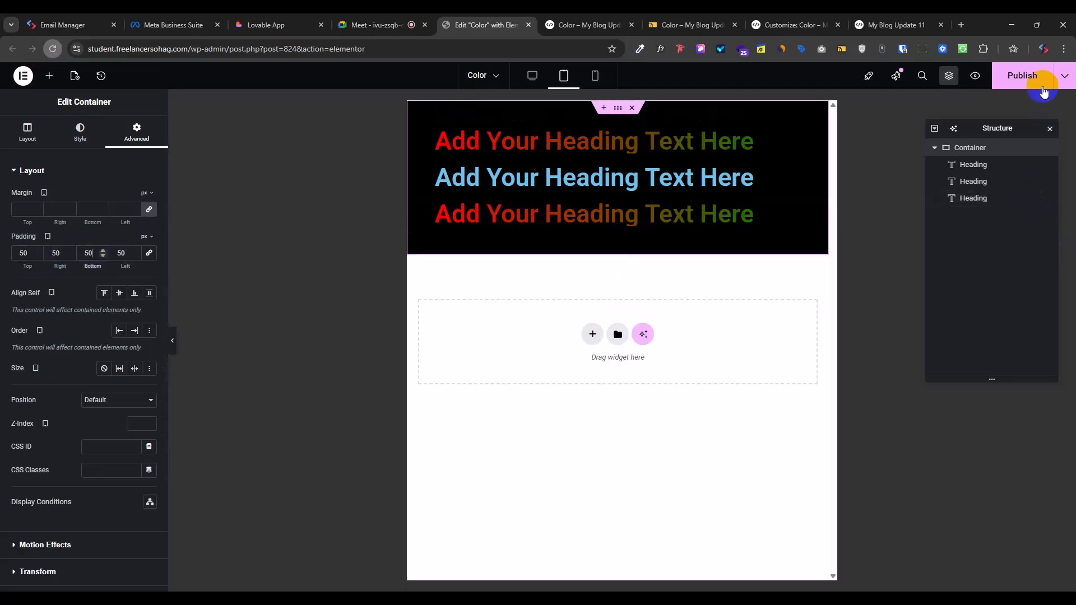
pyautogui.click(1043, 92)
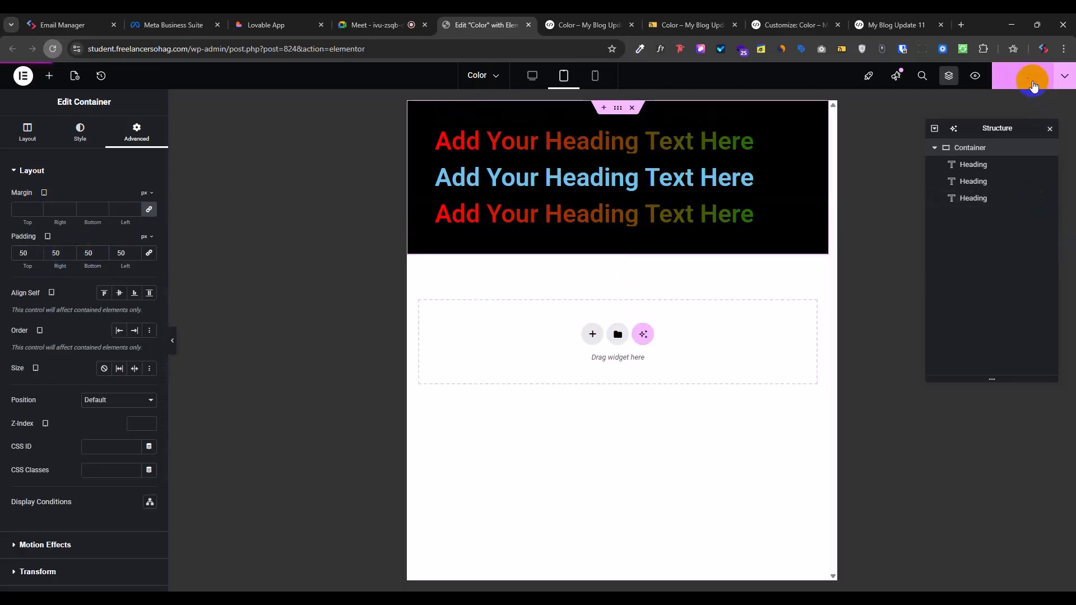
# Step: In the mobile portrait view, set the first heading's font size to 25 px and its line height to 35 px
pyautogui.click(595, 75)
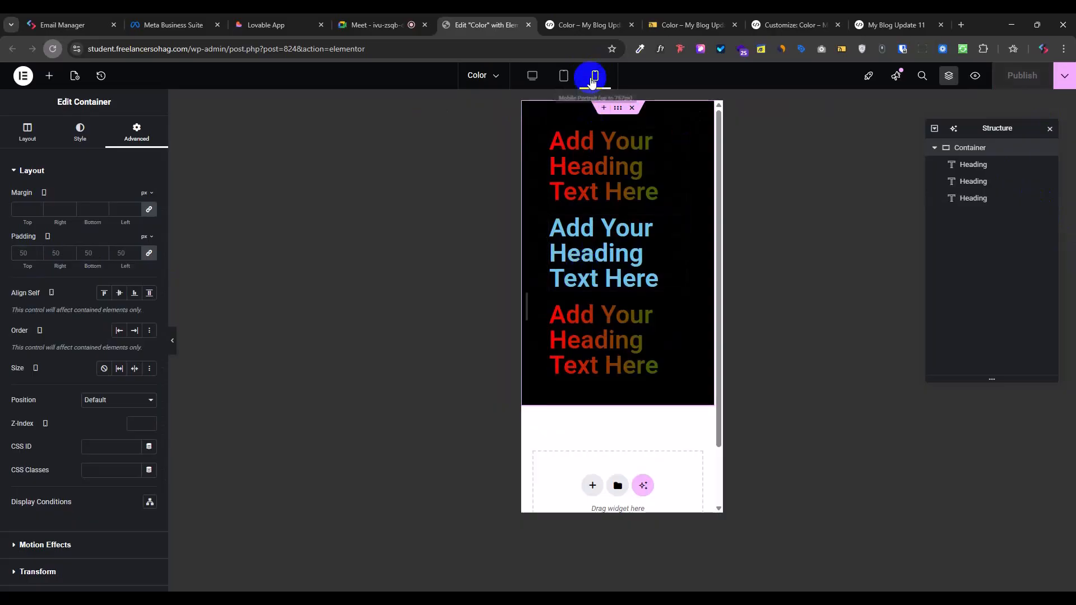
pyautogui.click(681, 137)
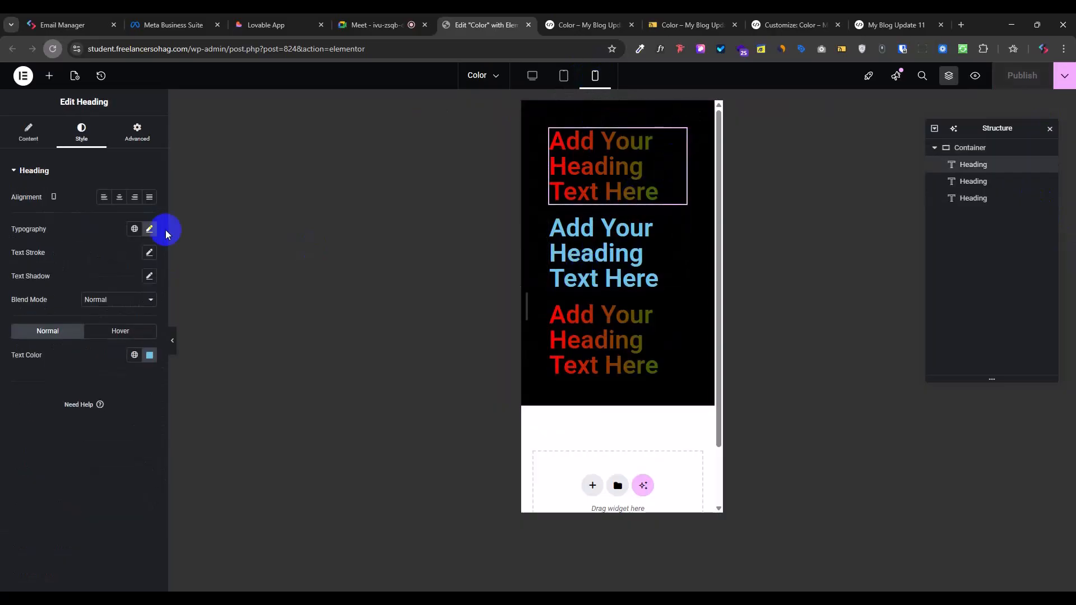
pyautogui.click(150, 231)
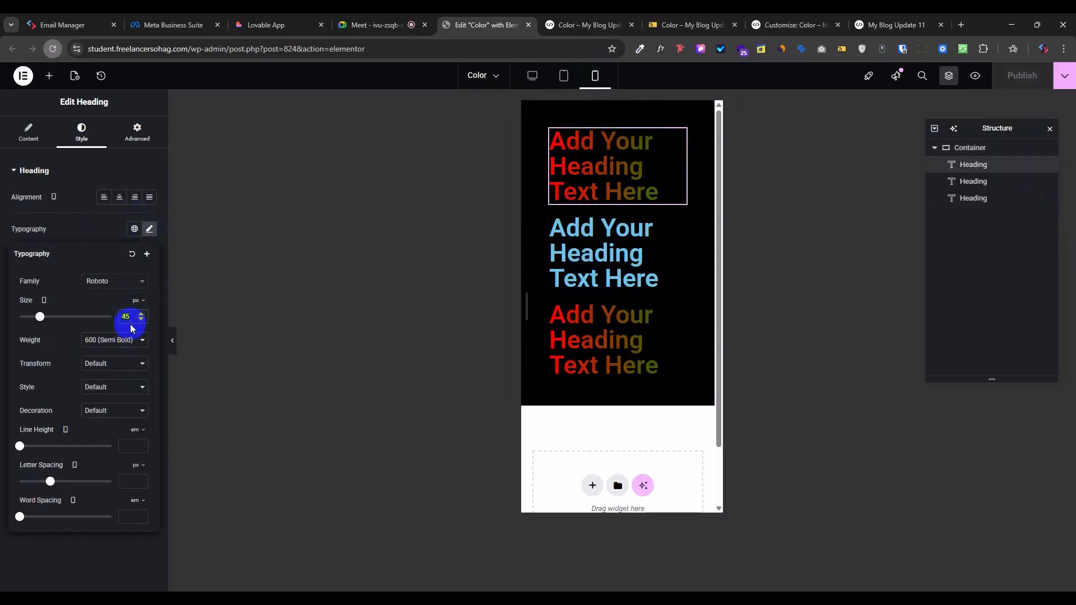
pyautogui.write('25')
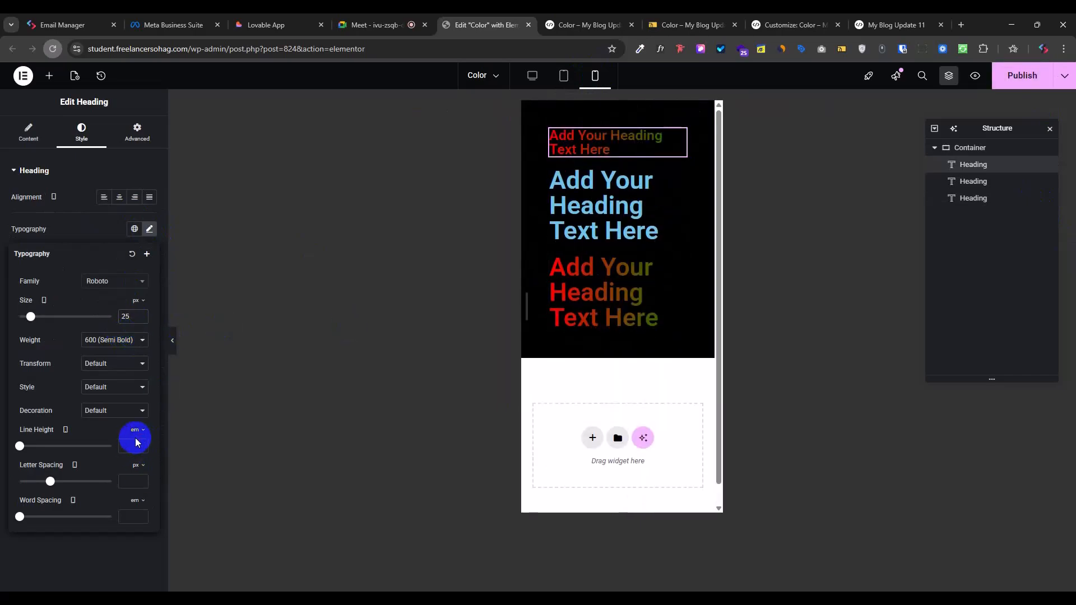
pyautogui.write('35')
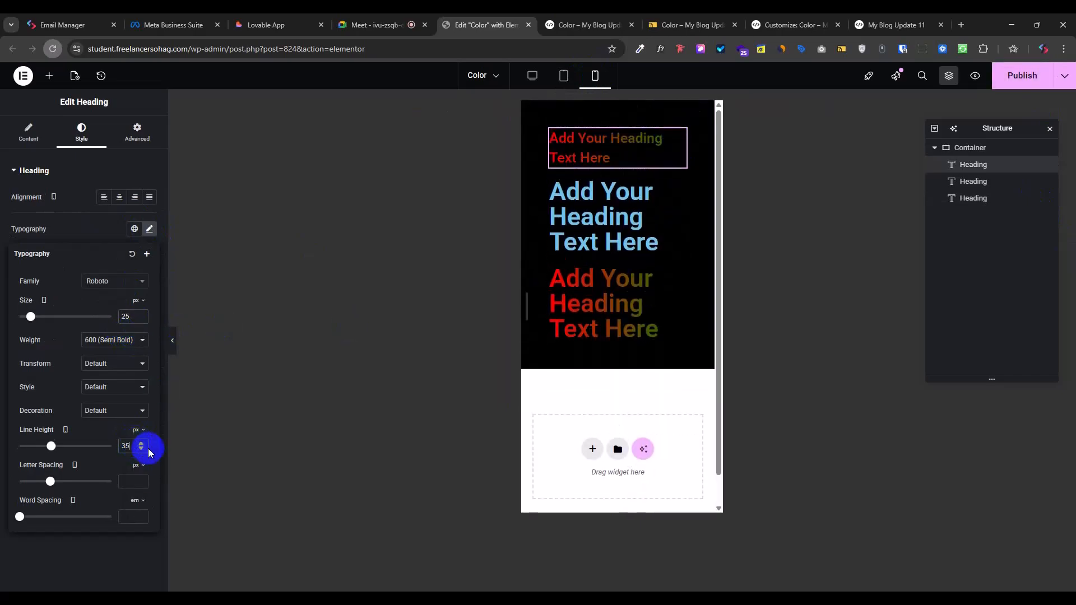
# Step: Set the second heading's mobile font size to 25 px and its line height to 35 px
pyautogui.click(607, 203)
pyautogui.rightClick(594, 141)
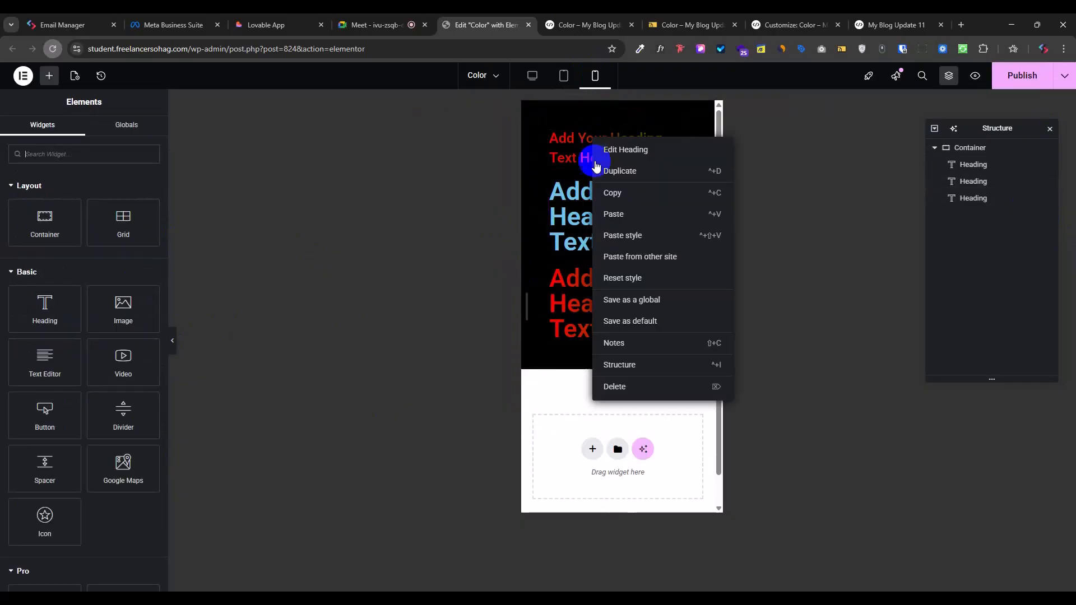
pyautogui.press('Escape')
pyautogui.click(149, 230)
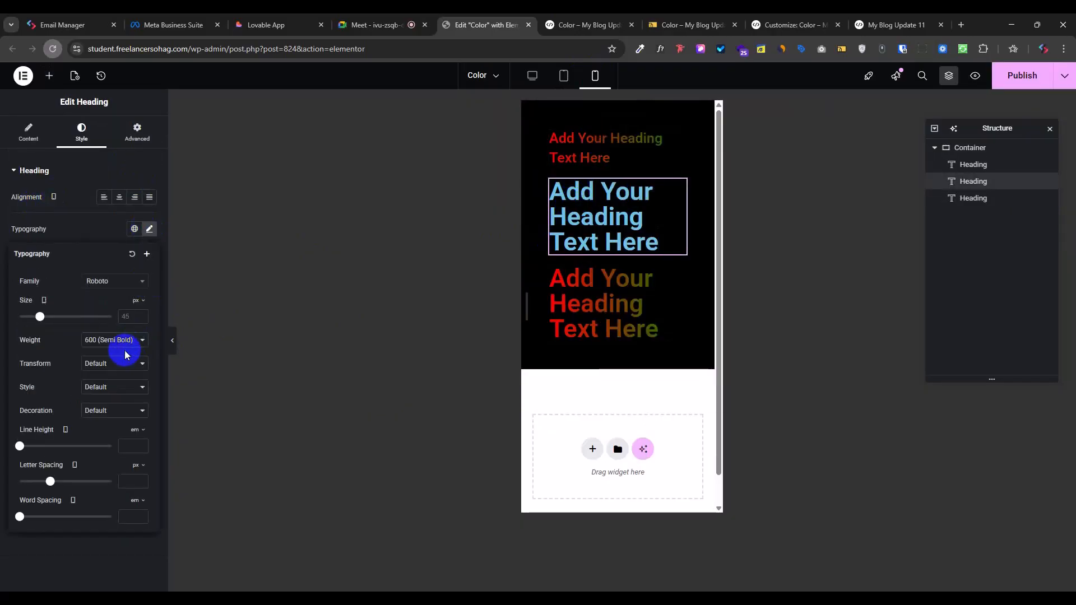
pyautogui.click(130, 319)
pyautogui.write('25')
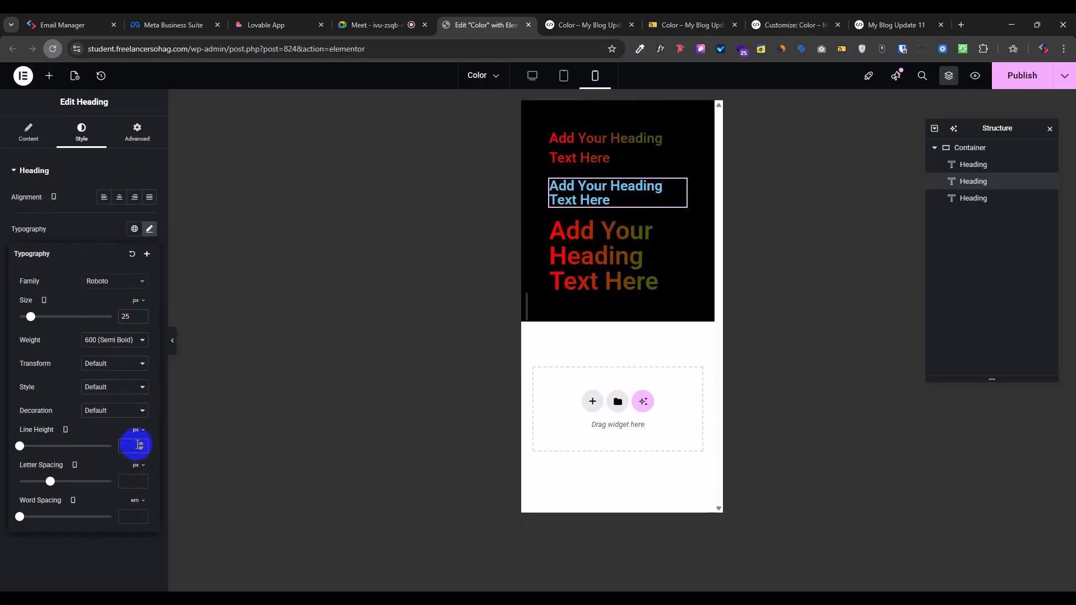
# Step: Set the third heading's mobile font size to 25 px and line height to 35 px, and publish the page
pyautogui.click(612, 269)
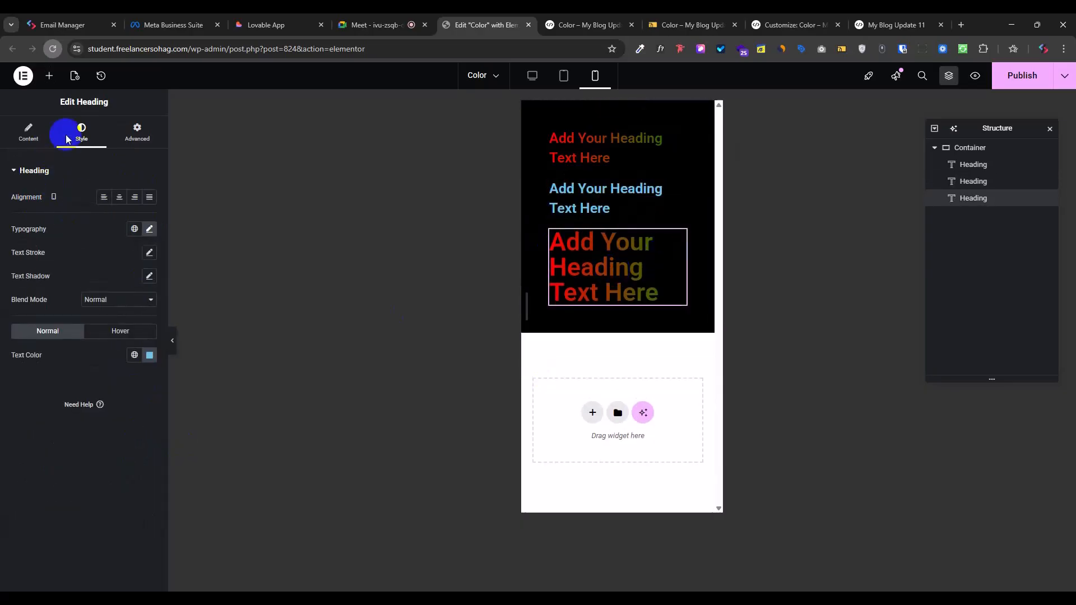
pyautogui.click(148, 228)
pyautogui.write('25')
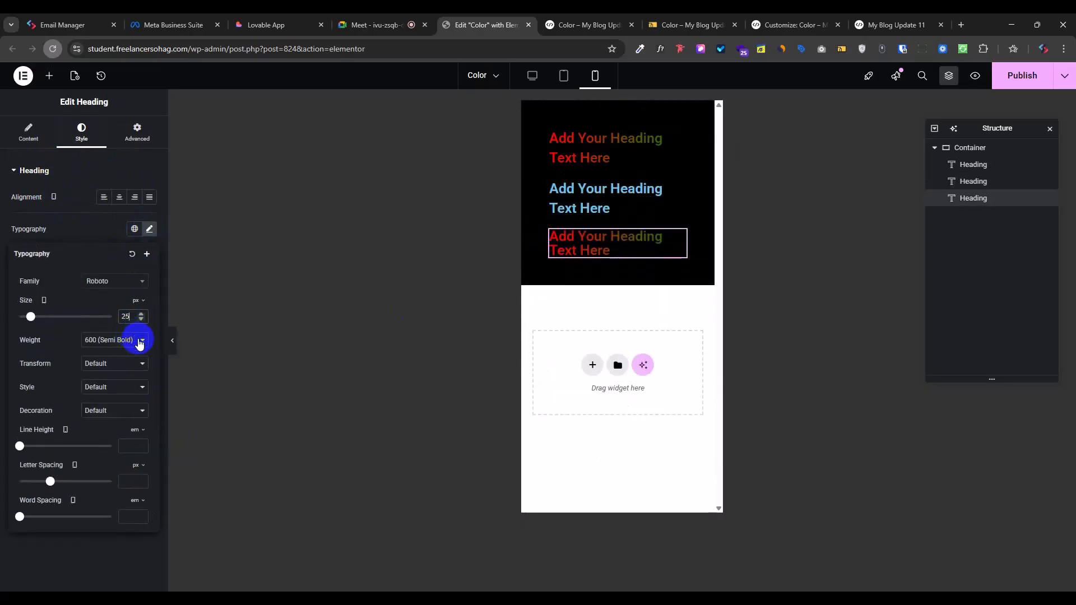
pyautogui.click(135, 432)
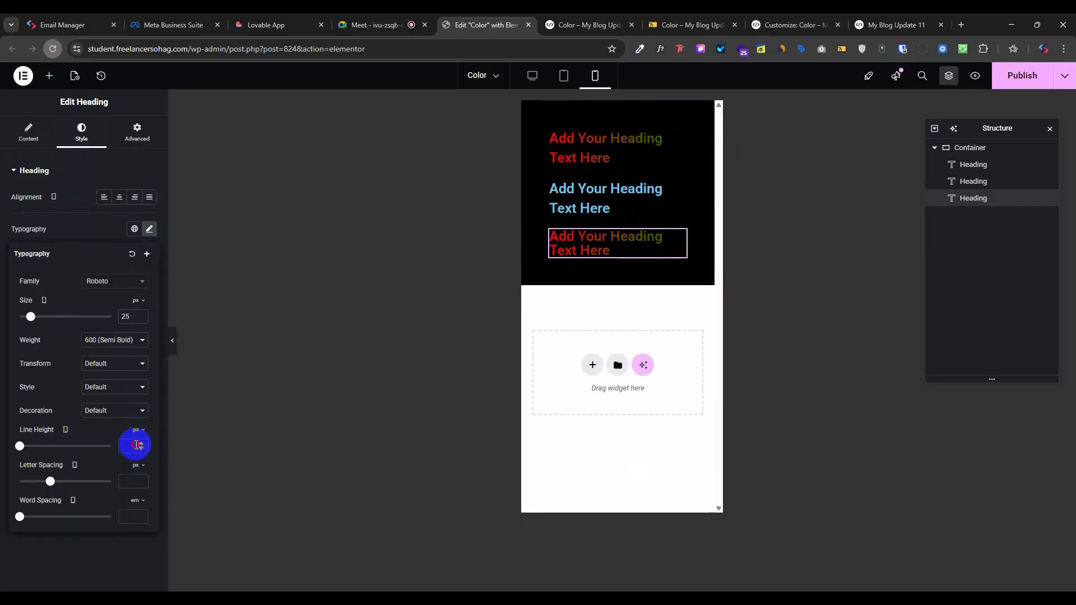
pyautogui.click(137, 445)
pyautogui.write('35')
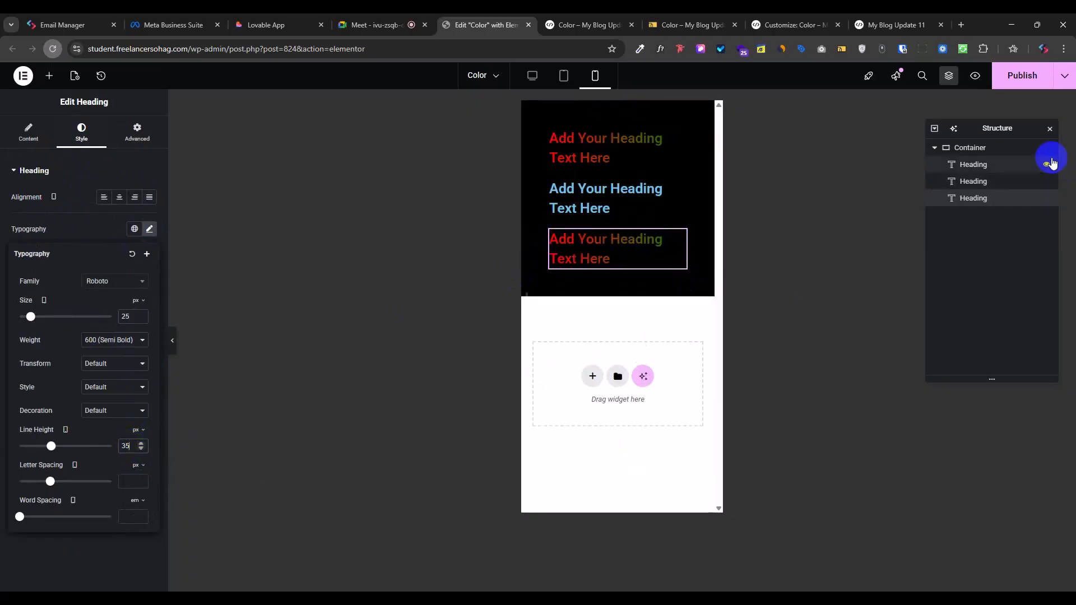
pyautogui.click(1017, 75)
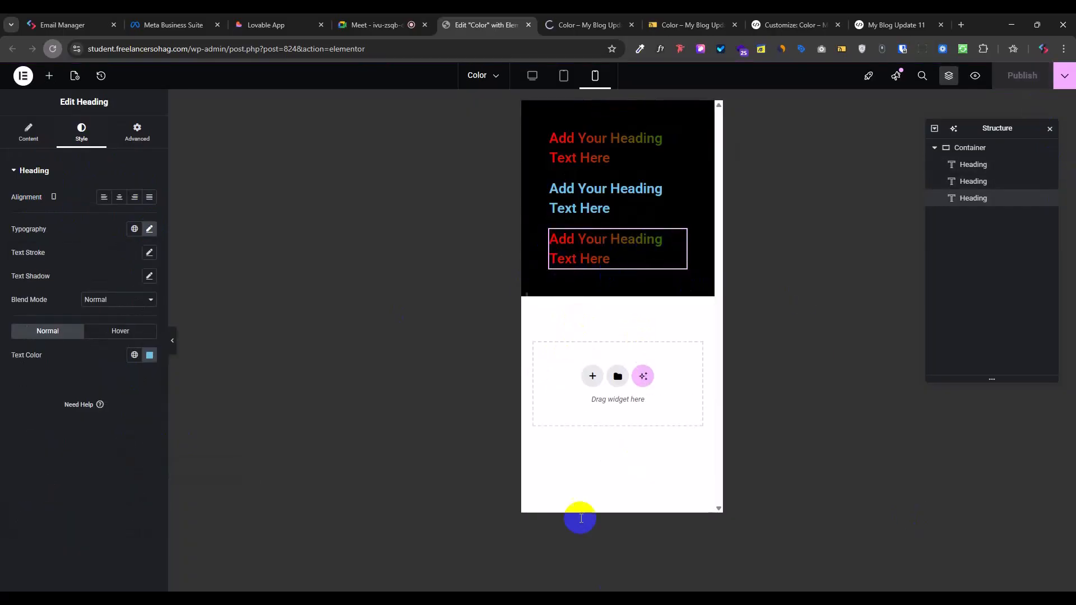
# Step: Switch to the multi-device responsive preview of the Color page and reload it
pyautogui.click(570, 17)
pyautogui.click(726, 23)
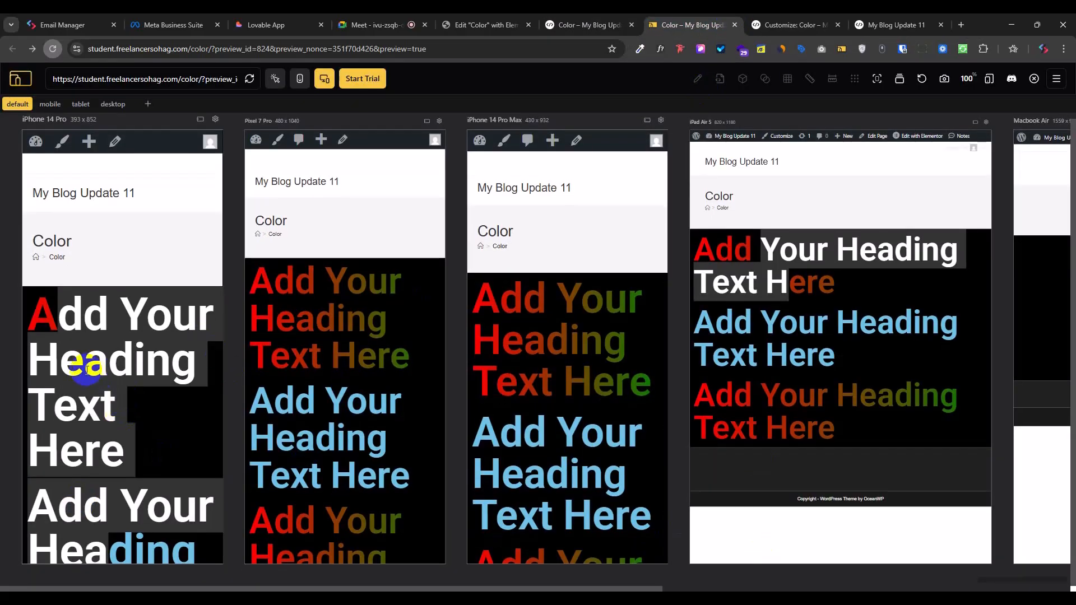
pyautogui.moveTo(783, 389); pyautogui.dragTo(796, 396)
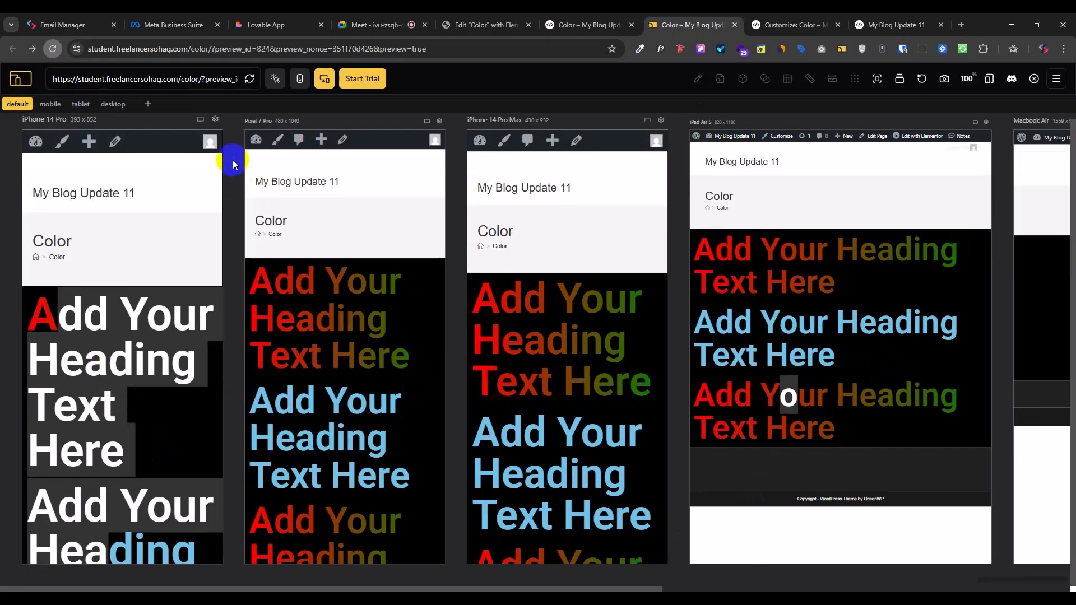
pyautogui.click(251, 79)
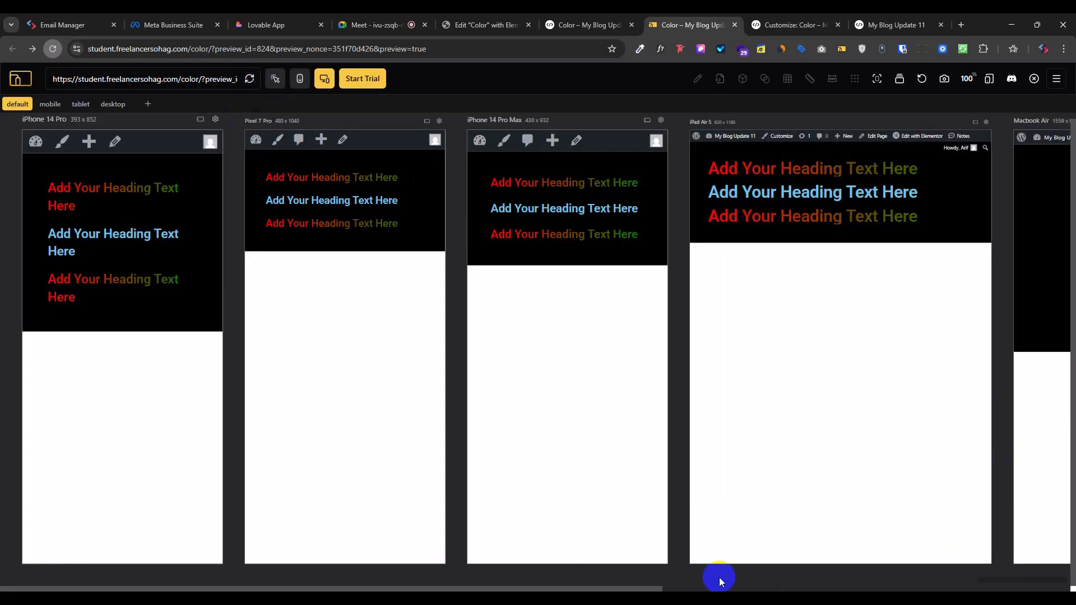
# Step: Examine the headings on the Macbook Air and iPad Air 5 screens of the reloaded preview by selecting their text
pyautogui.moveTo(644, 588); pyautogui.dragTo(1053, 589)
pyautogui.moveTo(600, 248); pyautogui.dragTo(818, 255)
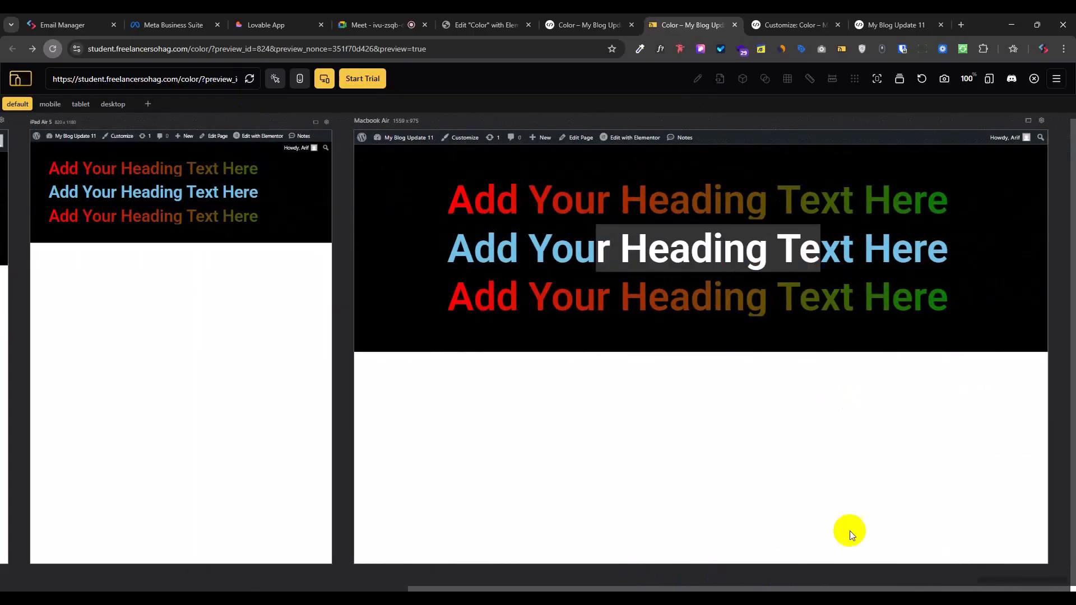
pyautogui.moveTo(826, 588); pyautogui.dragTo(601, 588)
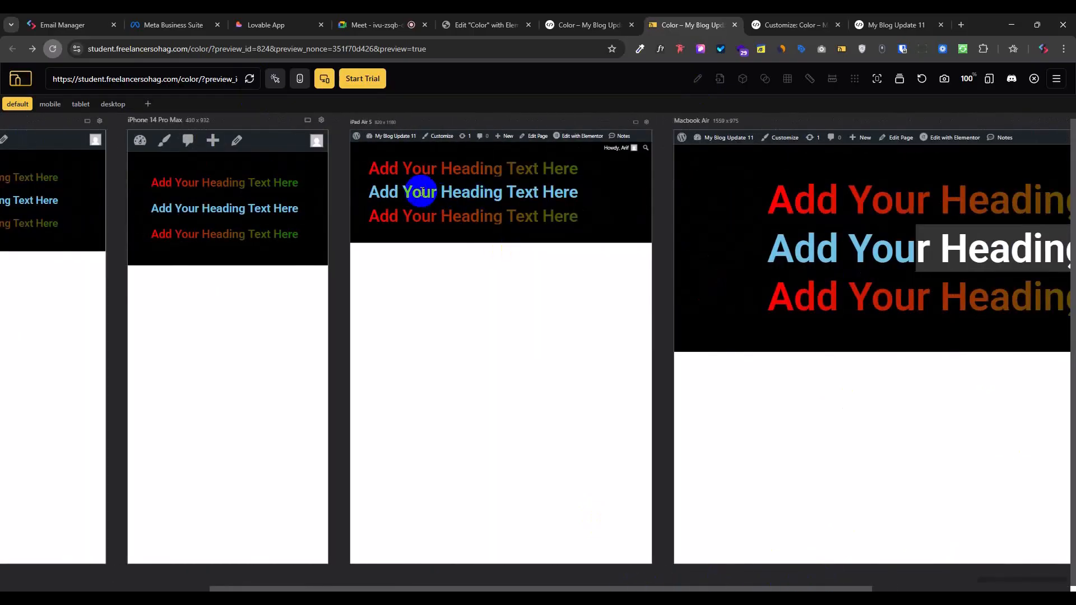
pyautogui.moveTo(421, 192); pyautogui.dragTo(555, 218)
pyautogui.moveTo(713, 588); pyautogui.dragTo(513, 588)
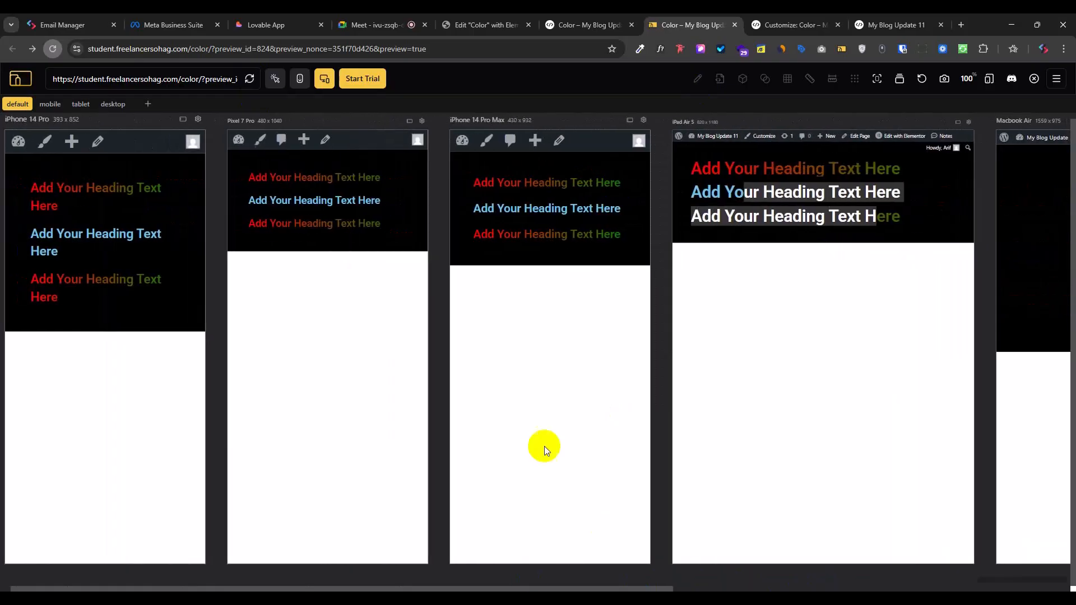
# Step: Examine the headings on the iPhone 14 Pro, Pixel 7 Pro, iPhone 14 Pro Max and iPad Air 5 screens by selecting their text
pyautogui.moveTo(495, 208); pyautogui.dragTo(531, 208)
pyautogui.moveTo(262, 200); pyautogui.dragTo(292, 203)
pyautogui.moveTo(72, 231); pyautogui.dragTo(109, 231)
pyautogui.moveTo(352, 223); pyautogui.dragTo(393, 223)
pyautogui.moveTo(545, 231); pyautogui.dragTo(829, 228)
pyautogui.click(887, 244)
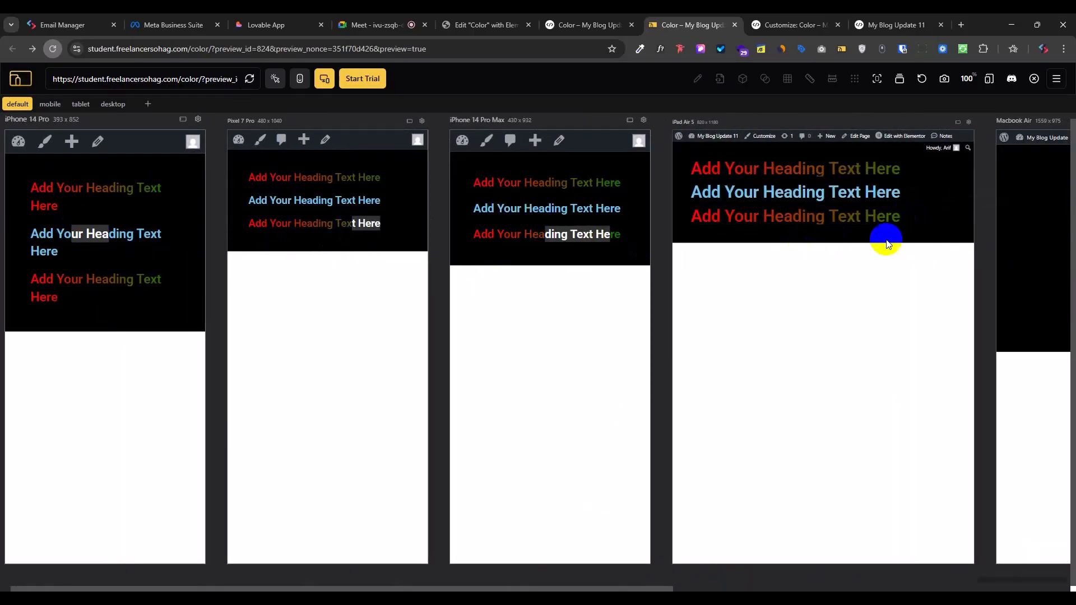
pyautogui.moveTo(861, 193); pyautogui.dragTo(920, 221)
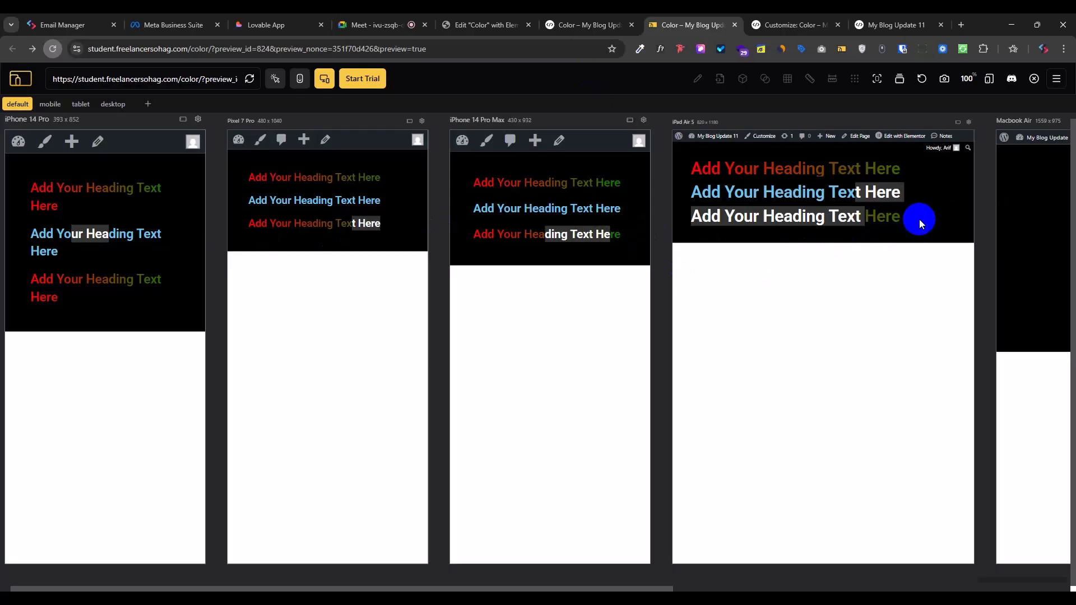
# Step: Return to the Elementor editor and compare the Color page in the desktop, tablet and mobile views
pyautogui.click(480, 19)
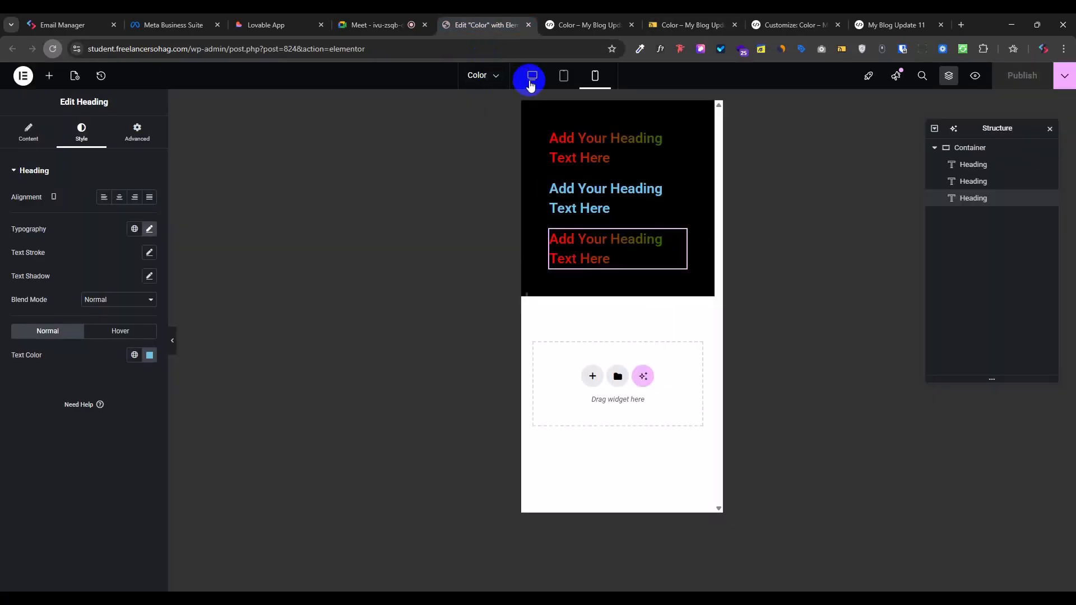
pyautogui.click(533, 76)
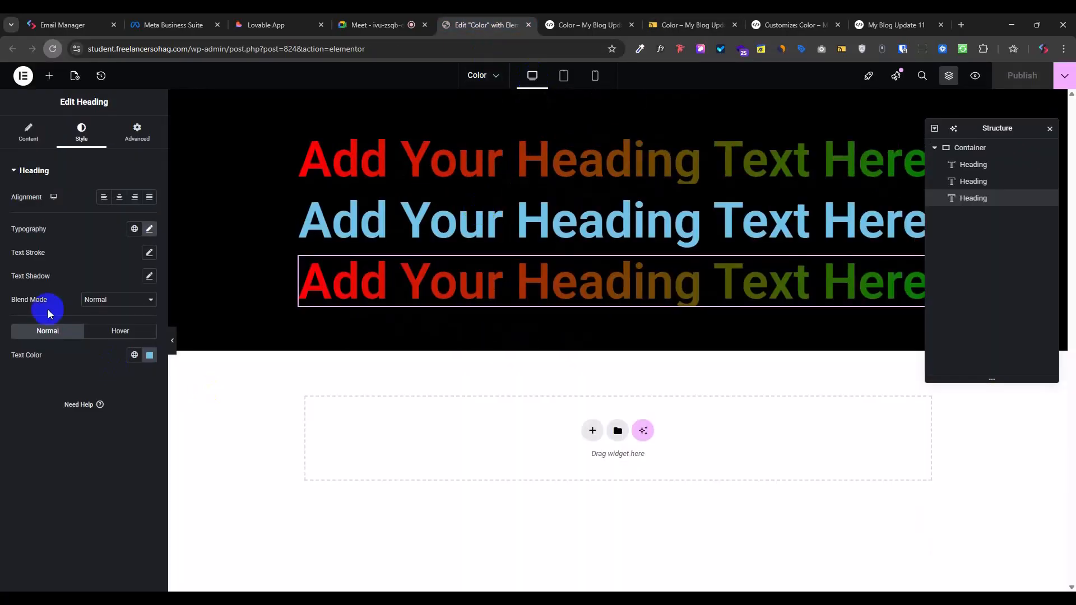
pyautogui.click(136, 128)
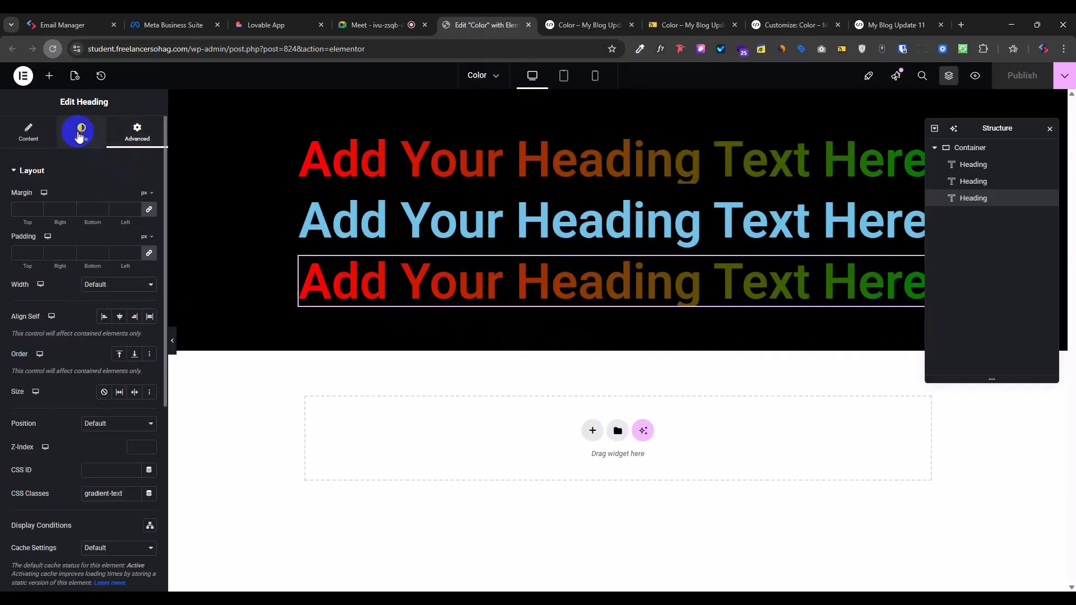
pyautogui.click(83, 131)
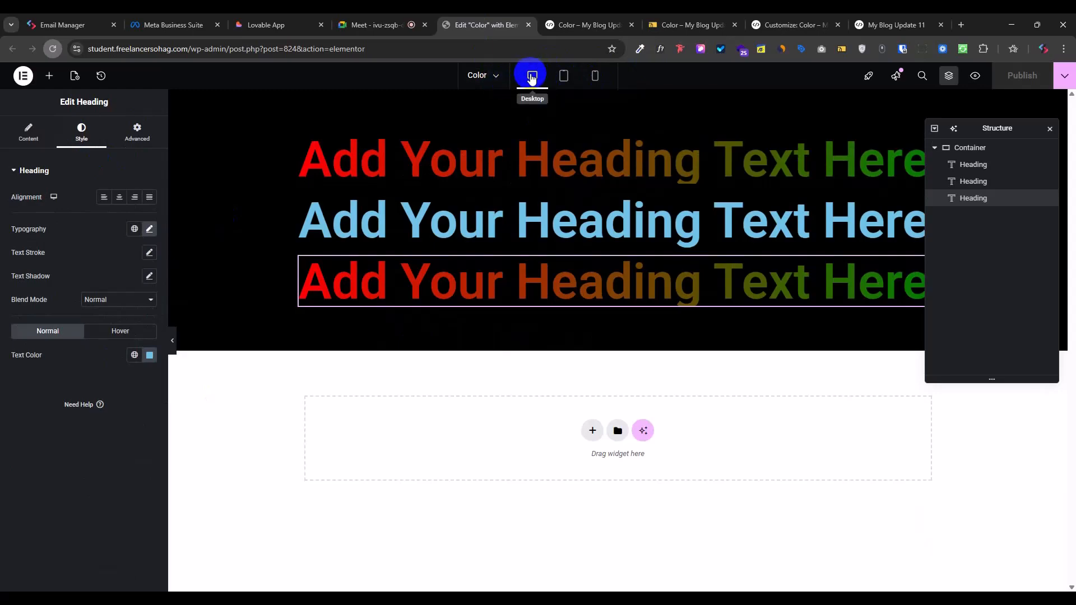
pyautogui.click(563, 77)
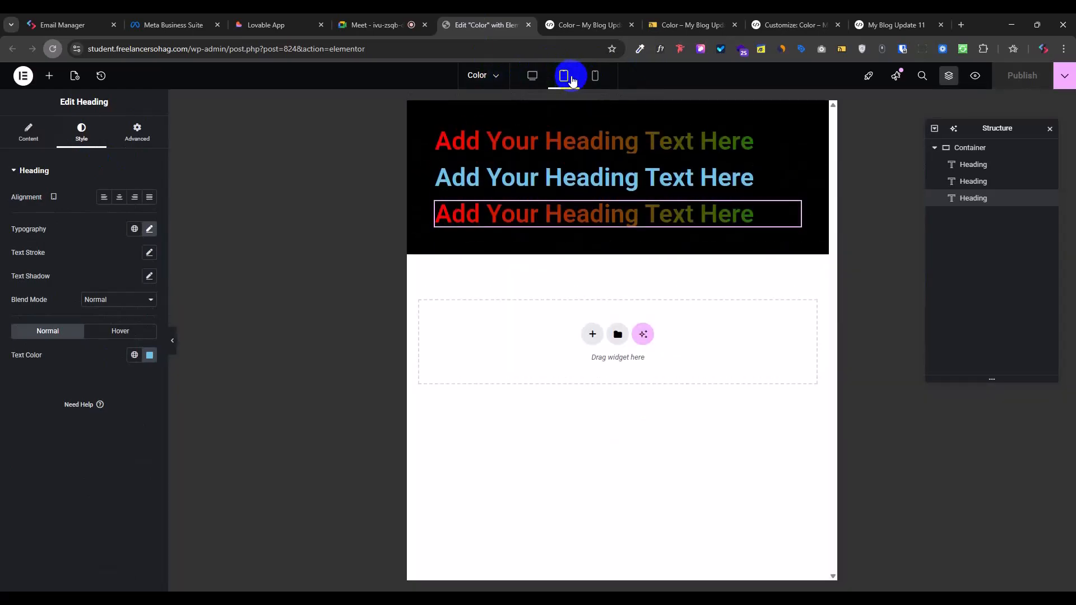
pyautogui.click(532, 76)
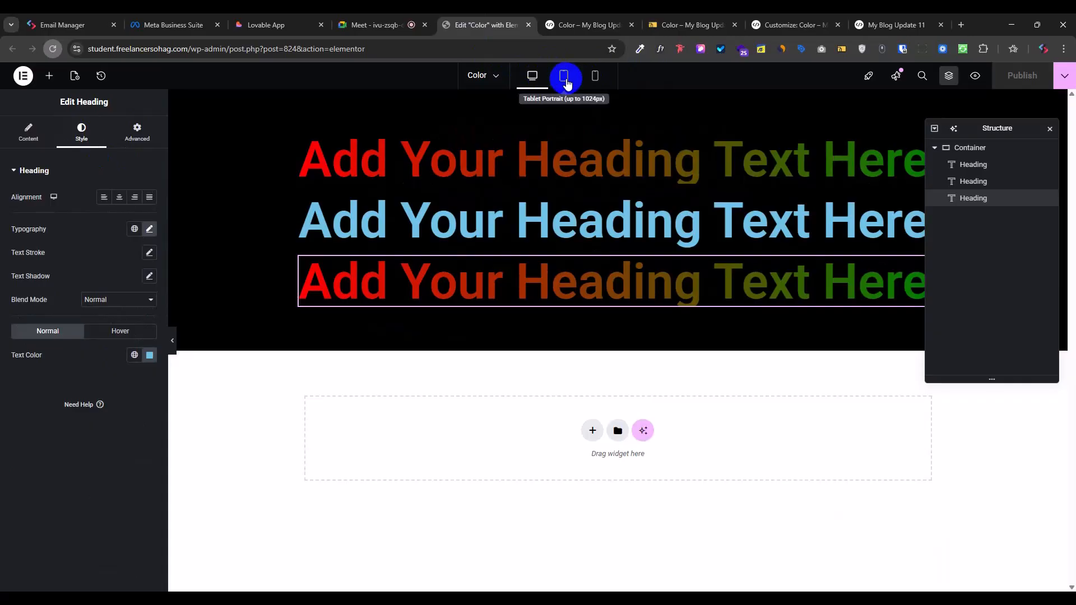
pyautogui.click(564, 78)
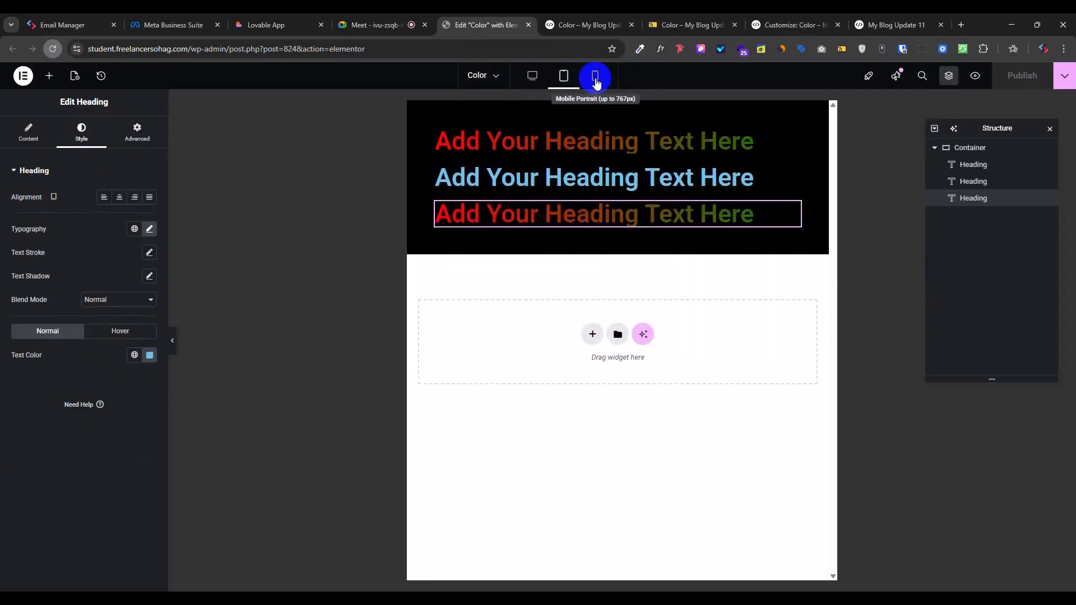
pyautogui.click(596, 82)
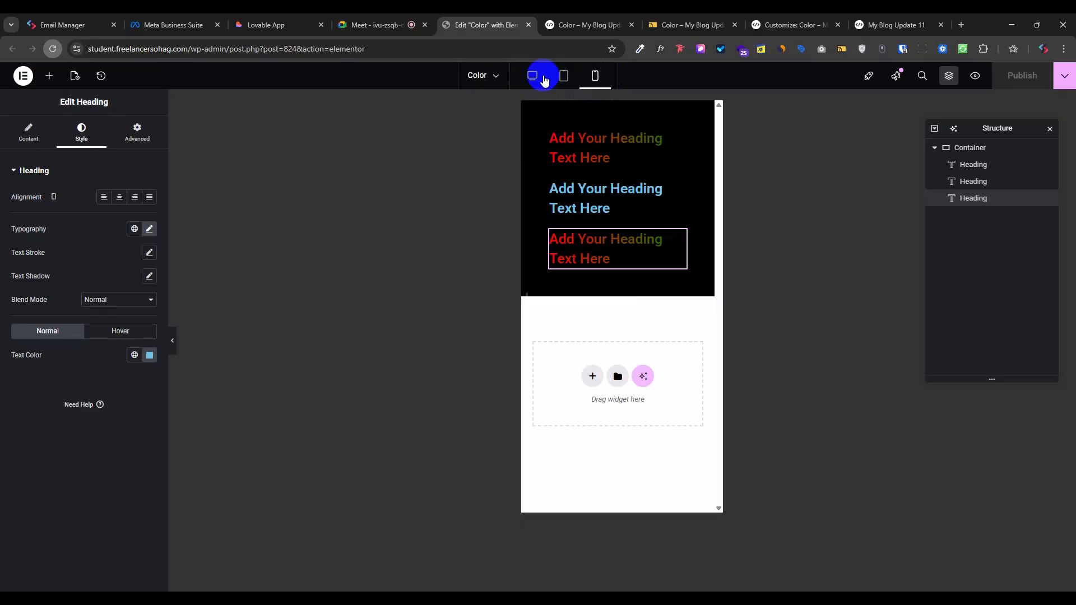
# Step: View the Breakpoints section of the Layout site settings and close the site settings
pyautogui.click(33, 83)
pyautogui.click(68, 106)
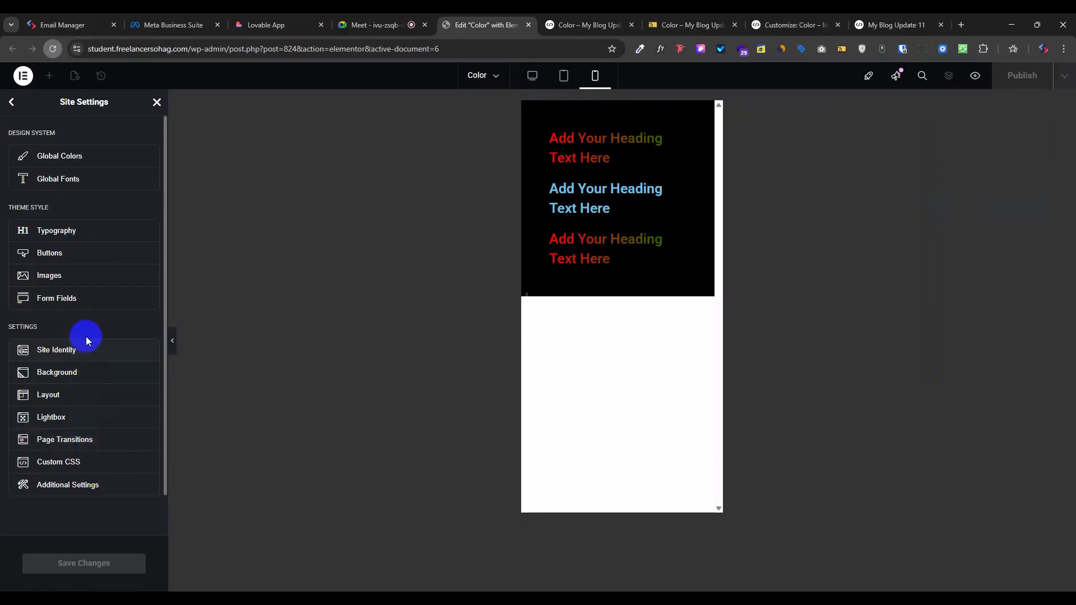
pyautogui.click(76, 395)
pyautogui.scroll(-3, 82, 379)
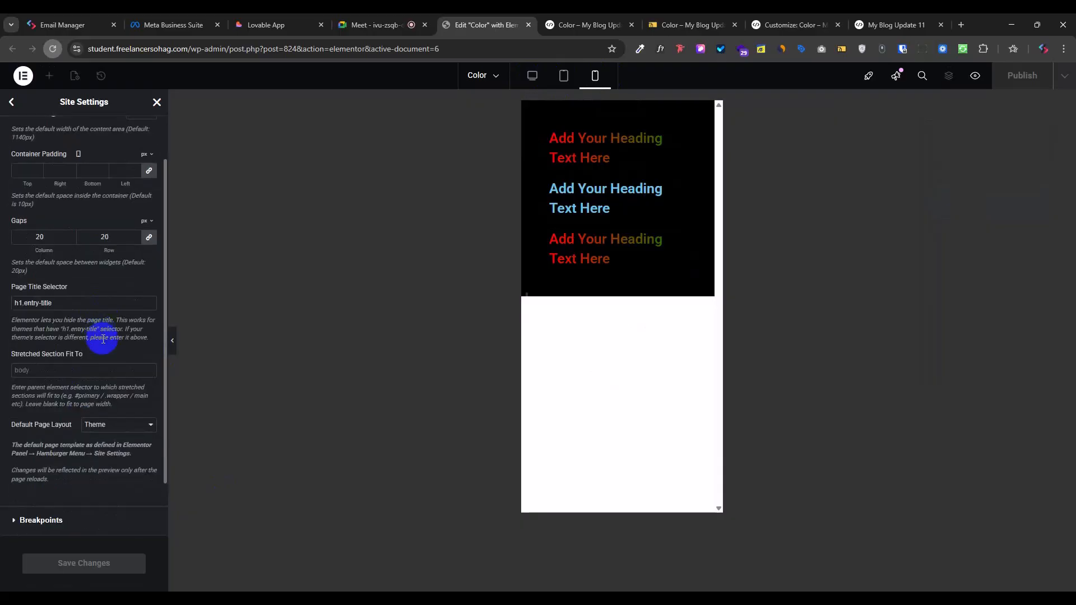
pyautogui.click(40, 454)
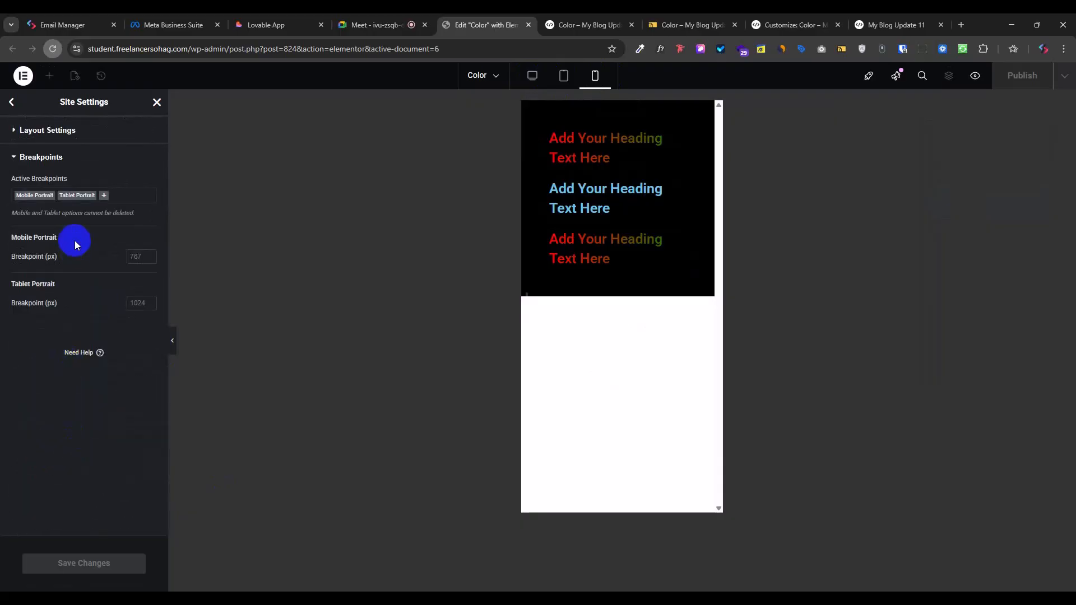
pyautogui.click(158, 102)
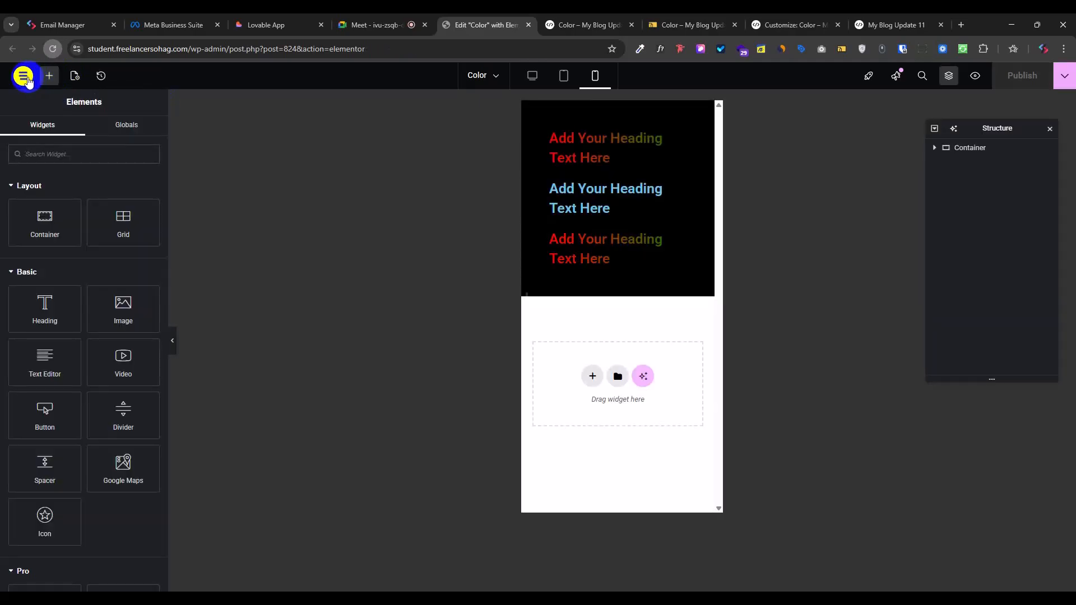
# Step: Reopen the site settings, look over the Lightbox options and return to the settings list
pyautogui.click(24, 76)
pyautogui.click(49, 109)
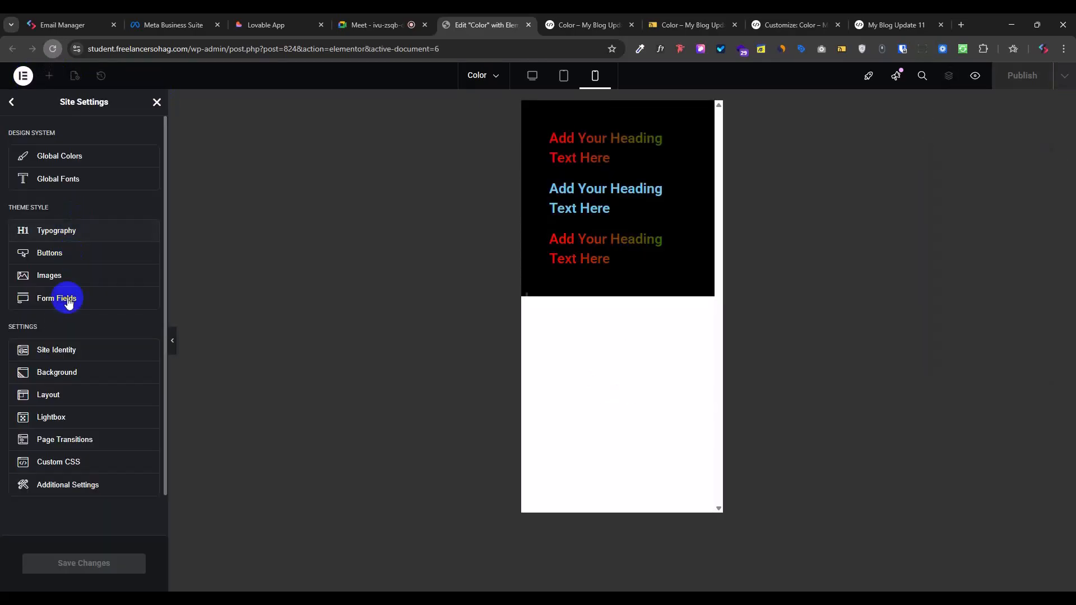
pyautogui.click(71, 418)
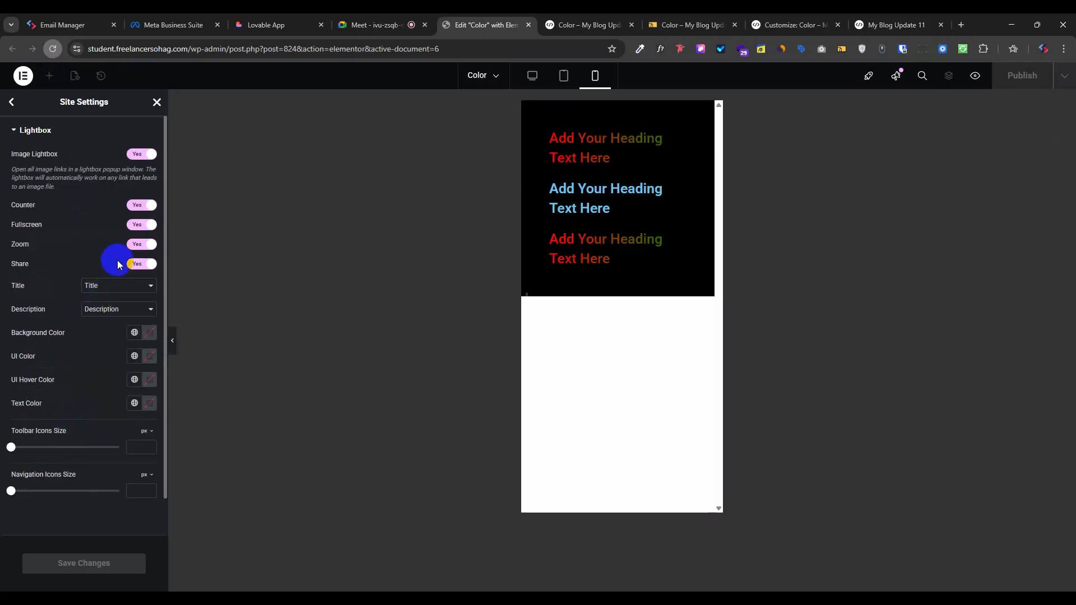
pyautogui.scroll(-1, 112, 392)
pyautogui.scroll(1, 102, 445)
pyautogui.click(12, 101)
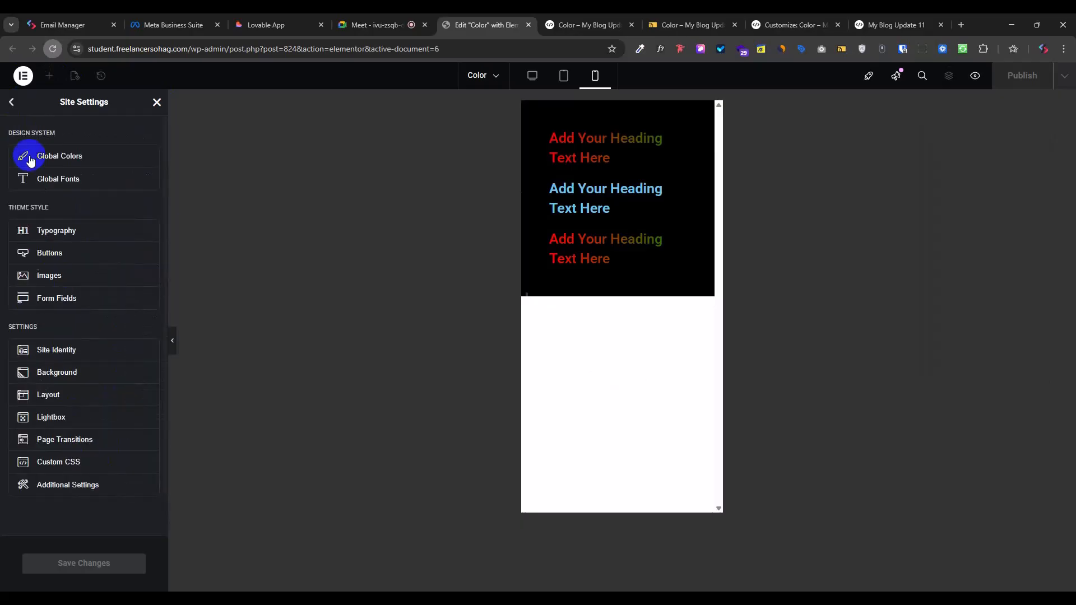
# Step: Open the Breakpoints in the Layout site settings and add Mobile Landscape to the active breakpoints
pyautogui.click(66, 396)
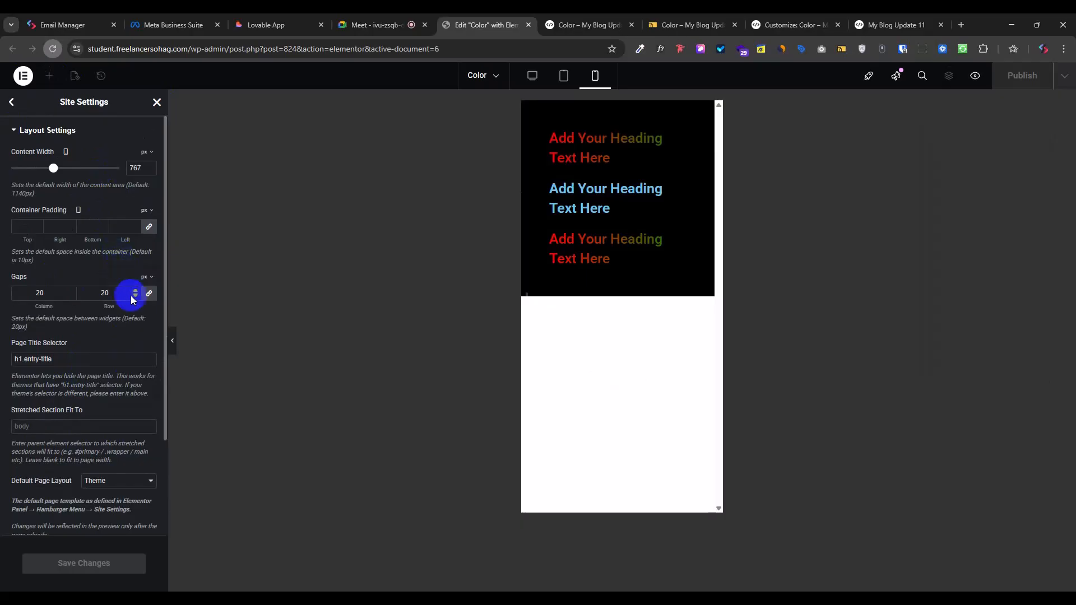
pyautogui.scroll(-3, 112, 358)
pyautogui.click(34, 455)
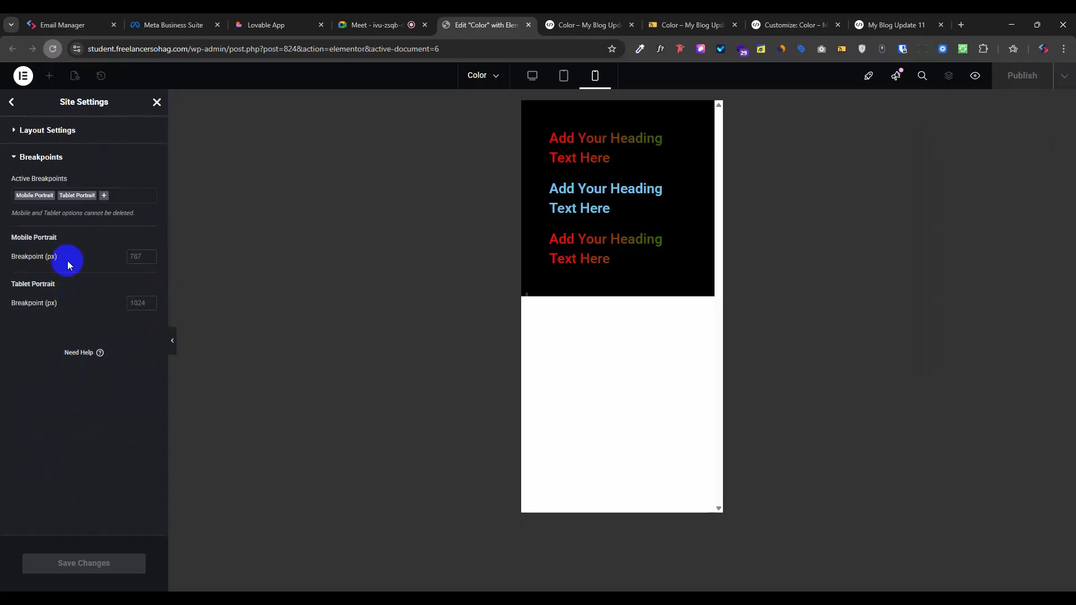
pyautogui.click(42, 160)
pyautogui.click(43, 160)
pyautogui.click(103, 196)
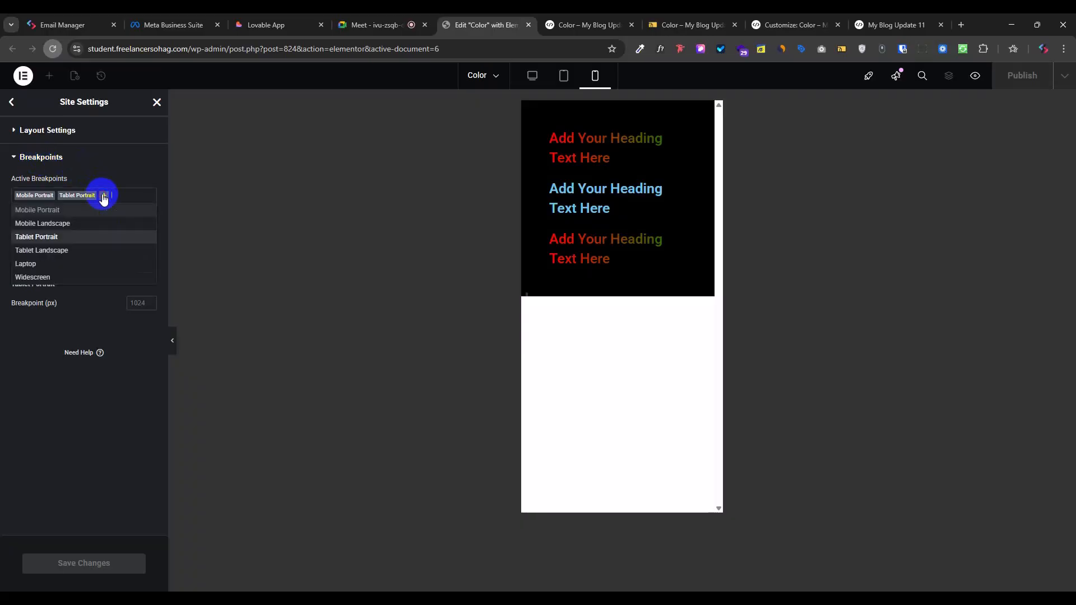
pyautogui.click(53, 224)
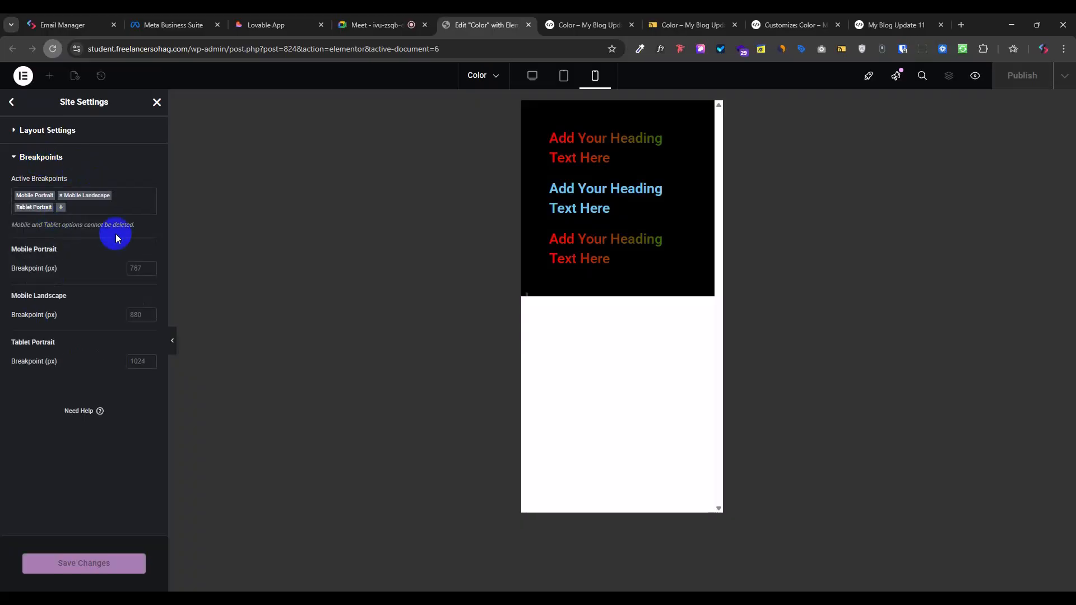
# Step: Add Tablet Landscape, Laptop and Widescreen to the active breakpoints
pyautogui.click(62, 208)
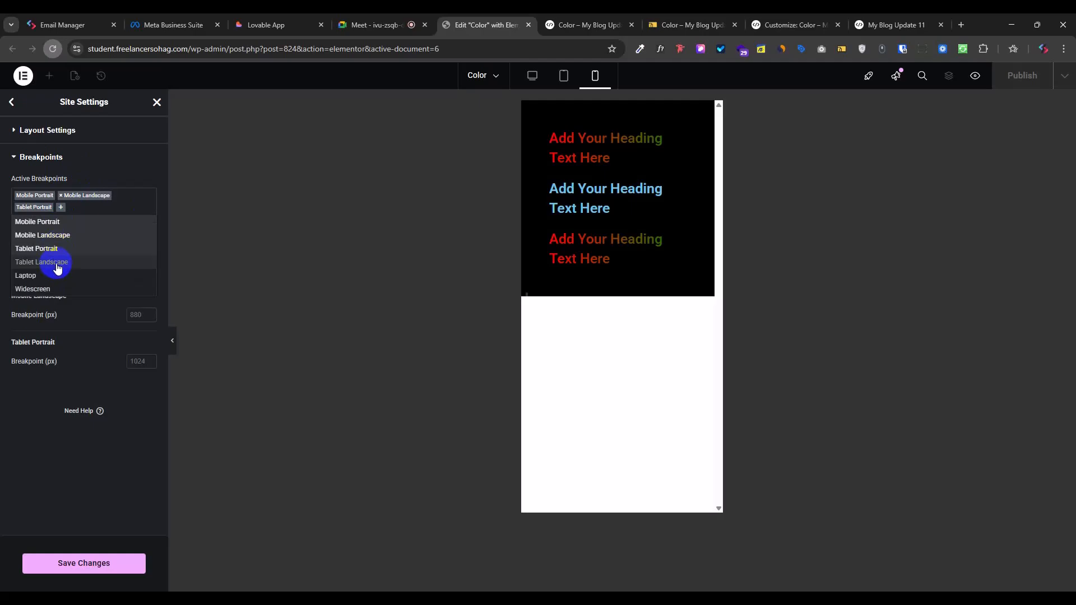
pyautogui.click(57, 265)
pyautogui.click(118, 212)
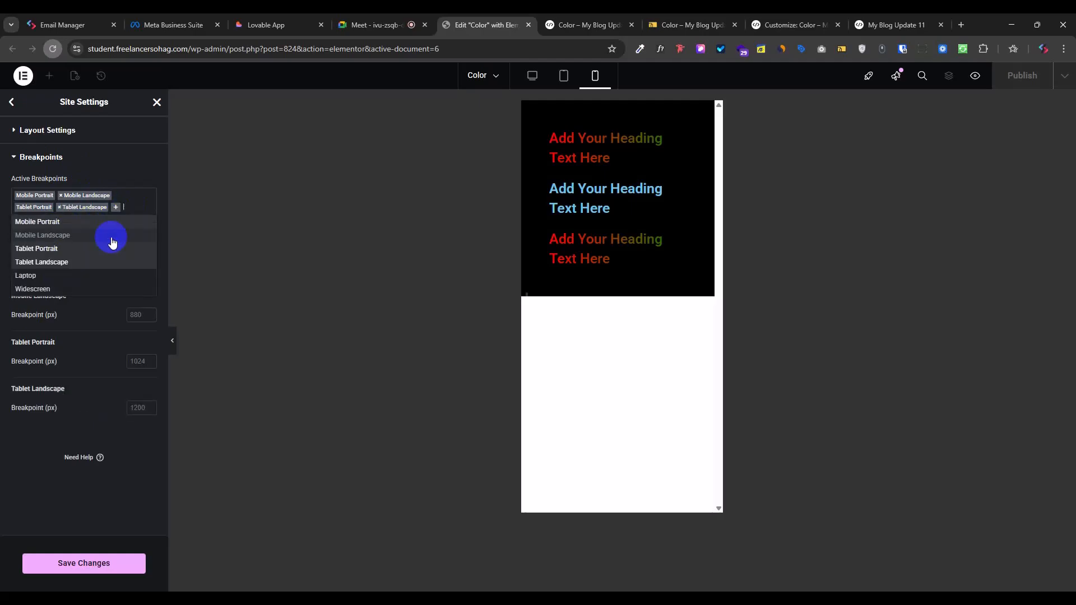
pyautogui.click(41, 279)
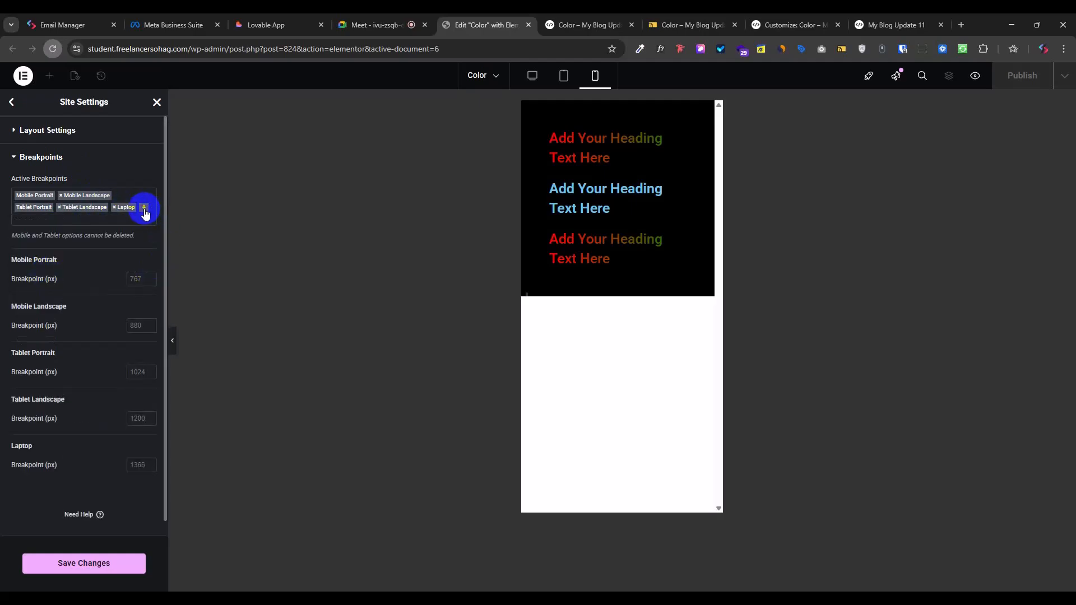
pyautogui.click(144, 207)
pyautogui.click(40, 300)
# Step: Examine the breakpoint pixel value of each device size from Mobile Portrait to Widescreen
pyautogui.scroll(-3, 103, 432)
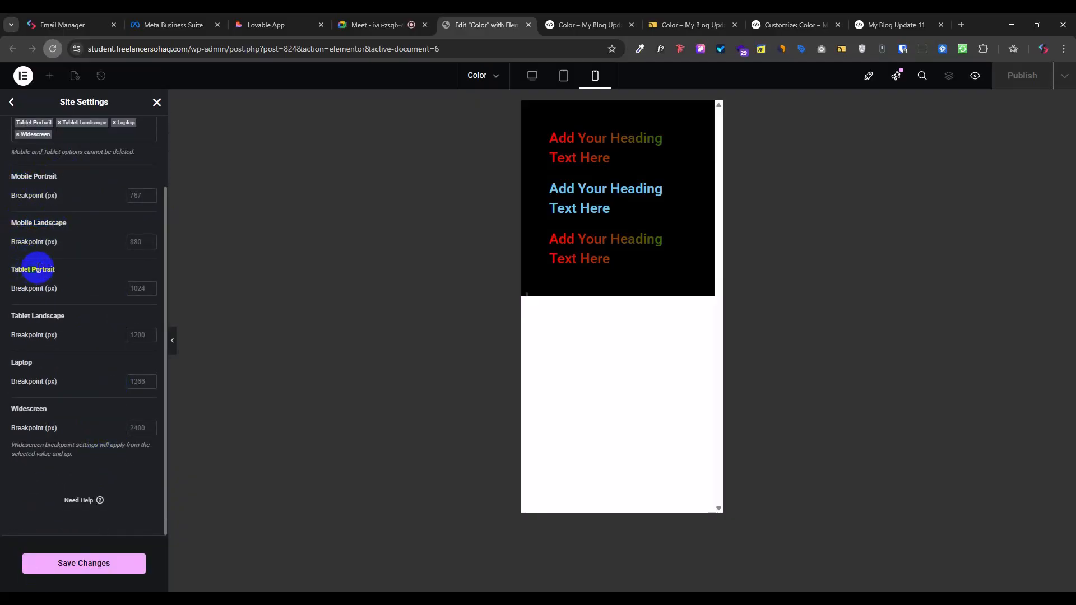
pyautogui.moveTo(31, 319); pyautogui.dragTo(27, 357)
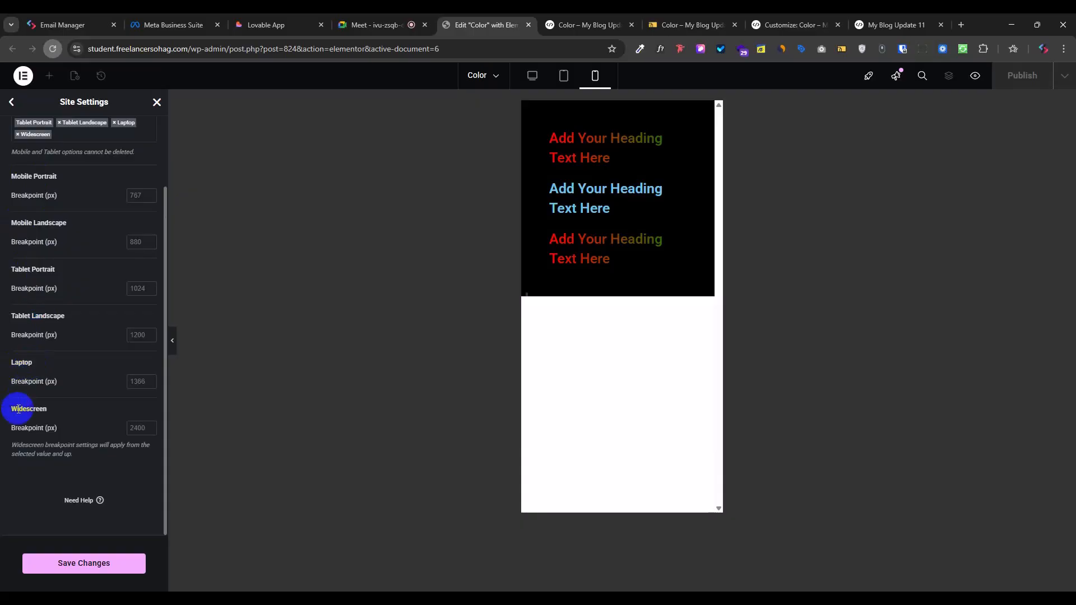
pyautogui.moveTo(11, 409); pyautogui.dragTo(53, 414)
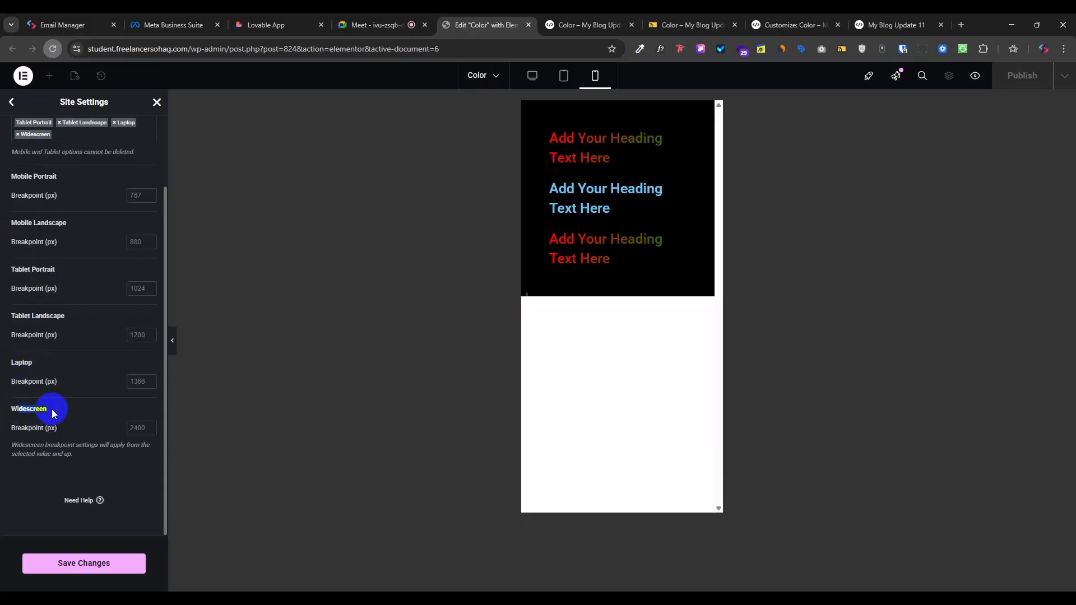
pyautogui.click(135, 196)
pyautogui.click(135, 251)
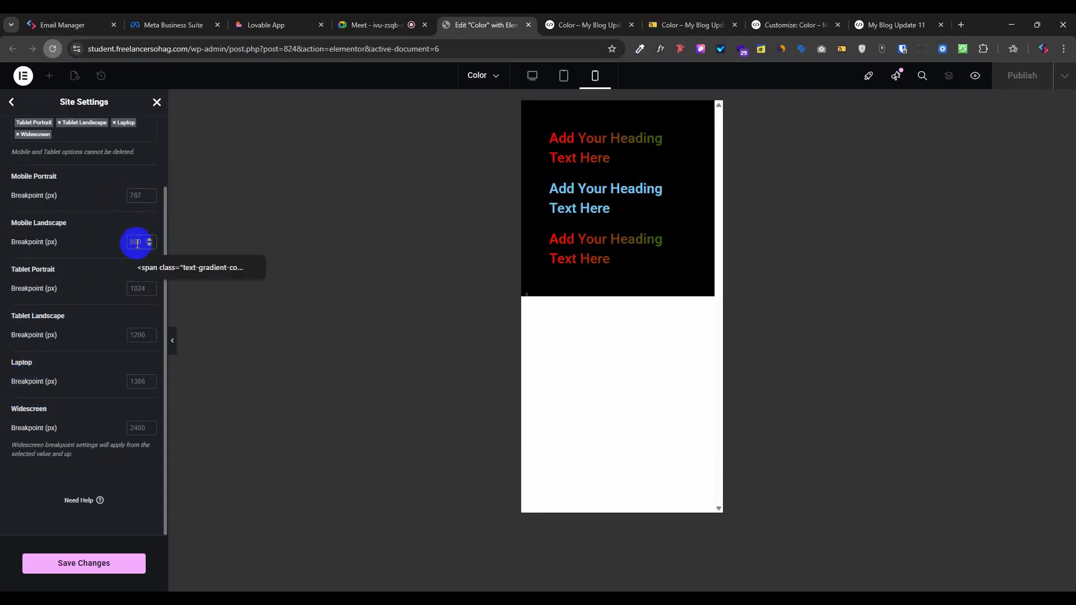
pyautogui.click(141, 289)
pyautogui.click(138, 343)
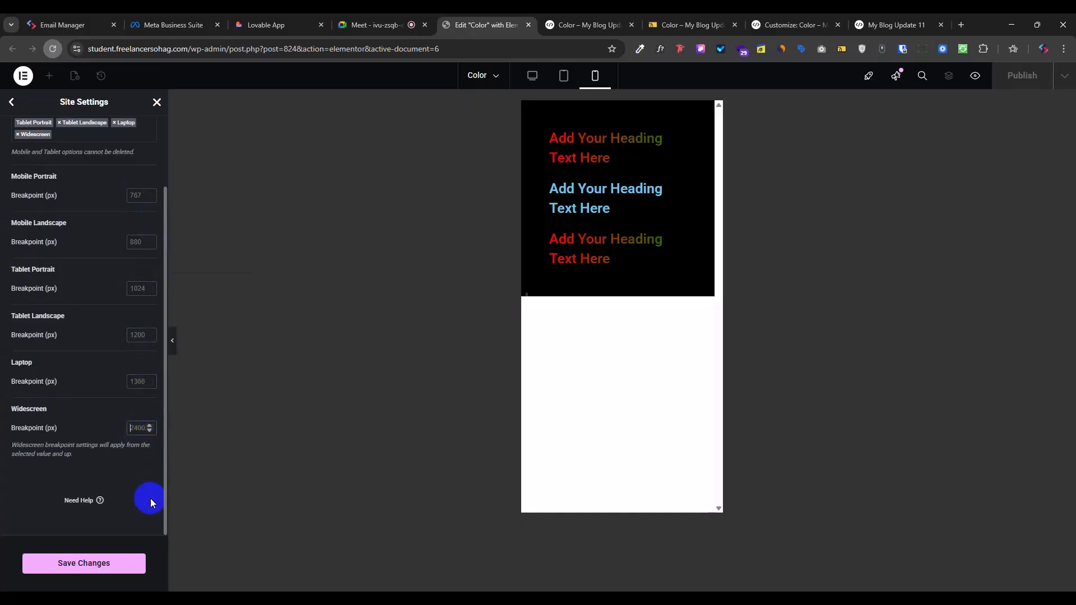
pyautogui.scroll(2, 119, 422)
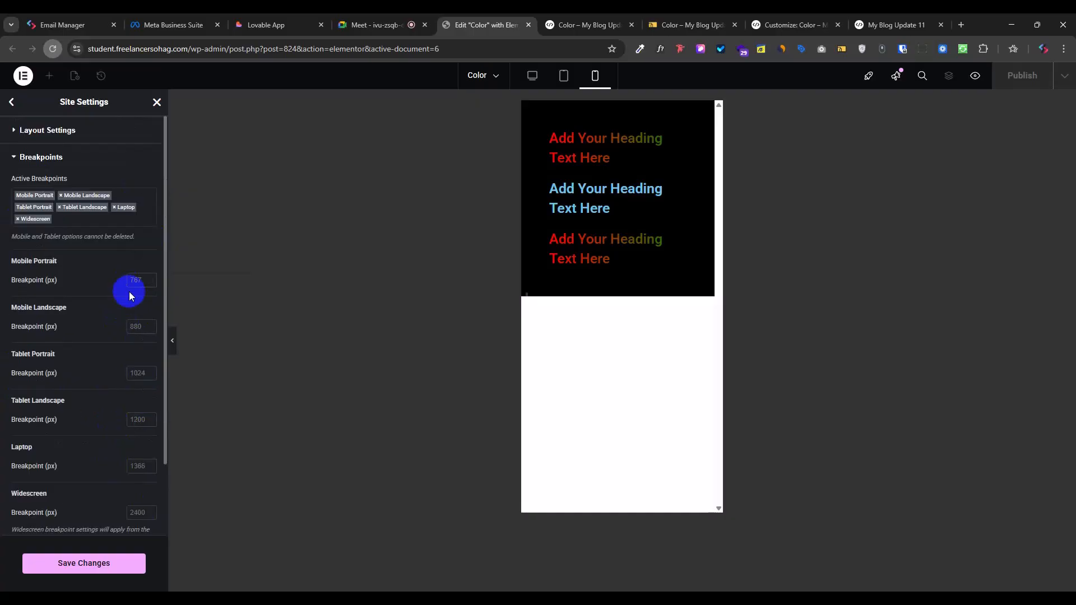
pyautogui.scroll(-2, 142, 398)
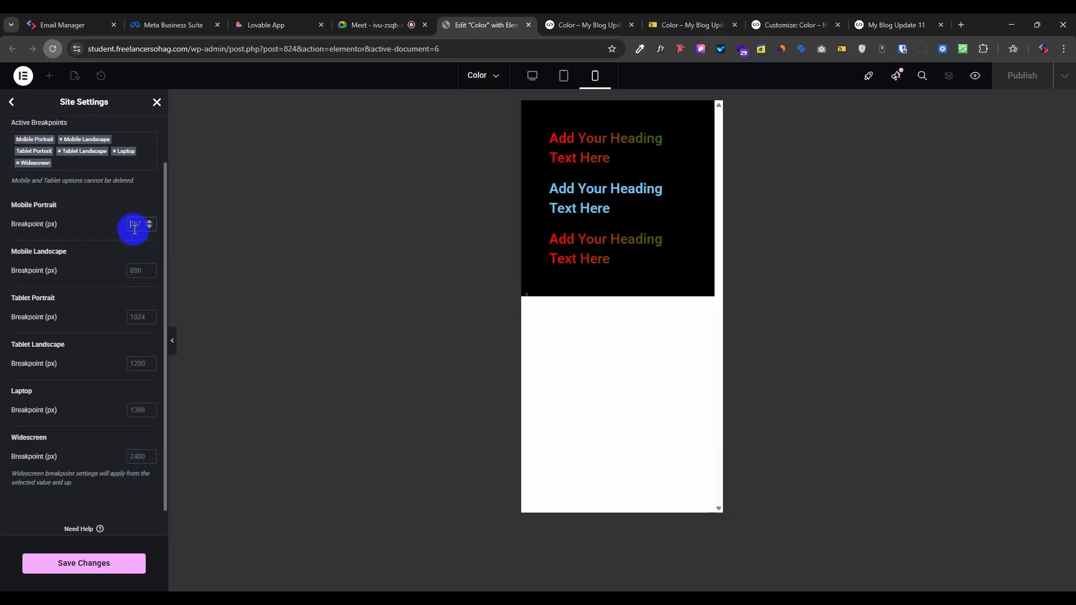
pyautogui.click(140, 319)
pyautogui.click(140, 412)
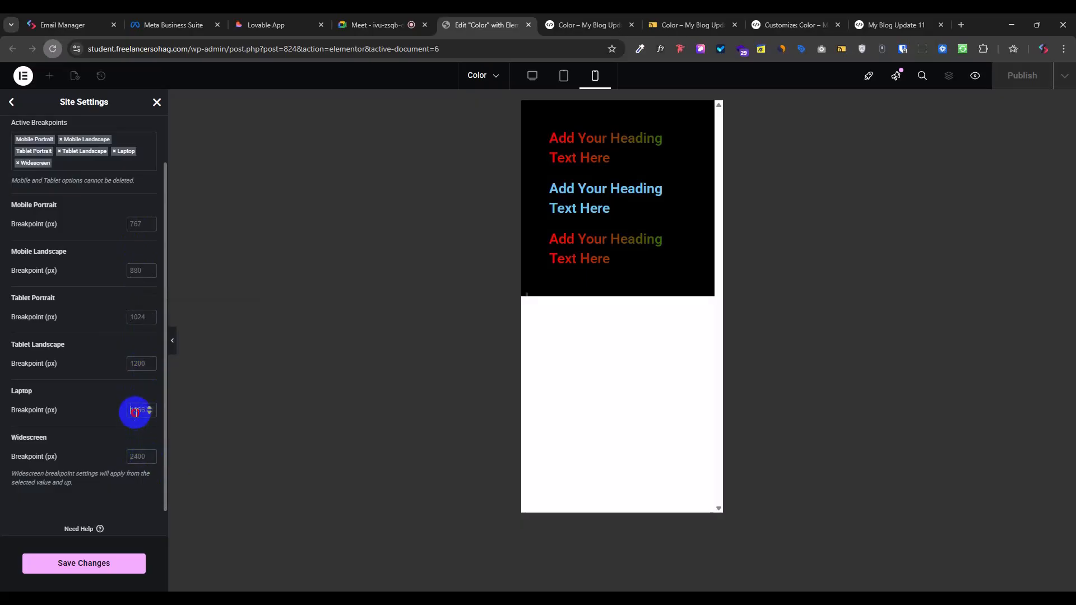
pyautogui.click(140, 319)
pyautogui.click(141, 224)
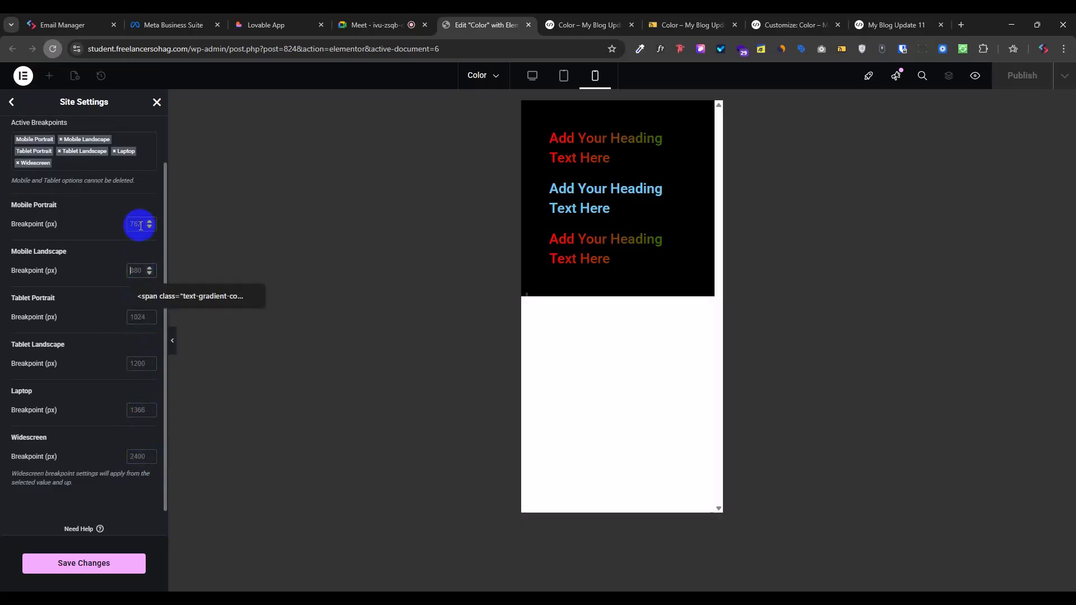
# Step: Save the breakpoint changes in the site settings and reload the Elementor editor
pyautogui.scroll(1, 105, 367)
pyautogui.click(77, 567)
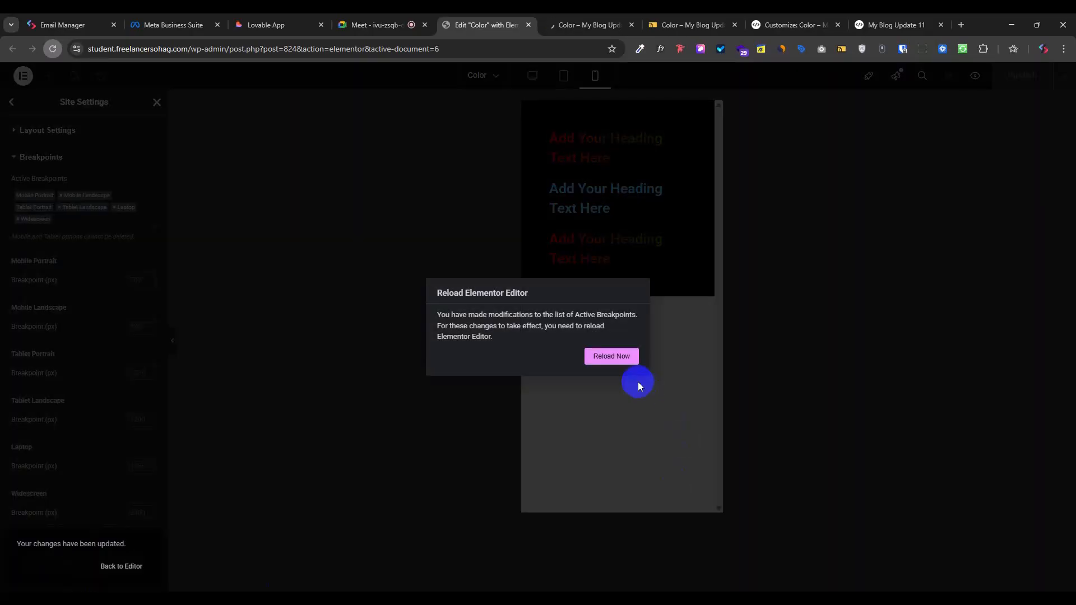
pyautogui.click(610, 361)
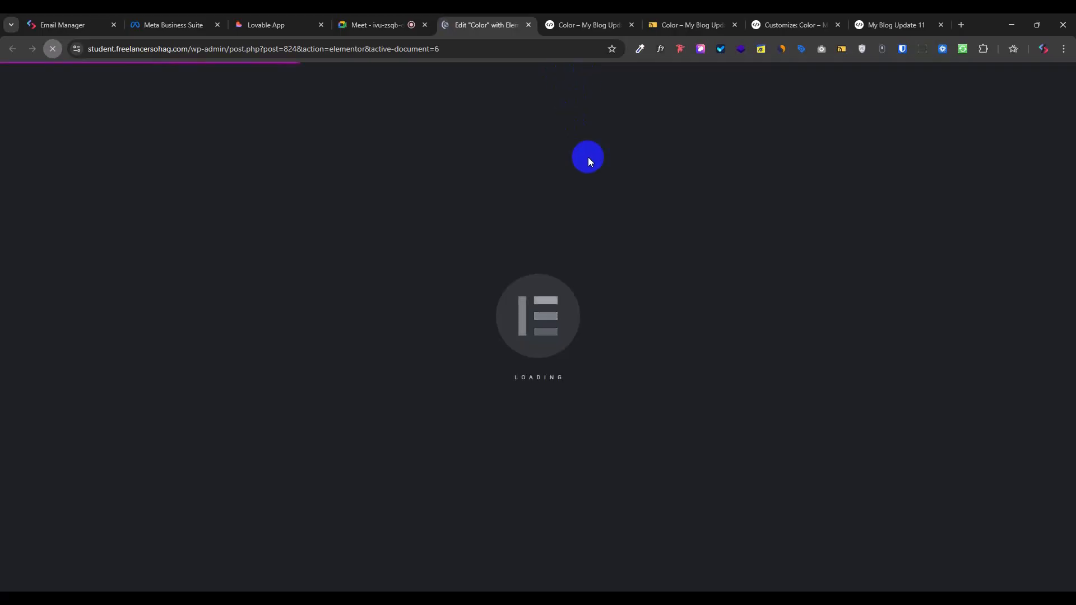
# Step: Switch to the Google Meet call and show its list of participants
pyautogui.click(383, 25)
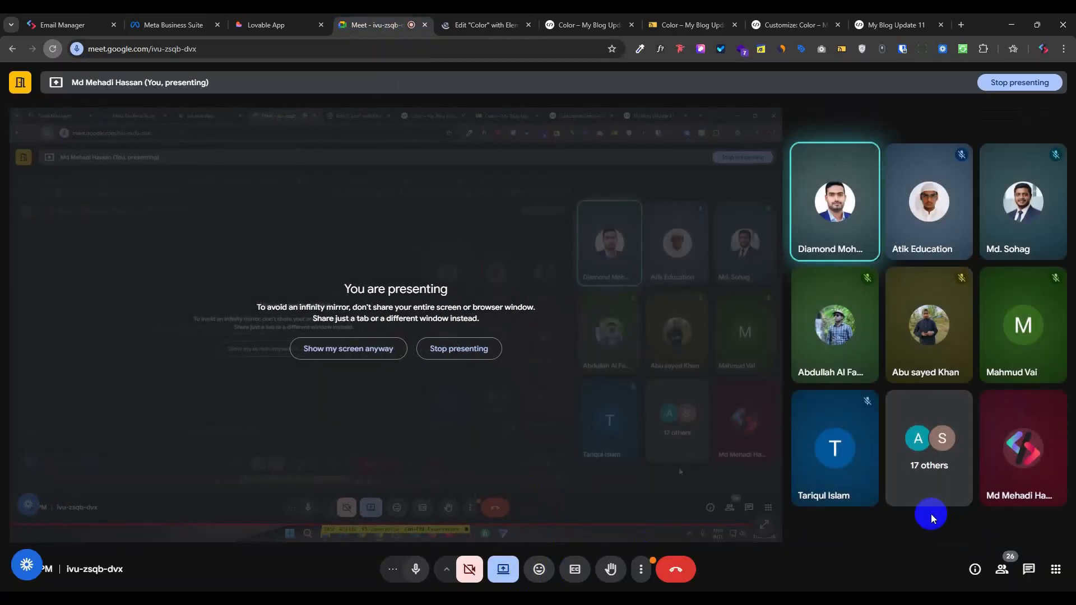
pyautogui.click(1002, 569)
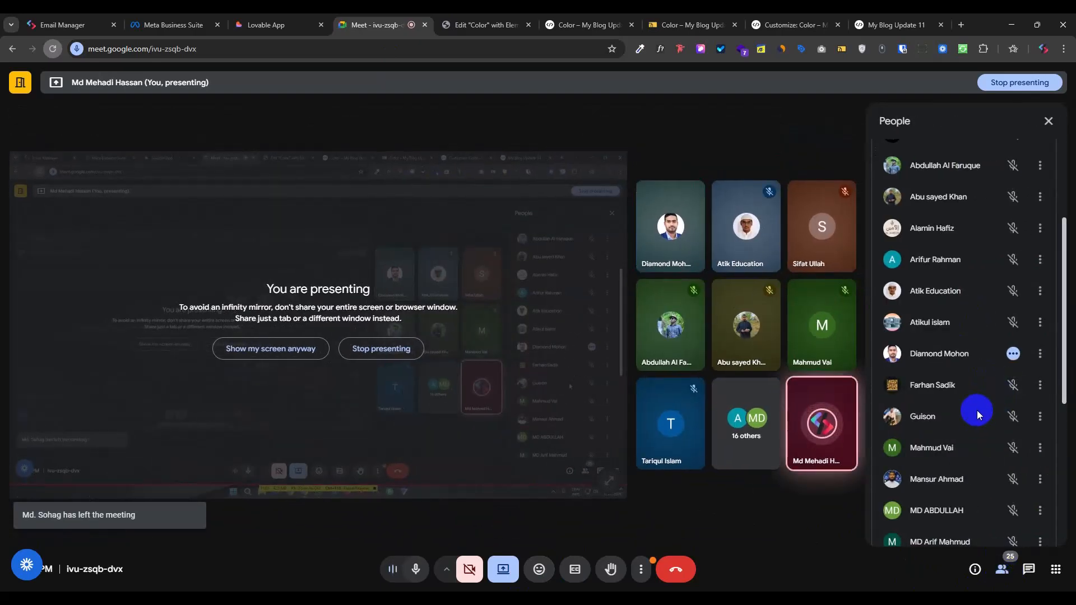
# Step: Examine the Google Meet participant list, including one participant's available options and the microphone status of the others
pyautogui.click(1040, 353)
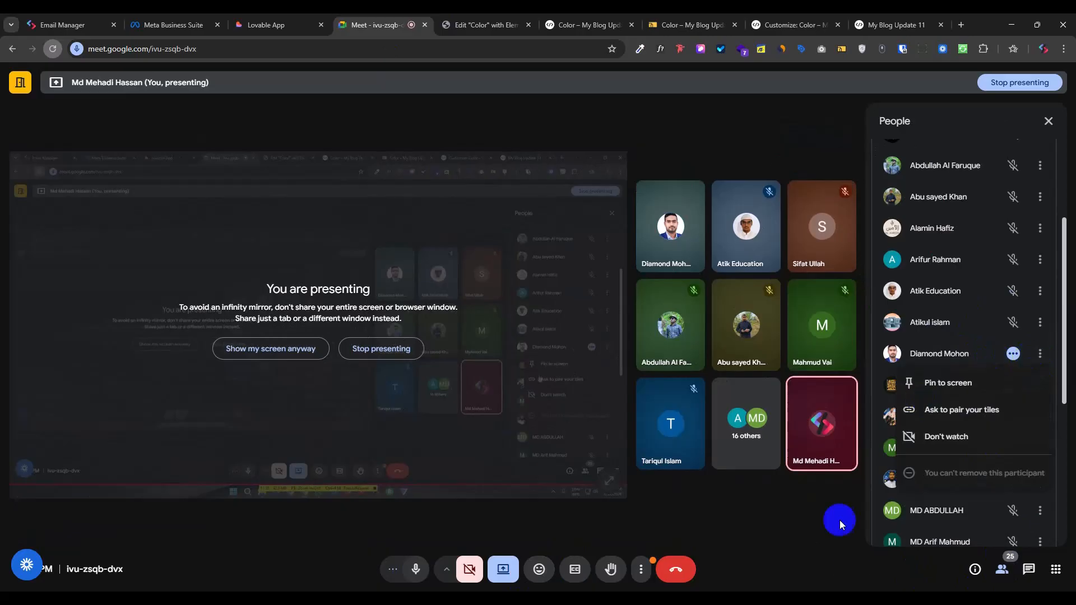
pyautogui.click(862, 587)
pyautogui.scroll(-5, 976, 455)
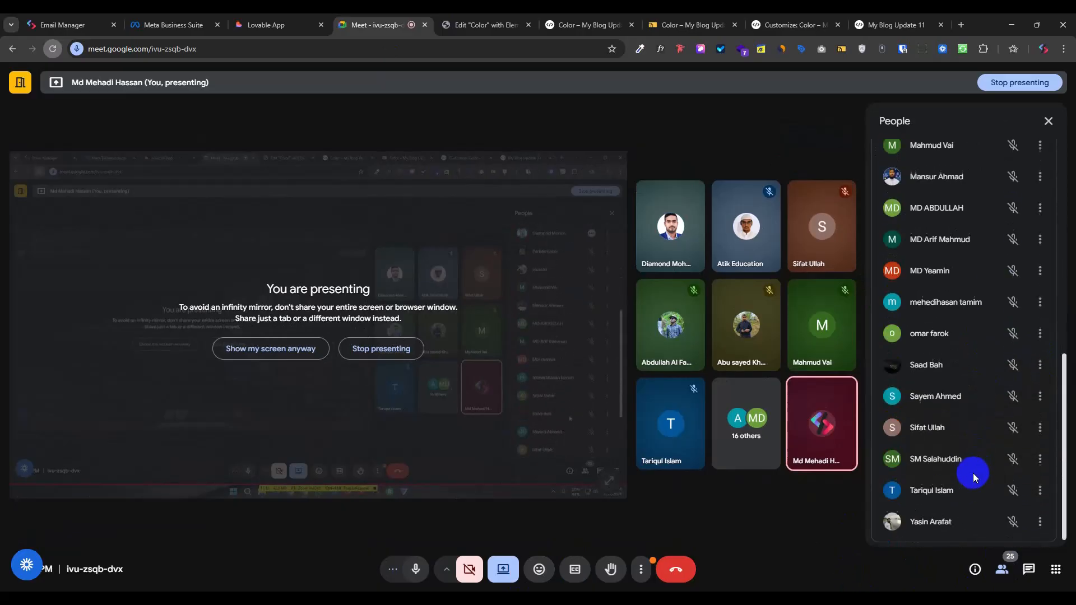
pyautogui.scroll(8, 973, 473)
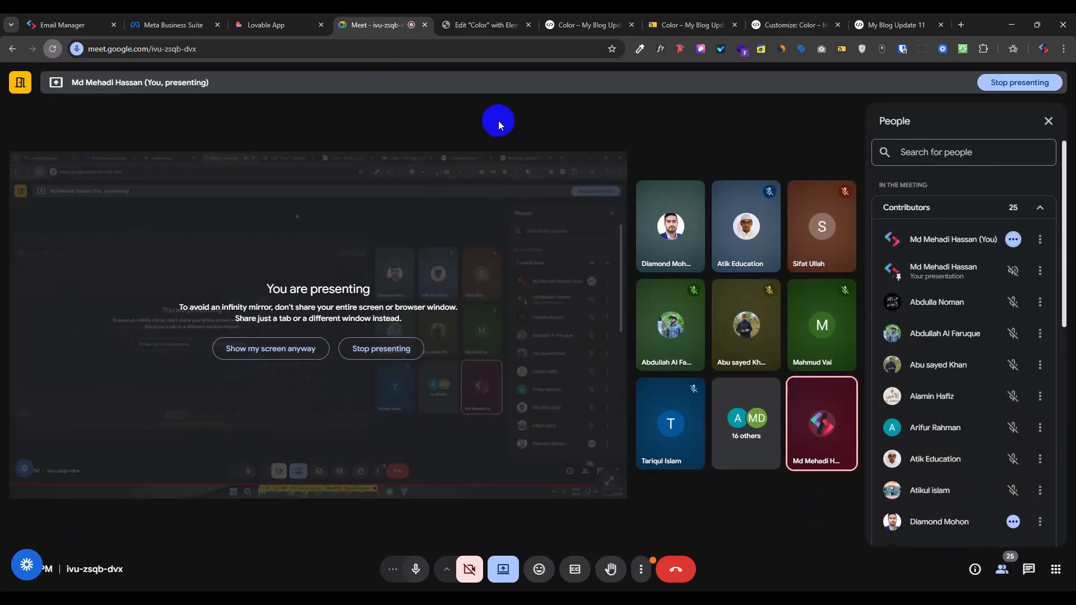
pyautogui.click(485, 25)
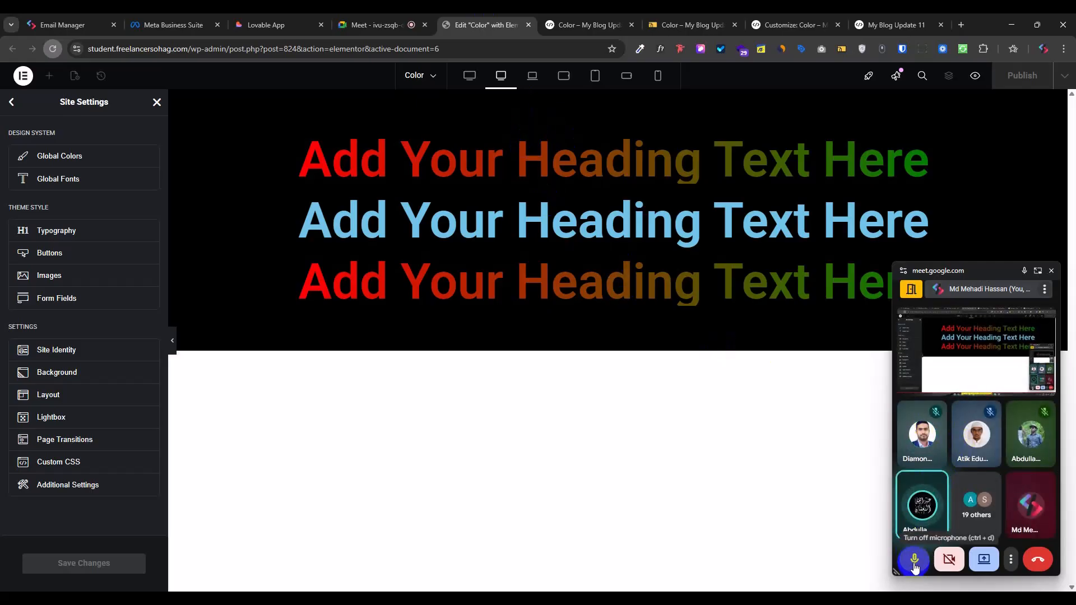
pyautogui.click(378, 20)
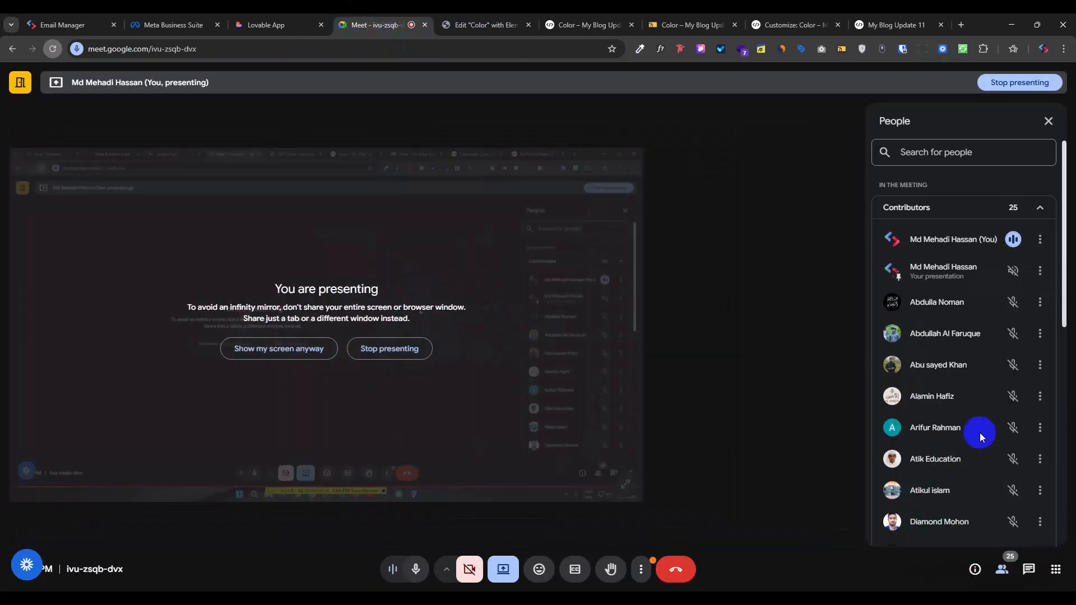
pyautogui.scroll(-5, 988, 452)
pyautogui.scroll(-3, 995, 455)
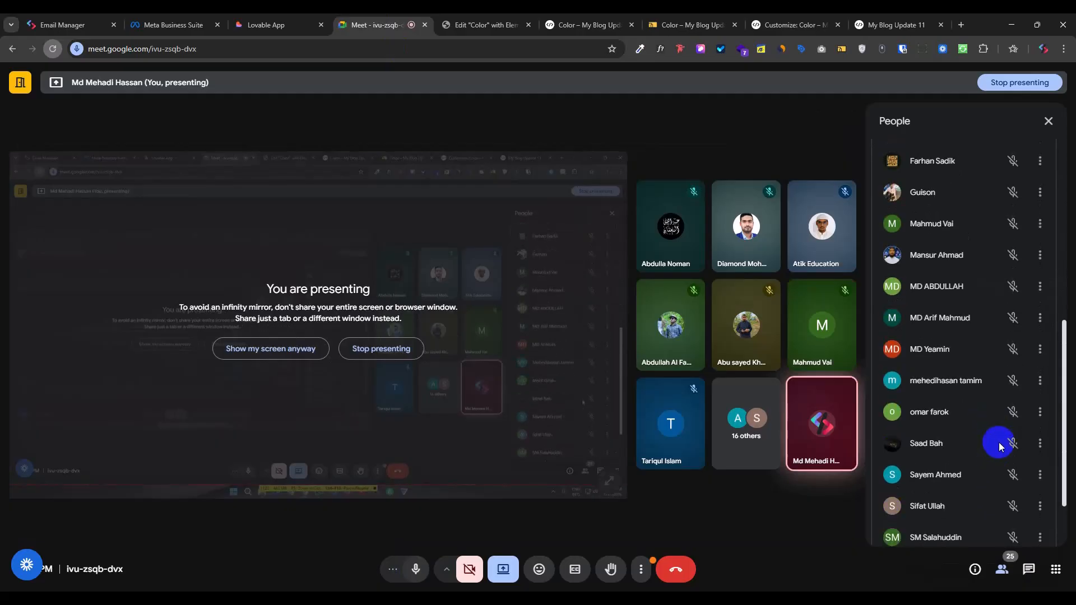
pyautogui.scroll(10, 995, 456)
pyautogui.scroll(1, 1013, 439)
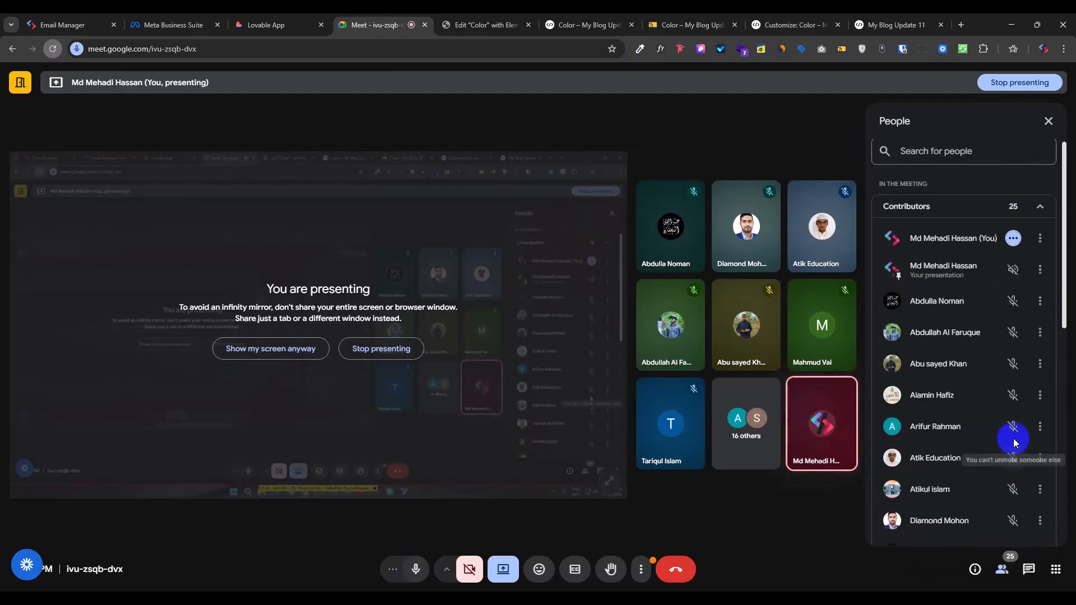
pyautogui.scroll(-2, 1020, 434)
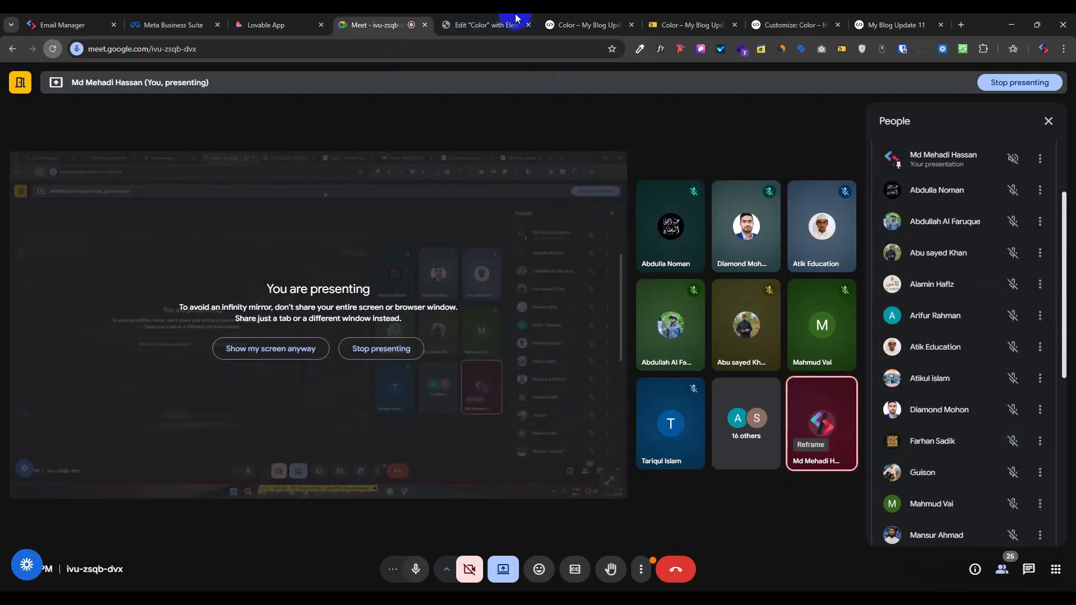
# Step: Switch to the Elementor editor, review the active breakpoints in the Layout site settings, and close the site settings
pyautogui.click(482, 25)
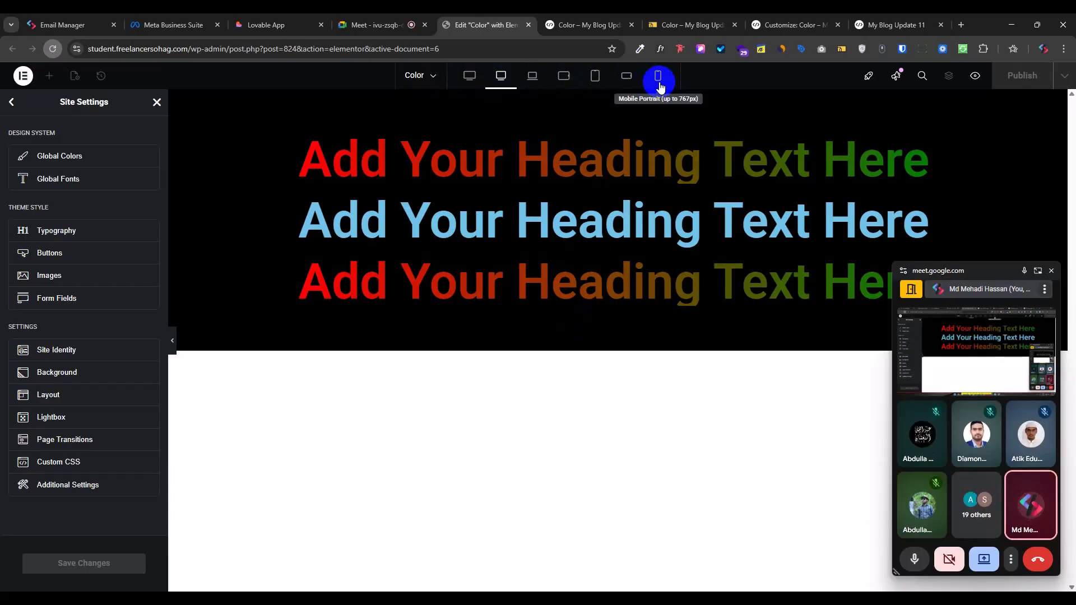
pyautogui.click(62, 400)
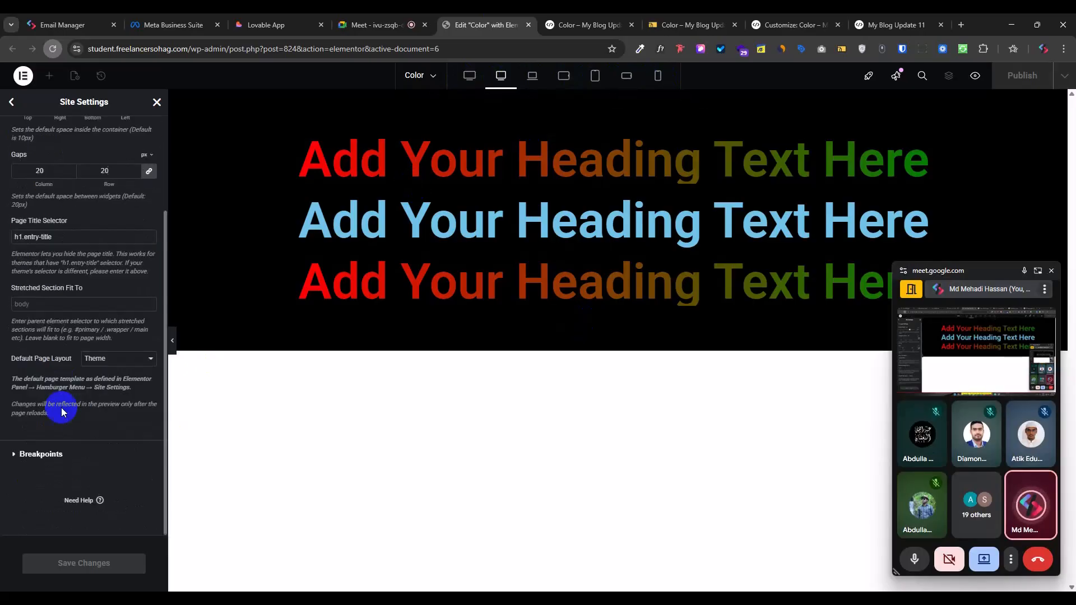
pyautogui.click(48, 468)
pyautogui.scroll(-3, 54, 270)
pyautogui.scroll(2, 54, 271)
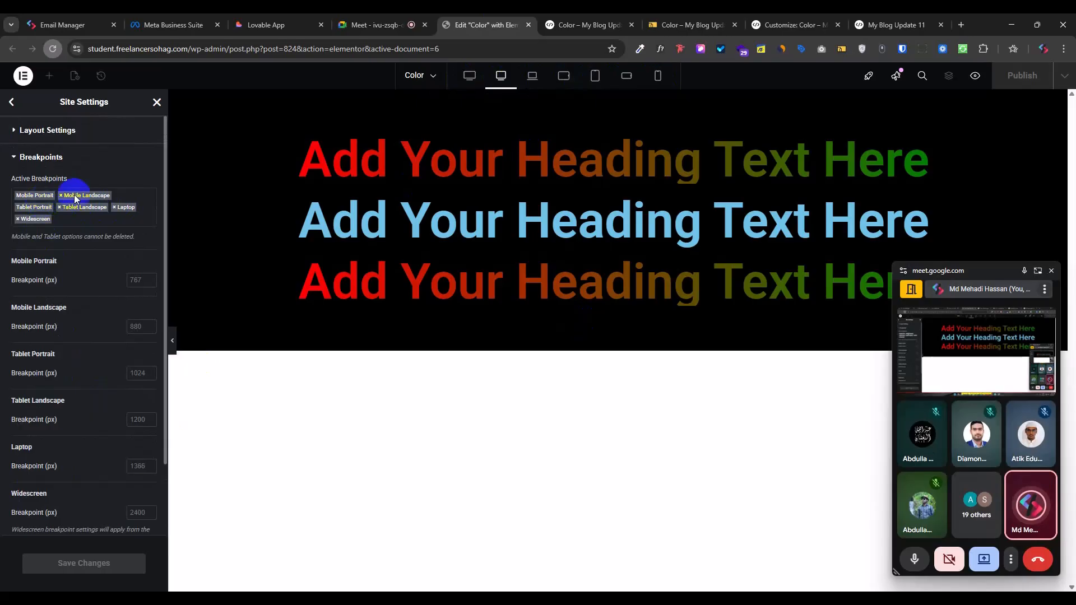
pyautogui.click(504, 81)
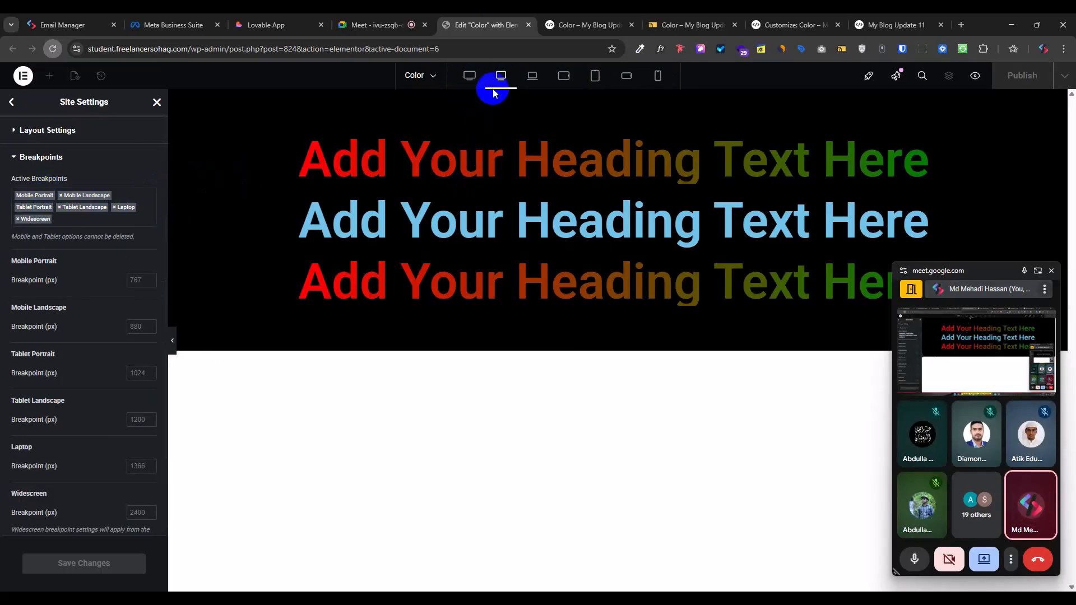
pyautogui.click(156, 102)
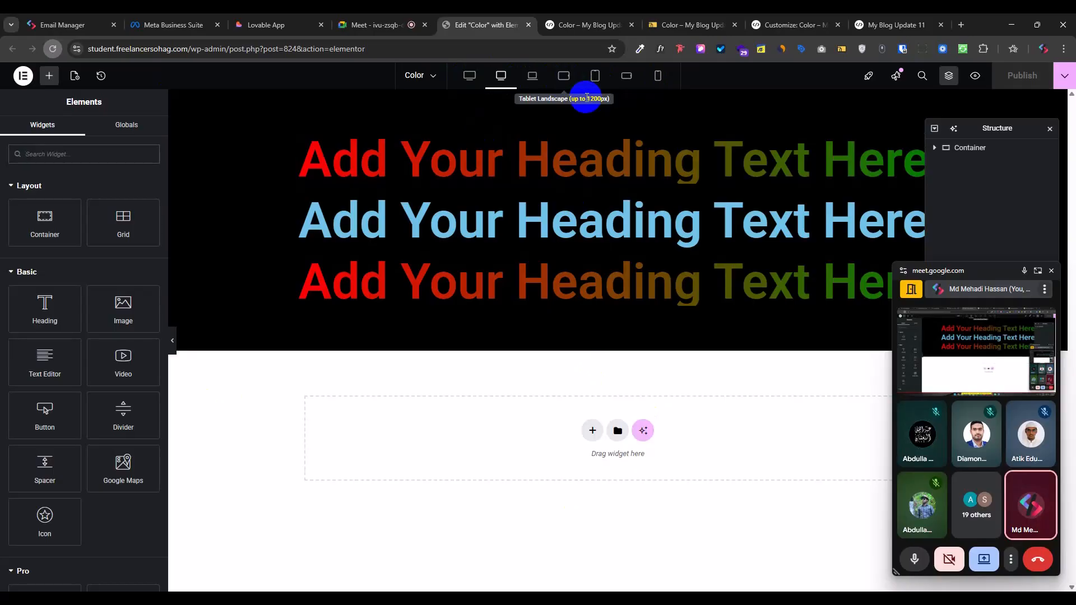
# Step: Check the participant list in the Google Meet call and return to the Elementor editor
pyautogui.click(376, 25)
pyautogui.scroll(1, 964, 354)
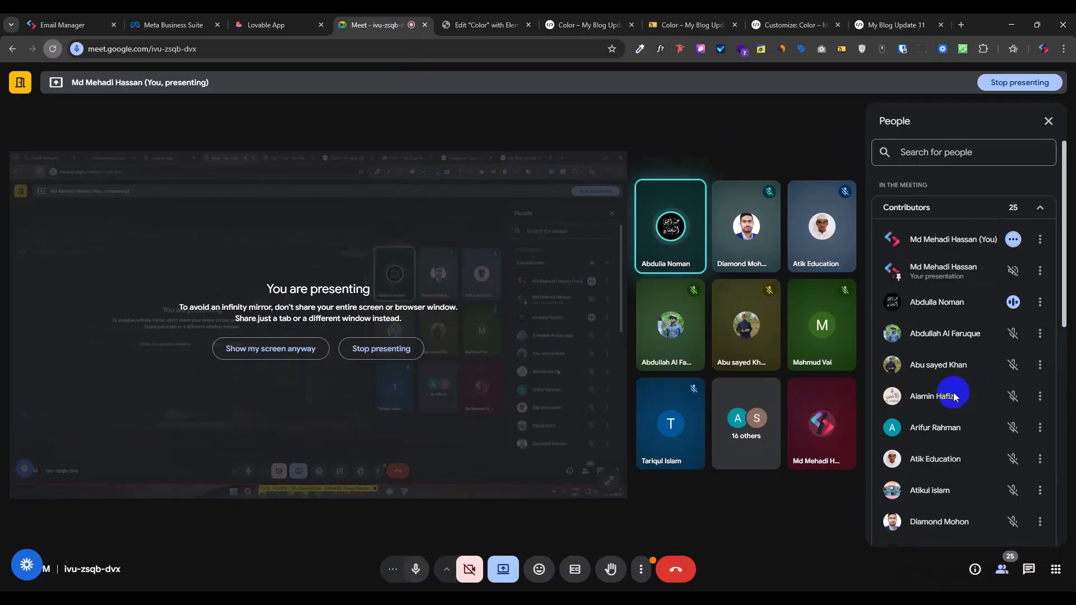
pyautogui.click(483, 21)
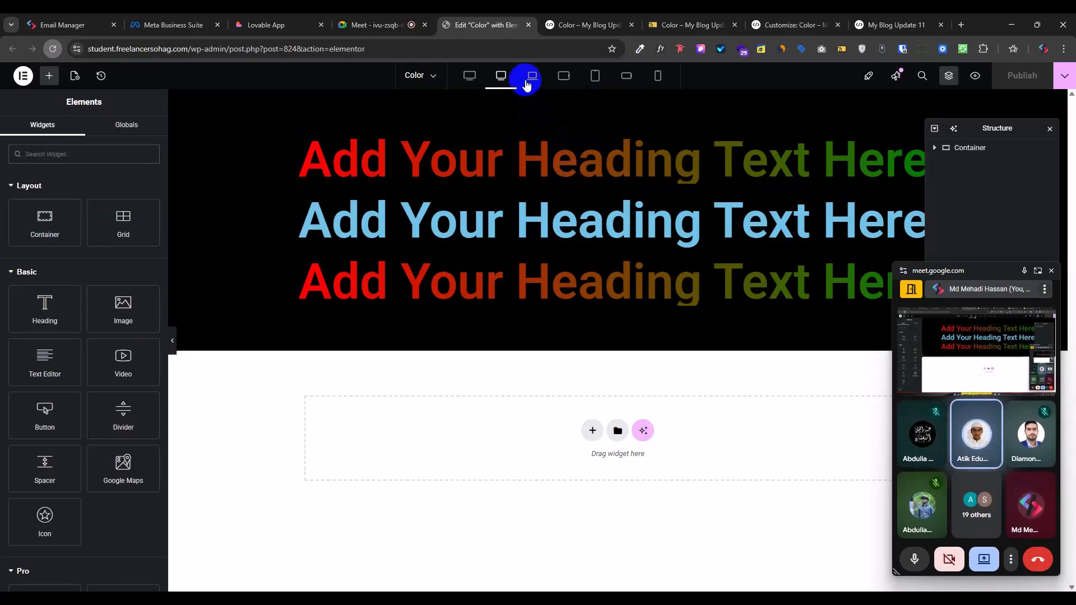
# Step: Reopen the Breakpoints section of the Layout site settings to show the pixel value of each device size
pyautogui.click(75, 79)
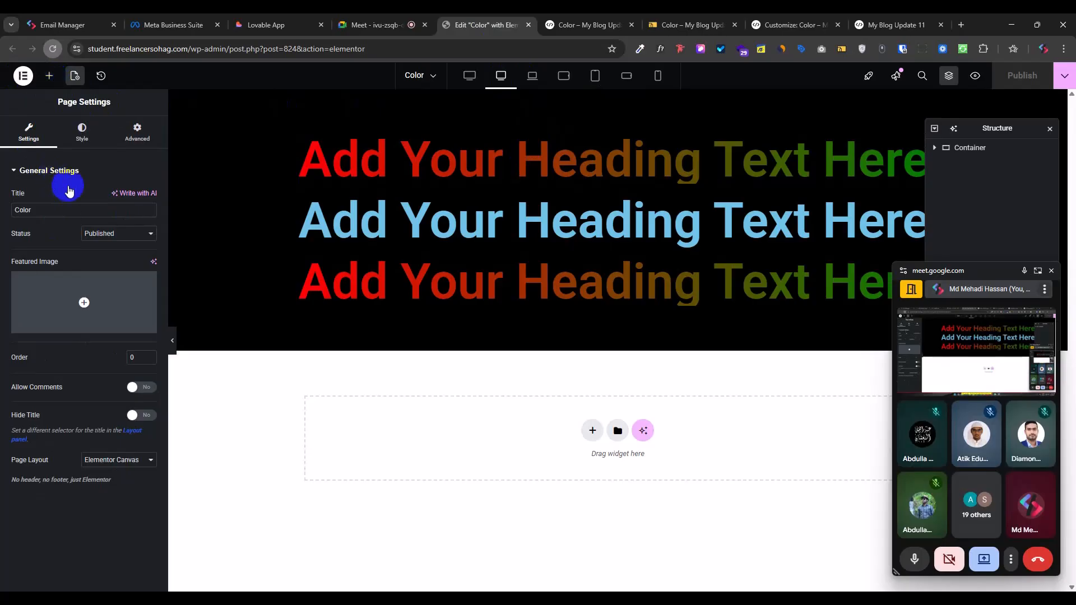
pyautogui.click(23, 75)
pyautogui.click(54, 107)
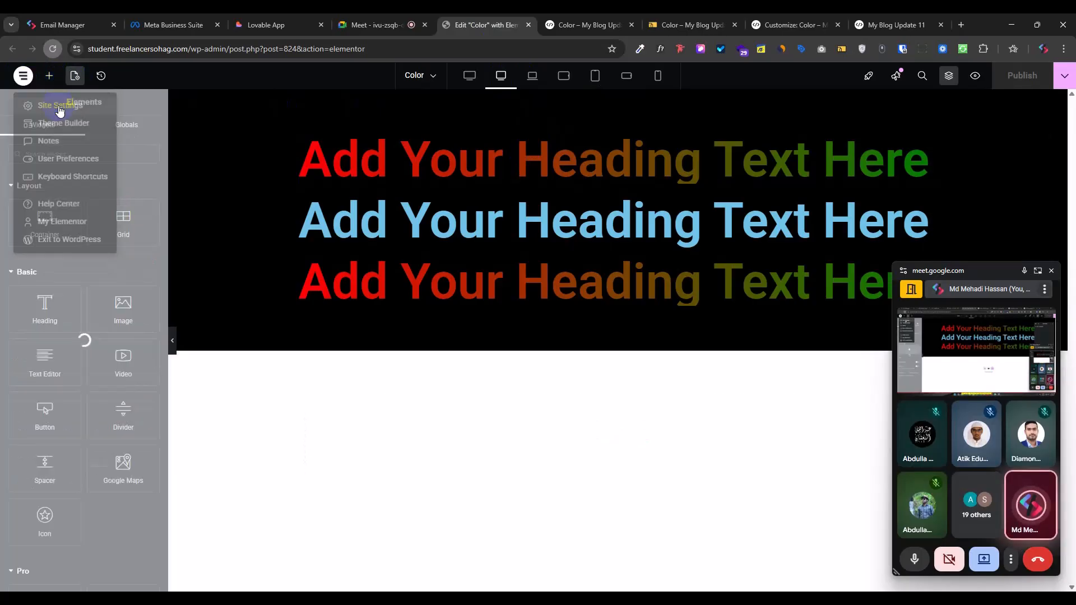
pyautogui.click(78, 394)
pyautogui.scroll(-5, 84, 359)
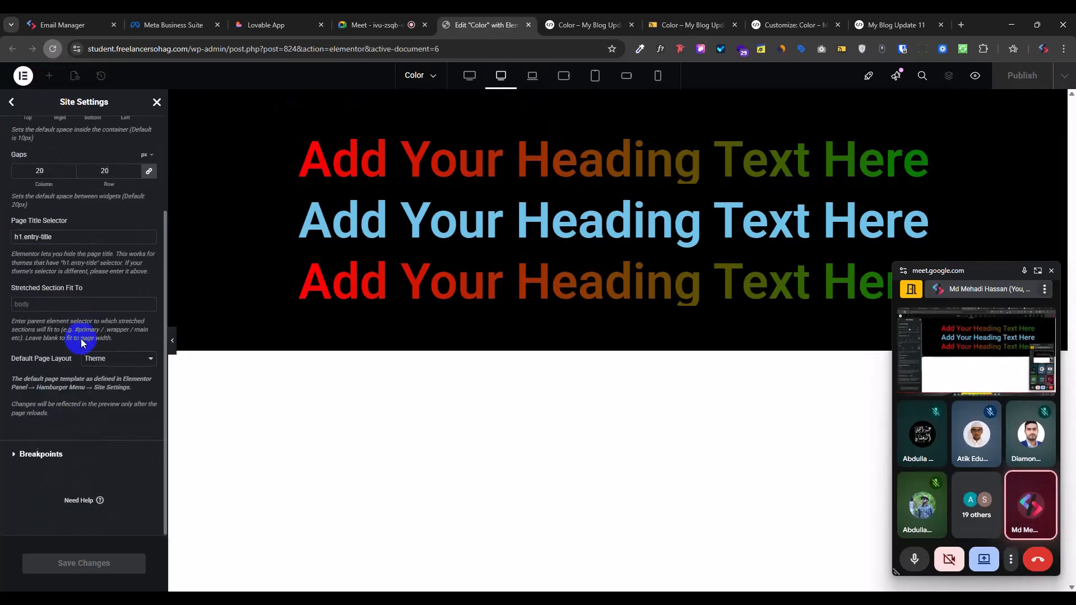
pyautogui.click(56, 455)
pyautogui.scroll(-3, 137, 197)
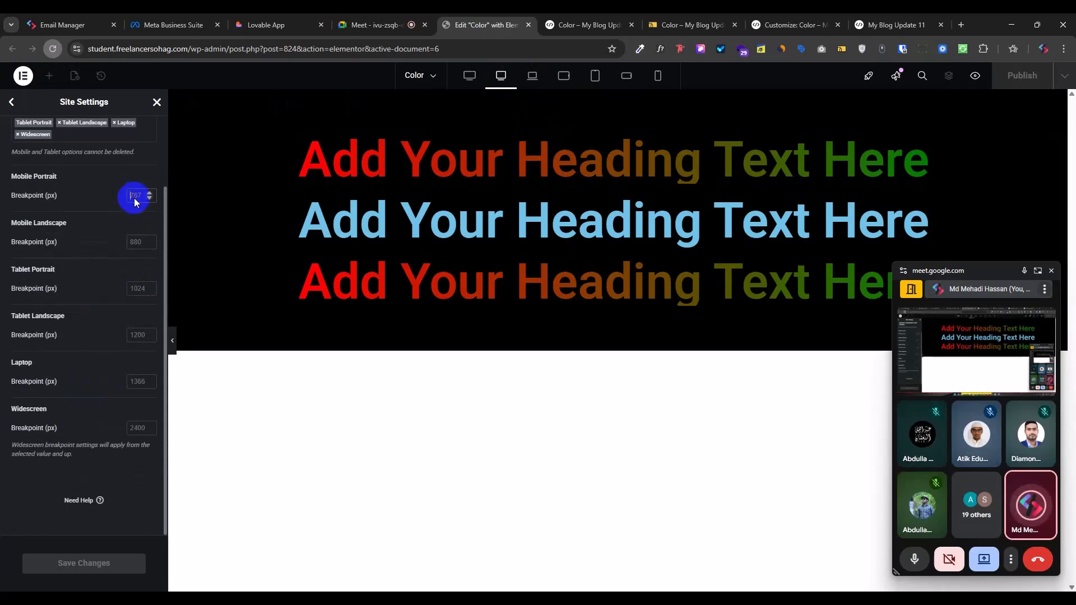
# Step: Inspect the Tablet Landscape, Laptop and Widescreen breakpoint fields without entering custom values
pyautogui.click(137, 335)
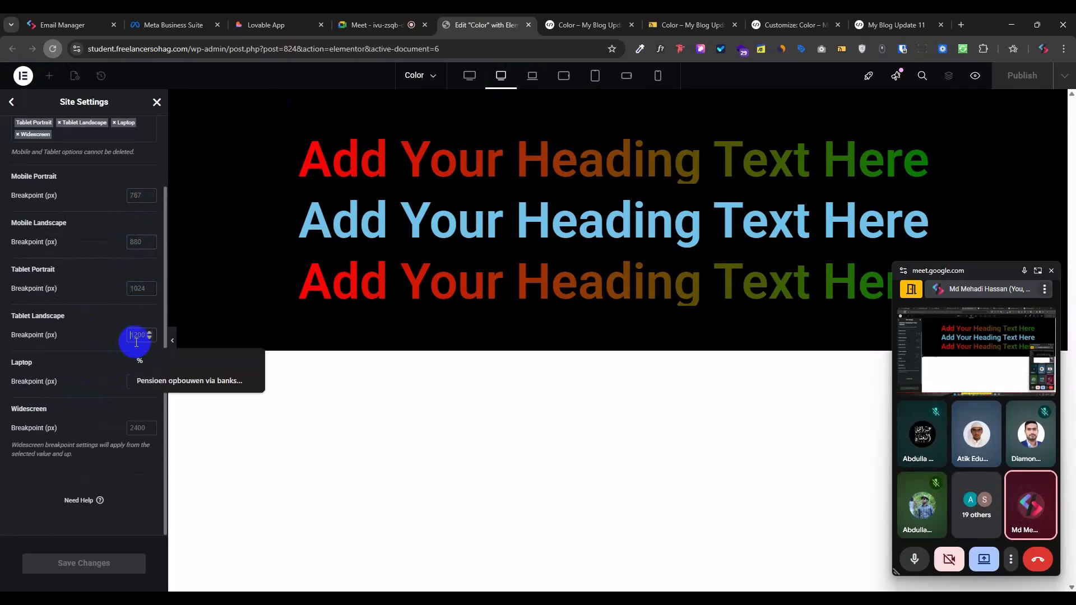
pyautogui.click(115, 389)
pyautogui.click(139, 382)
pyautogui.click(139, 428)
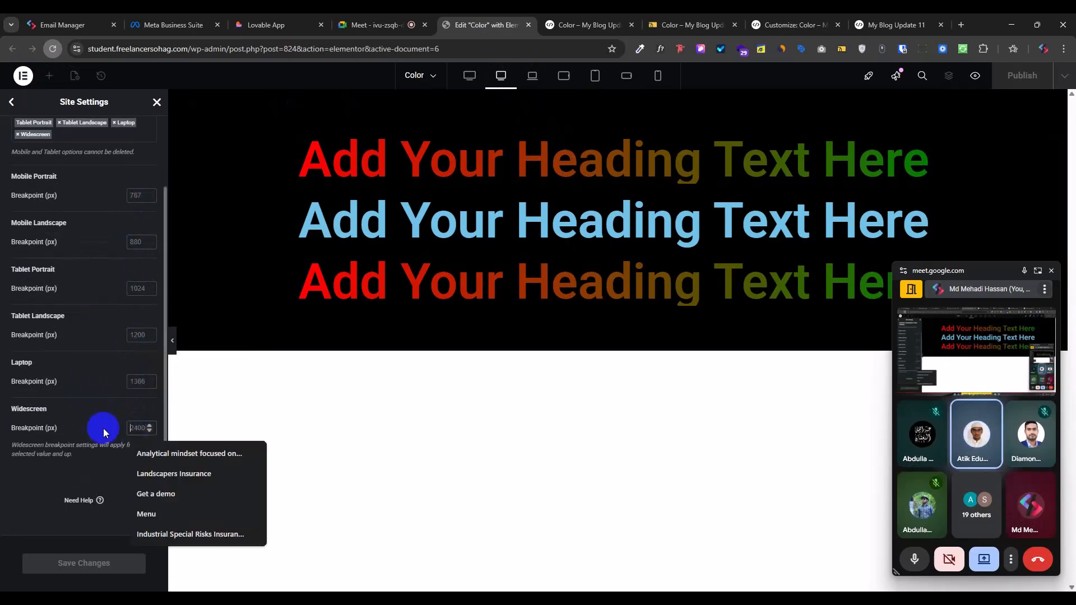
pyautogui.click(103, 428)
# Step: Switch to the browser preview of the Color page to view the gradient headings
pyautogui.click(585, 25)
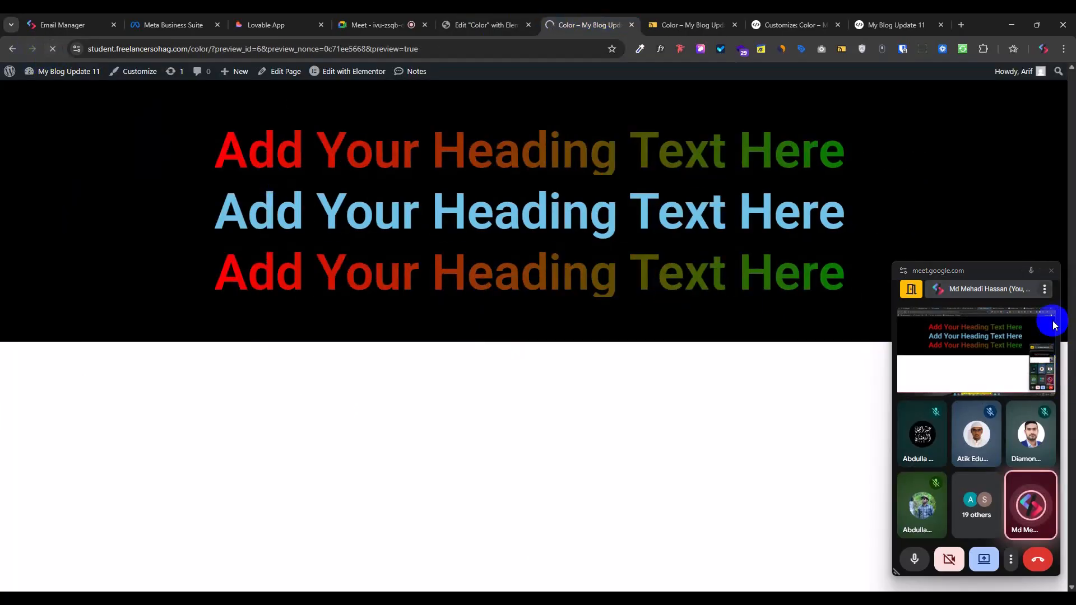
# Step: Return to the Color page in the Elementor editor and close the Site Settings
pyautogui.click(1053, 273)
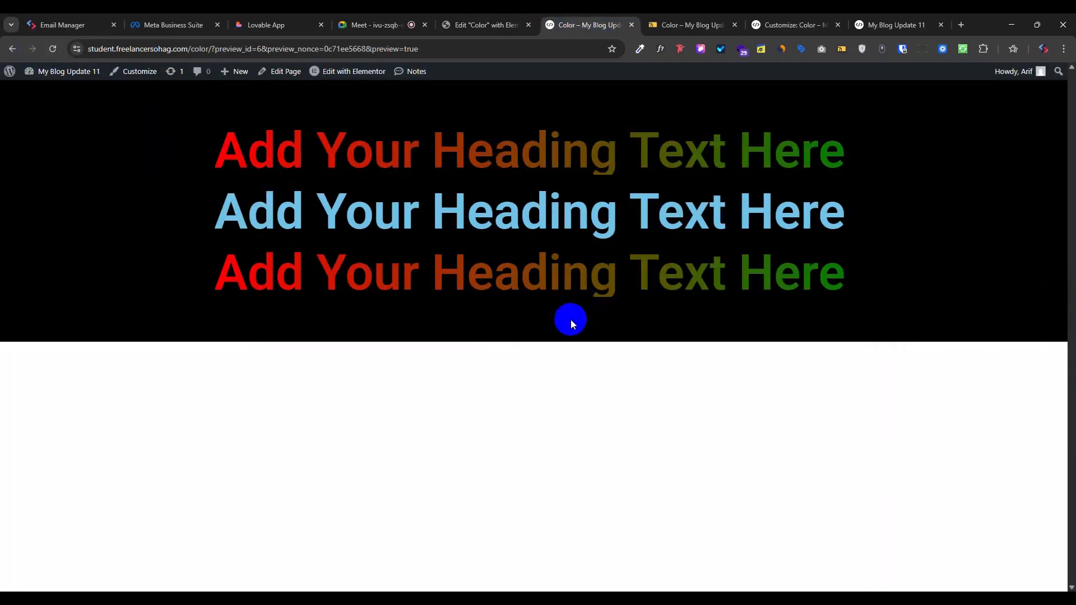
pyautogui.click(486, 24)
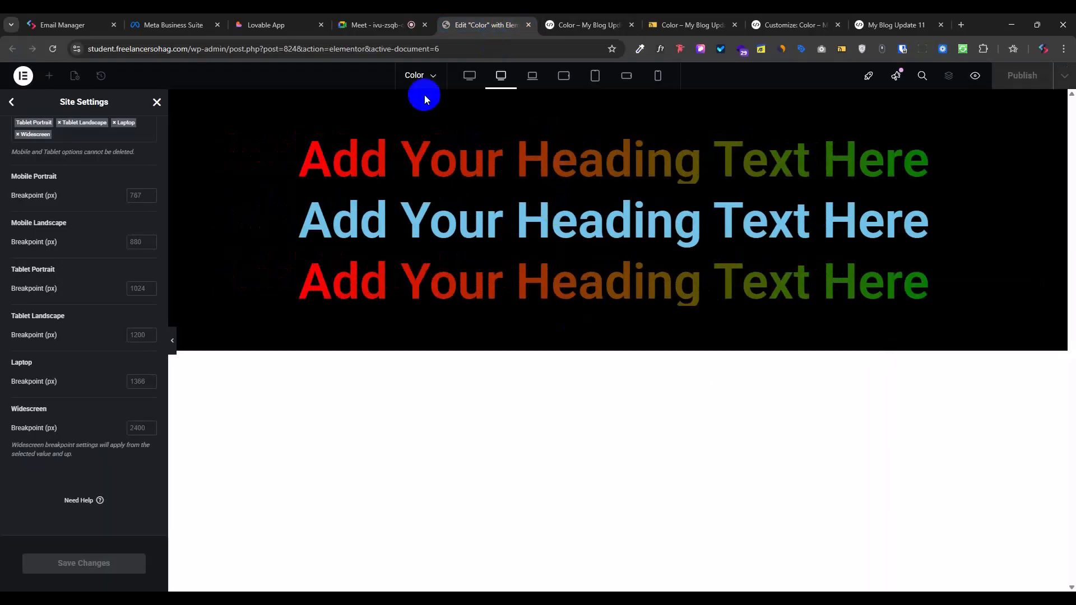
pyautogui.scroll(3, 98, 207)
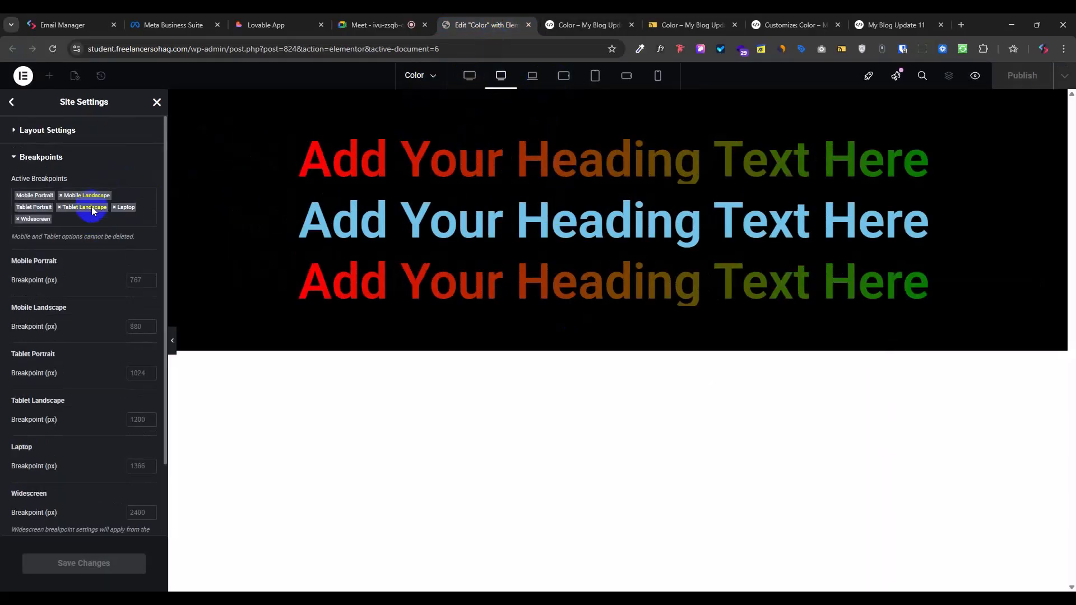
pyautogui.click(153, 102)
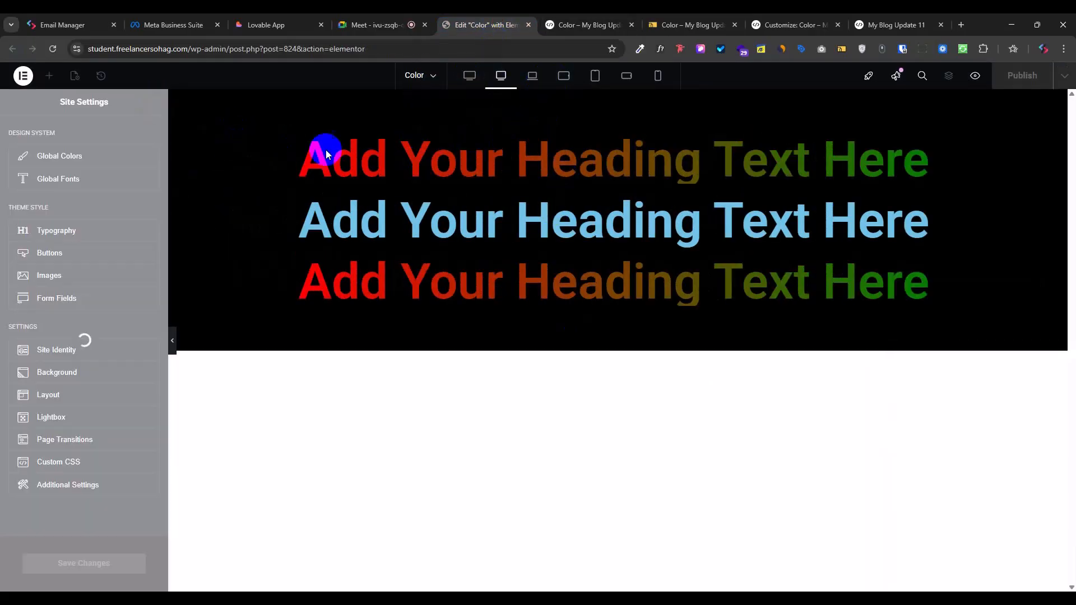
# Step: Set the first heading's typography size to 100 px for the widescreen breakpoint
pyautogui.click(344, 162)
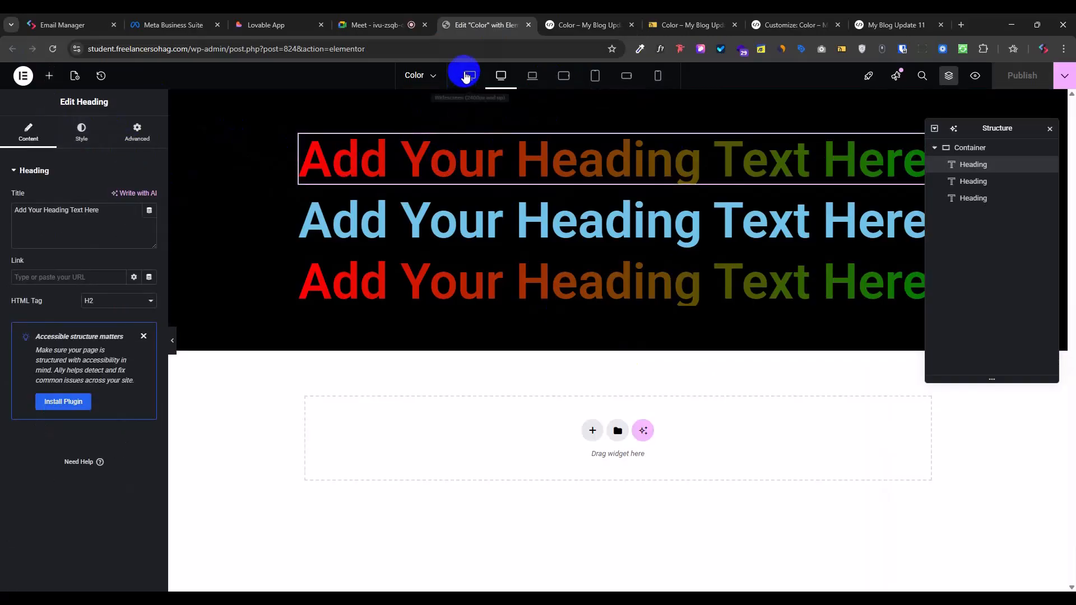
pyautogui.click(468, 75)
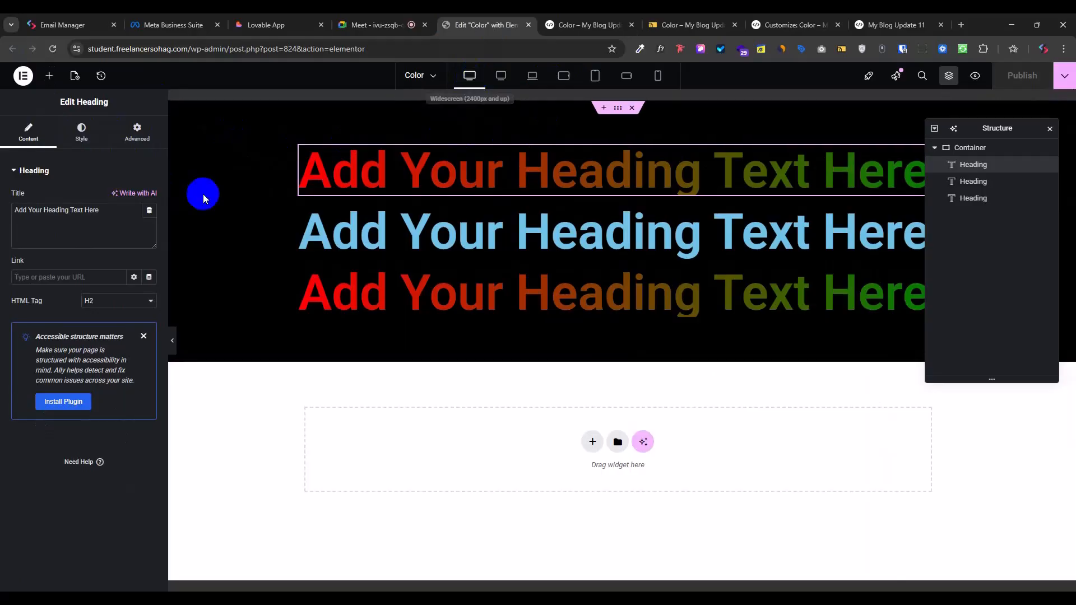
pyautogui.click(81, 132)
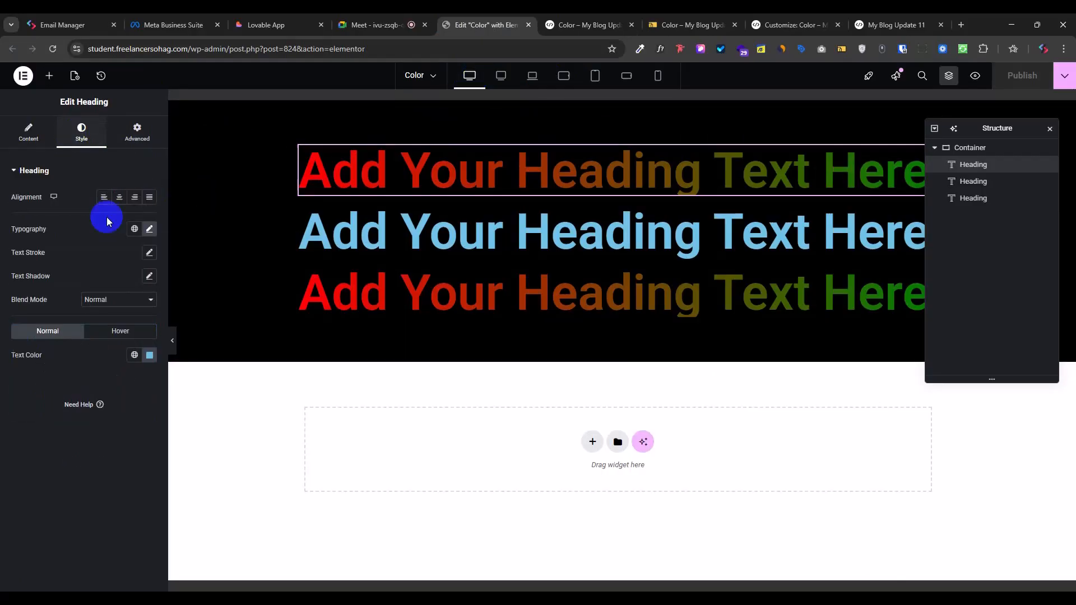
pyautogui.click(157, 238)
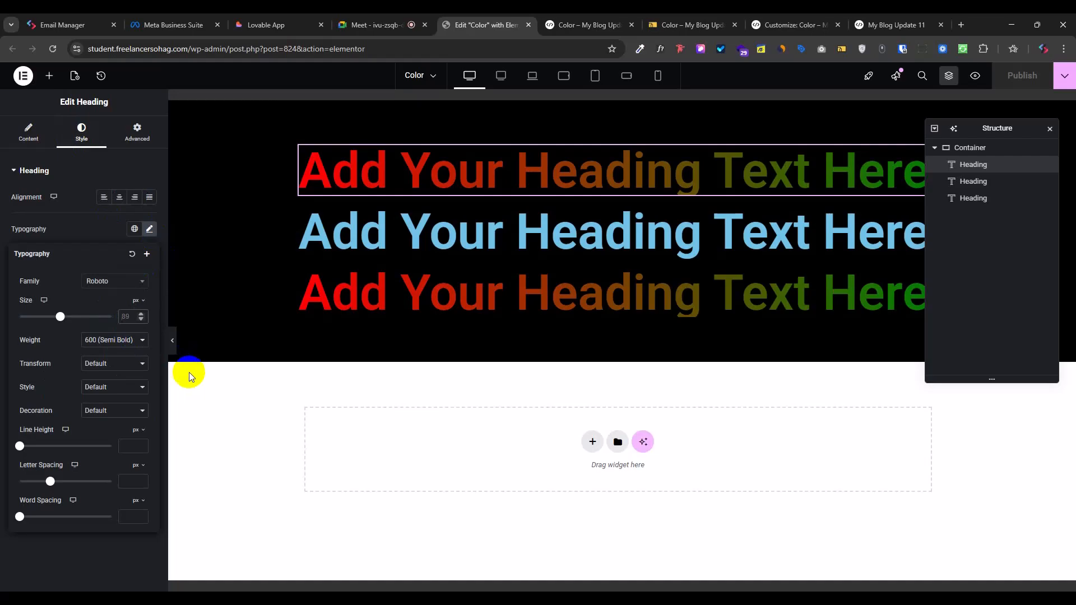
pyautogui.write('100')
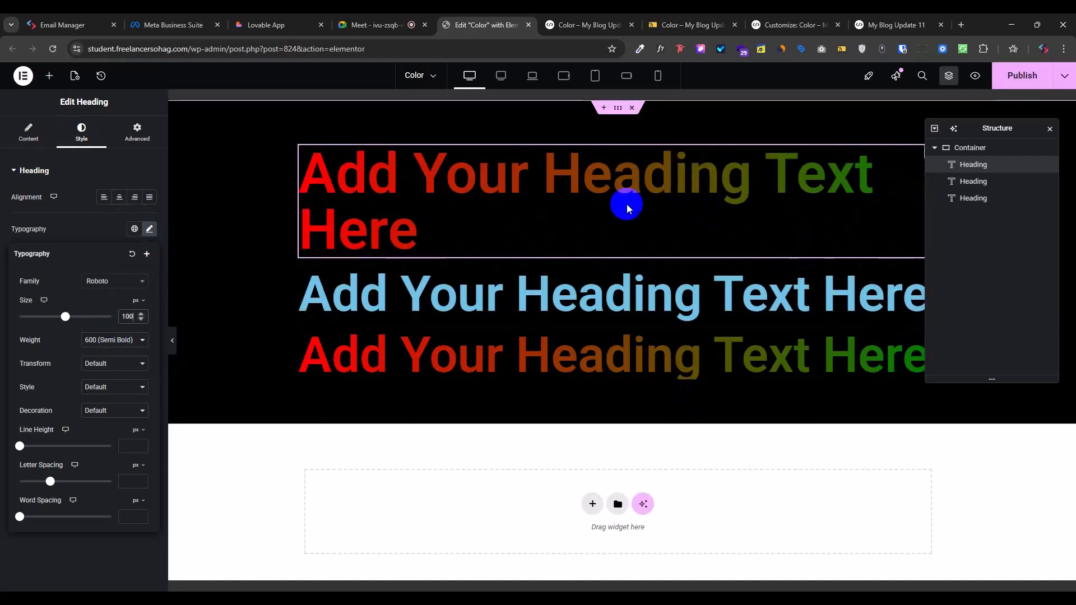
# Step: Delete the second and third headings from the container, keeping only the first gradient heading
pyautogui.rightClick(555, 302)
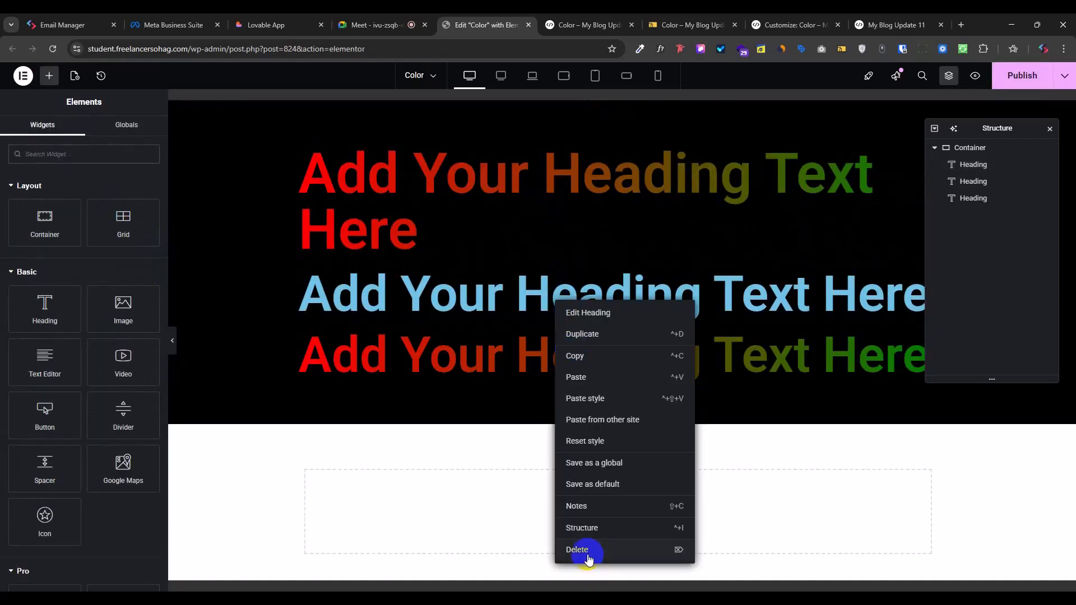
pyautogui.click(588, 560)
pyautogui.rightClick(523, 305)
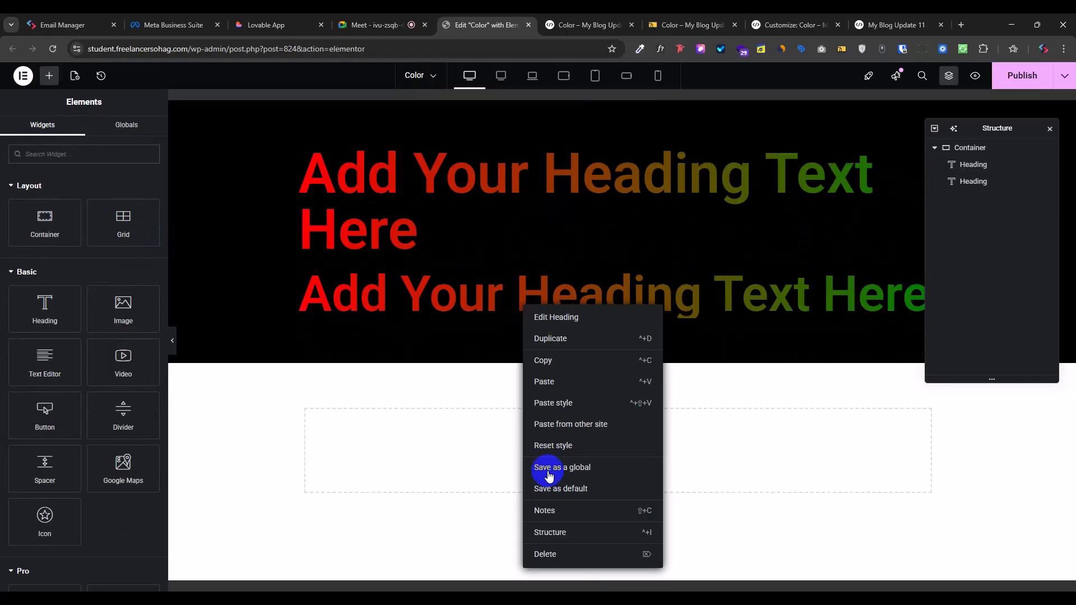
pyautogui.click(546, 555)
# Step: Increase the remaining heading's typography size slightly for the desktop breakpoint
pyautogui.click(557, 209)
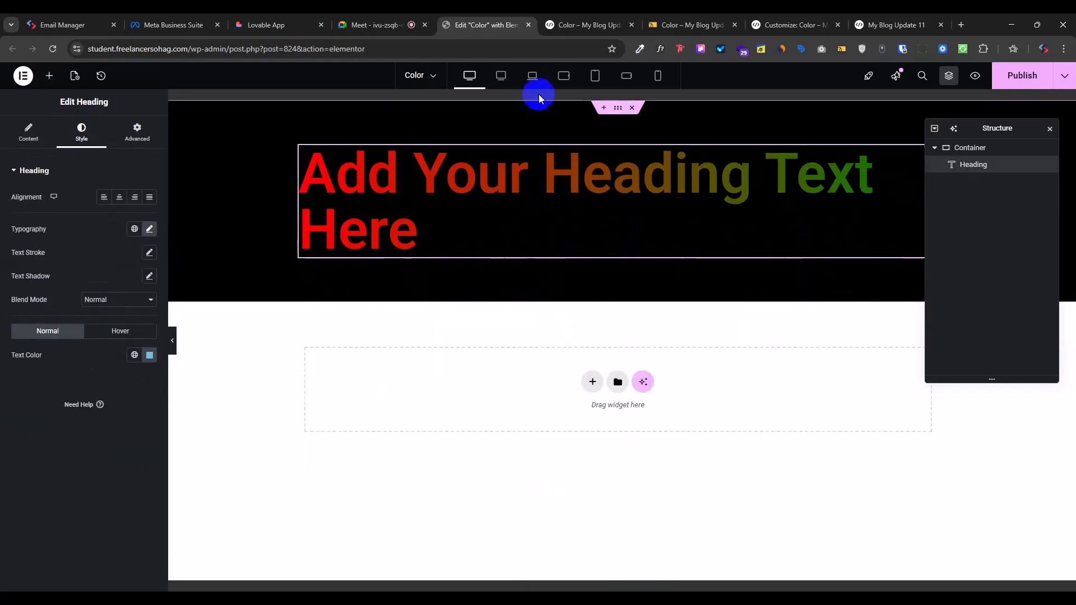
pyautogui.click(500, 75)
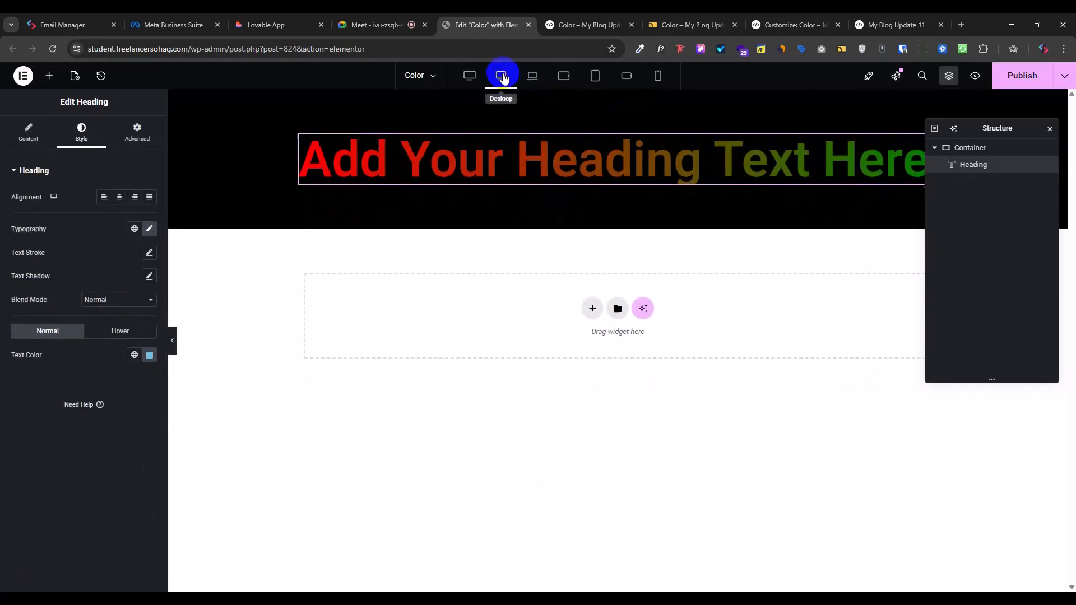
pyautogui.click(150, 229)
pyautogui.click(129, 315)
pyautogui.write('9')
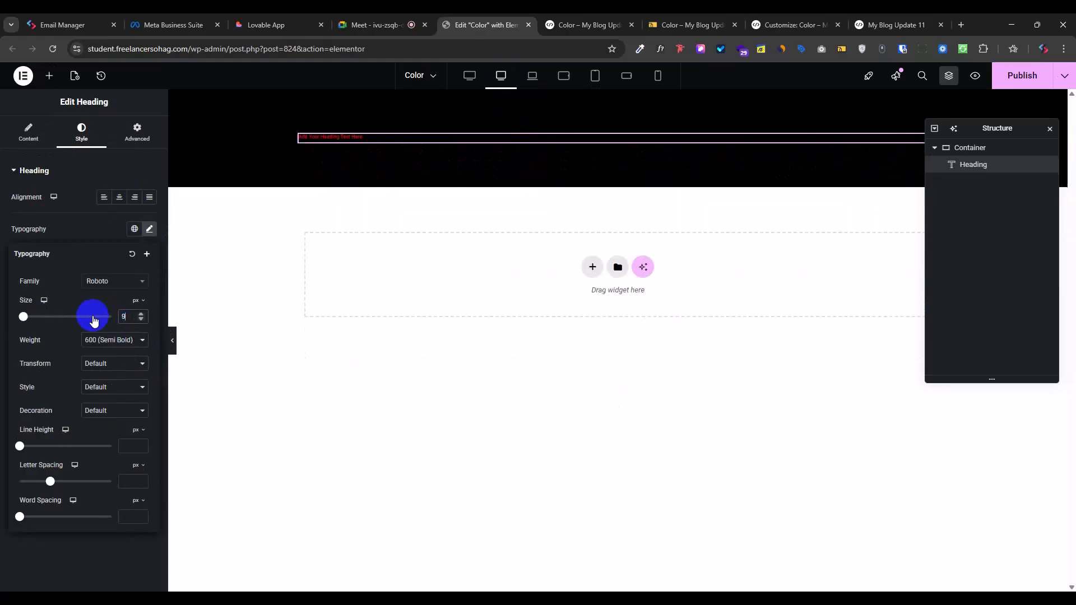
pyautogui.click(93, 317)
# Step: Set the heading's typography size to 80 px for laptop and 70 px for tablet landscape
pyautogui.click(538, 73)
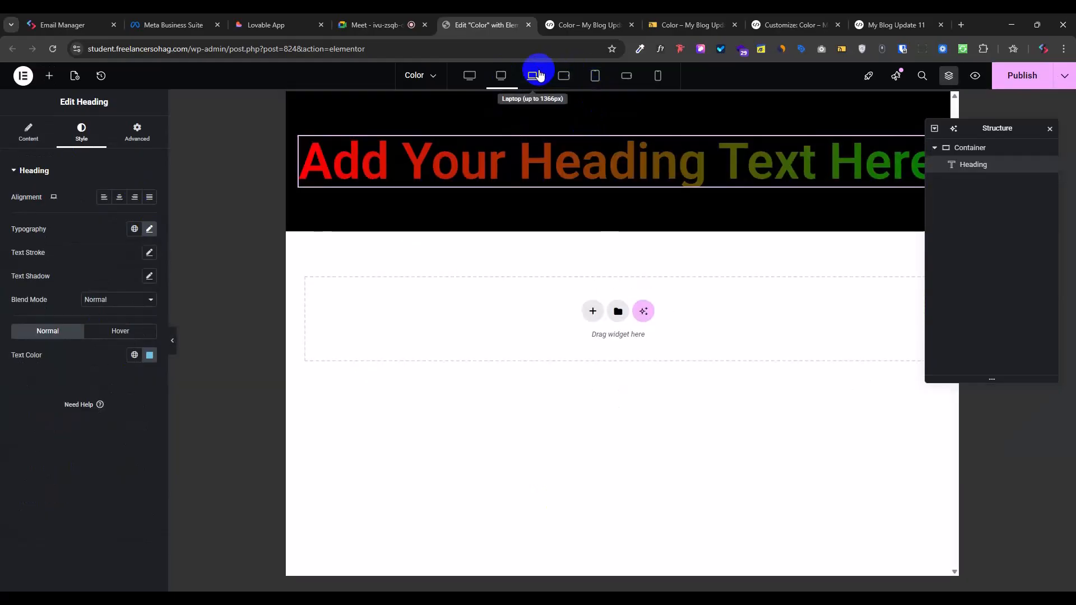
pyautogui.click(146, 231)
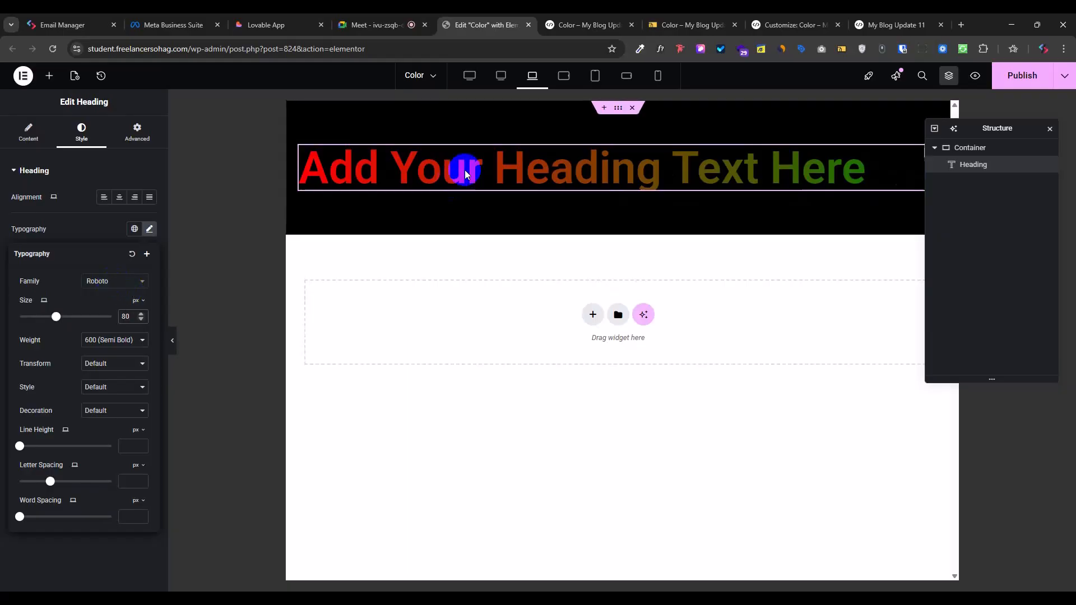
pyautogui.click(560, 79)
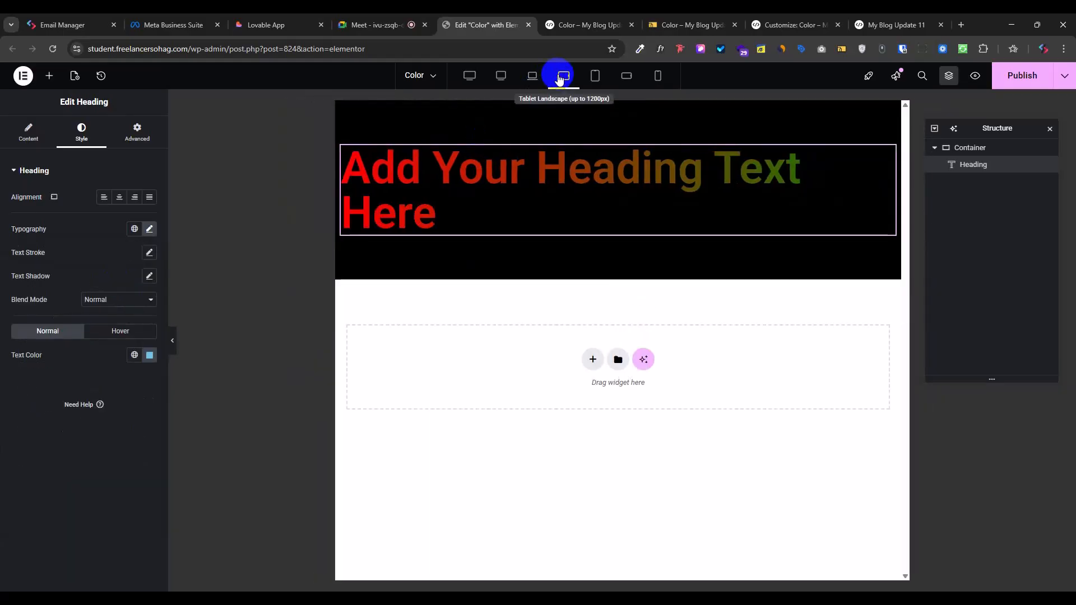
pyautogui.click(392, 164)
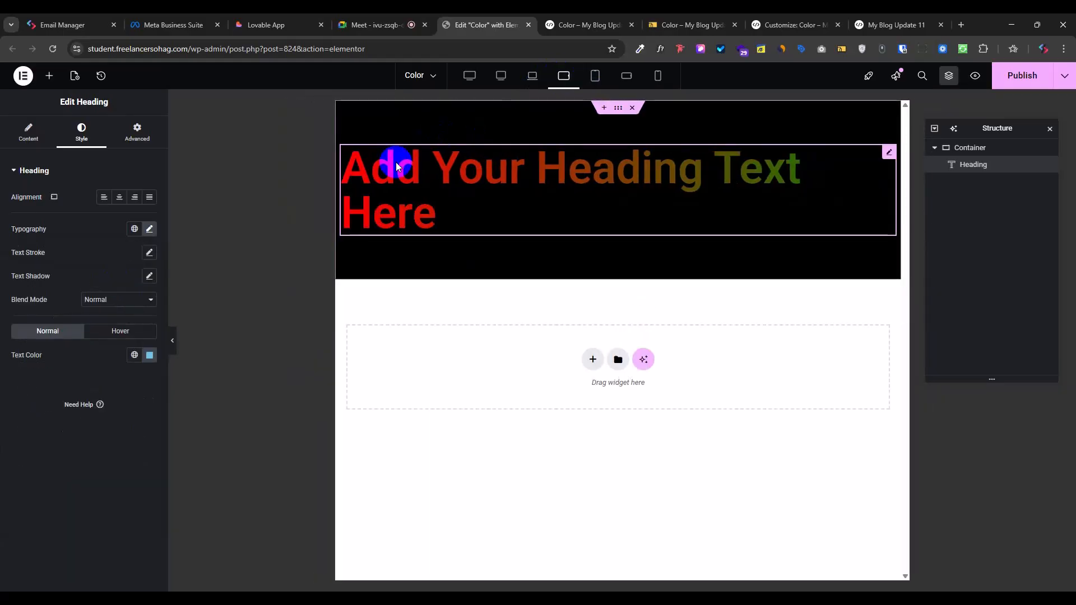
pyautogui.click(149, 229)
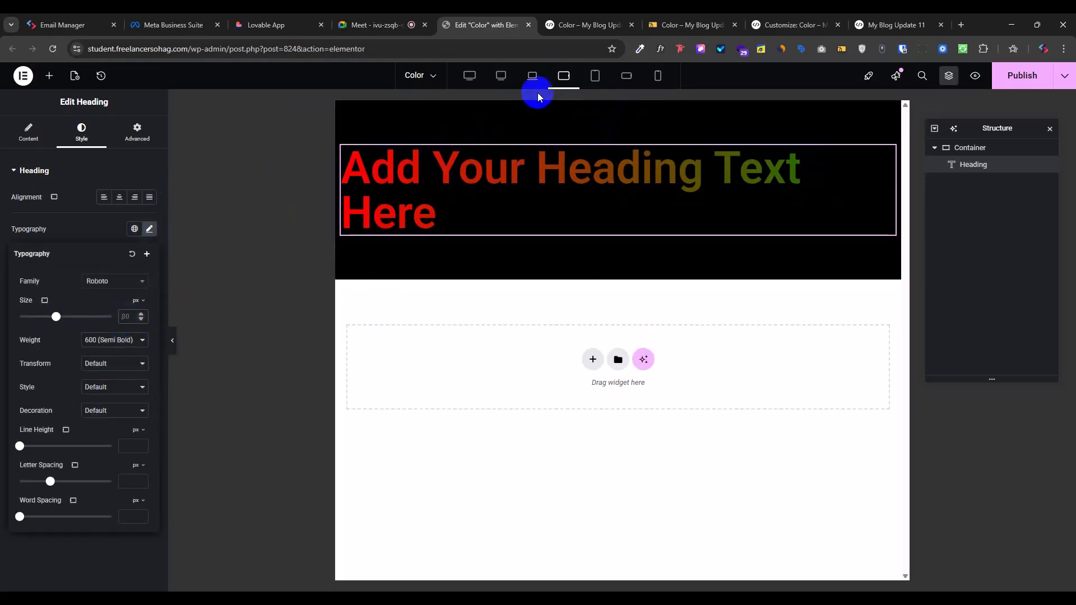
pyautogui.write('70')
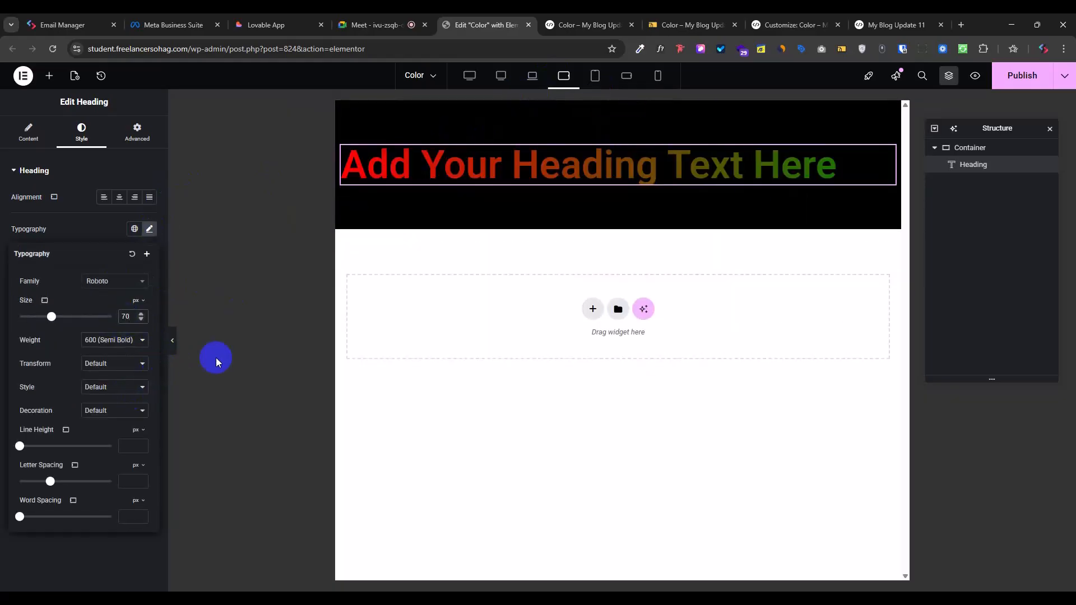
# Step: Set the heading's typography size to 60 px for tablet portrait and 50 px for mobile landscape
pyautogui.click(600, 77)
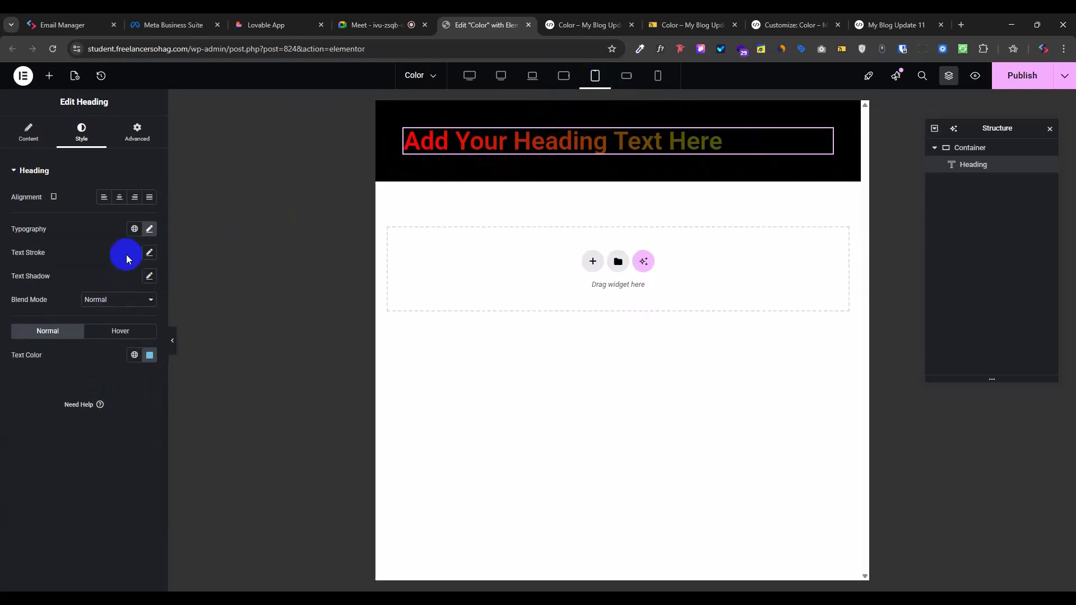
pyautogui.click(149, 228)
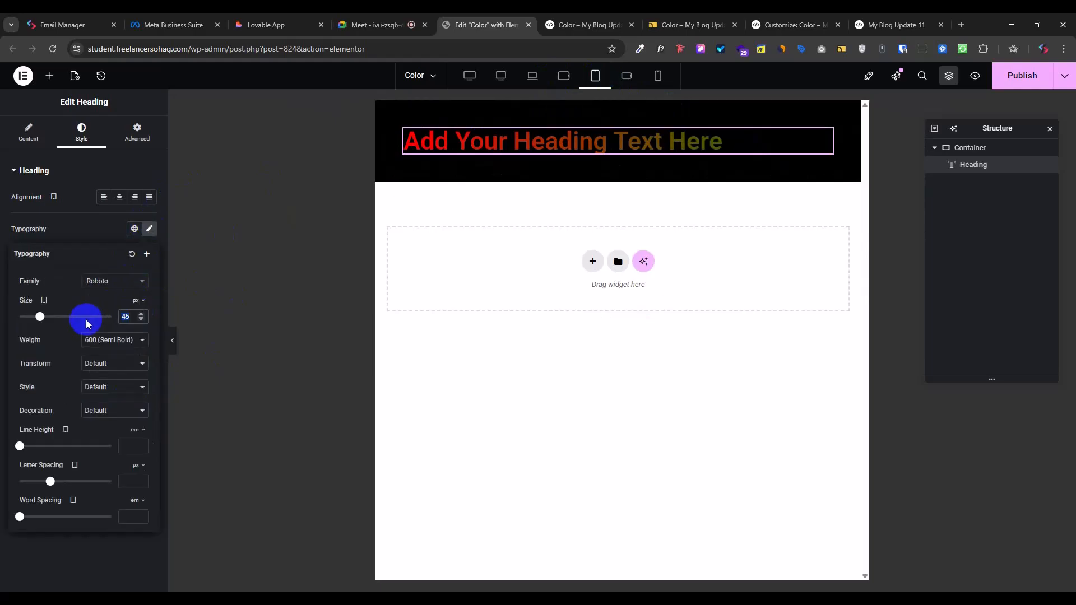
pyautogui.write('60')
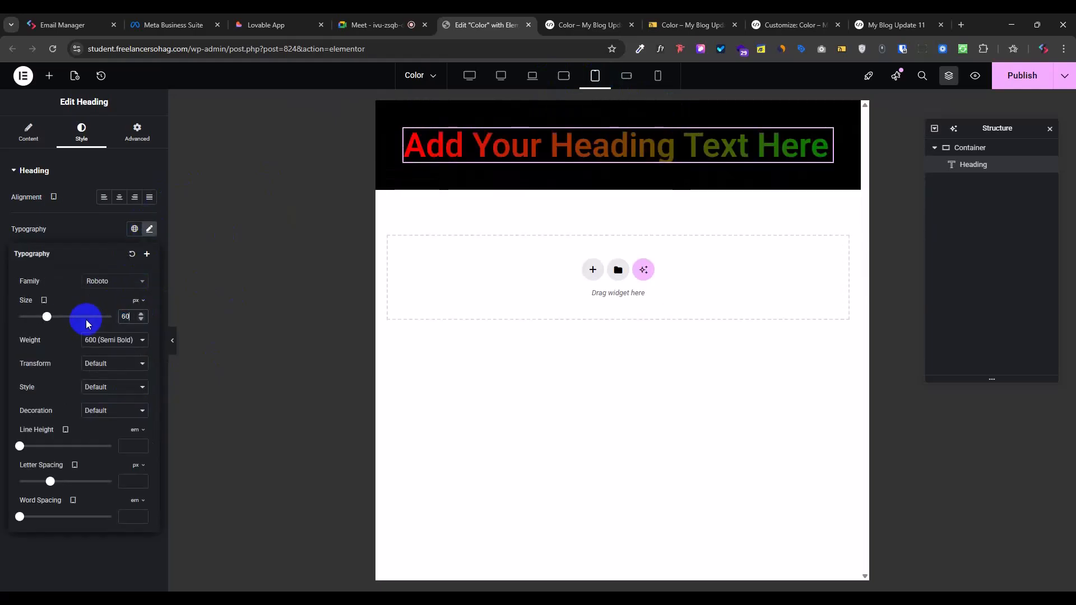
pyautogui.click(626, 76)
pyautogui.click(148, 232)
pyautogui.click(130, 320)
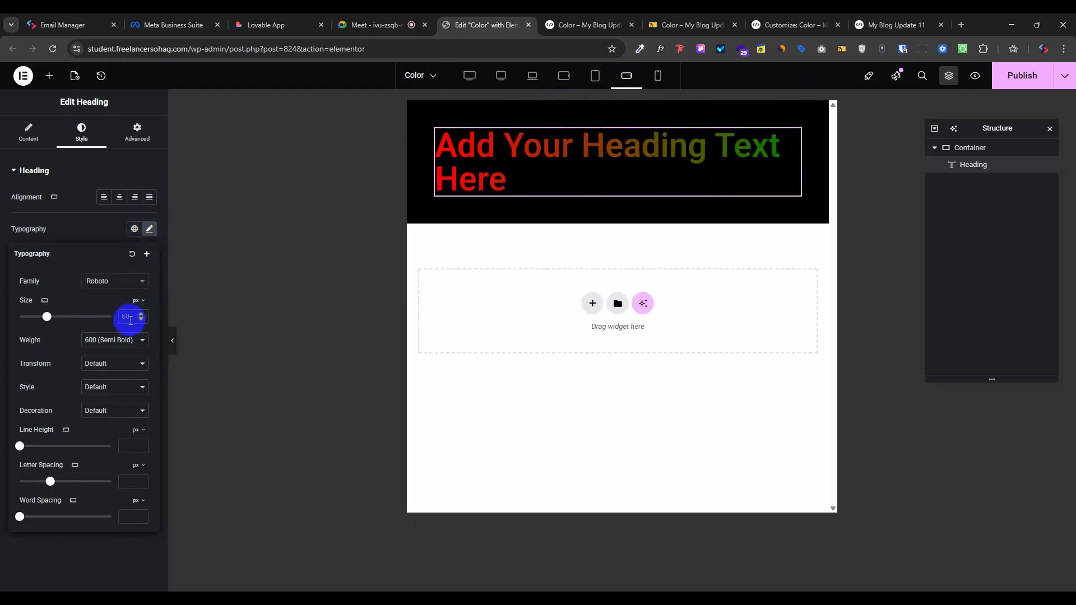
pyautogui.write('50')
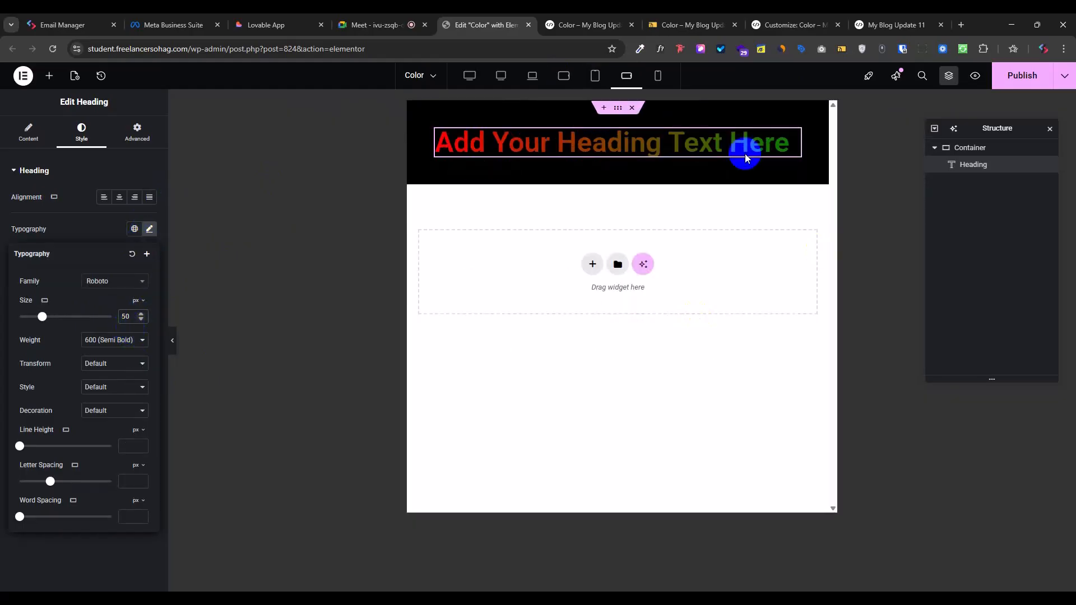
# Step: Open the heading's typography size for mobile portrait, and publish the page changes
pyautogui.click(656, 75)
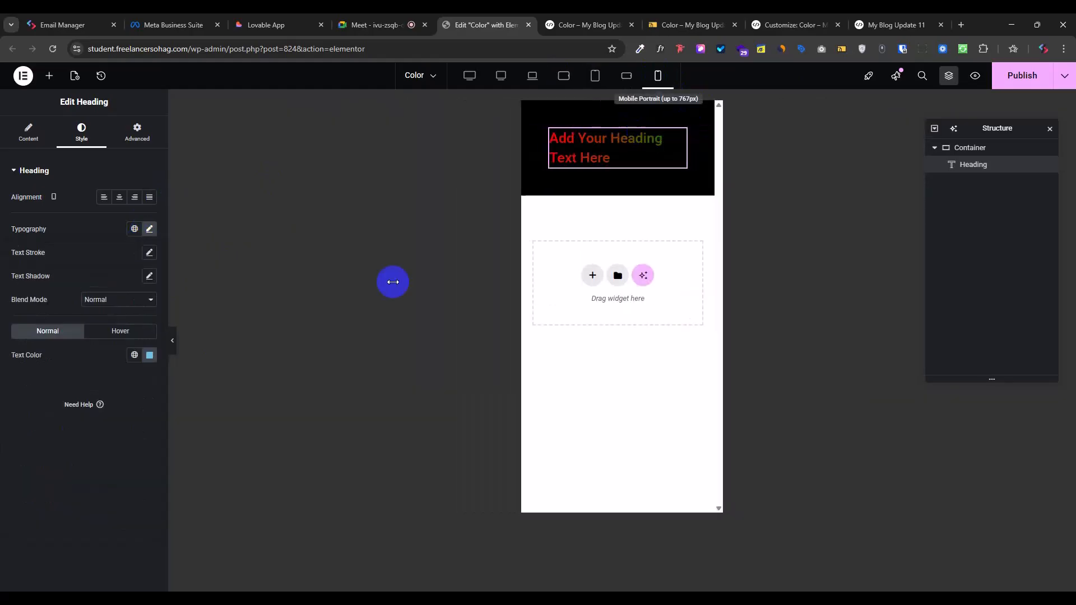
pyautogui.click(149, 229)
pyautogui.doubleClick(131, 320)
pyautogui.click(1022, 75)
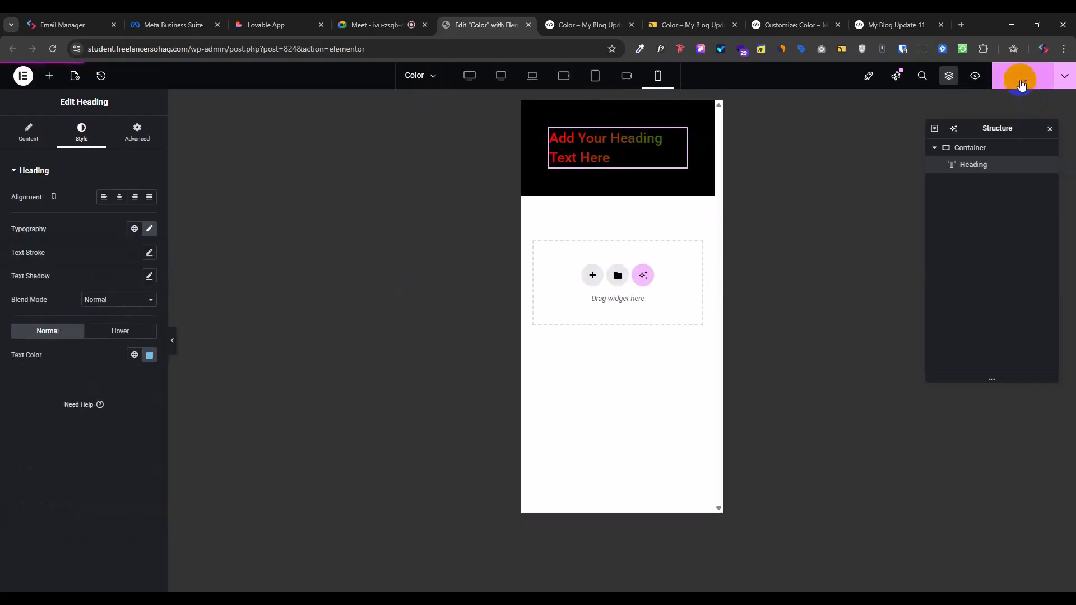
# Step: Reload the Color page preview and load its plain address without the preview parameters
pyautogui.click(583, 24)
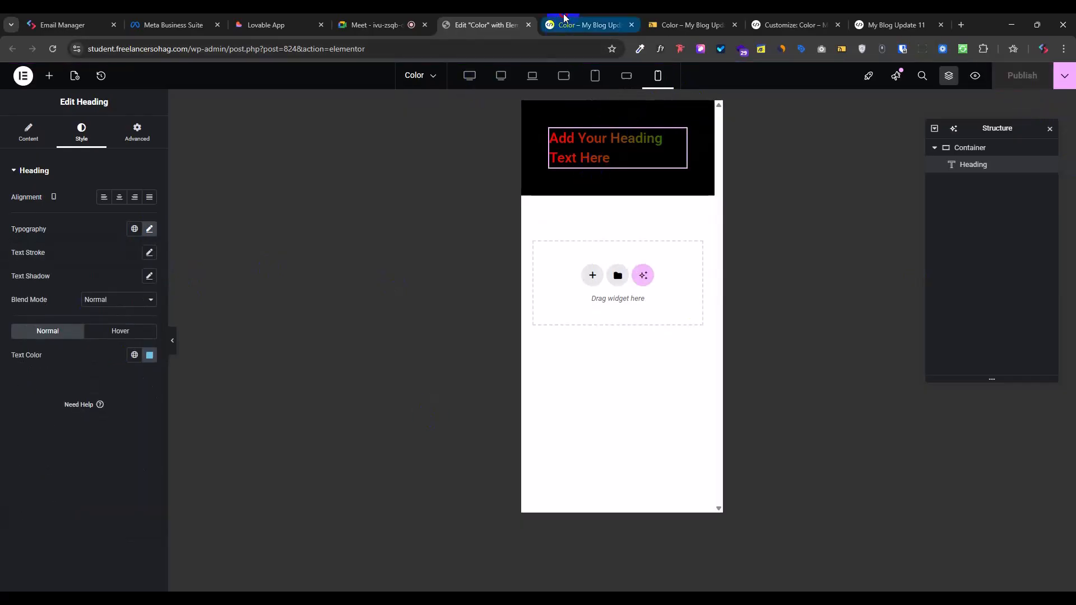
pyautogui.click(53, 49)
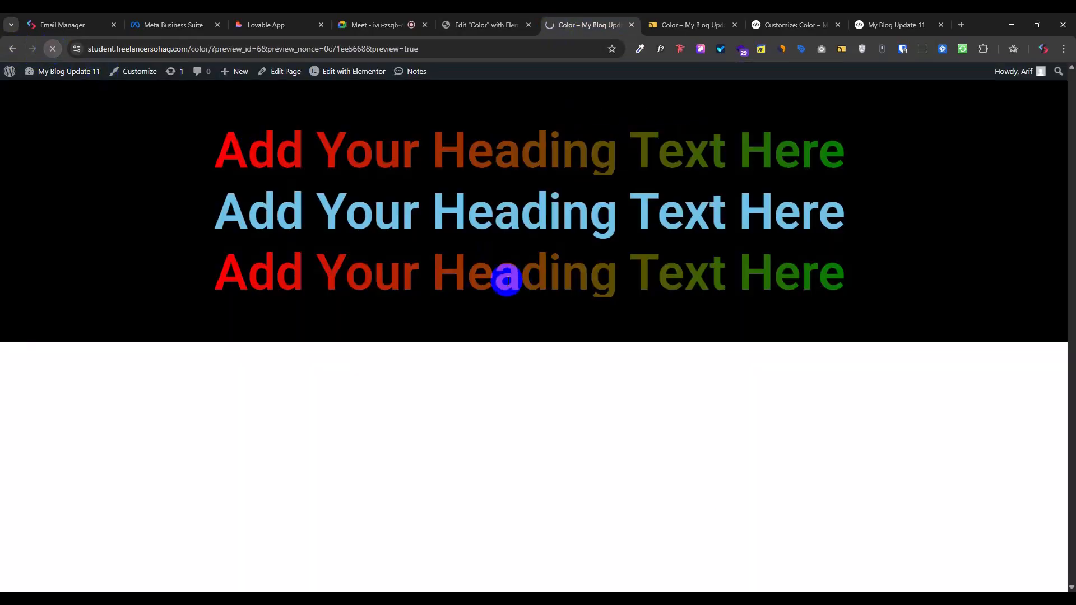
pyautogui.moveTo(213, 48); pyautogui.dragTo(931, 184)
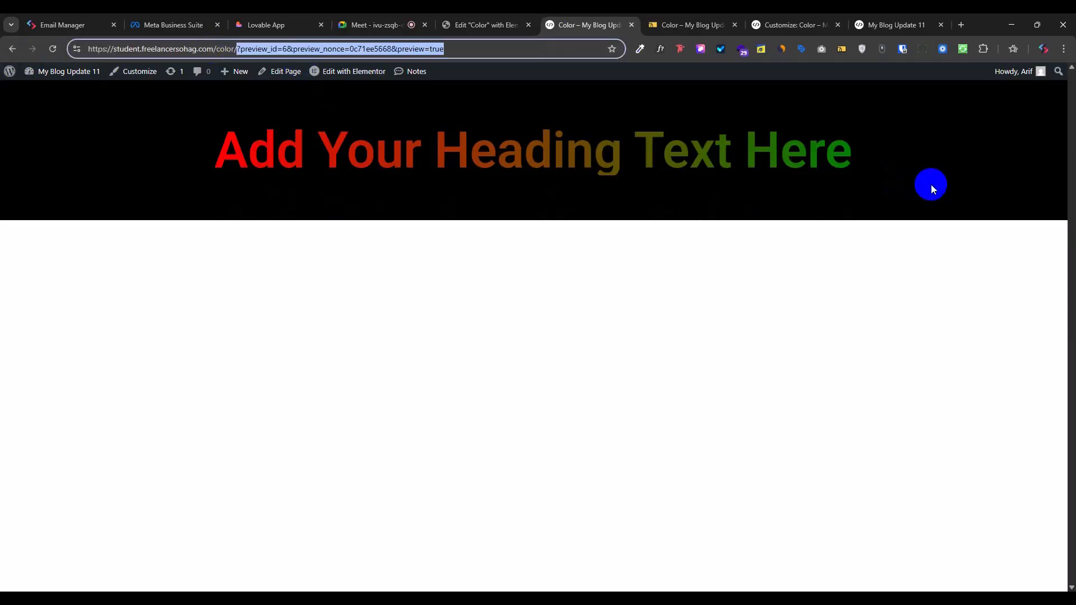
pyautogui.press('BackSpace')
pyautogui.press('Return')
# Step: Inspect the live Color page in responsive device emulation, shrinking the developer tools pane to enlarge the preview
pyautogui.rightClick(487, 449)
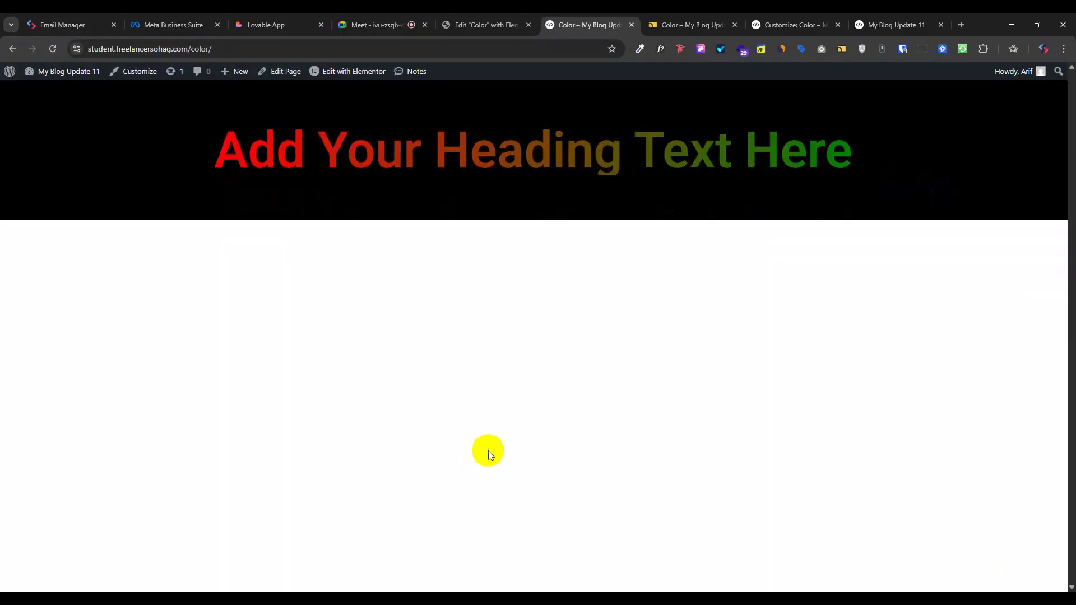
pyautogui.click(540, 435)
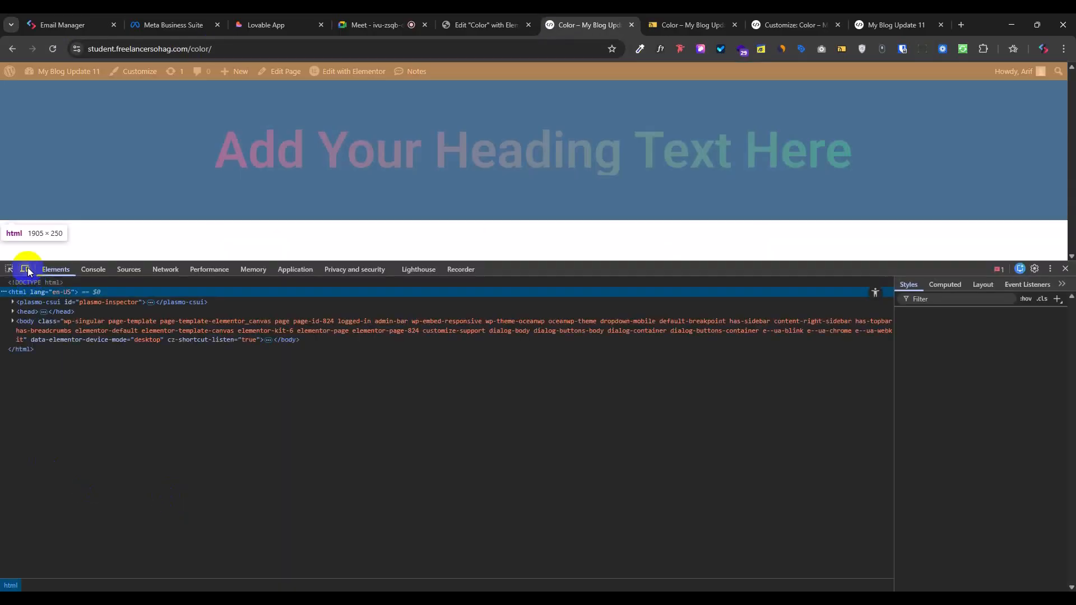
pyautogui.click(25, 269)
pyautogui.moveTo(800, 263); pyautogui.dragTo(800, 552)
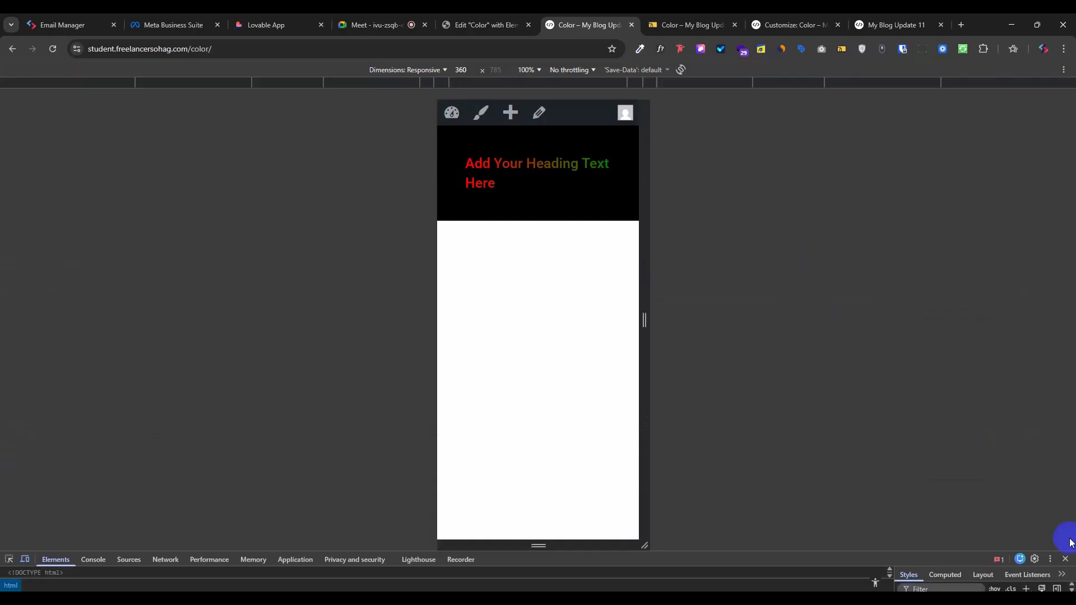
# Step: Set the emulated viewport width to 3000 px to check the heading at widescreen size
pyautogui.click(460, 70)
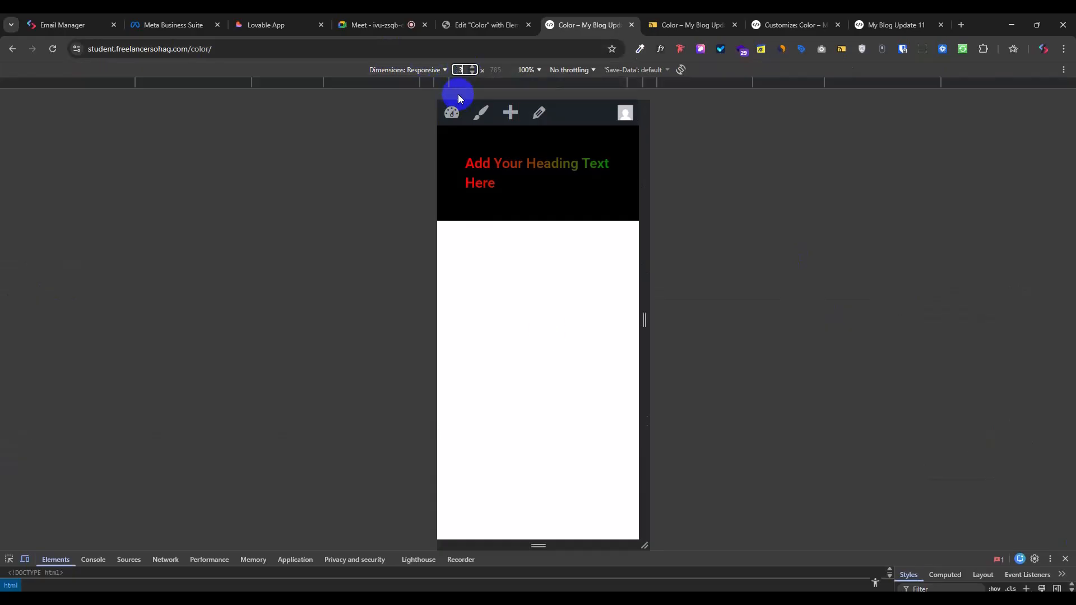
pyautogui.write('3000')
pyautogui.press('Return')
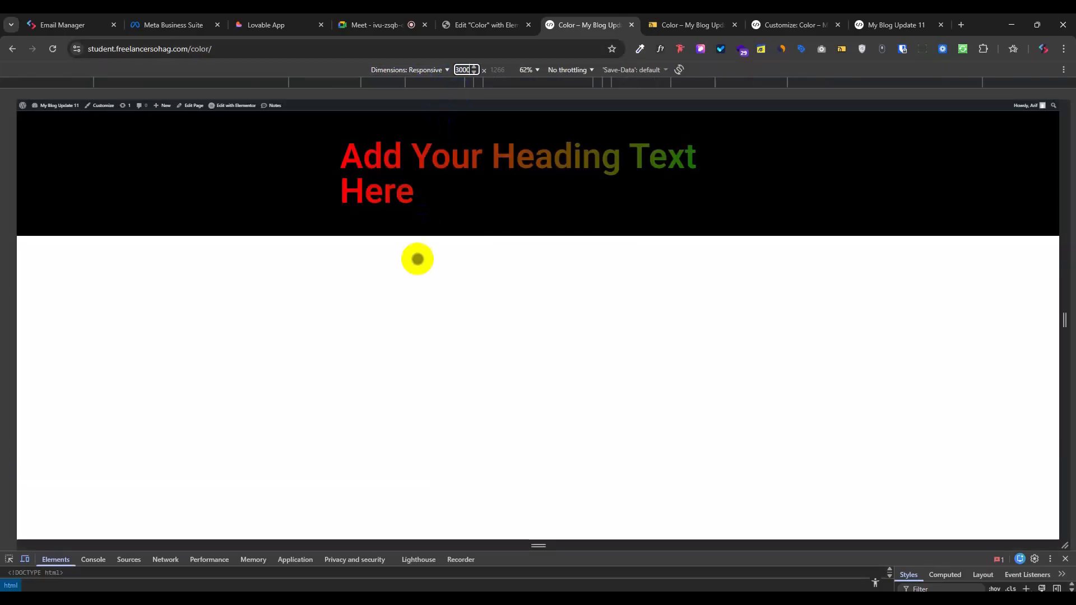
# Step: Enlarge the developer tools pane and inspect the heading element to view its font-size rule at 3000 px width
pyautogui.moveTo(704, 560); pyautogui.dragTo(729, 466)
pyautogui.click(8, 467)
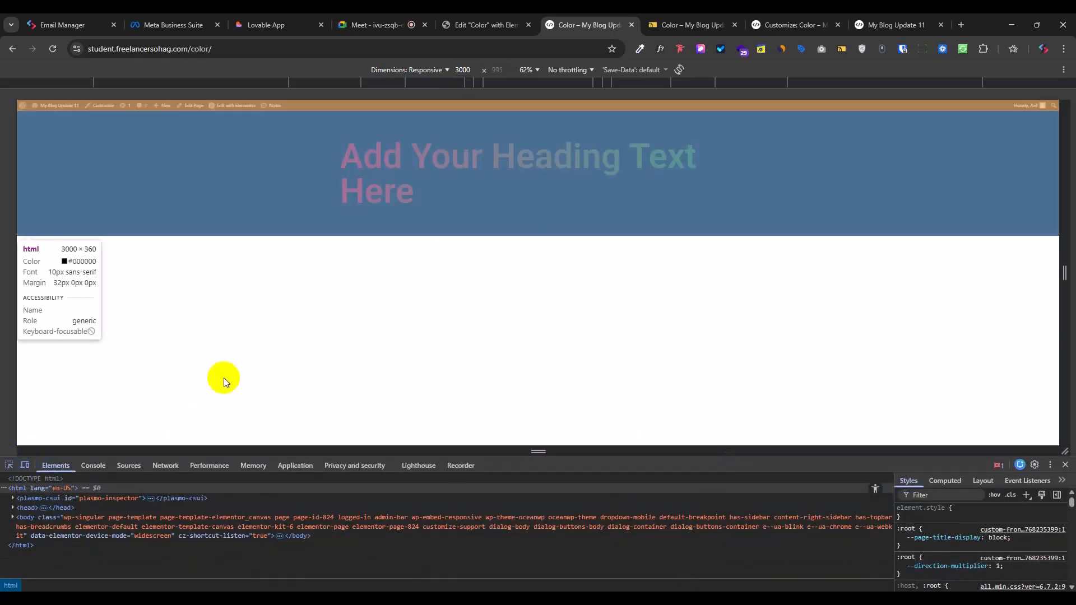
pyautogui.click(518, 161)
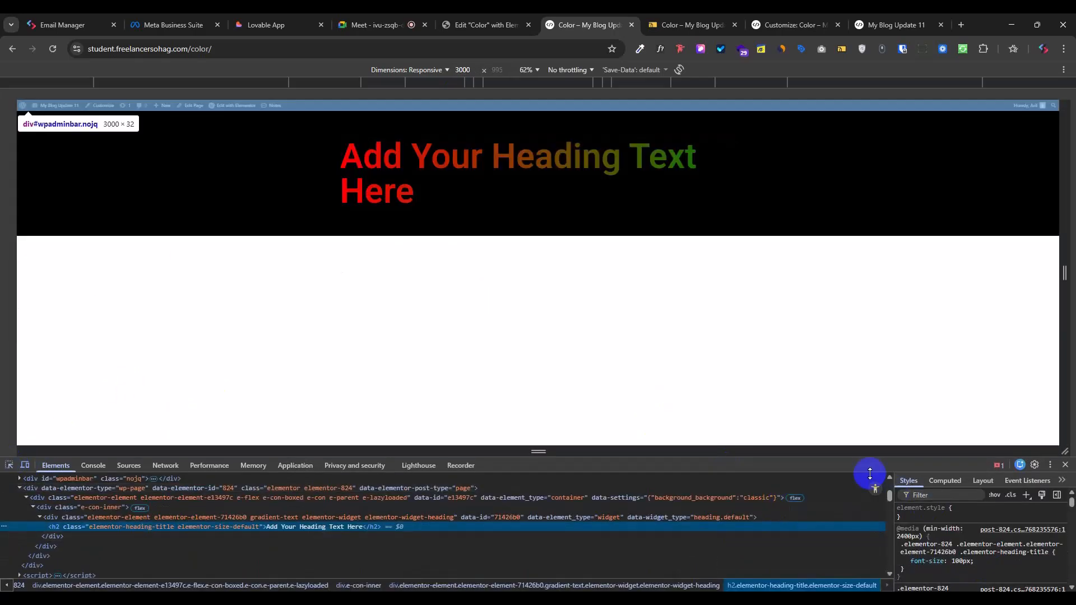
pyautogui.moveTo(858, 457); pyautogui.dragTo(948, 343)
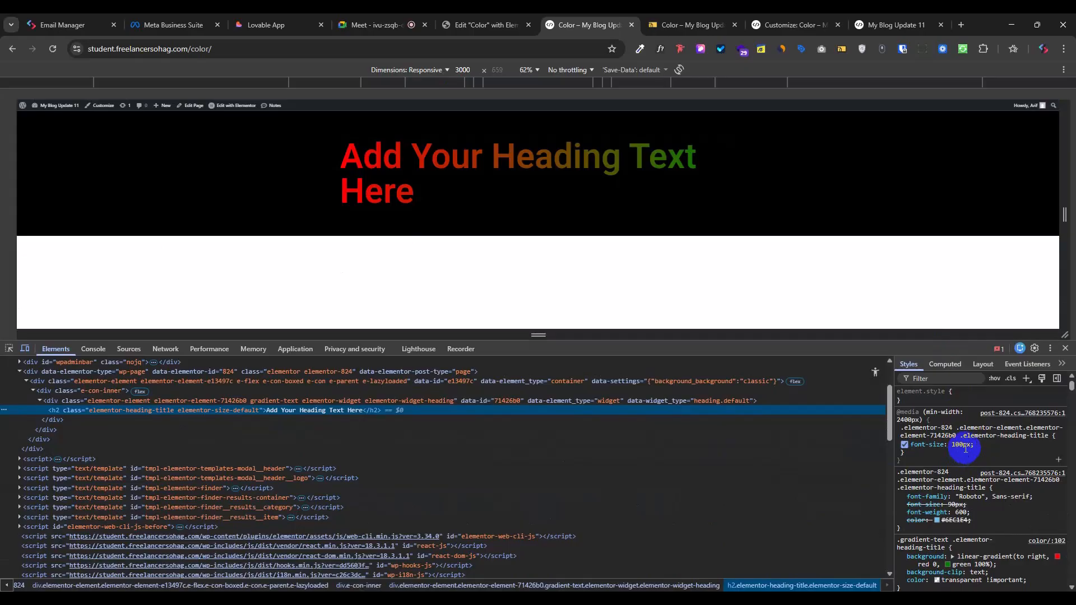
# Step: Try to open Site Settings in the Elementor editor for the Color page, and reload the editor
pyautogui.click(486, 25)
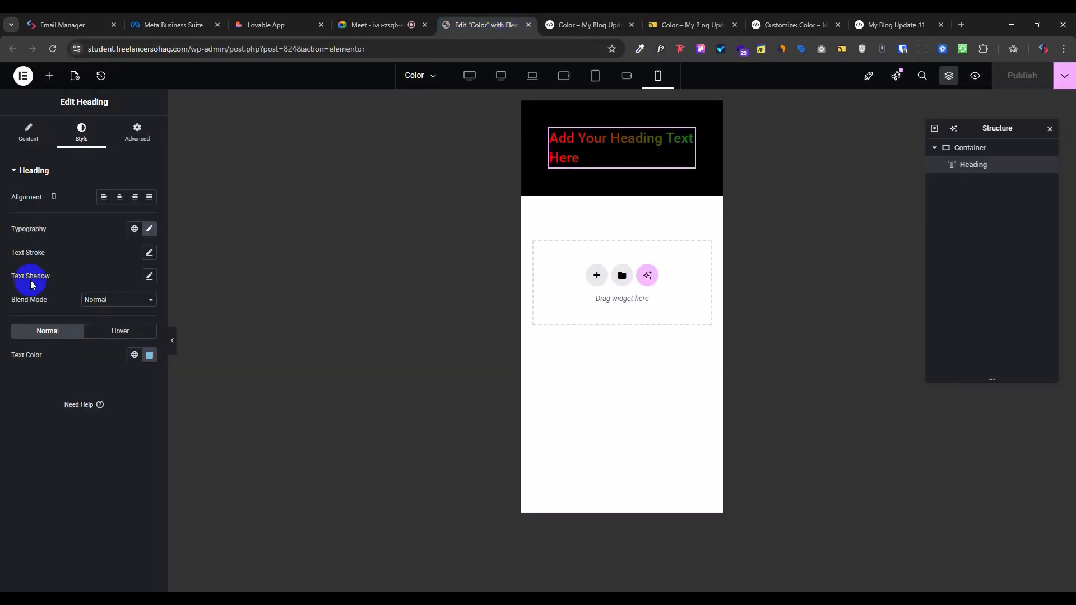
pyautogui.click(35, 77)
pyautogui.click(71, 106)
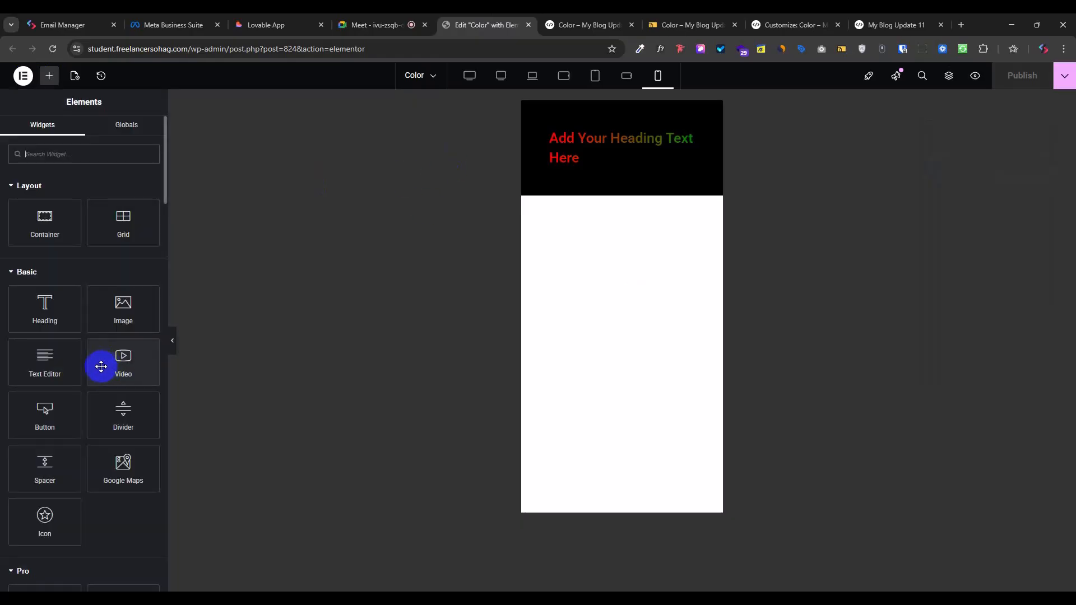
pyautogui.click(23, 75)
pyautogui.click(53, 106)
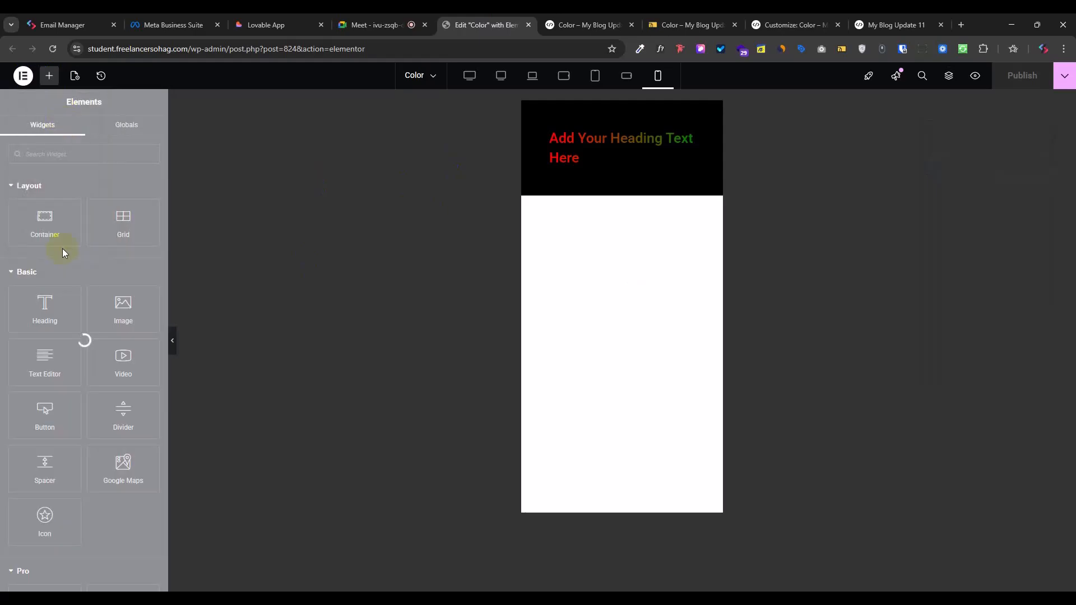
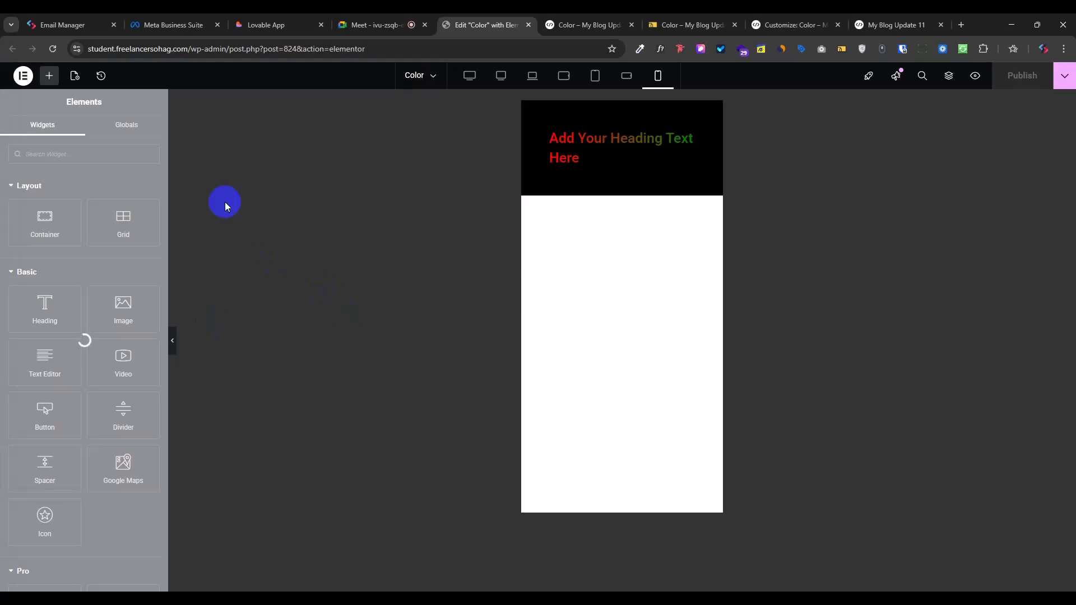
pyautogui.click(74, 71)
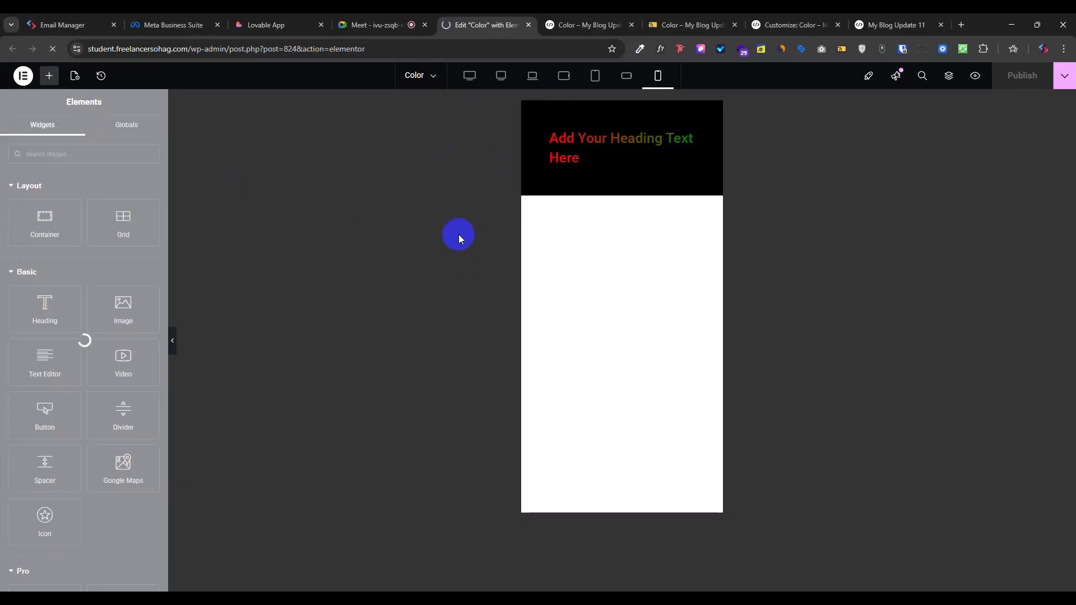
# Step: Return to the live Color page and reduce the emulated viewport width to 2401 px
pyautogui.click(588, 25)
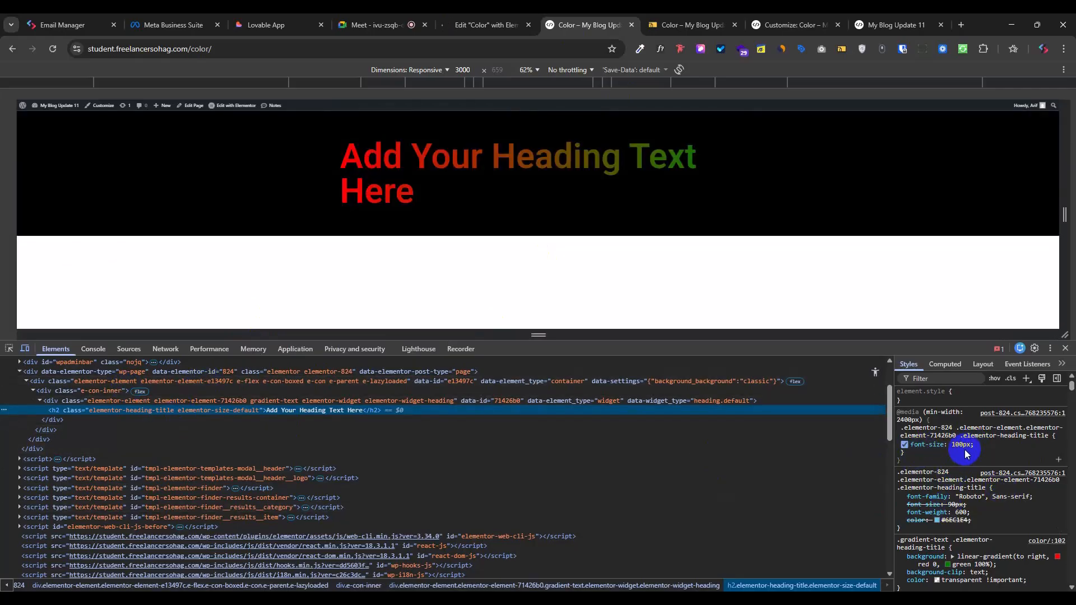
pyautogui.moveTo(1058, 238); pyautogui.dragTo(965, 279)
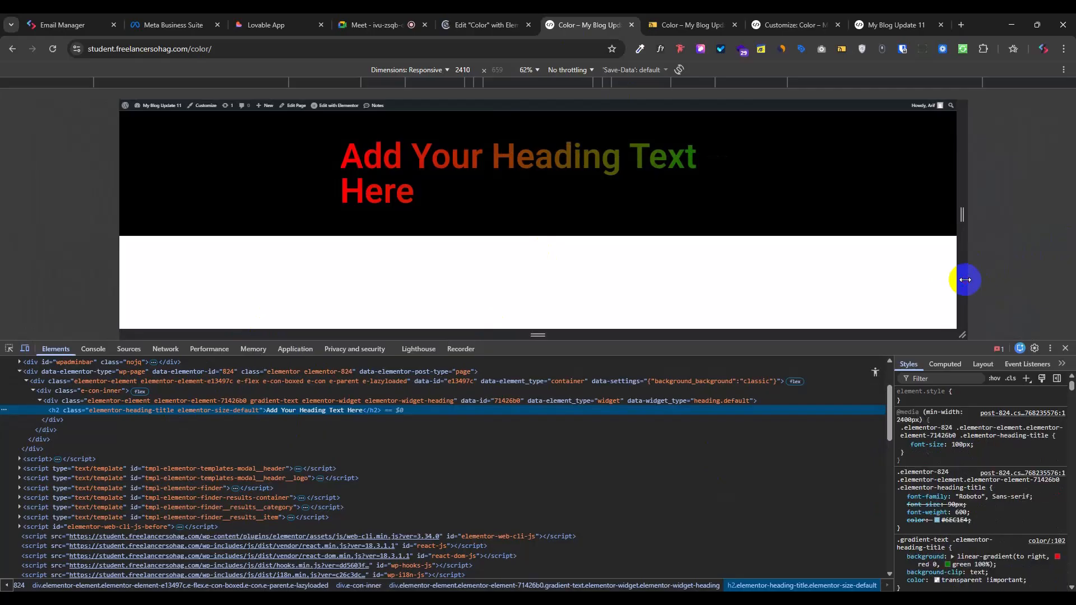
pyautogui.click(474, 70)
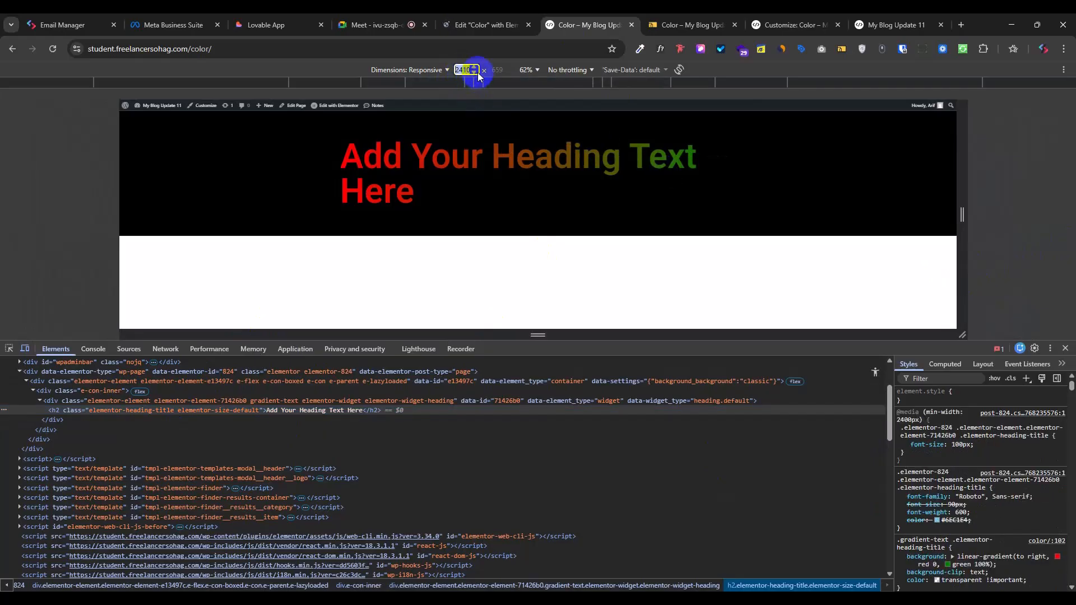
pyautogui.click(474, 72)
pyautogui.click(474, 73)
pyautogui.click(474, 73)
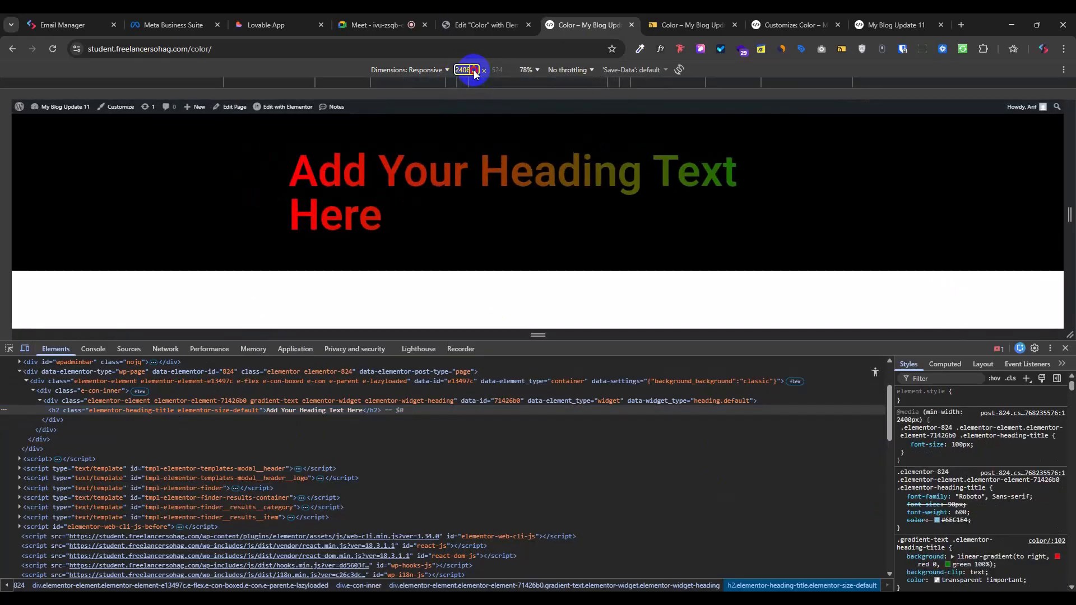
pyautogui.click(474, 73)
pyautogui.click(474, 73)
pyautogui.click(474, 73)
pyautogui.click(474, 73)
pyautogui.click(474, 73)
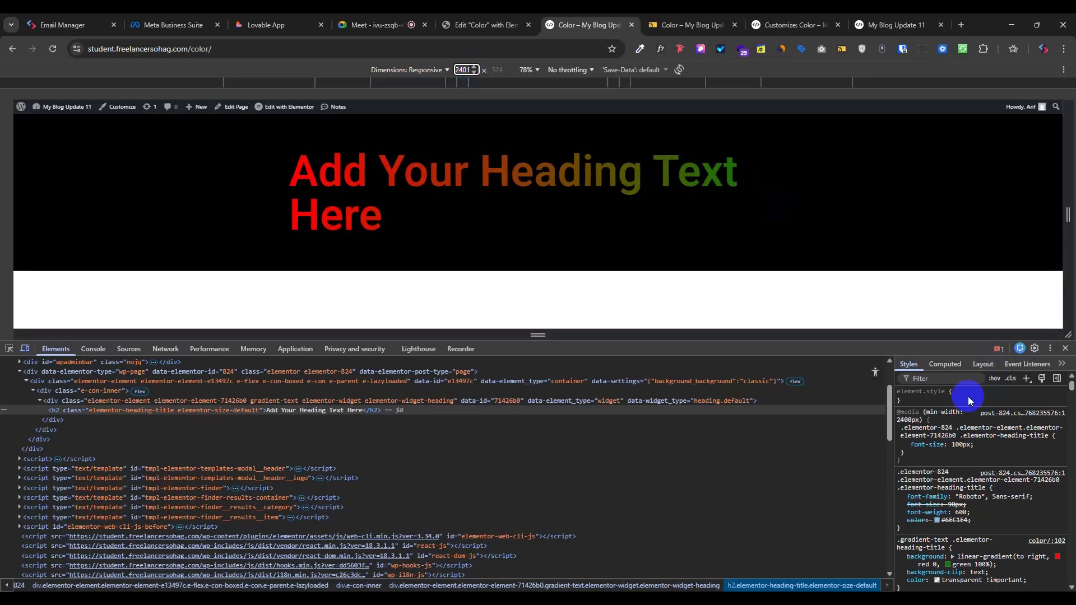
# Step: Check the heading's font-size rule, and lower the viewport width to 2399 px to compare the font size below the widescreen breakpoint
pyautogui.click(962, 445)
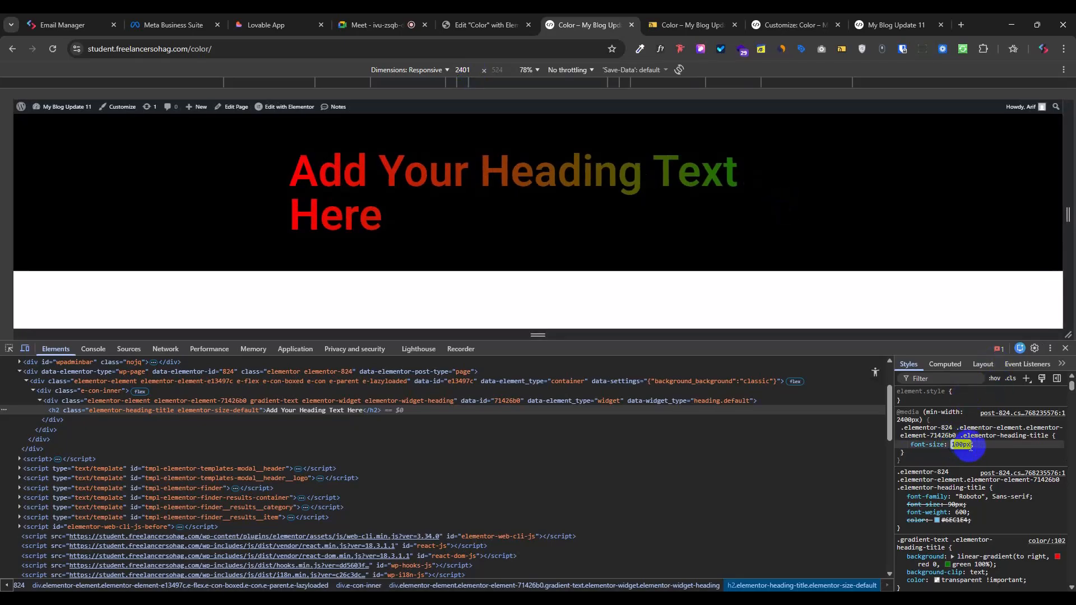
pyautogui.click(981, 462)
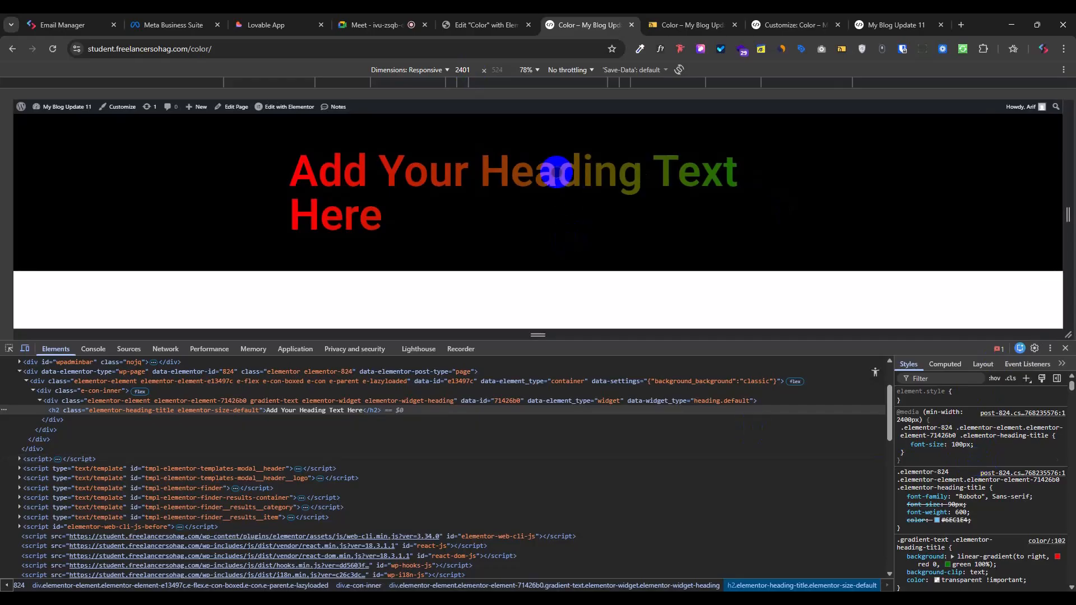
pyautogui.click(474, 72)
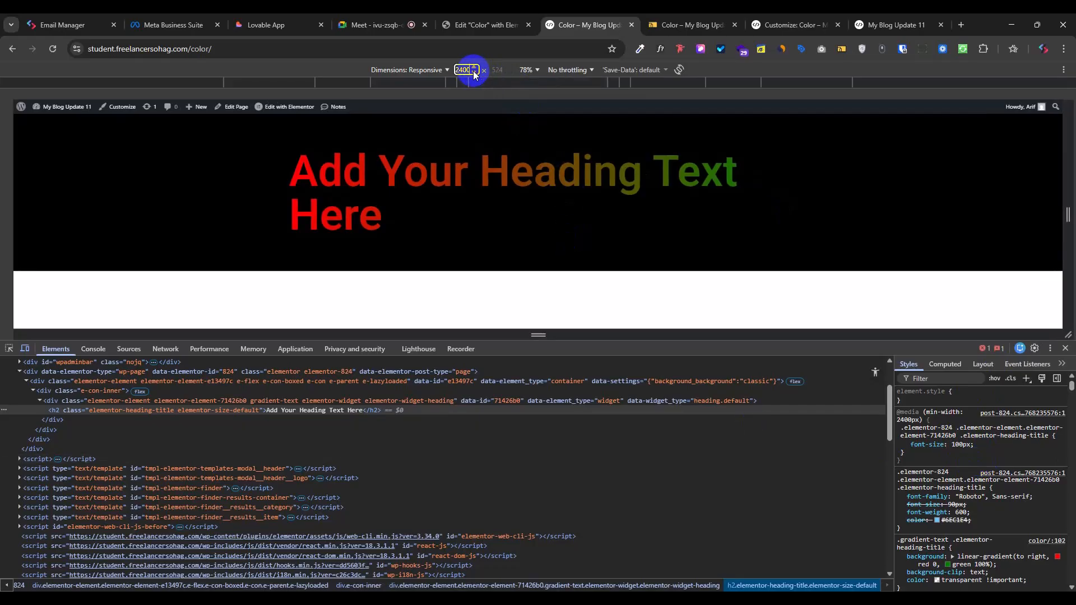
pyautogui.click(474, 72)
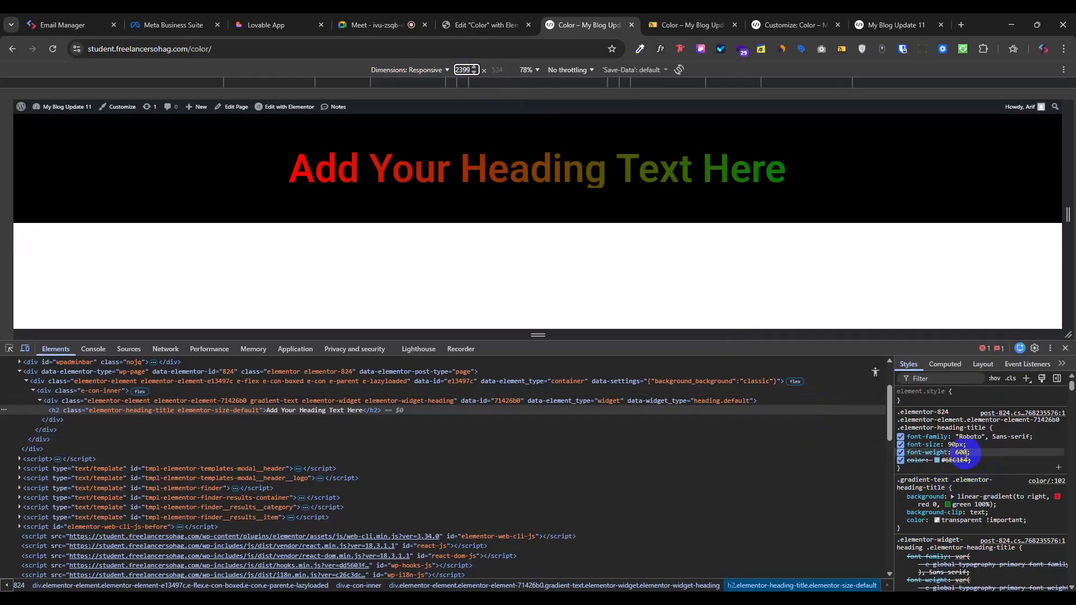
pyautogui.click(956, 444)
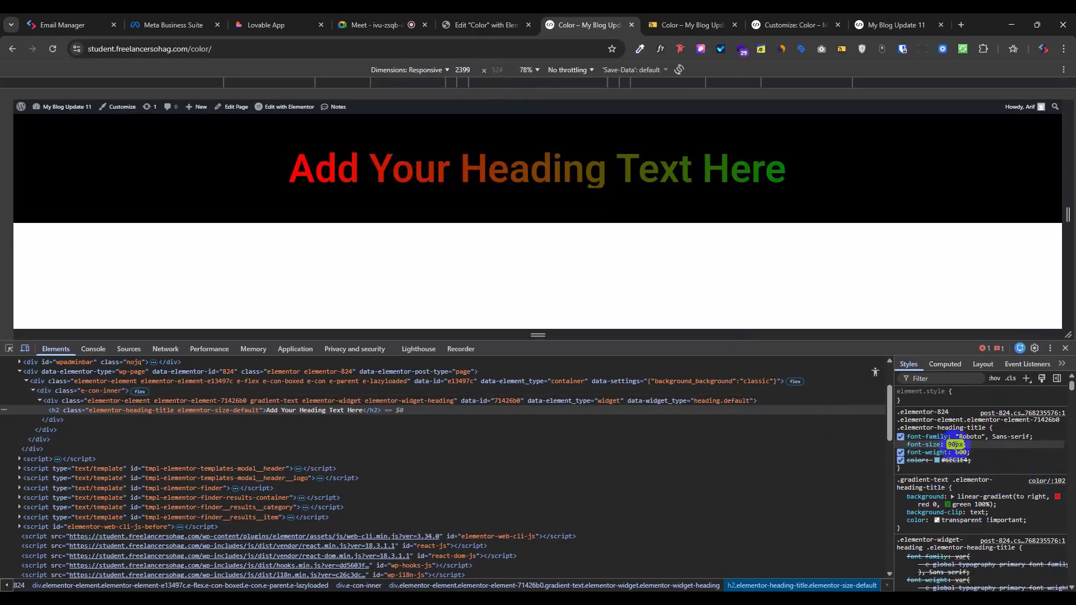
# Step: Switch to the Elementor editor and open Site Settings
pyautogui.click(465, 23)
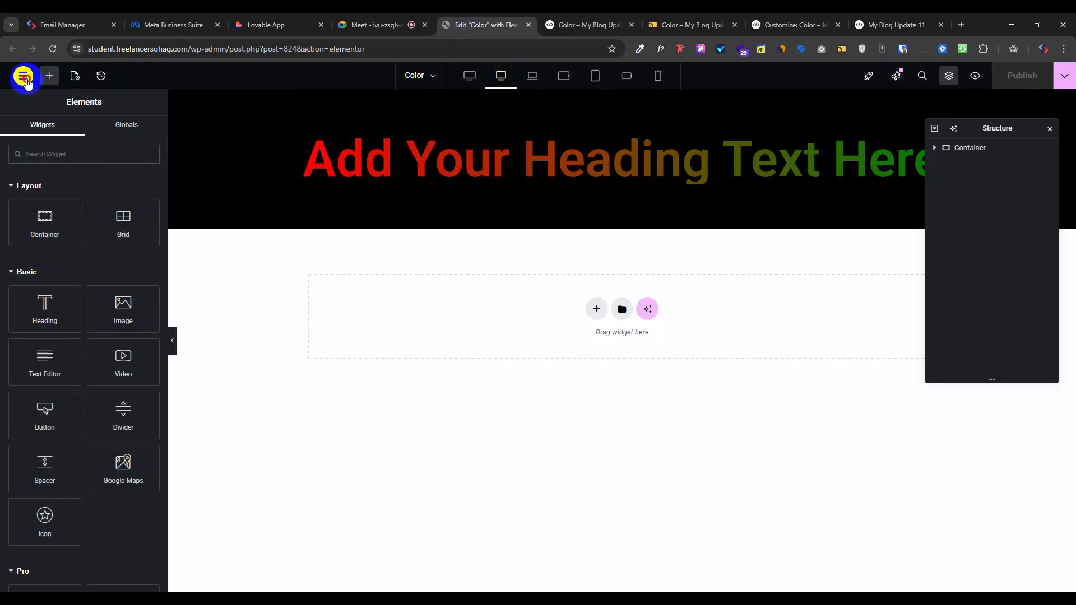
pyautogui.click(26, 78)
pyautogui.click(34, 105)
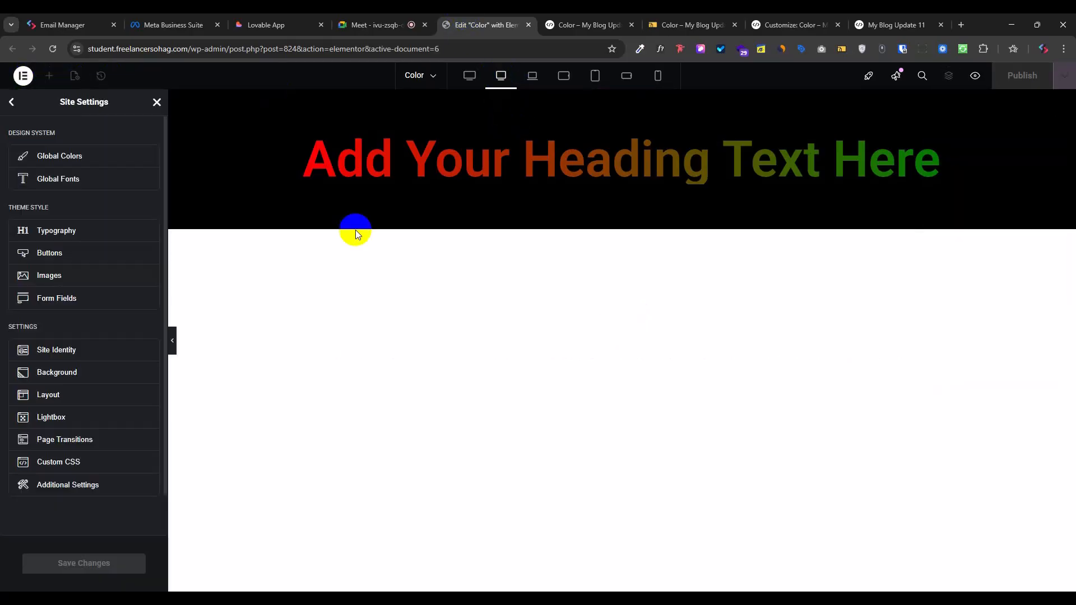
# Step: Return to the live Color page and narrow the emulated viewport to 1371 px, just above the laptop breakpoint
pyautogui.click(580, 23)
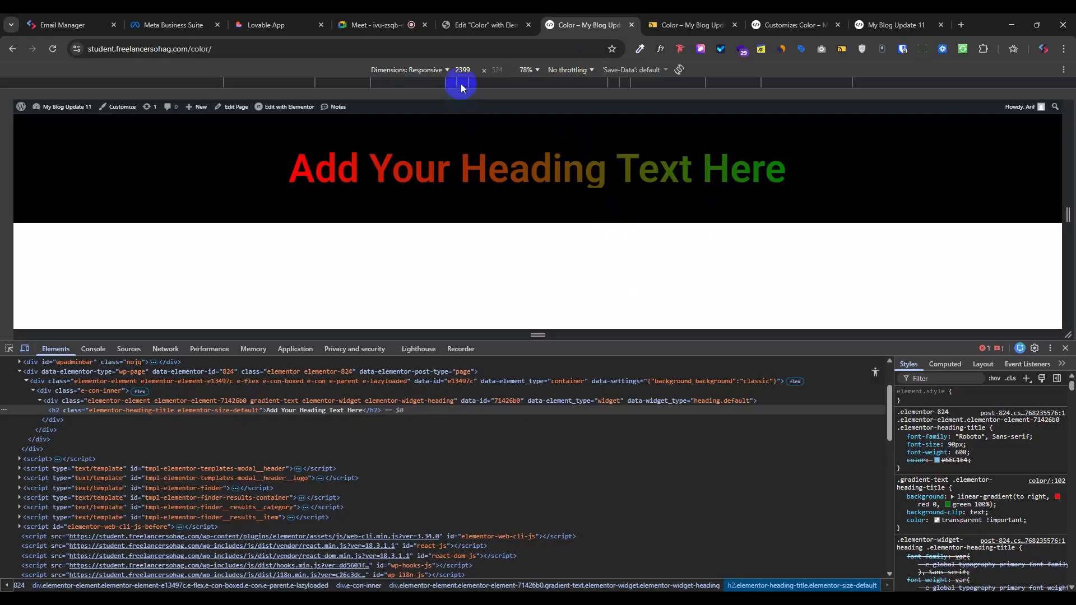
pyautogui.moveTo(1066, 235); pyautogui.dragTo(843, 313)
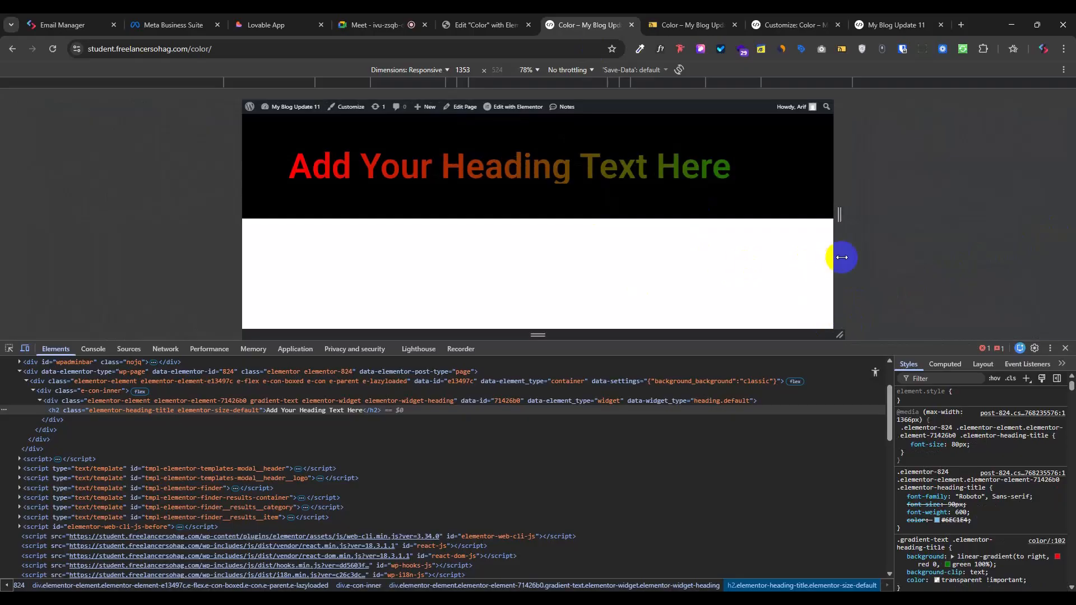
pyautogui.moveTo(835, 255); pyautogui.dragTo(850, 258)
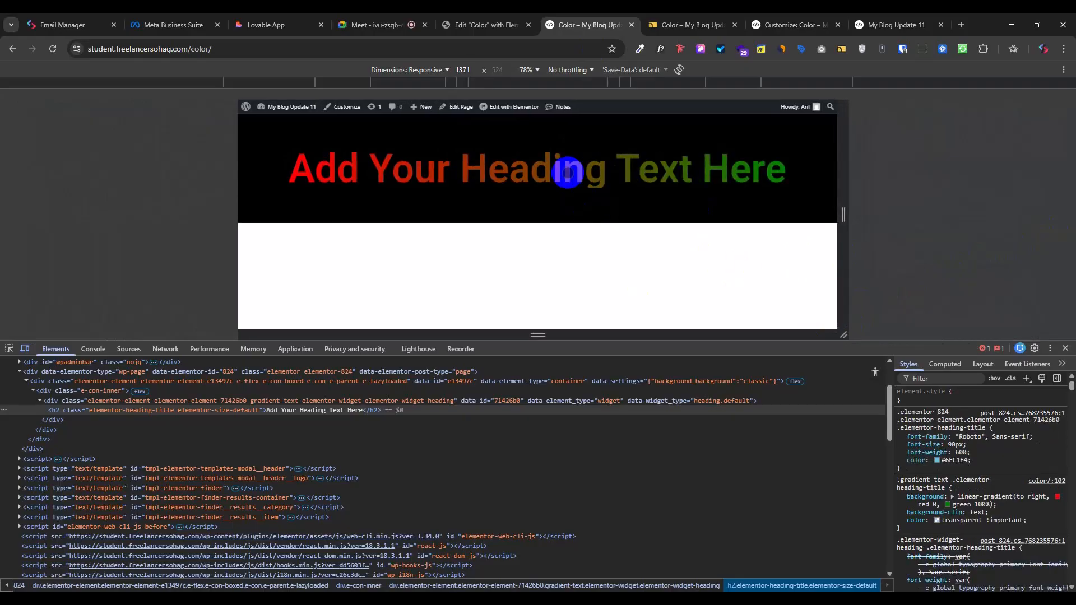
# Step: Replace the "Payment Pending" list in Folder 2 of the notes extension with 2400, and close the notes
pyautogui.click(760, 49)
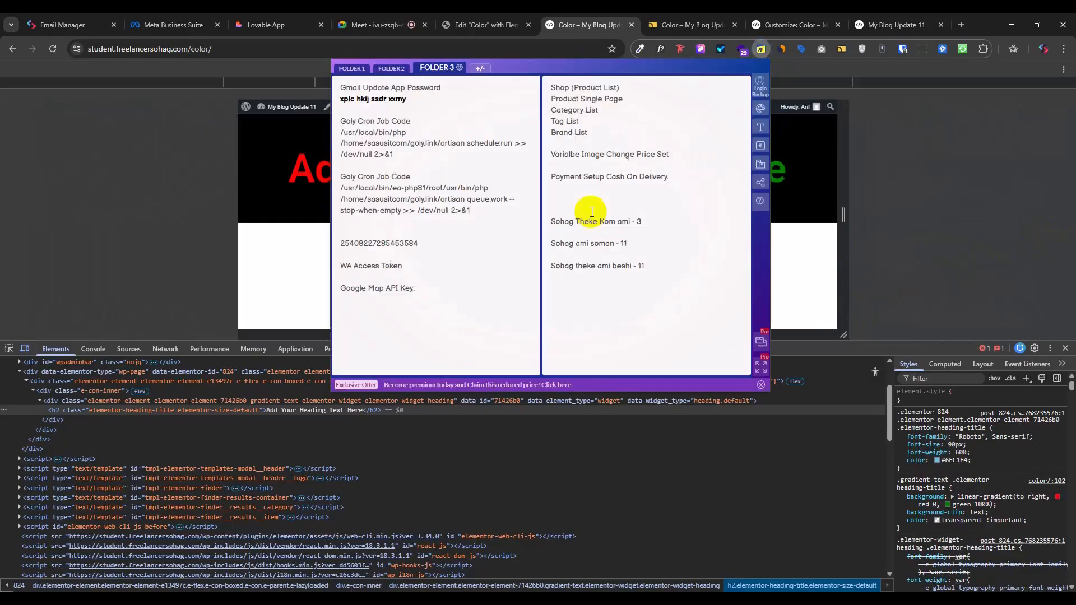
pyautogui.click(391, 68)
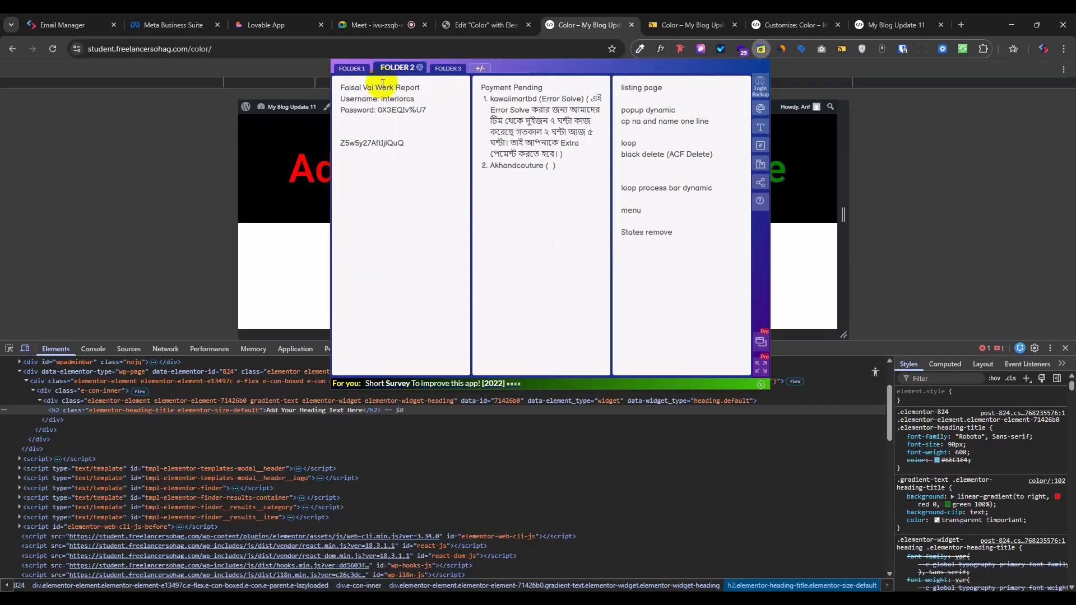
pyautogui.click(420, 148)
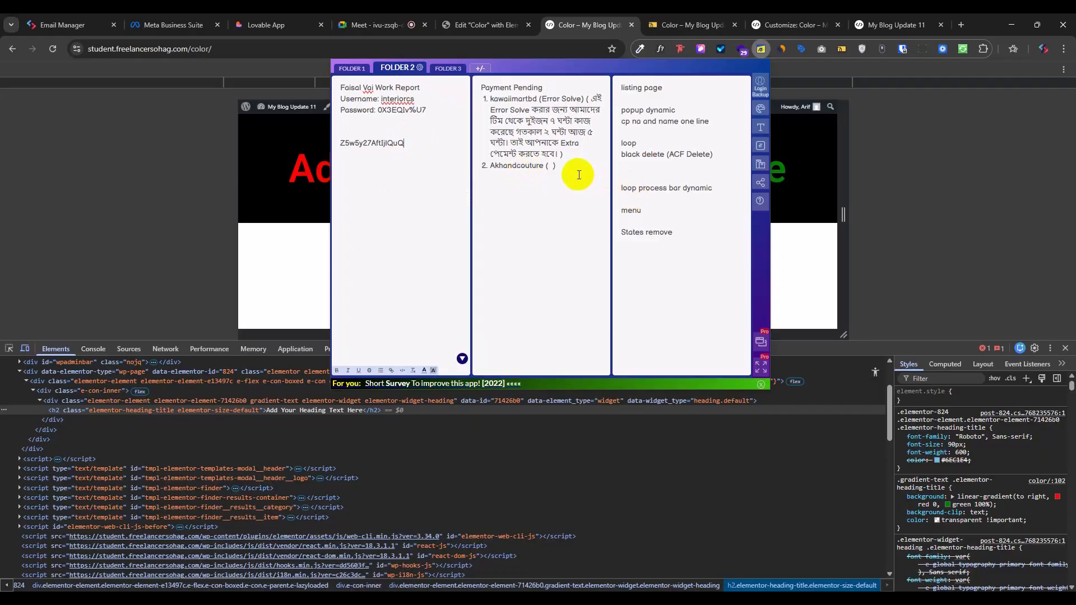
pyautogui.moveTo(563, 168); pyautogui.dragTo(468, 86)
pyautogui.press('BackSpace')
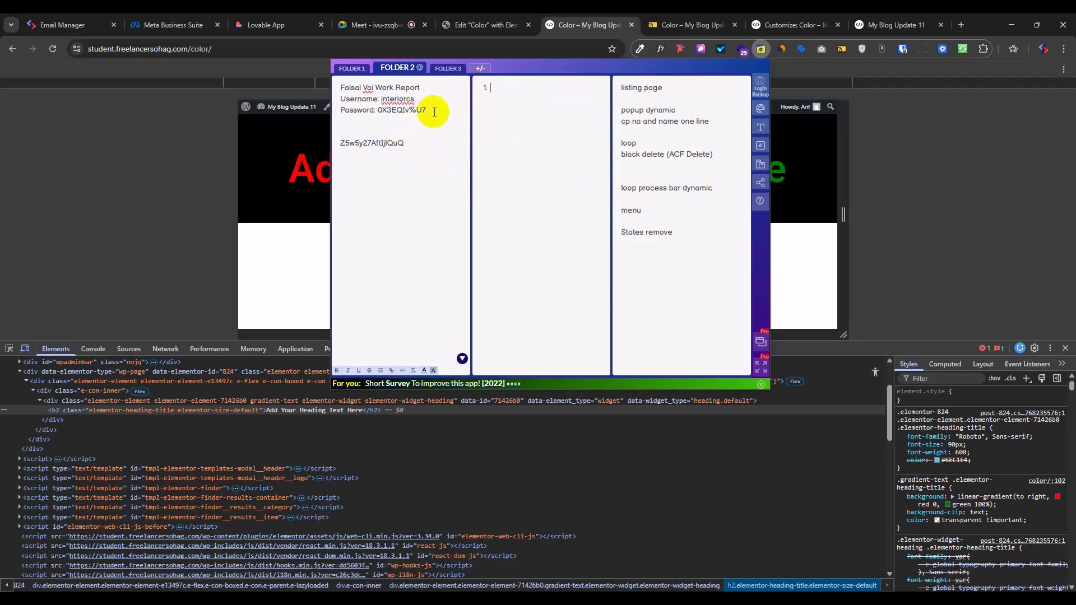
pyautogui.click(537, 122)
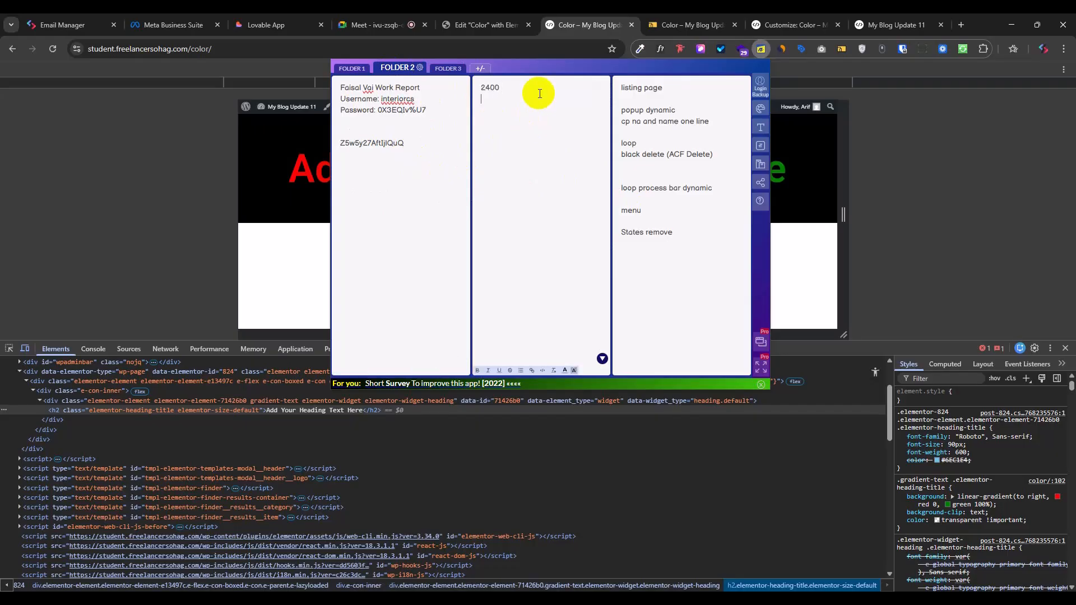
pyautogui.click(761, 49)
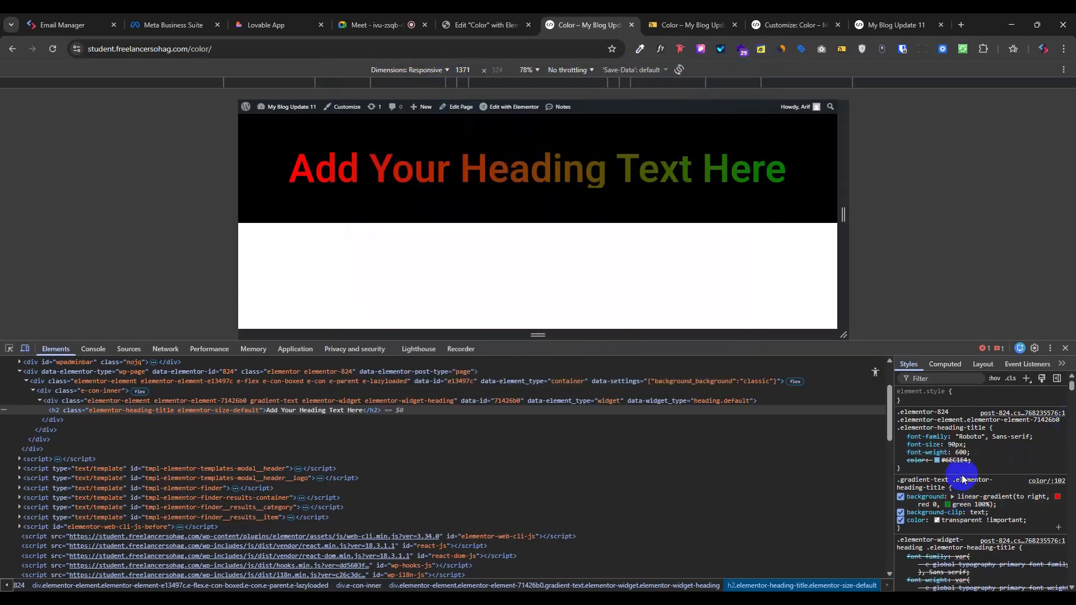
# Step: Lower the emulated viewport width gradually to 1362 px, watching the heading's font size around the laptop breakpoint
pyautogui.click(472, 73)
pyautogui.click(473, 73)
pyautogui.click(472, 73)
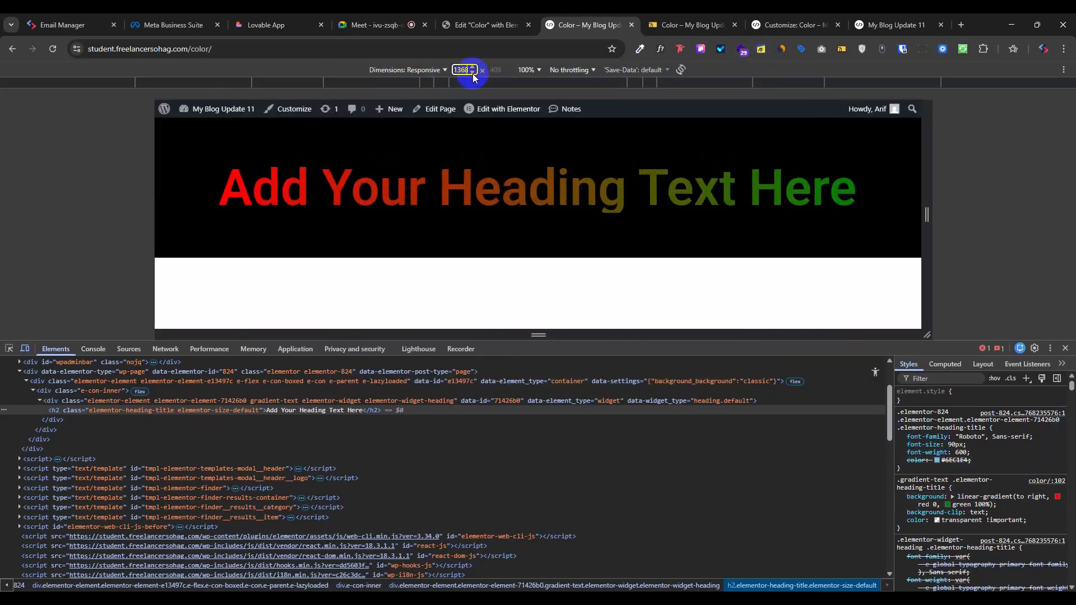
pyautogui.click(472, 73)
pyautogui.click(472, 73)
pyautogui.click(472, 73)
pyautogui.click(472, 73)
pyautogui.click(473, 72)
pyautogui.click(473, 73)
pyautogui.click(472, 73)
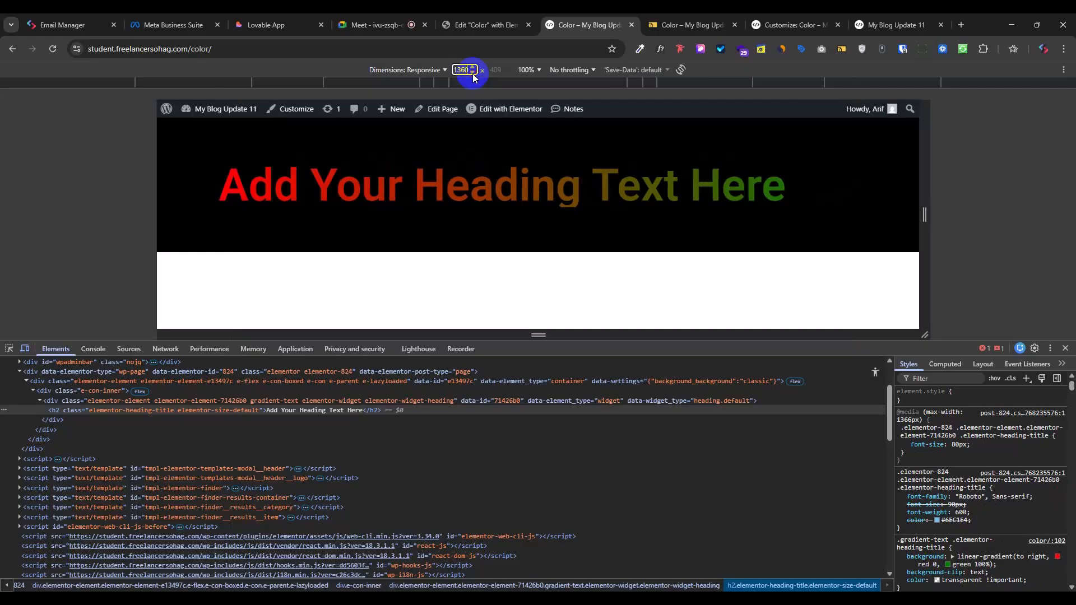
pyautogui.click(473, 73)
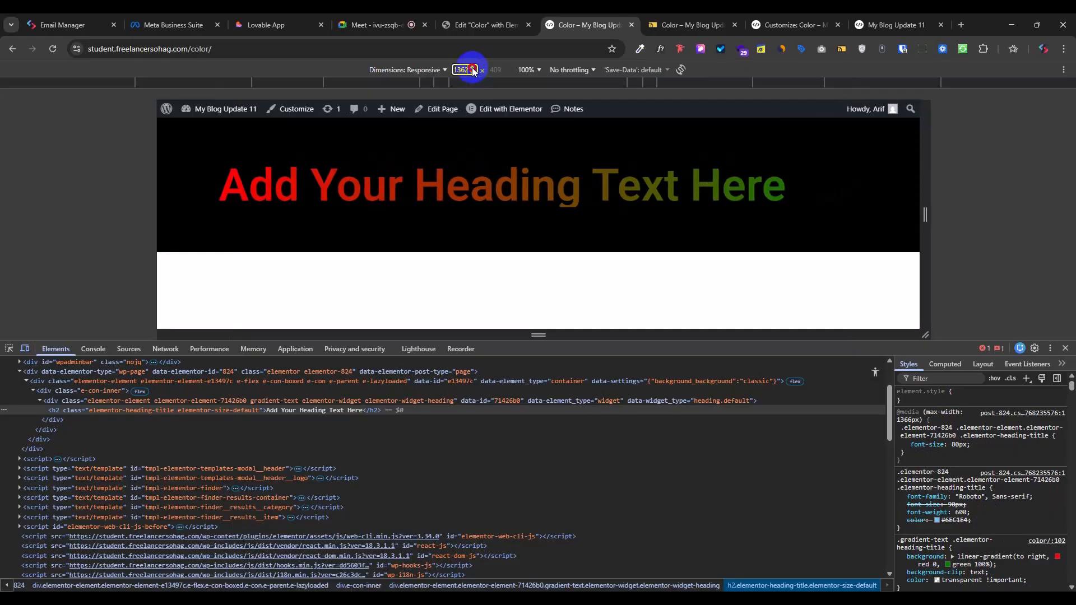
# Step: Raise the viewport width to 1368 px and bring it back to 1366 px to compare the heading on both sides of the breakpoint
pyautogui.click(474, 67)
pyautogui.click(473, 66)
pyautogui.click(473, 67)
pyautogui.click(474, 68)
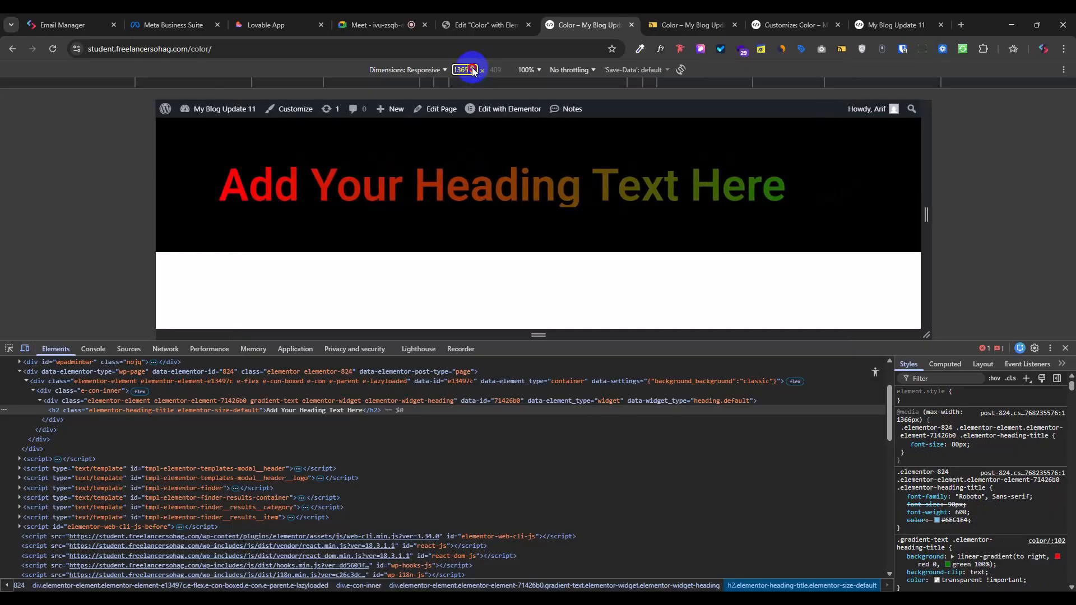
pyautogui.click(474, 67)
pyautogui.click(473, 67)
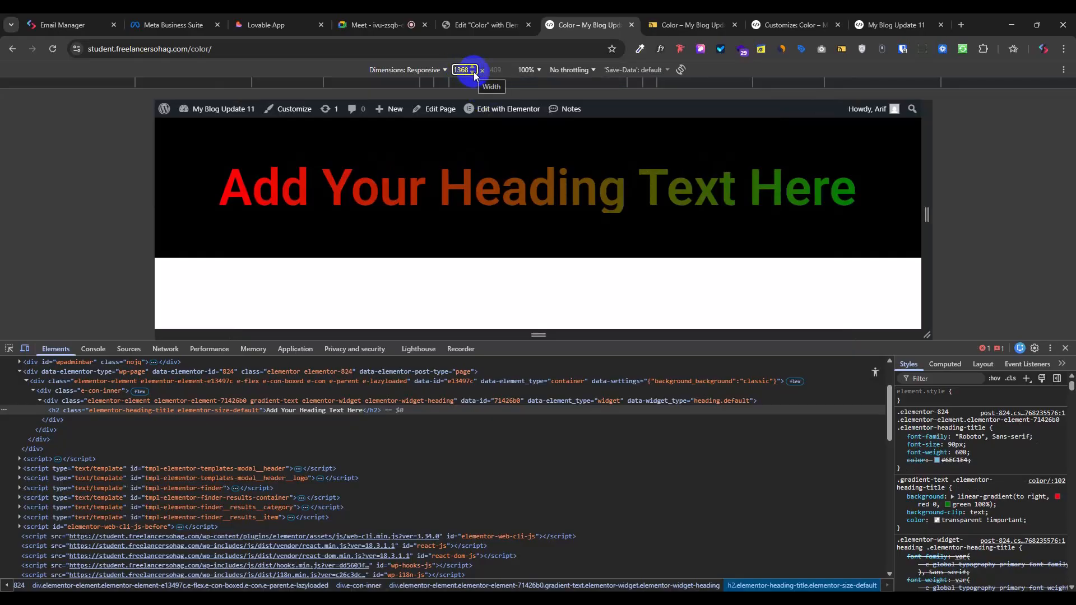
pyautogui.click(473, 73)
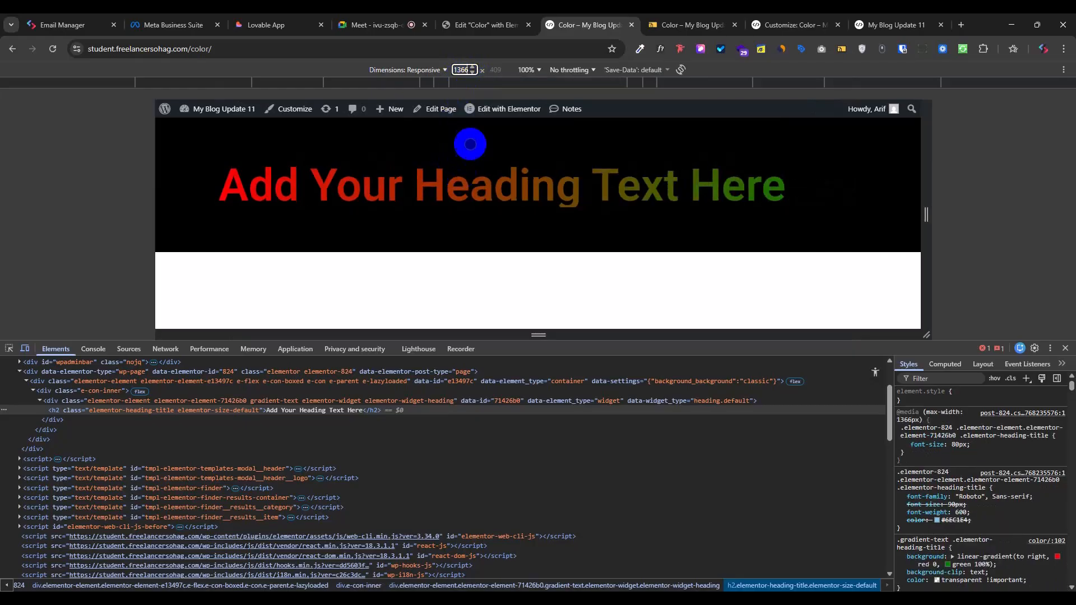
# Step: Add 1366 below 2400 in Folder 2 of the notes extension, and close the notes
pyautogui.click(989, 190)
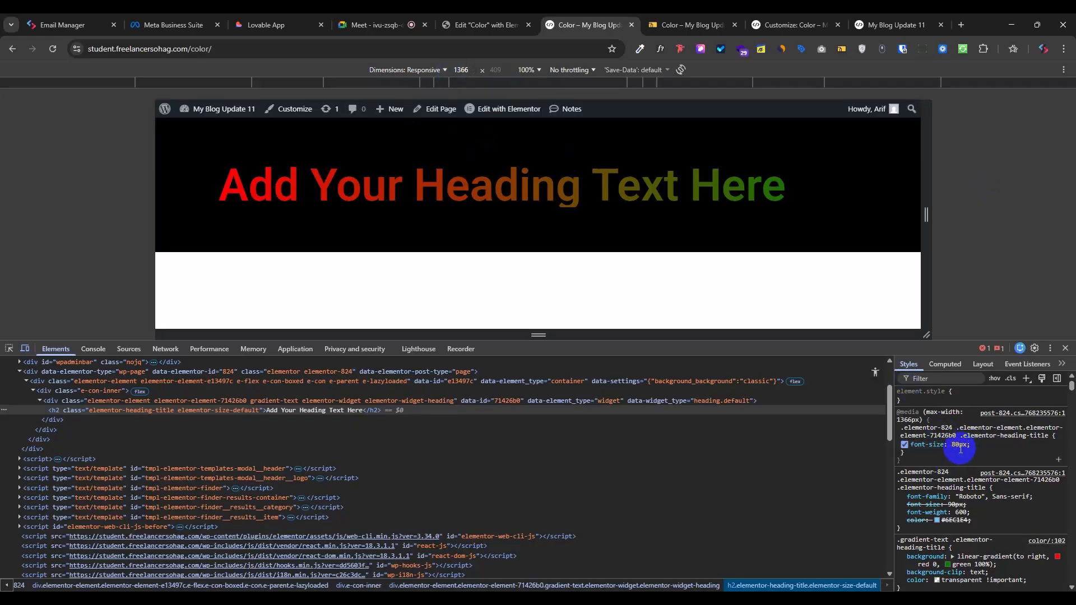
pyautogui.click(462, 70)
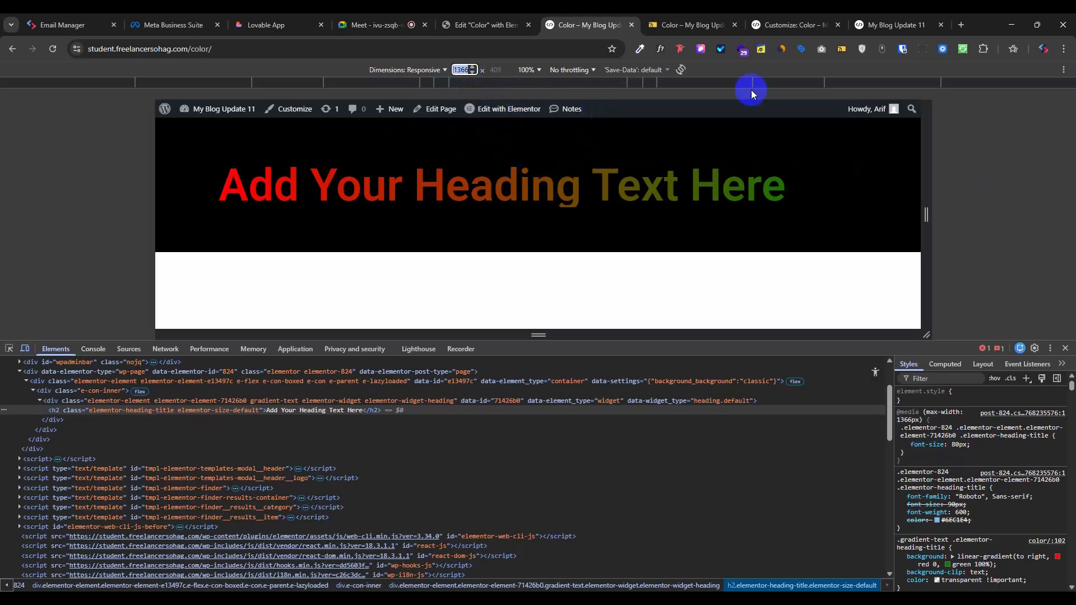
pyautogui.click(761, 49)
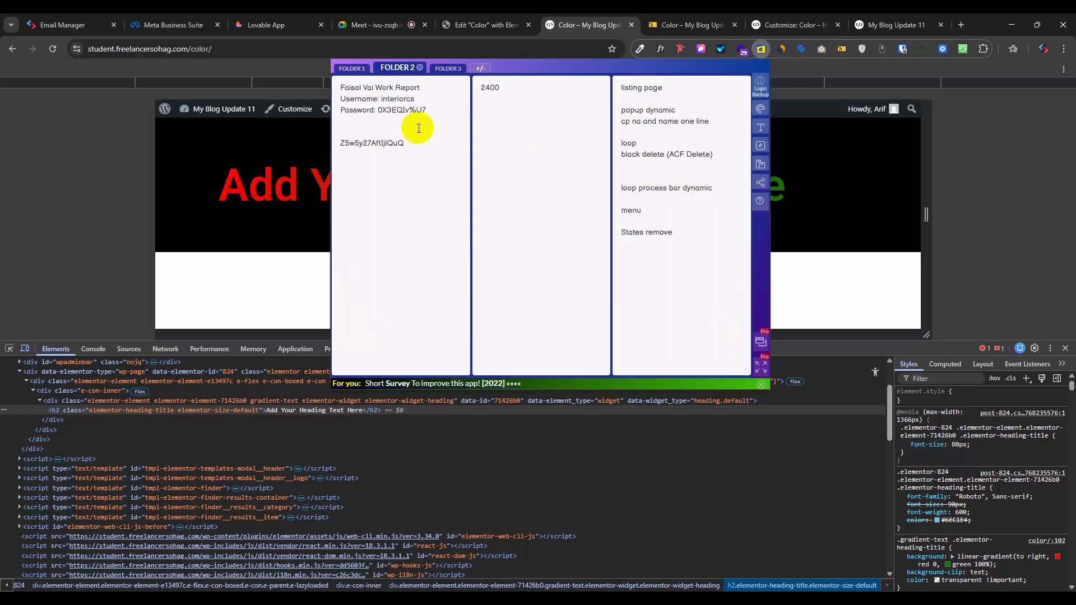
pyautogui.click(502, 90)
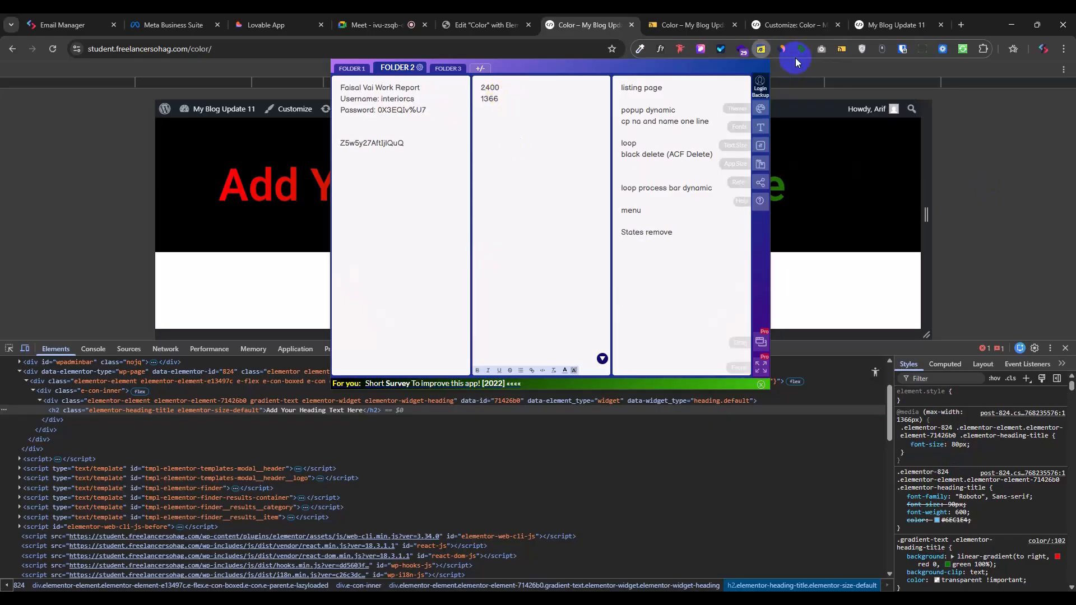
pyautogui.click(760, 48)
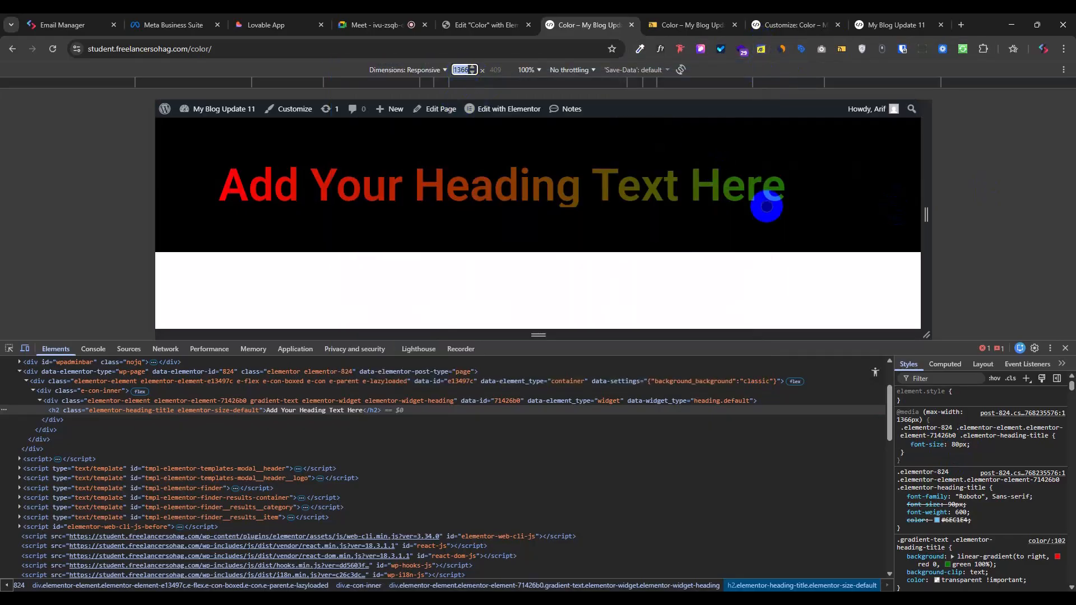
# Step: Narrow the emulated viewport to 1222 px and lower it gradually to 1200 px, comparing the heading's font size around that breakpoint
pyautogui.moveTo(925, 211); pyautogui.dragTo(883, 222)
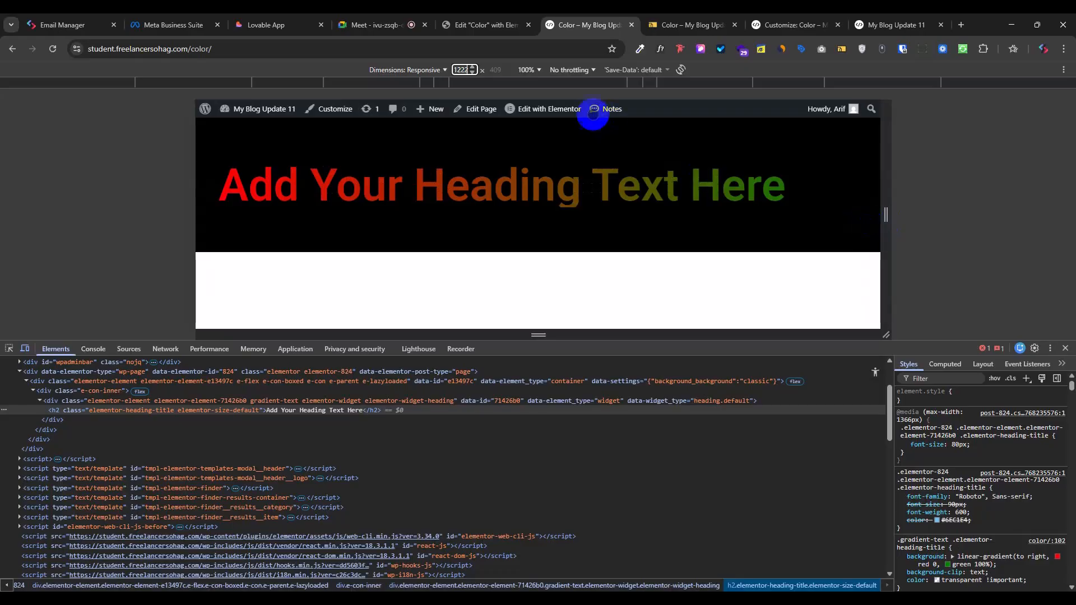
pyautogui.click(471, 73)
pyautogui.click(471, 73)
pyautogui.click(472, 73)
pyautogui.click(471, 73)
pyautogui.click(471, 73)
pyautogui.click(471, 73)
pyautogui.click(472, 73)
pyautogui.click(471, 73)
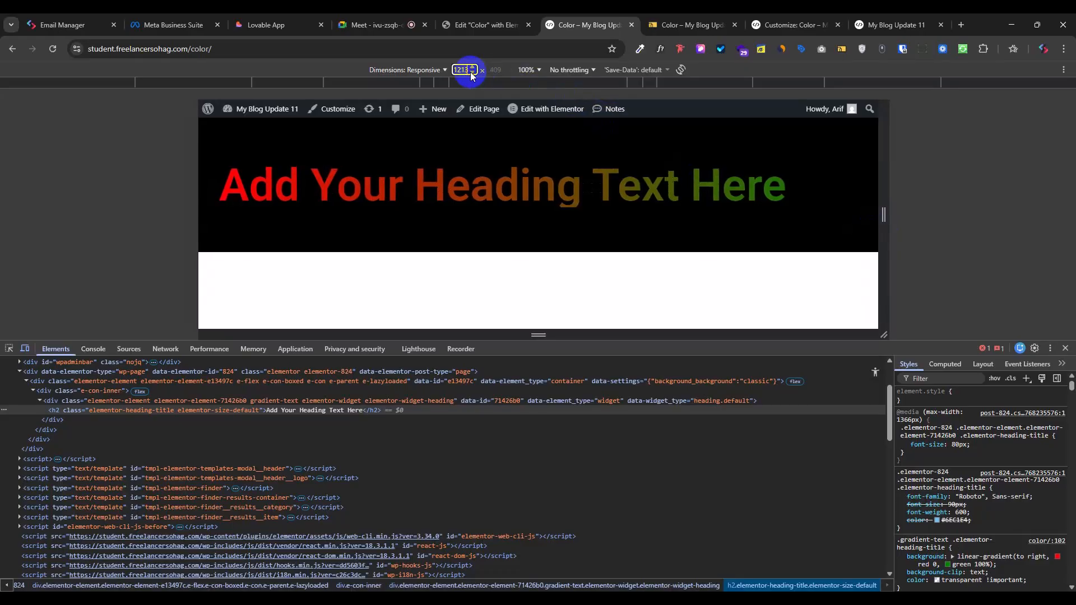
pyautogui.click(471, 73)
pyautogui.click(472, 73)
pyautogui.click(471, 73)
pyautogui.click(471, 73)
pyautogui.click(472, 73)
pyautogui.click(471, 73)
pyautogui.click(471, 73)
pyautogui.click(471, 72)
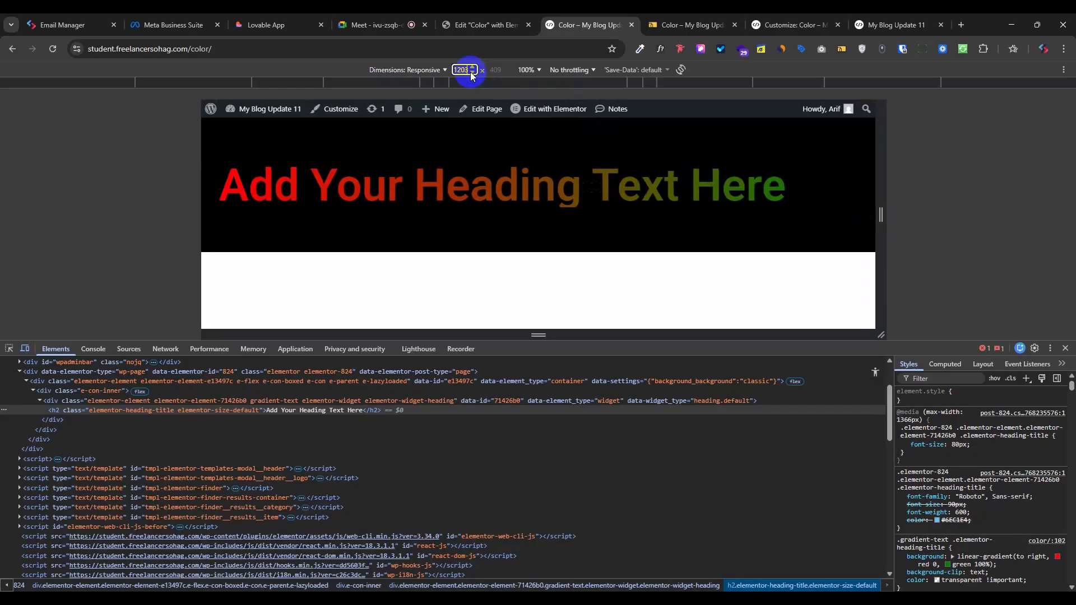
pyautogui.click(471, 73)
pyautogui.click(471, 73)
pyautogui.click(471, 73)
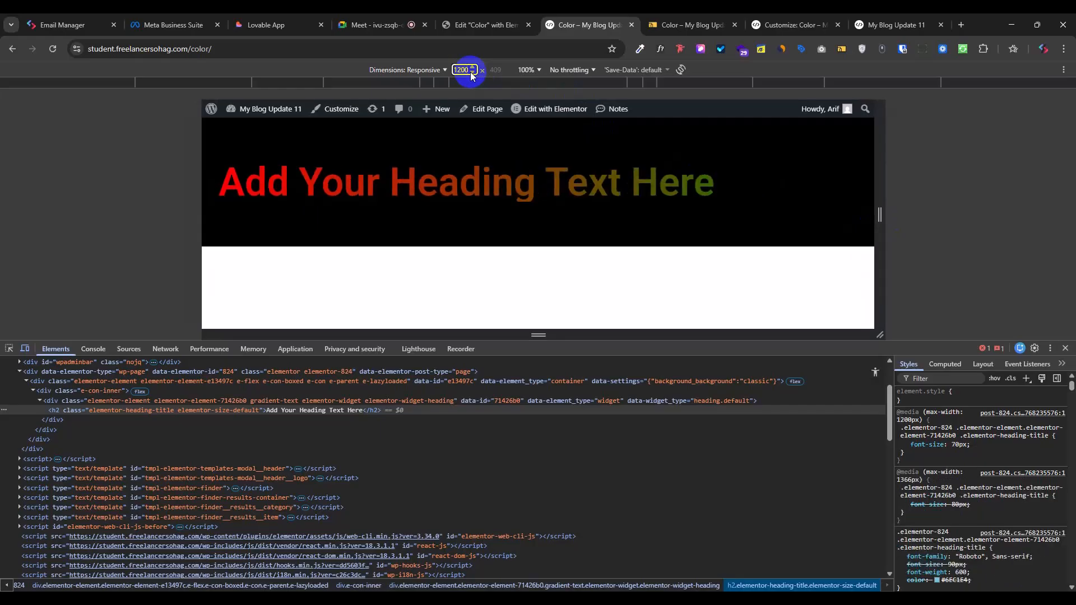
pyautogui.click(473, 67)
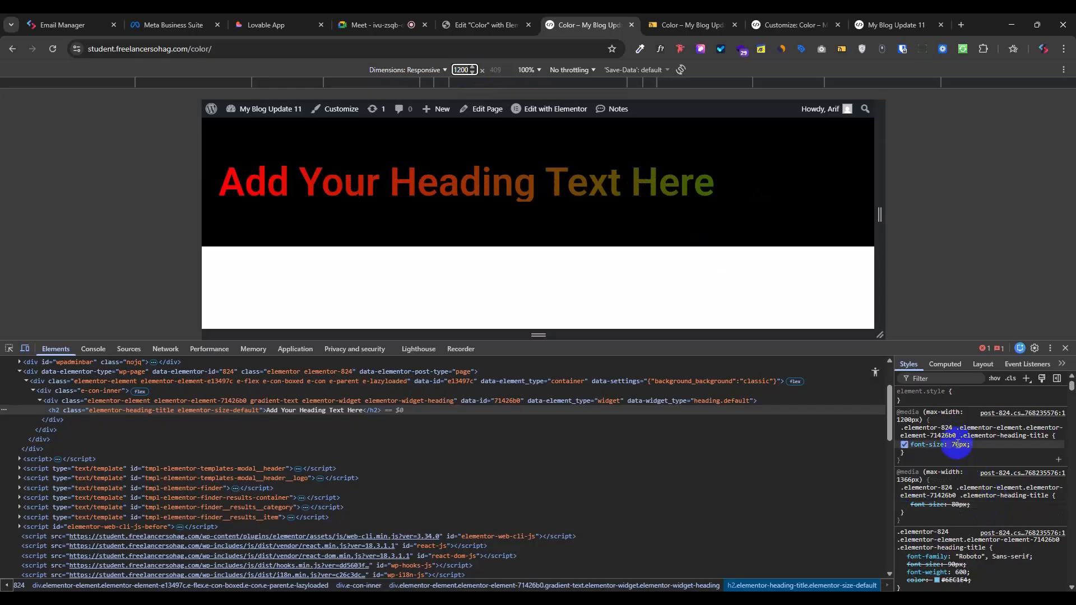
# Step: Add 1200 below 1366 in Folder 2 of the notes extension, and close the notes
pyautogui.click(461, 70)
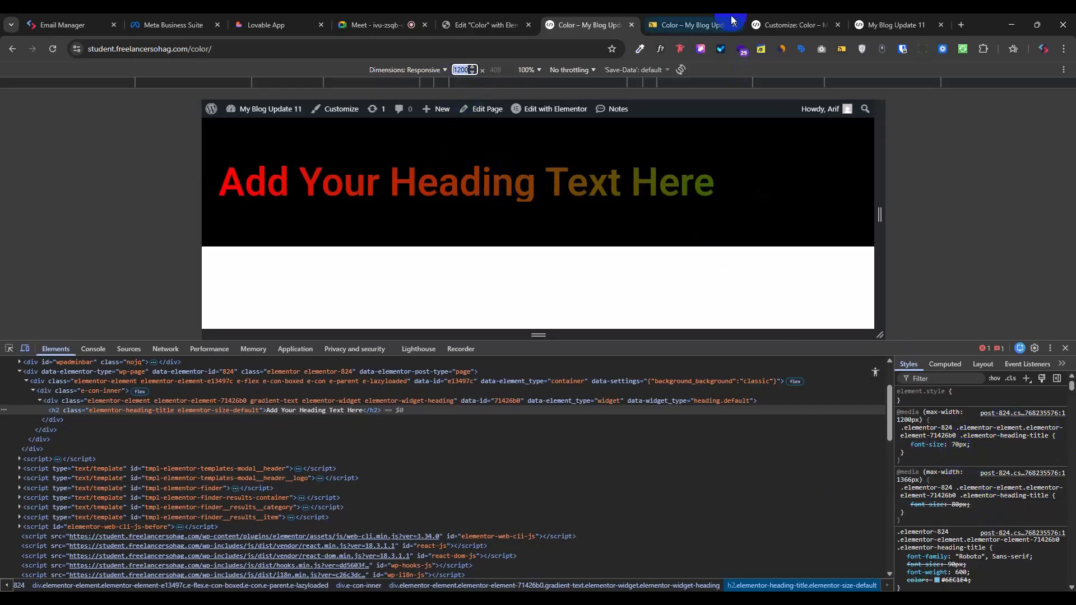
pyautogui.click(762, 51)
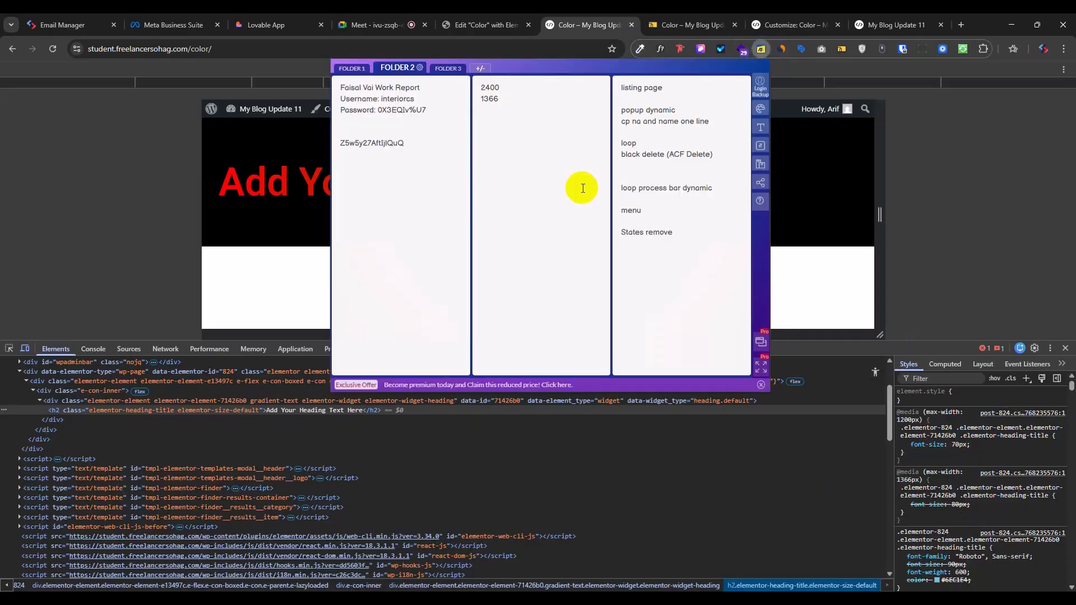
pyautogui.click(520, 102)
pyautogui.write('1200')
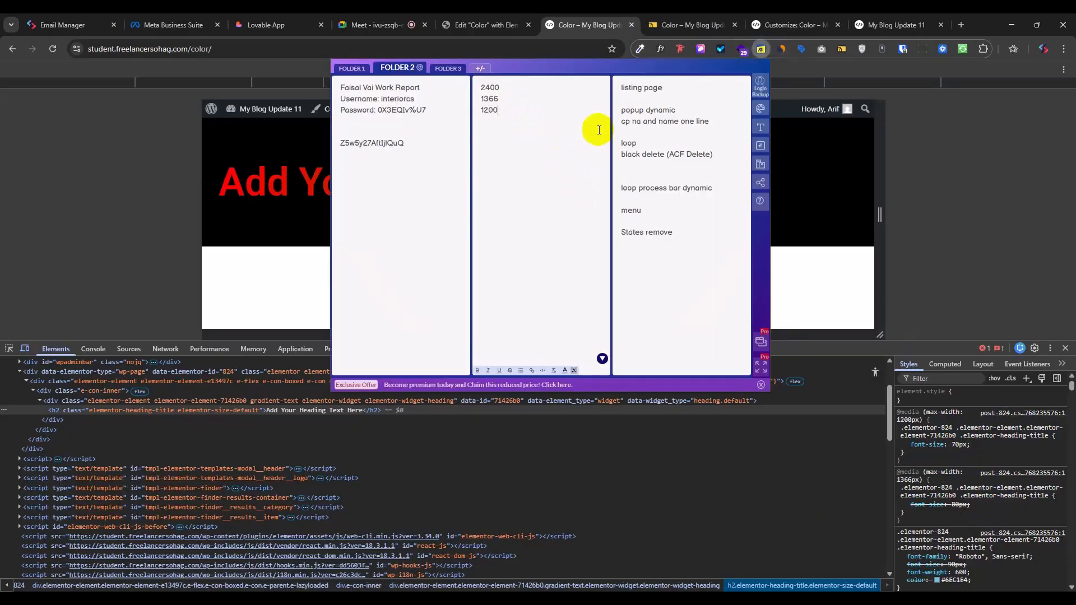
pyautogui.click(946, 163)
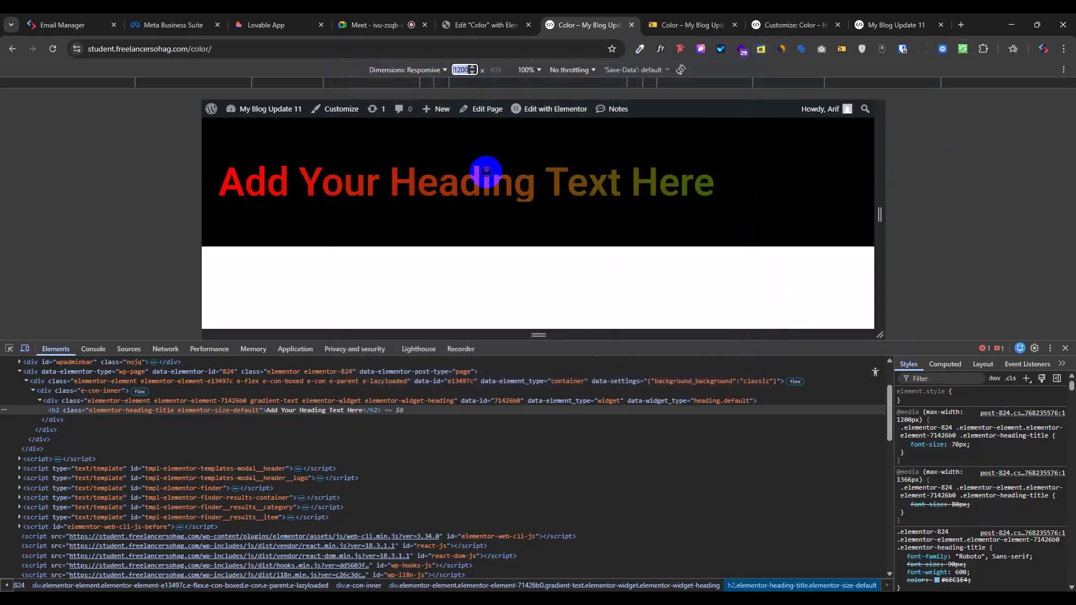
# Step: Narrow the emulated viewport to 1024 px and check which font size applies to the heading
pyautogui.moveTo(878, 221); pyautogui.dragTo(830, 235)
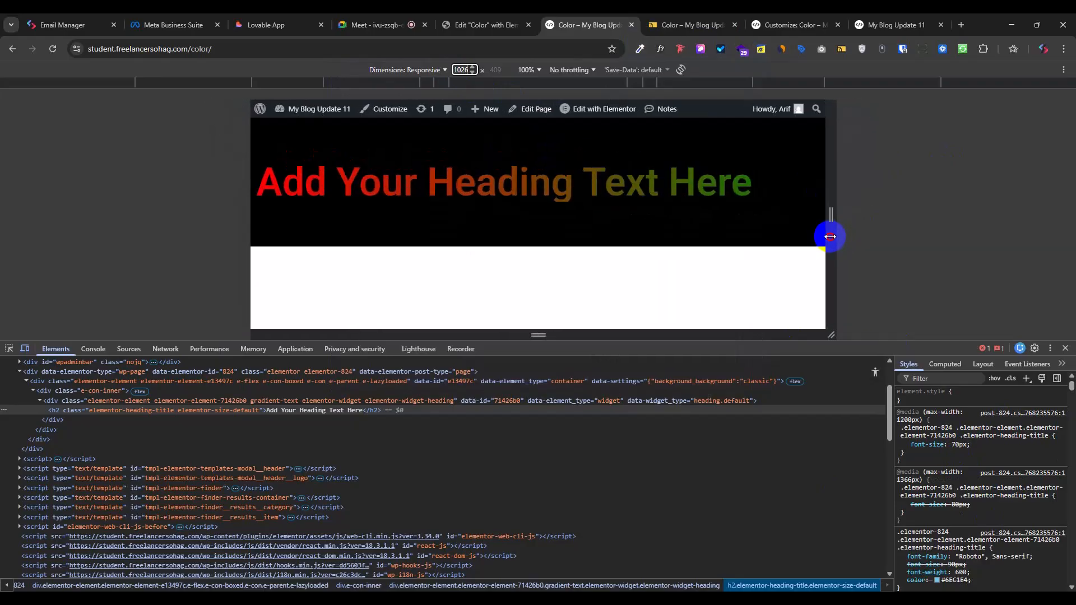
pyautogui.click(460, 70)
pyautogui.click(471, 72)
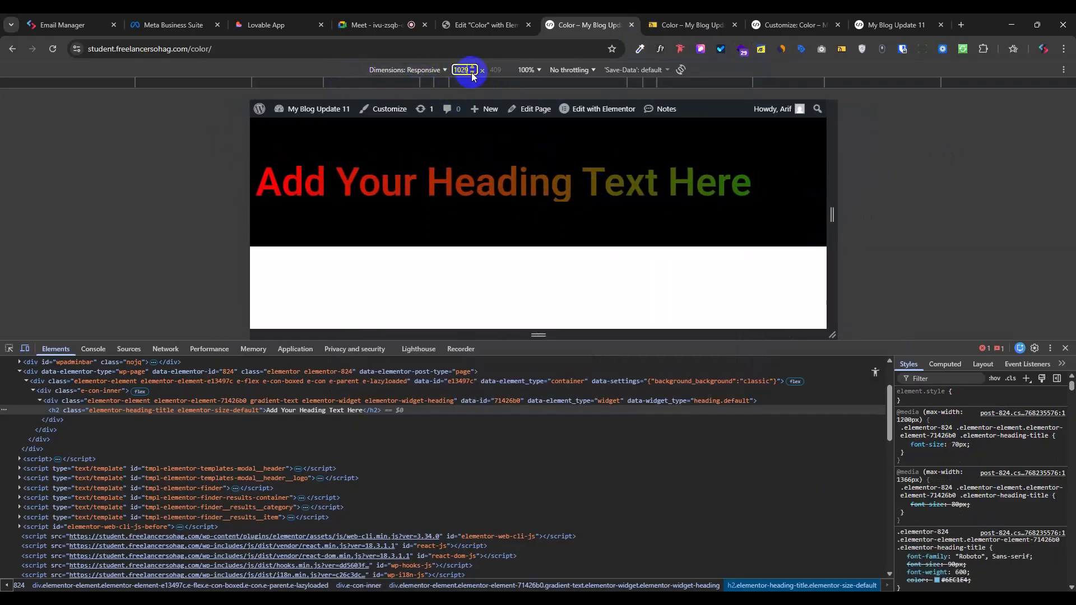
pyautogui.click(472, 72)
pyautogui.click(472, 72)
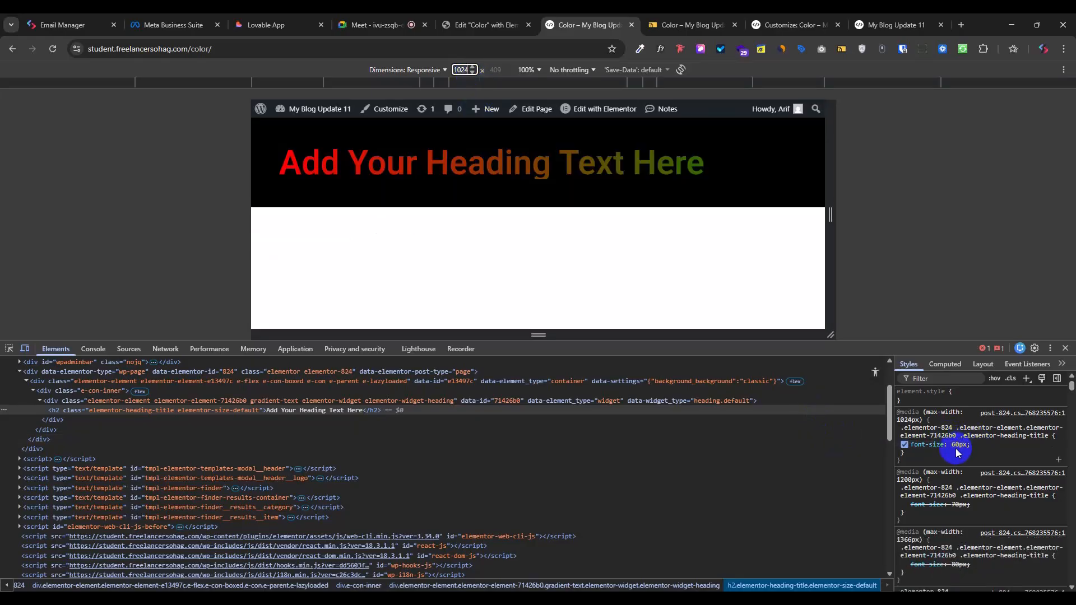
# Step: Add 1024 below 1200 in the Folder 2 notes, and return to the live Color page
pyautogui.click(693, 25)
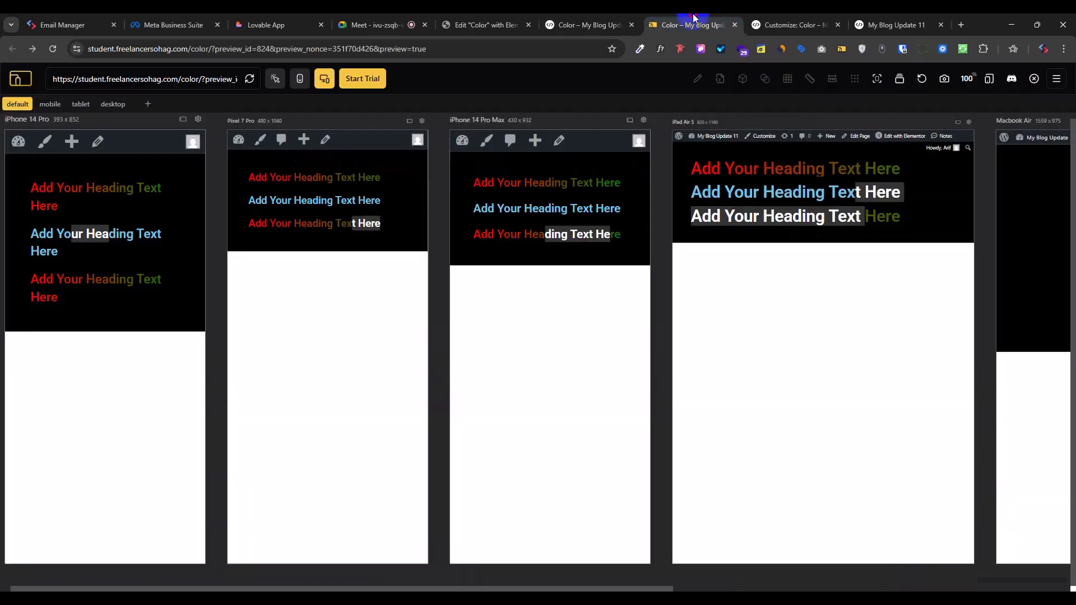
pyautogui.click(585, 17)
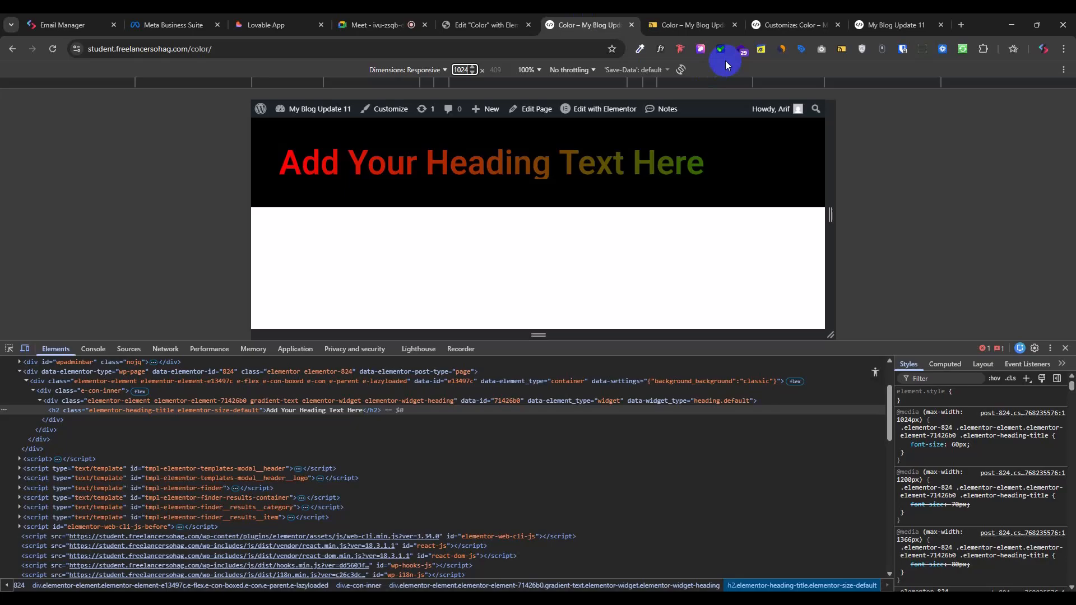
pyautogui.click(761, 49)
pyautogui.click(506, 114)
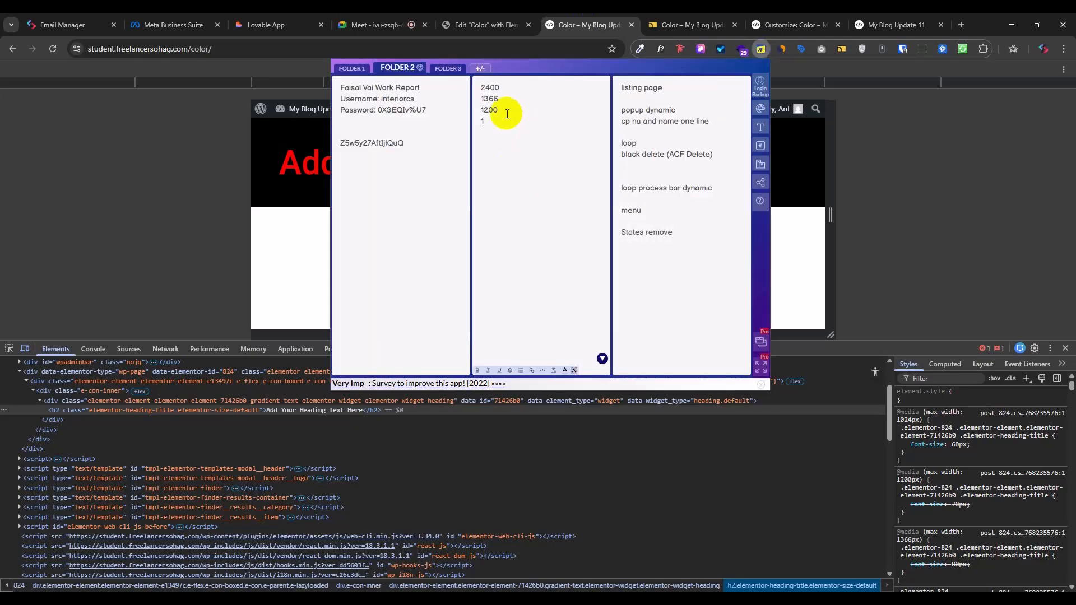
pyautogui.click(486, 25)
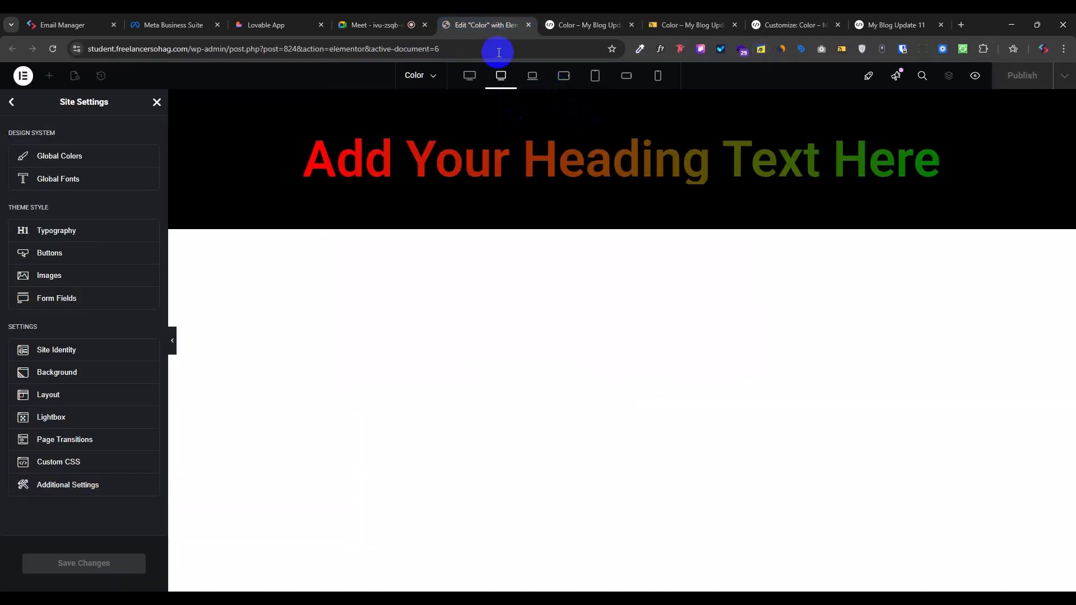
pyautogui.click(587, 24)
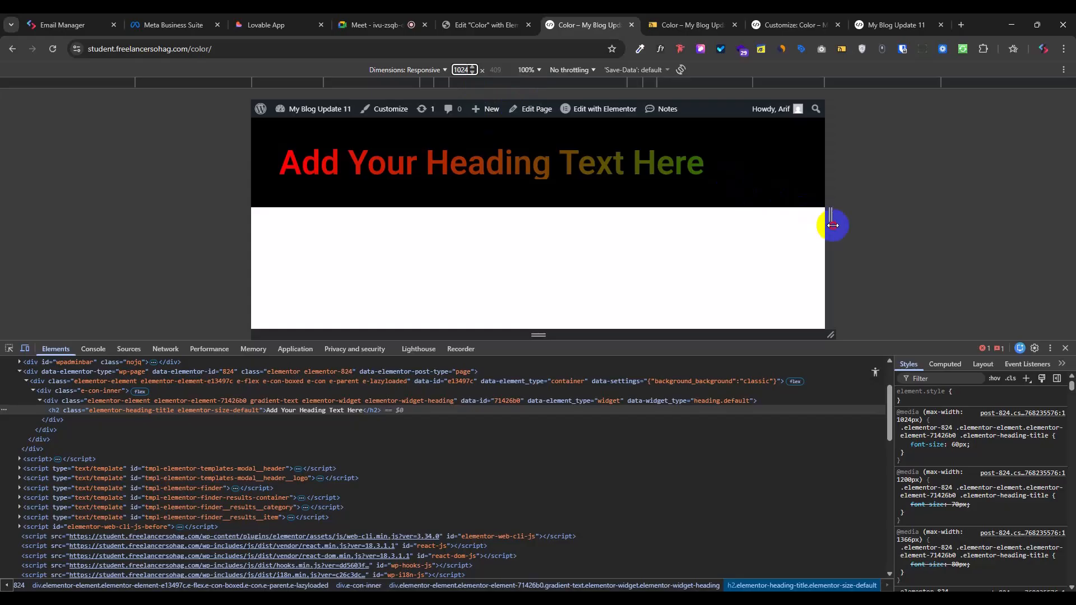
# Step: Narrow the emulated viewport to 890 px, lower it gradually to 878 px, and compare the heading's font size around 880 px
pyautogui.moveTo(831, 224); pyautogui.dragTo(795, 248)
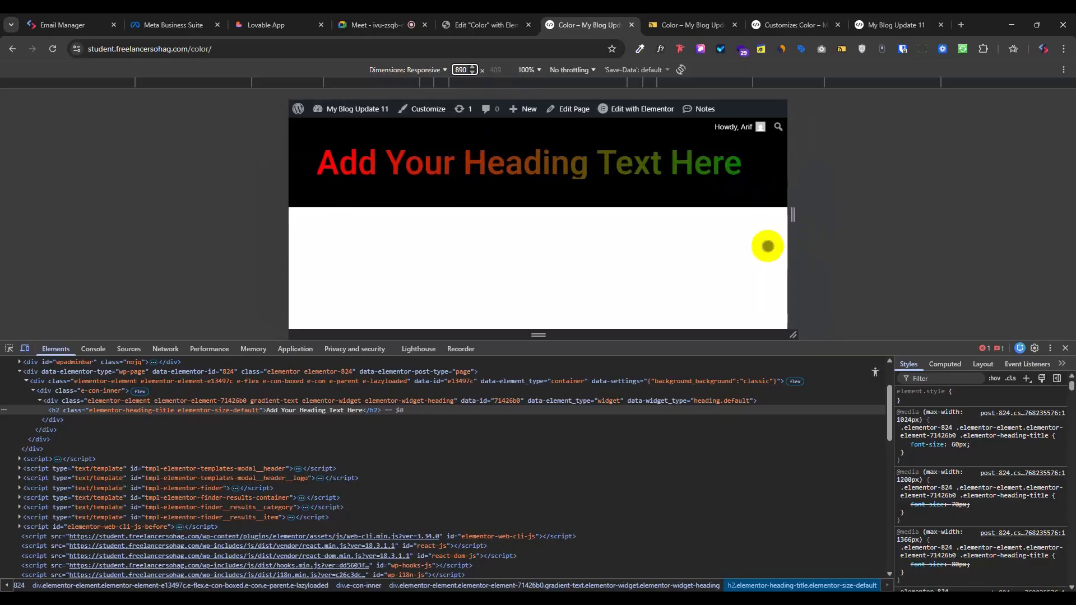
pyautogui.click(471, 73)
pyautogui.click(471, 73)
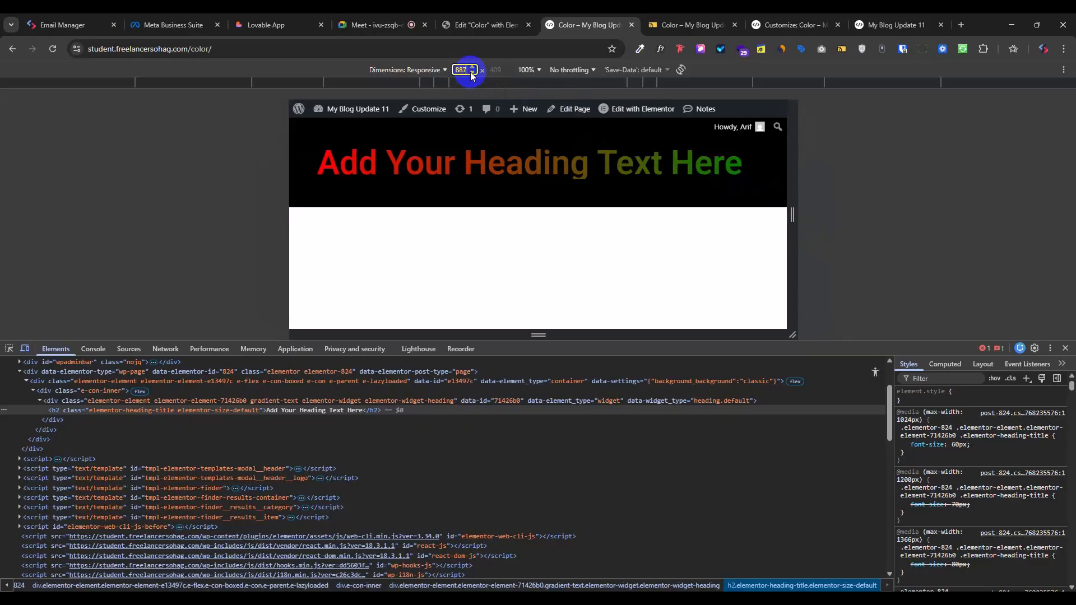
pyautogui.click(471, 73)
pyautogui.click(471, 72)
pyautogui.click(471, 73)
pyautogui.click(470, 73)
pyautogui.click(470, 72)
pyautogui.click(470, 72)
pyautogui.click(471, 73)
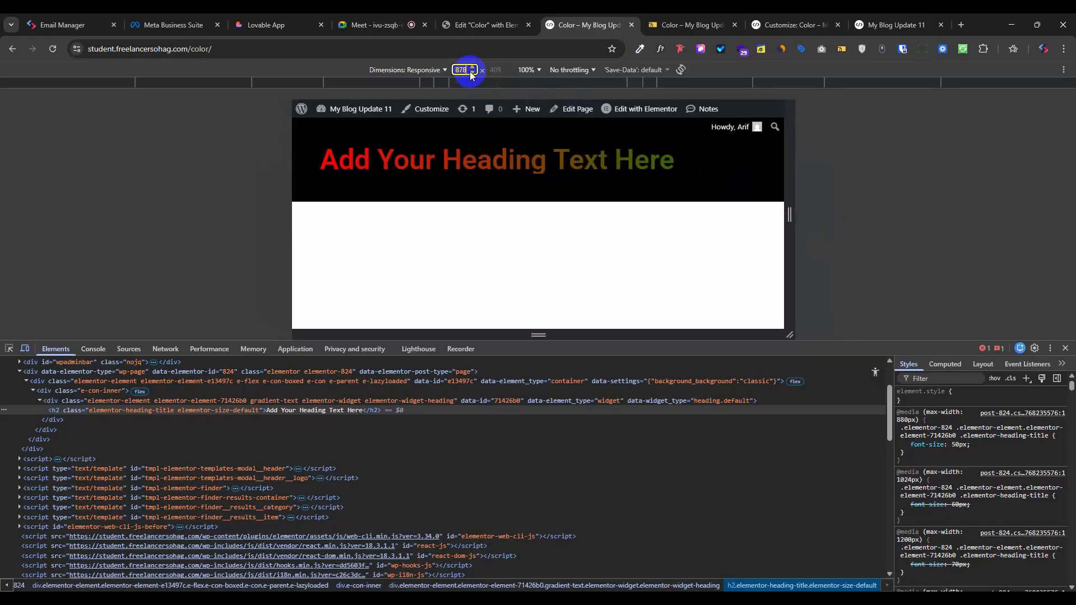
pyautogui.click(475, 67)
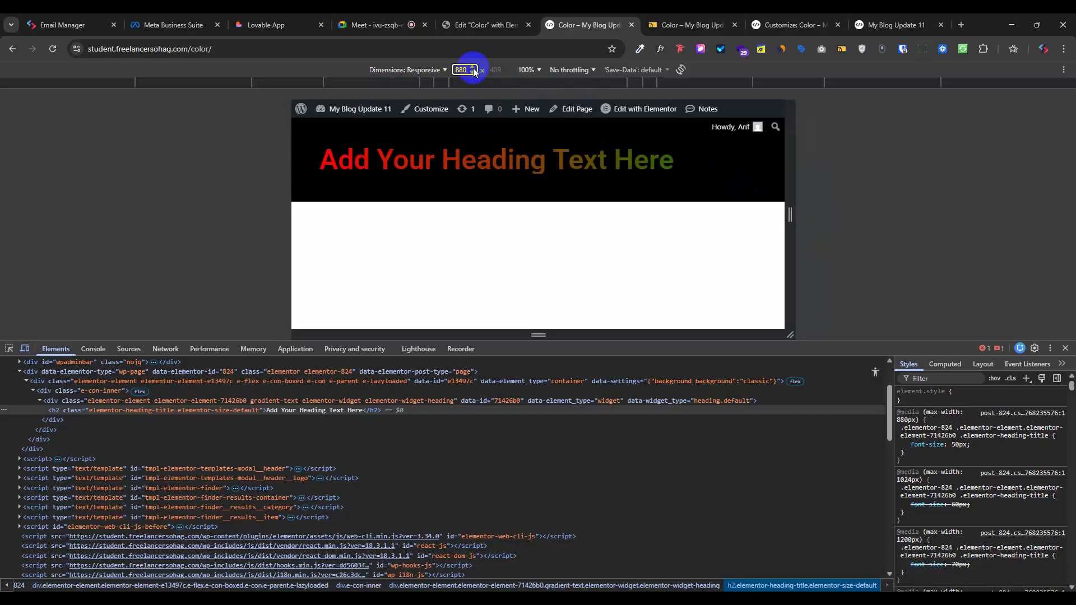
pyautogui.click(473, 68)
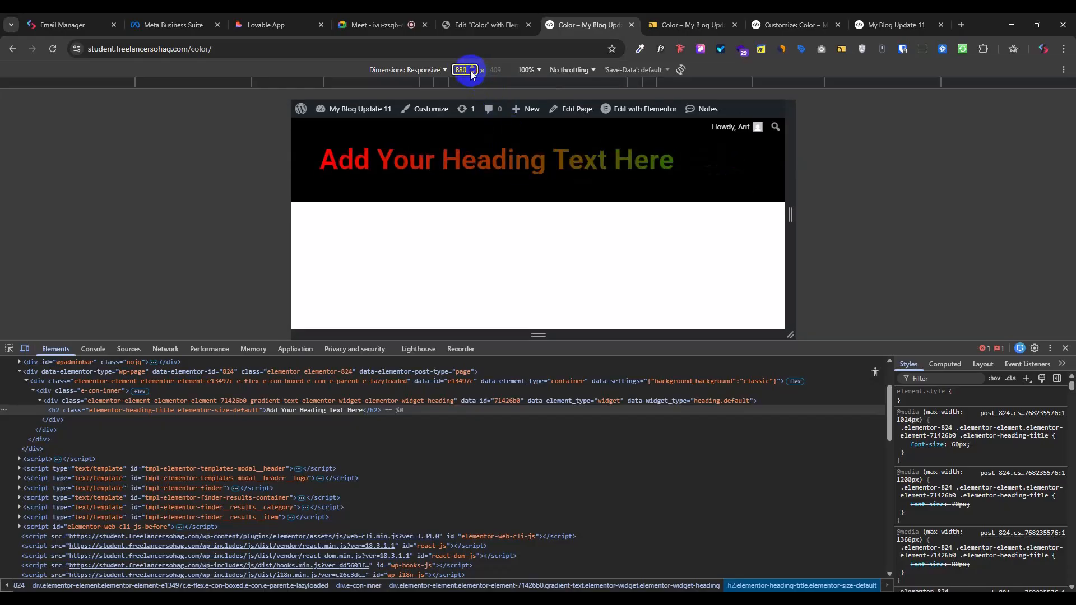
# Step: Add 880 below 1024 in the Folder 2 notes, and close the notes
pyautogui.click(760, 49)
pyautogui.click(510, 128)
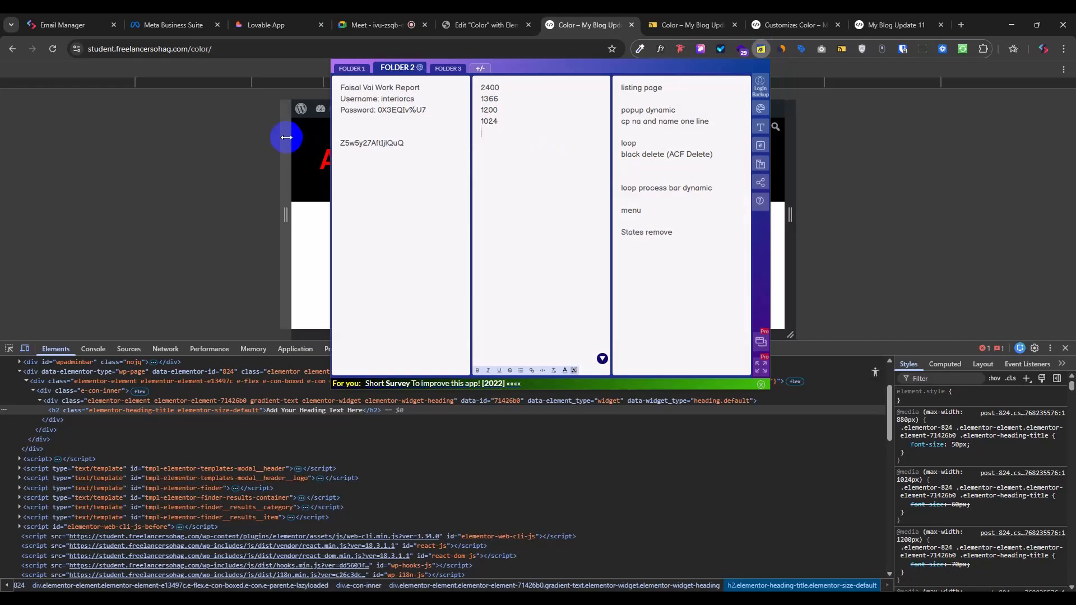
pyautogui.click(991, 166)
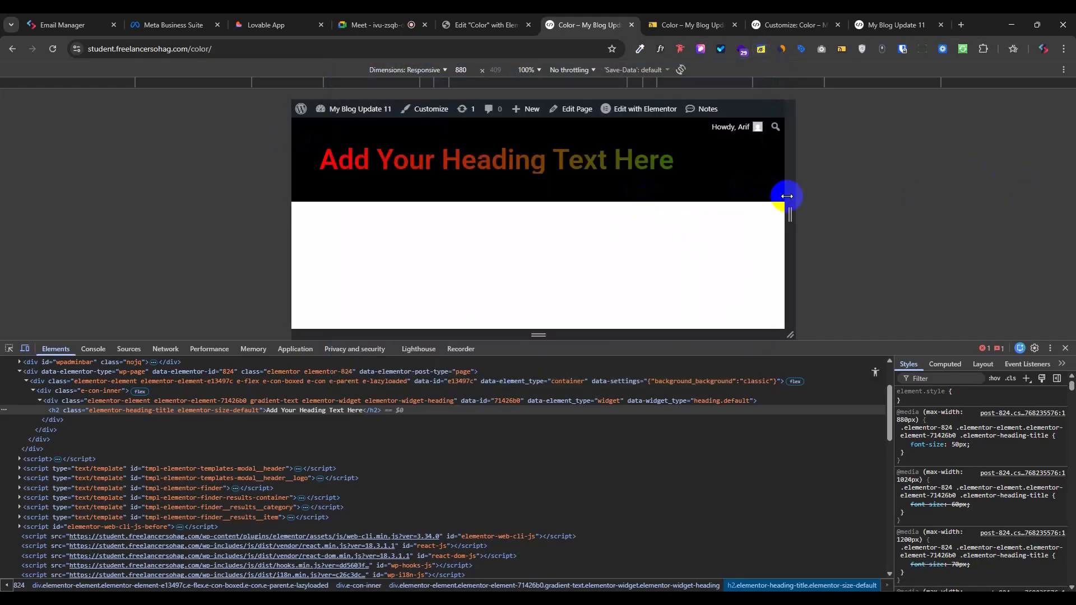
# Step: Narrow the emulated viewport further, and add 768 and 360 below 880 in the Folder 2 notes
pyautogui.moveTo(794, 211); pyautogui.dragTo(768, 227)
pyautogui.click(761, 49)
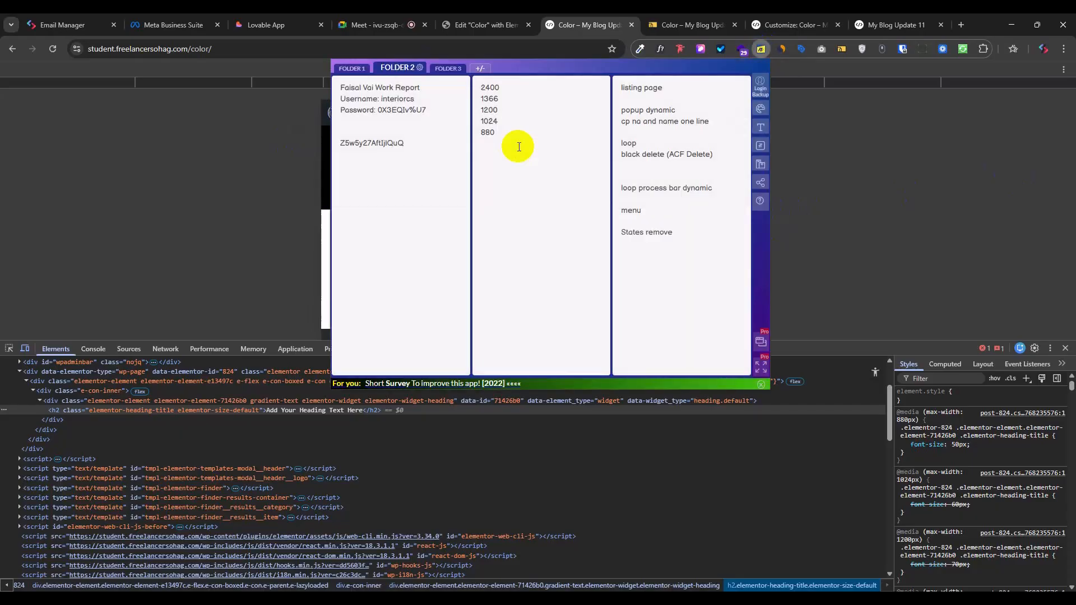
pyautogui.click(516, 134)
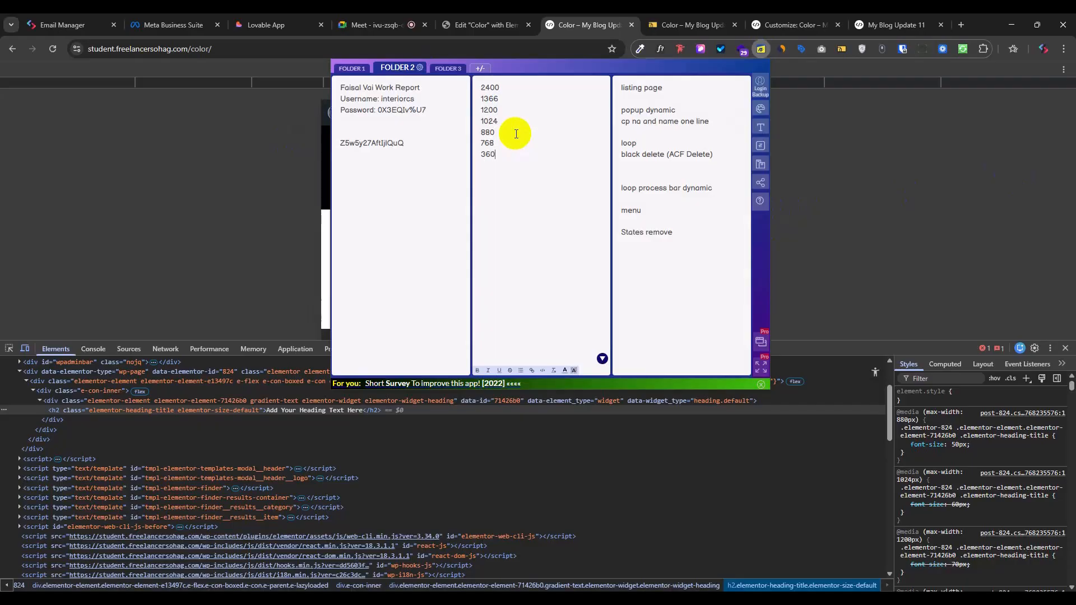
pyautogui.click(504, 144)
# Step: Switch to the Elementor editor, open the Breakpoints settings under the site's Layout settings, and compare their pixel values with the Folder 2 notes
pyautogui.click(480, 15)
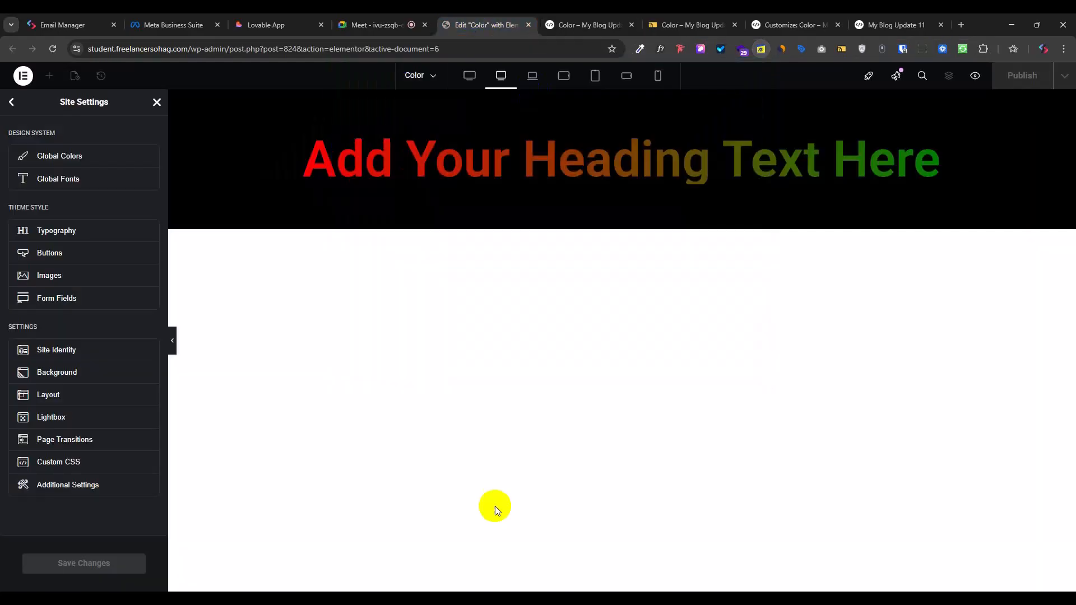
pyautogui.click(63, 397)
pyautogui.scroll(-3, 102, 386)
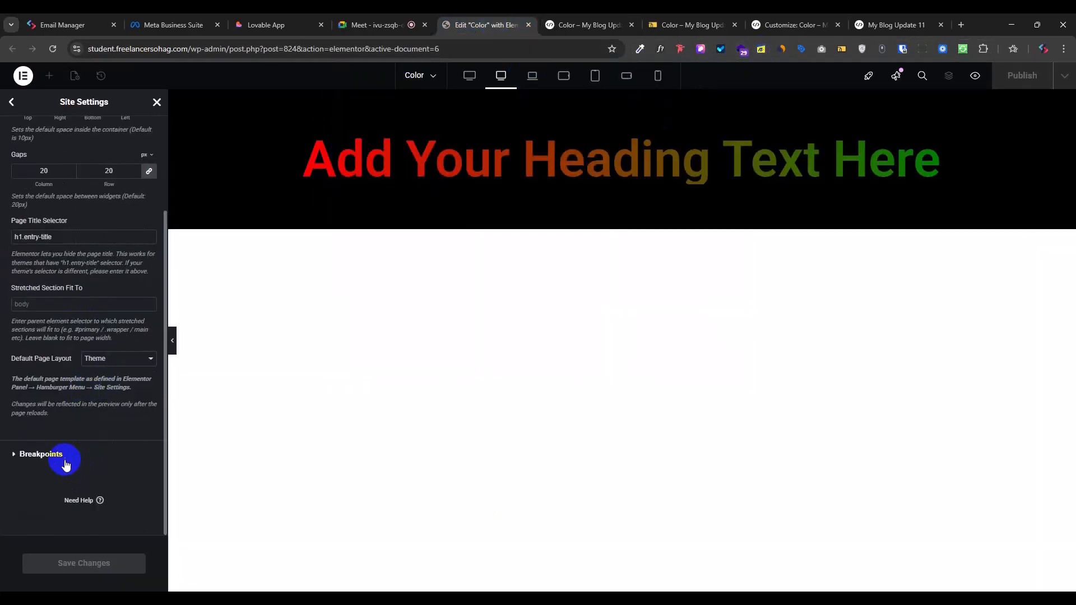
pyautogui.click(41, 454)
pyautogui.scroll(-5, 89, 421)
pyautogui.scroll(1, 128, 208)
pyautogui.scroll(-1, 136, 280)
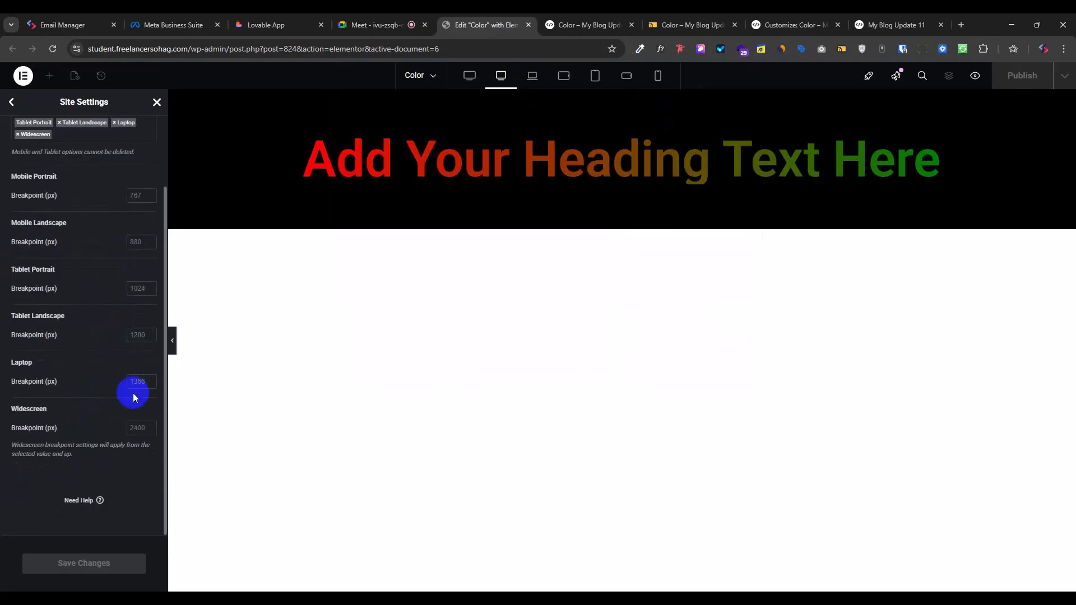
pyautogui.click(761, 50)
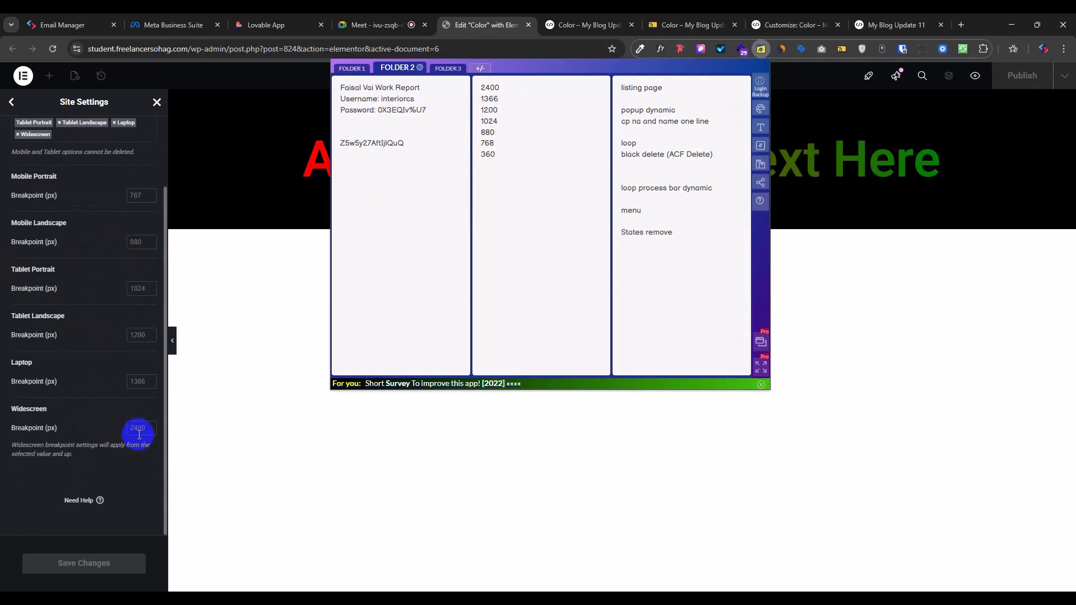
# Step: Check the Folder 2 notes' widths from 2400 down to 880 against the Widescreen through Mobile Landscape breakpoints
pyautogui.click(140, 430)
pyautogui.click(761, 48)
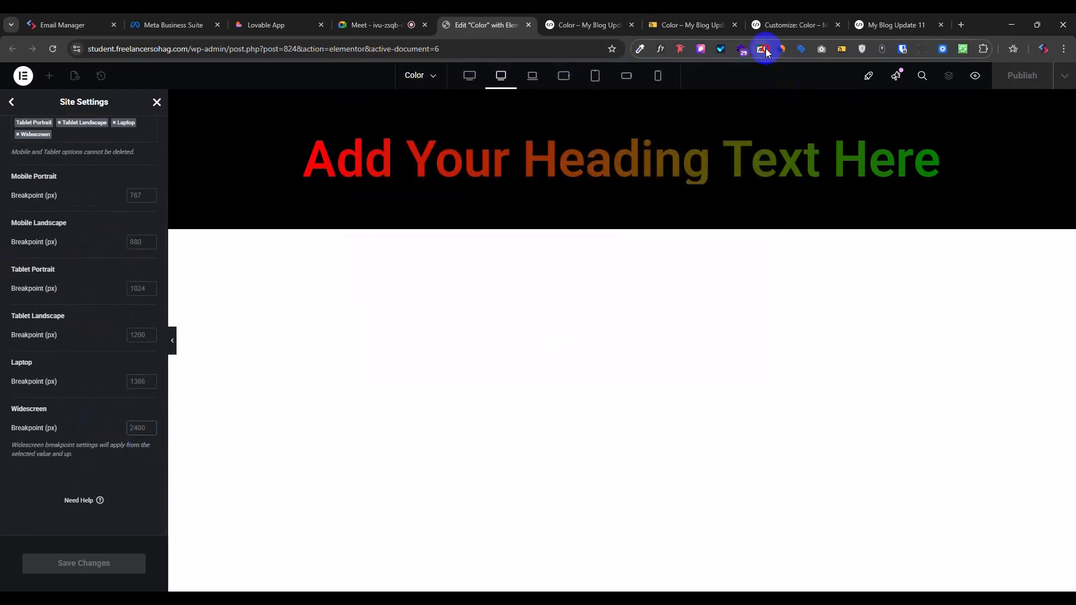
pyautogui.click(138, 441)
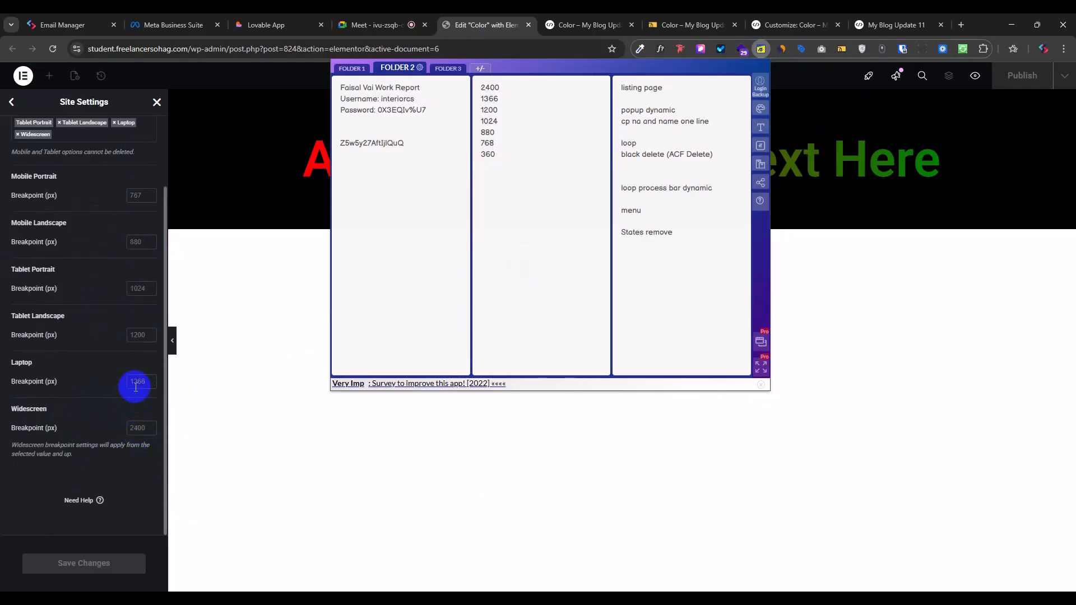
pyautogui.click(491, 91)
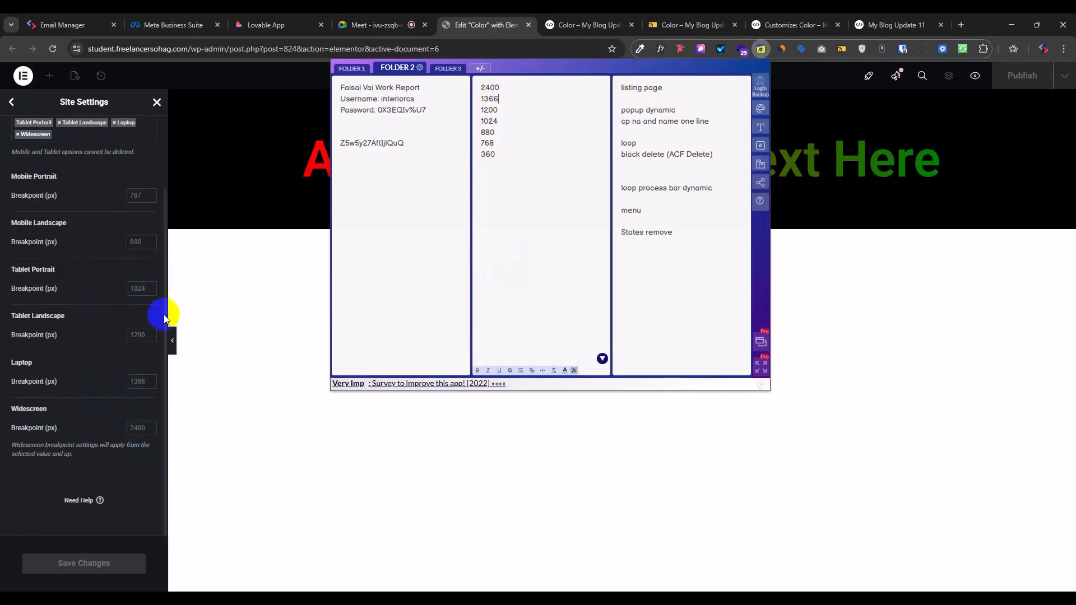
pyautogui.click(497, 111)
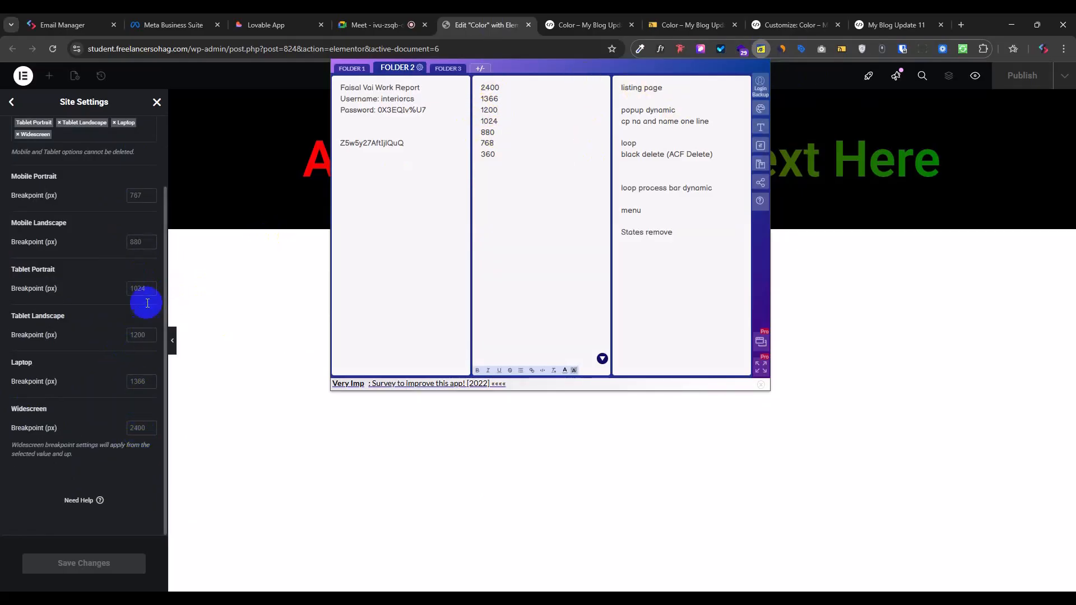
pyautogui.click(507, 116)
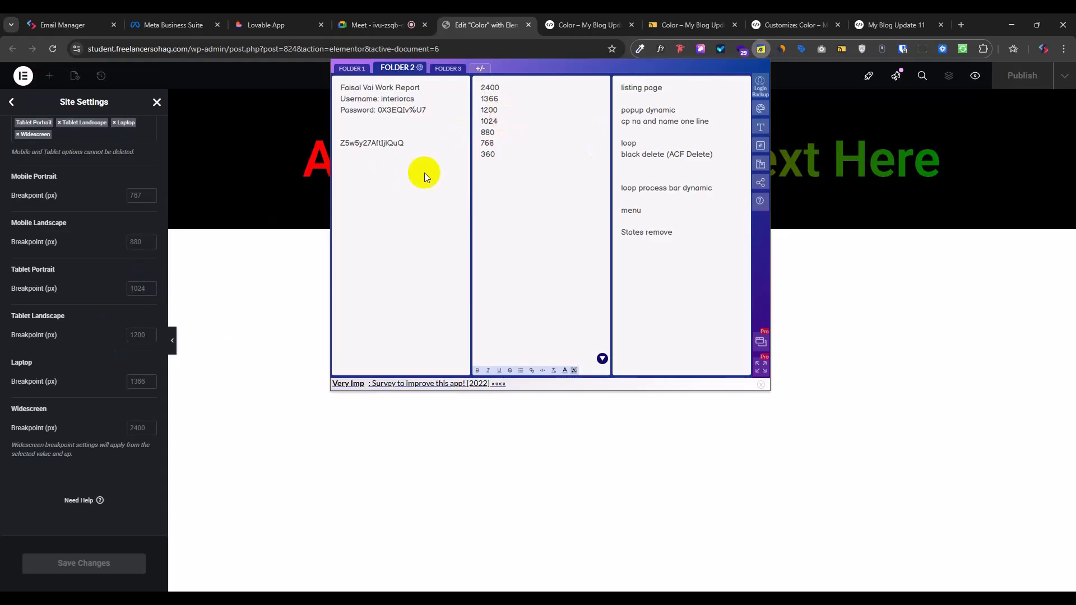
pyautogui.click(494, 132)
# Step: Change 768 to 767 in the Folder 2 notes to match the Mobile Portrait breakpoint, and close the notes
pyautogui.click(140, 194)
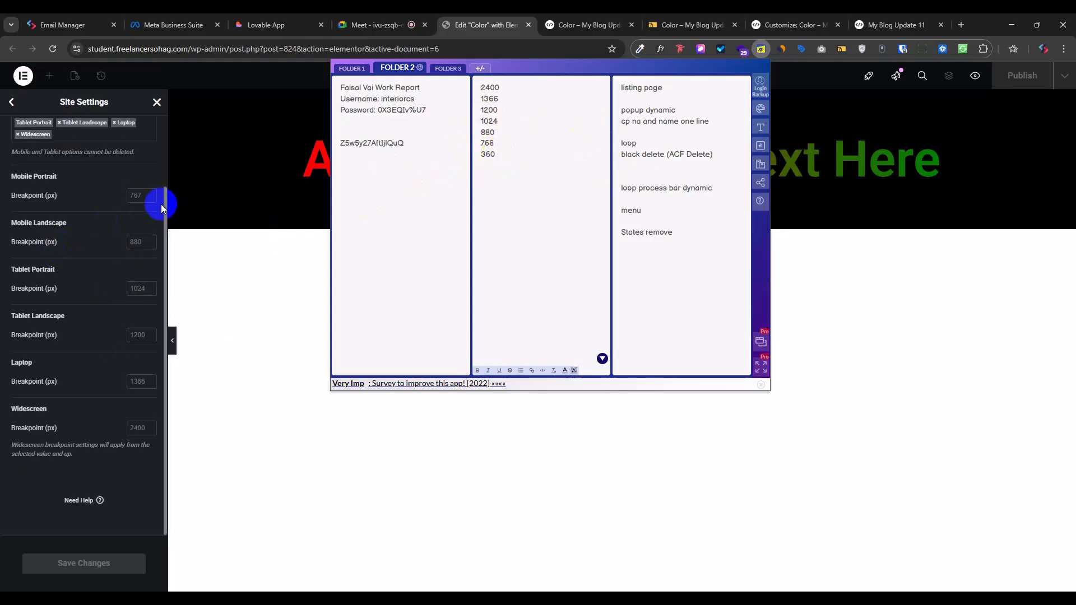
pyautogui.scroll(2, 137, 244)
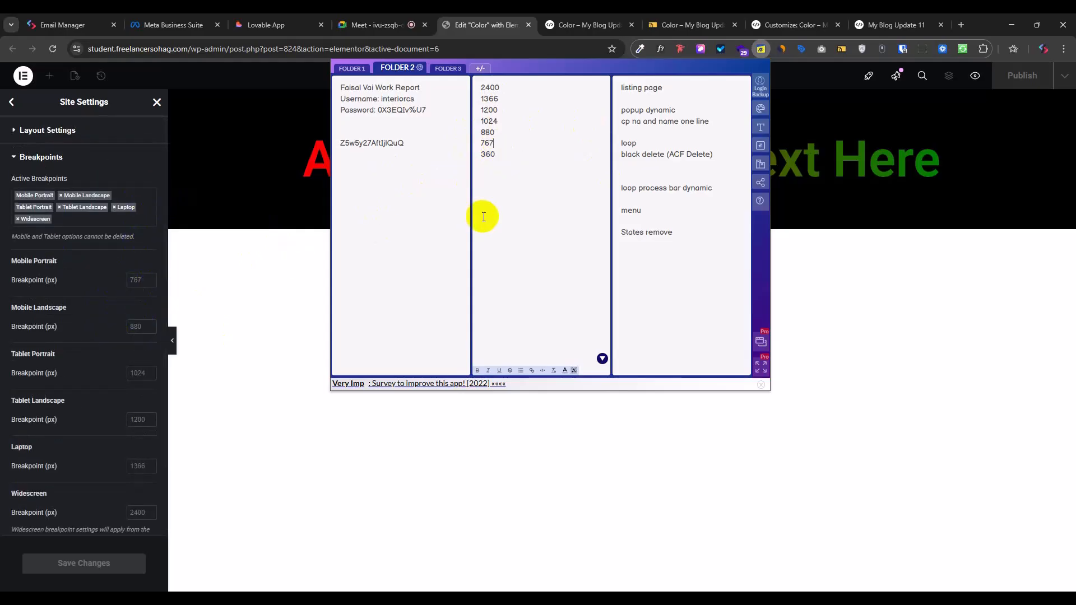
pyautogui.scroll(-2, 130, 296)
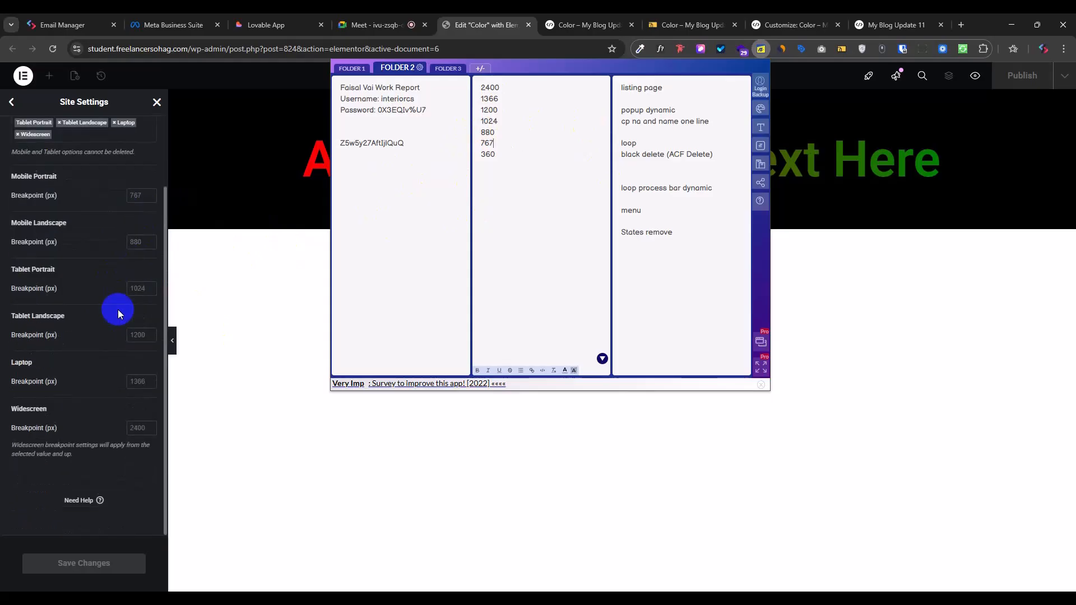
pyautogui.scroll(2, 118, 309)
pyautogui.click(759, 51)
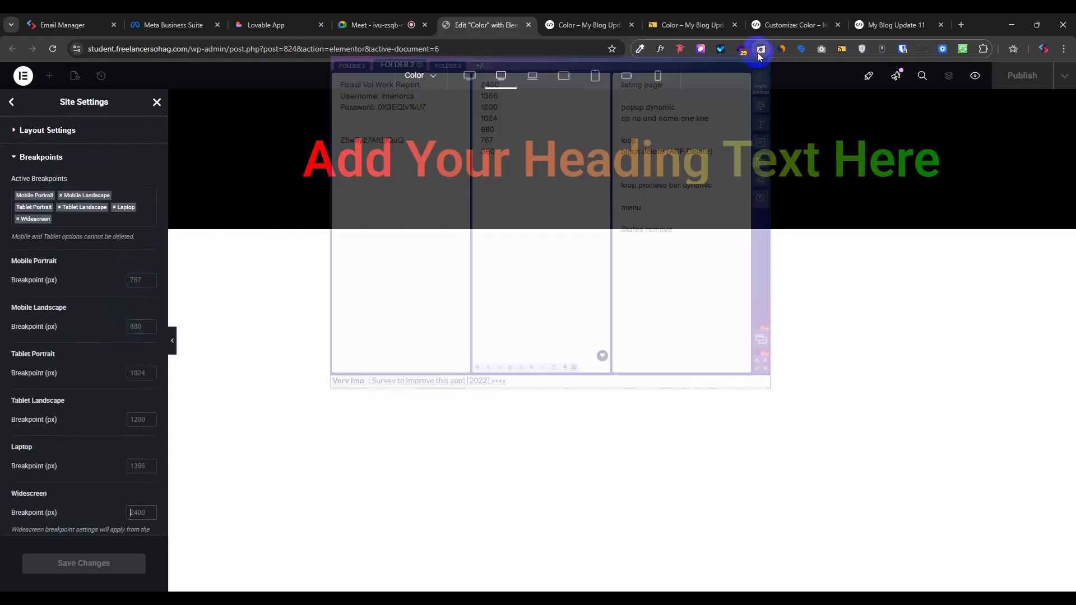
# Step: Set the Mobile Portrait breakpoint to 800 px and save the site settings
pyautogui.click(139, 283)
pyautogui.write('800')
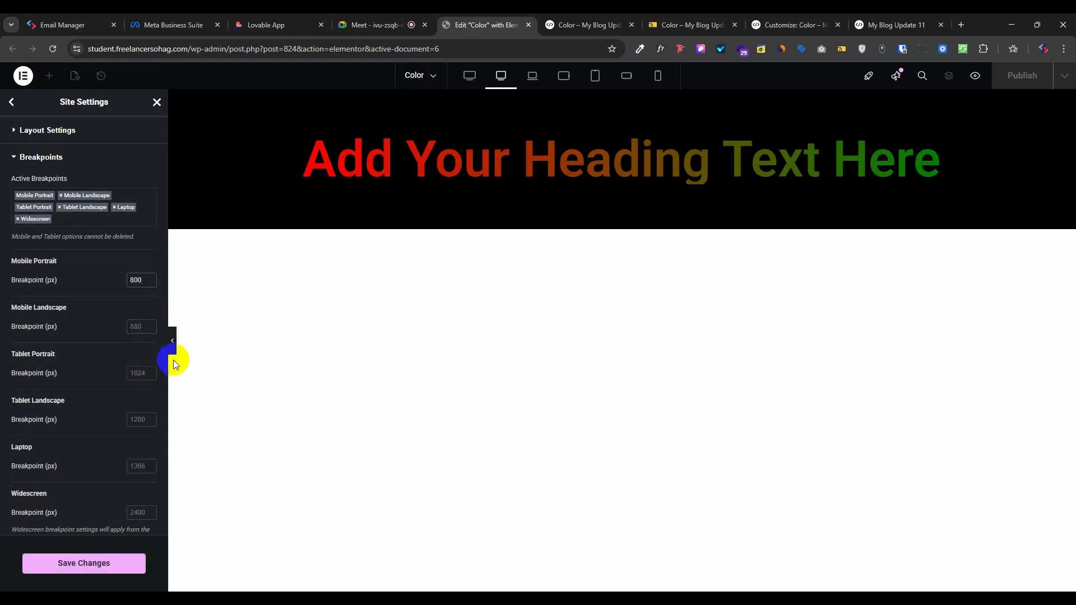
pyautogui.click(102, 568)
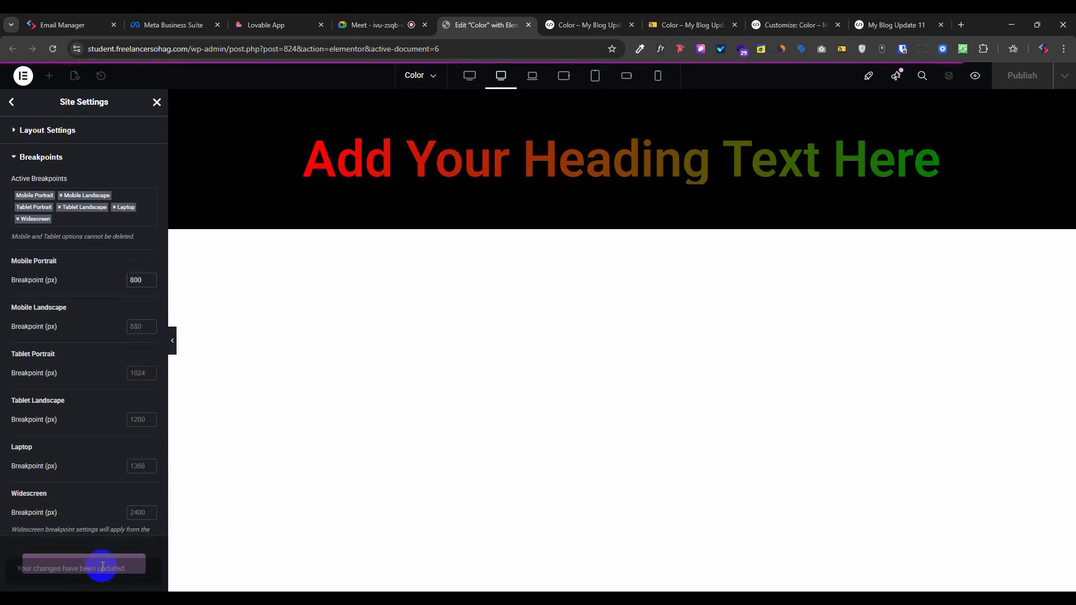
# Step: Reload the live Color page, set the emulated viewport to 881 px and then 880 px, and compare the heading's font size
pyautogui.click(567, 25)
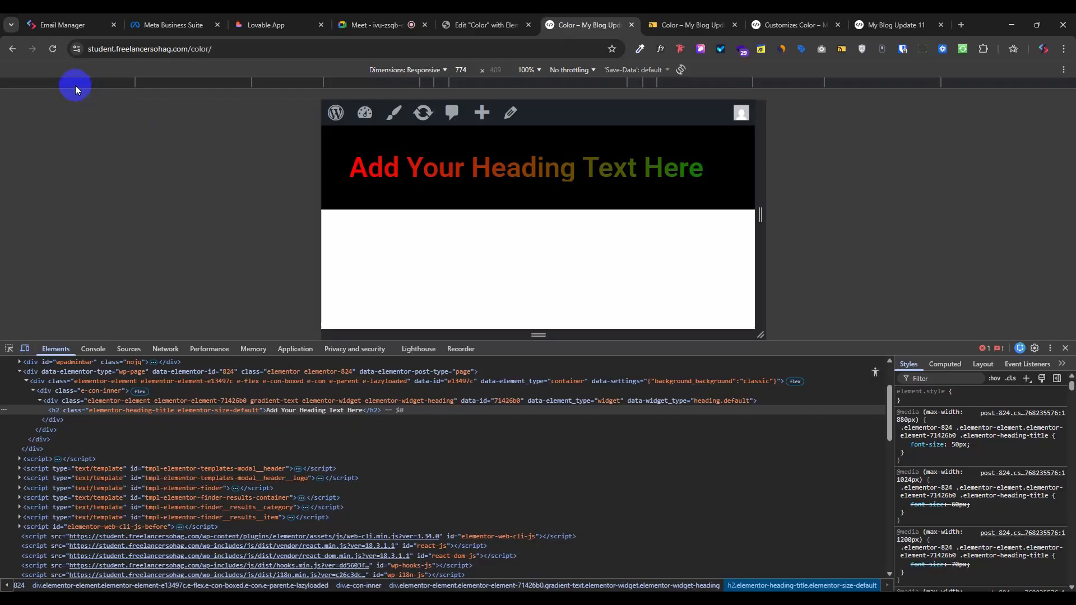
pyautogui.click(52, 48)
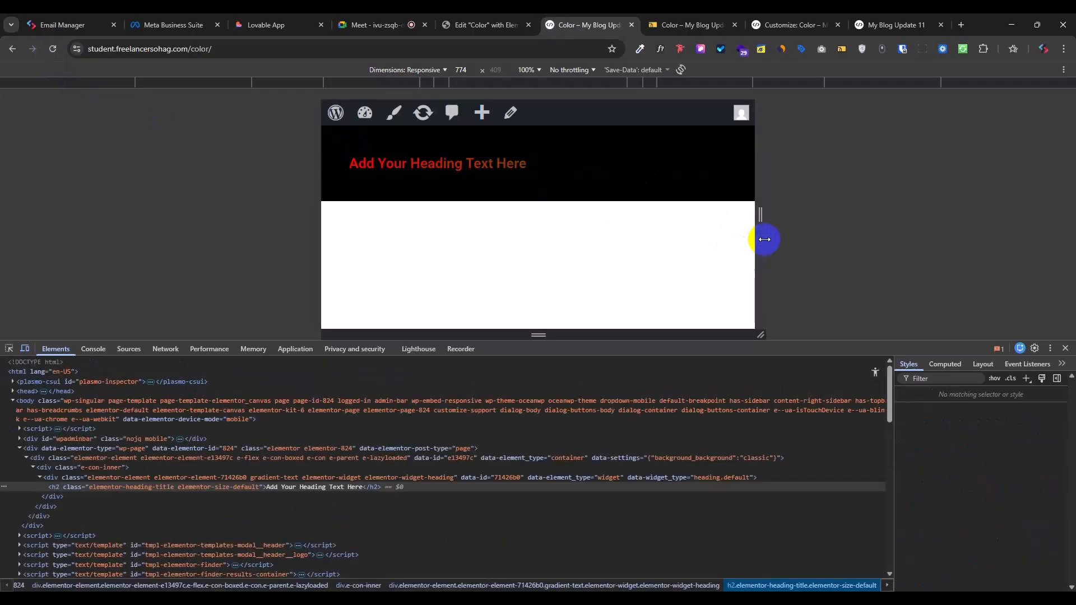
pyautogui.moveTo(765, 238); pyautogui.dragTo(802, 240)
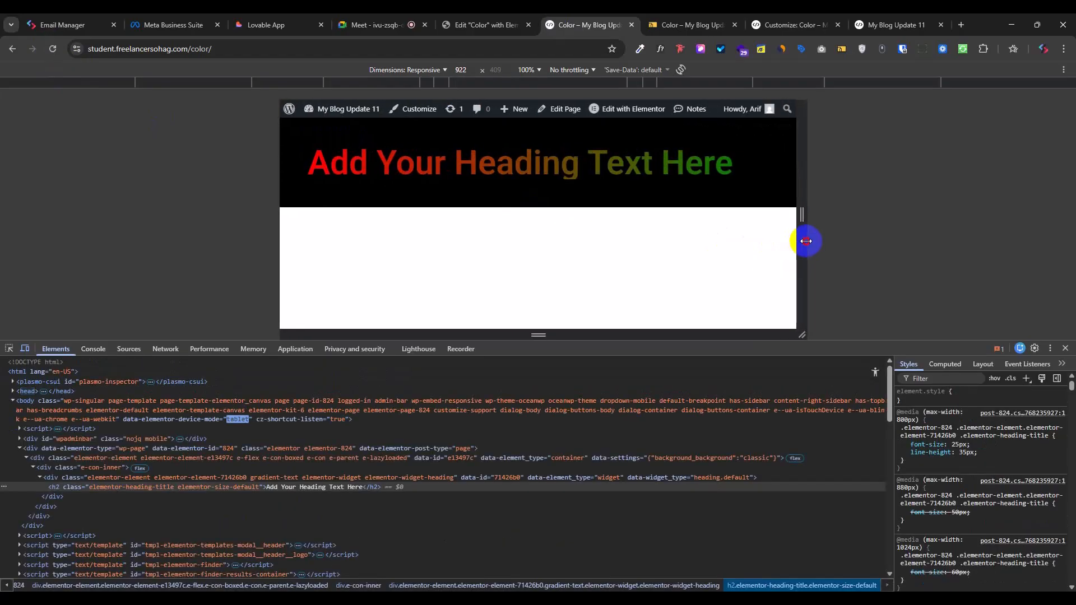
pyautogui.doubleClick(460, 70)
pyautogui.write('88')
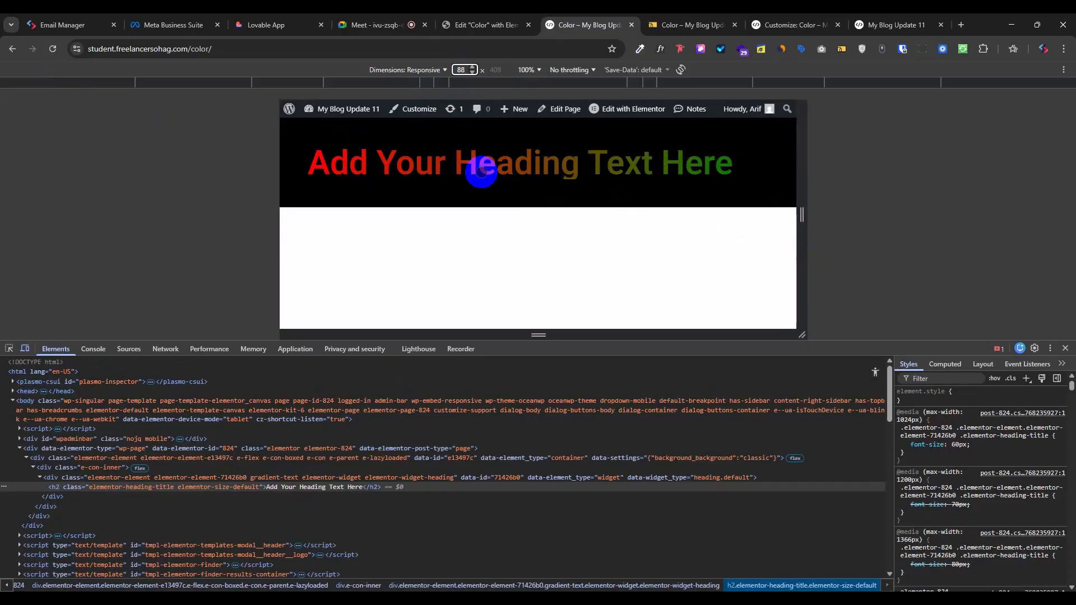
pyautogui.write('1')
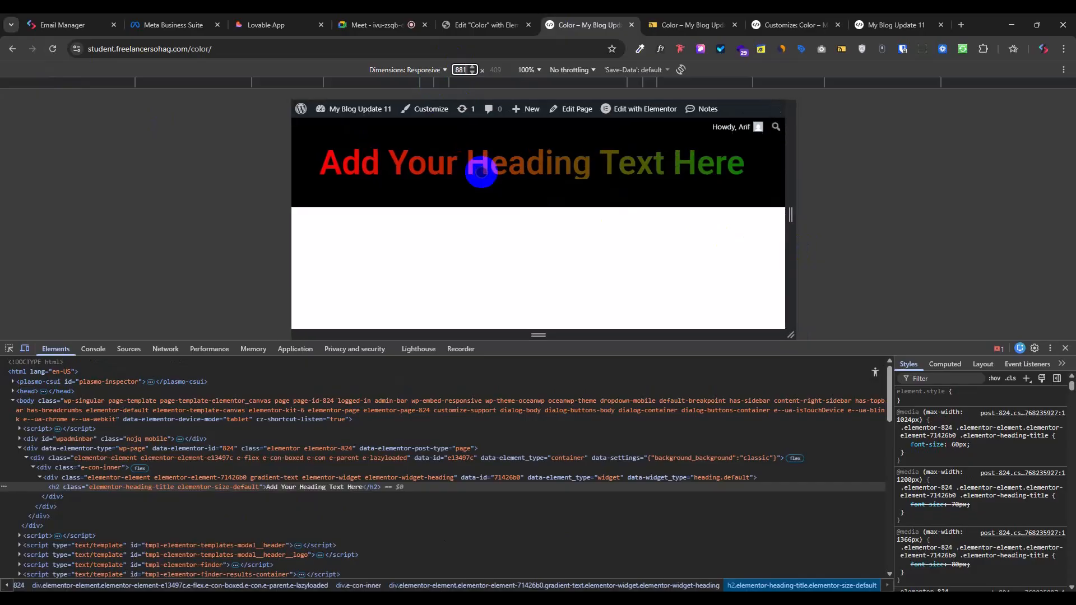
pyautogui.click(473, 73)
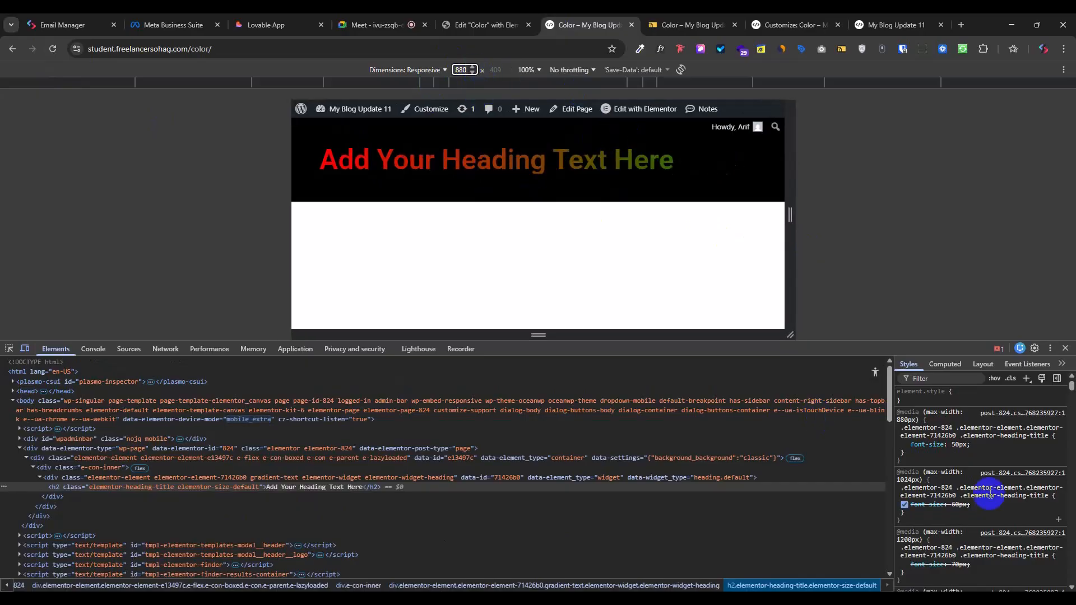
# Step: Set the emulated viewport to 801 px and then 800 px, and inspect the heading's font-size rule
pyautogui.click(456, 68)
pyautogui.doubleClick(457, 67)
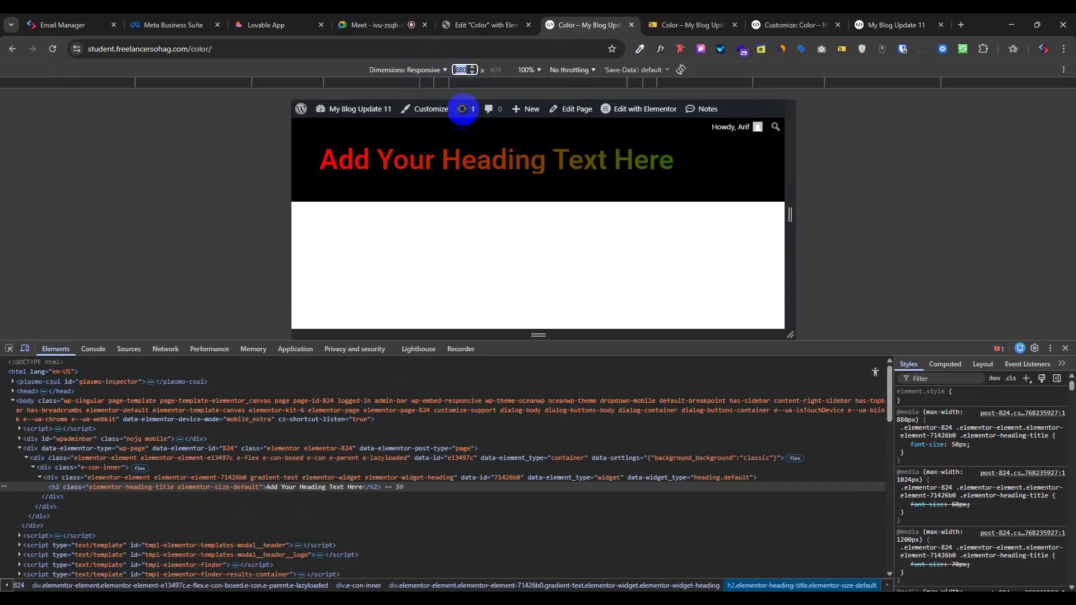
pyautogui.write('801')
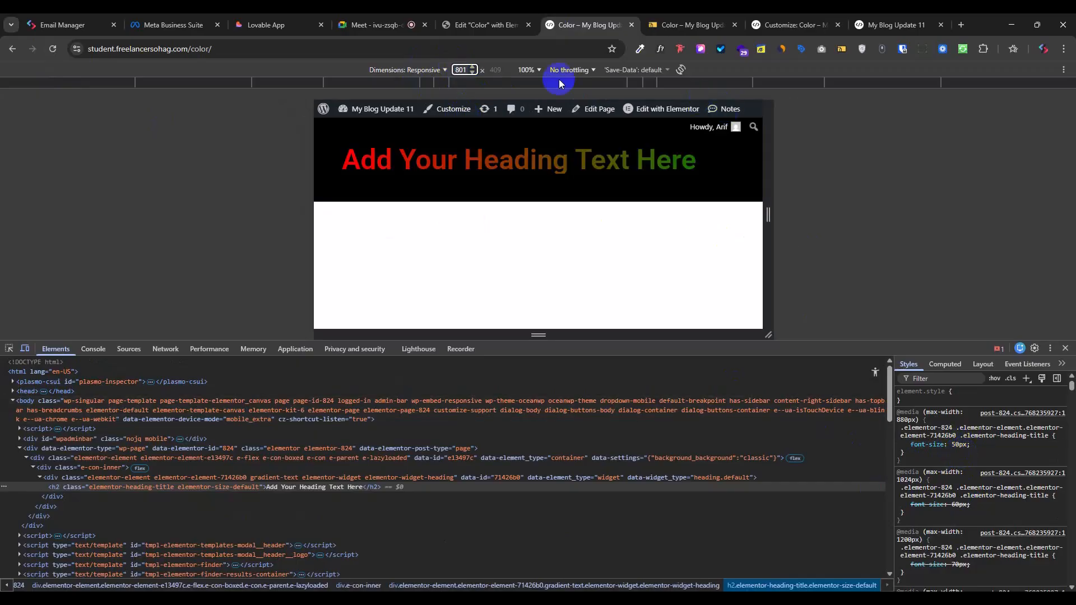
pyautogui.click(472, 72)
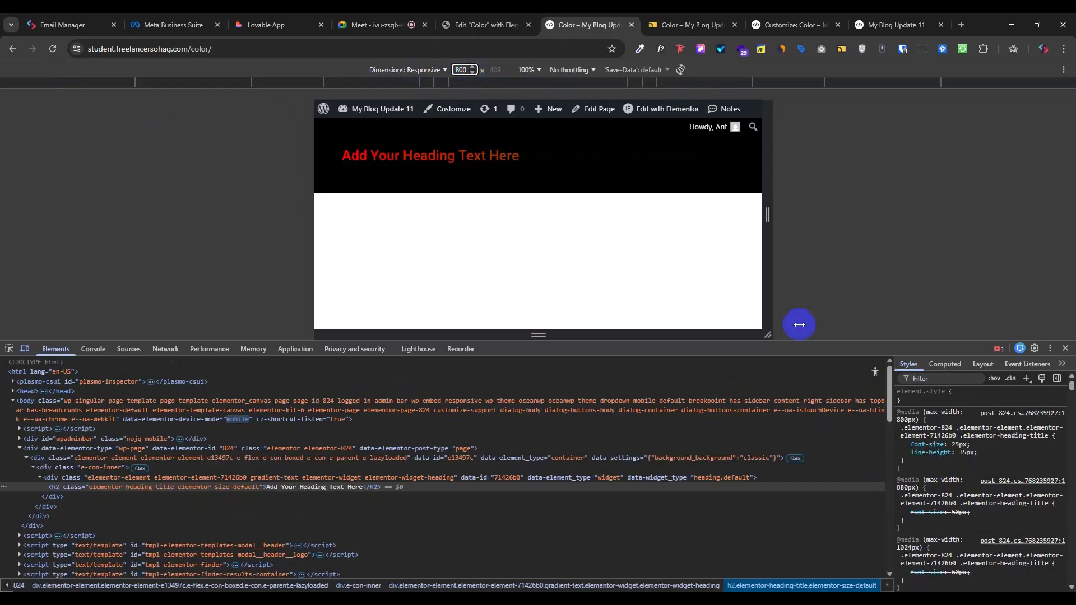
pyautogui.click(958, 445)
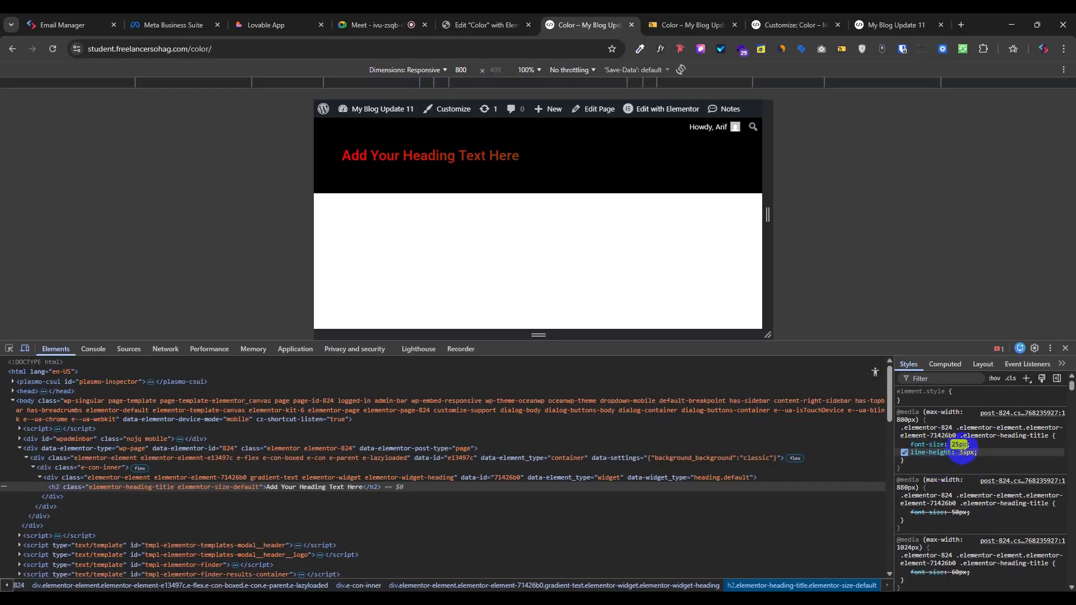
# Step: Switch back to the Elementor editor and try 845 px as the Mobile Portrait breakpoint
pyautogui.click(485, 25)
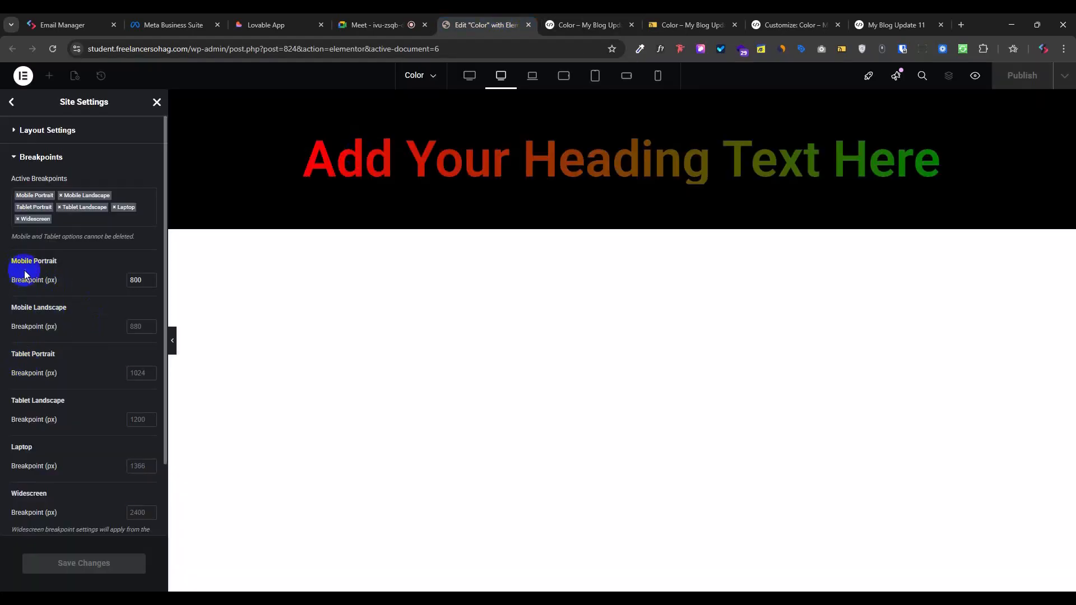
pyautogui.moveTo(23, 261); pyautogui.dragTo(67, 285)
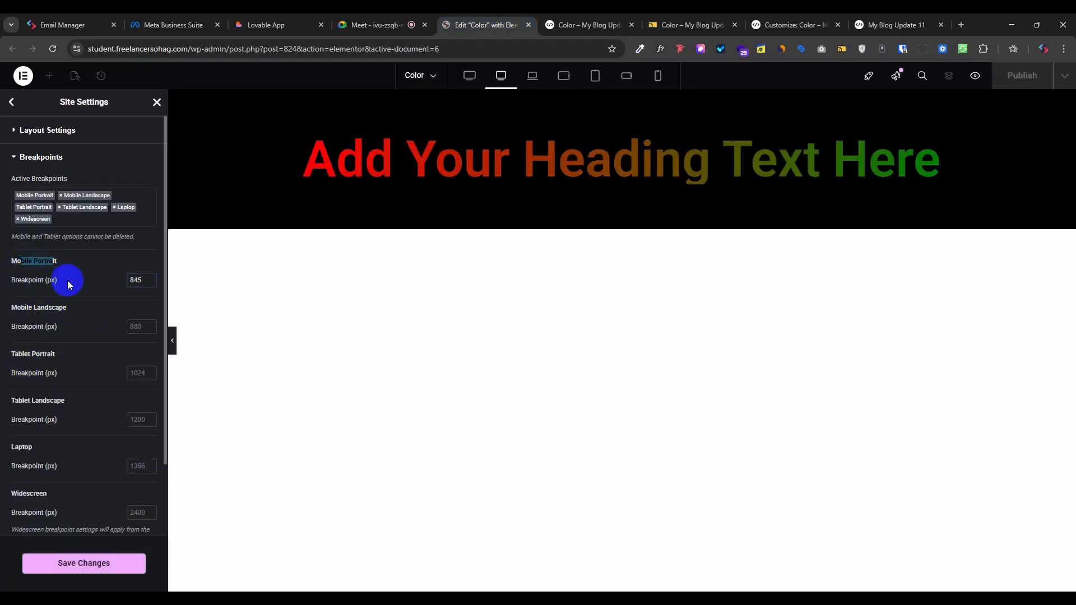
# Step: Return to the live Color page and widen the emulated viewport to about 1770 px to view the desktop heading size
pyautogui.click(585, 24)
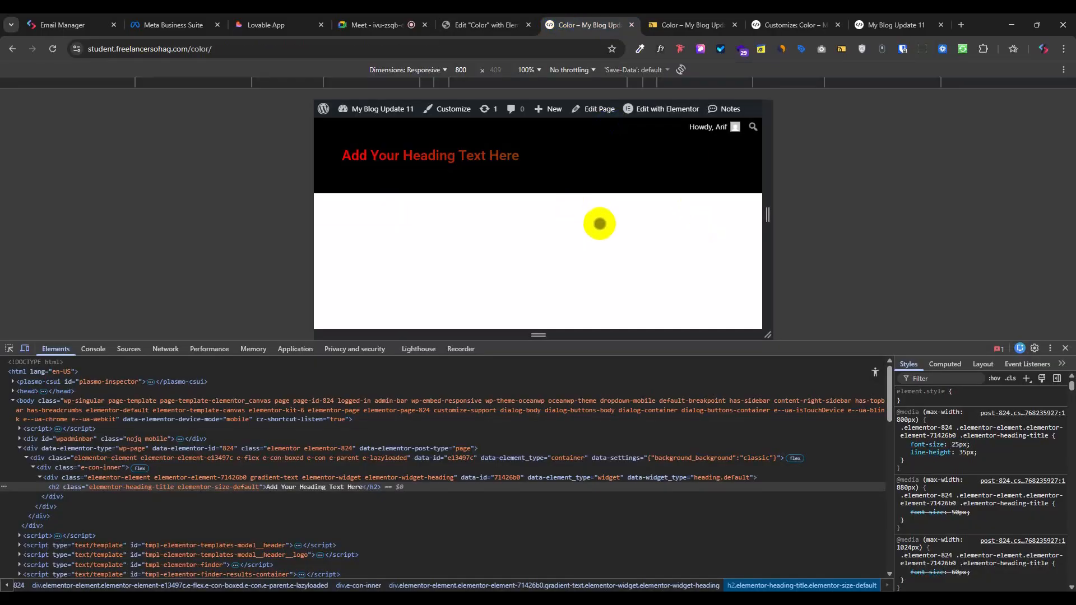
pyautogui.click(485, 25)
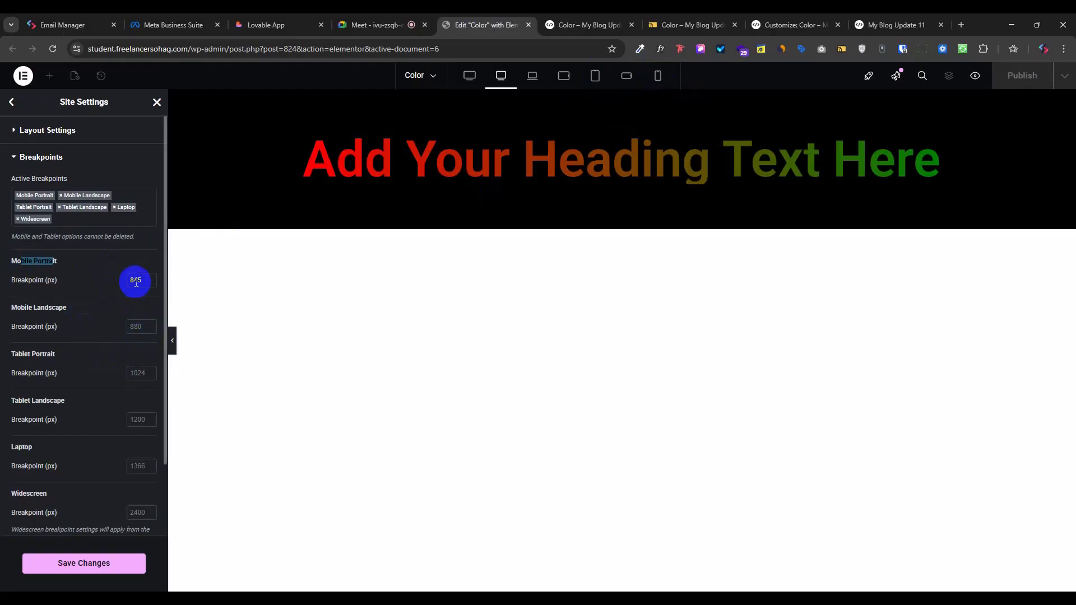
pyautogui.click(585, 24)
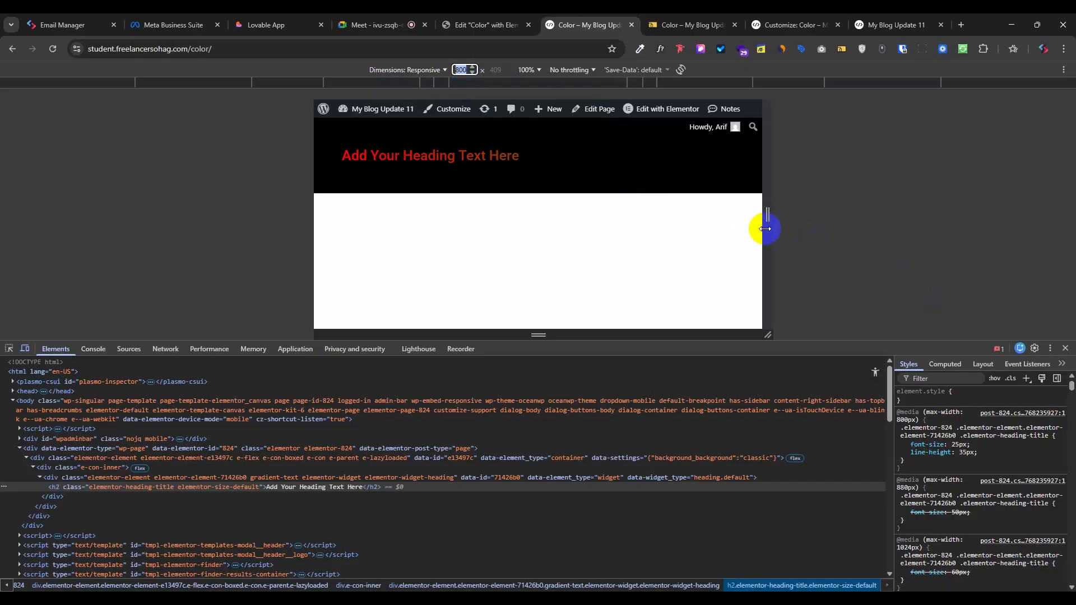
pyautogui.moveTo(763, 225); pyautogui.dragTo(1034, 255)
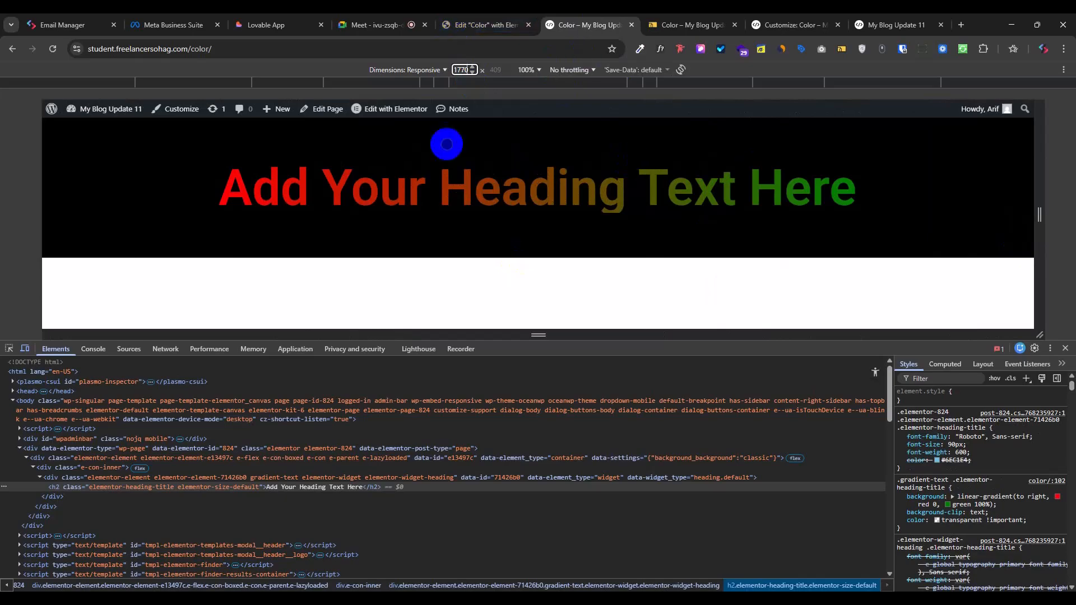
# Step: Clear the custom Mobile Portrait breakpoint in the Elementor editor so the default 767 px applies, and save the site settings
pyautogui.click(448, 25)
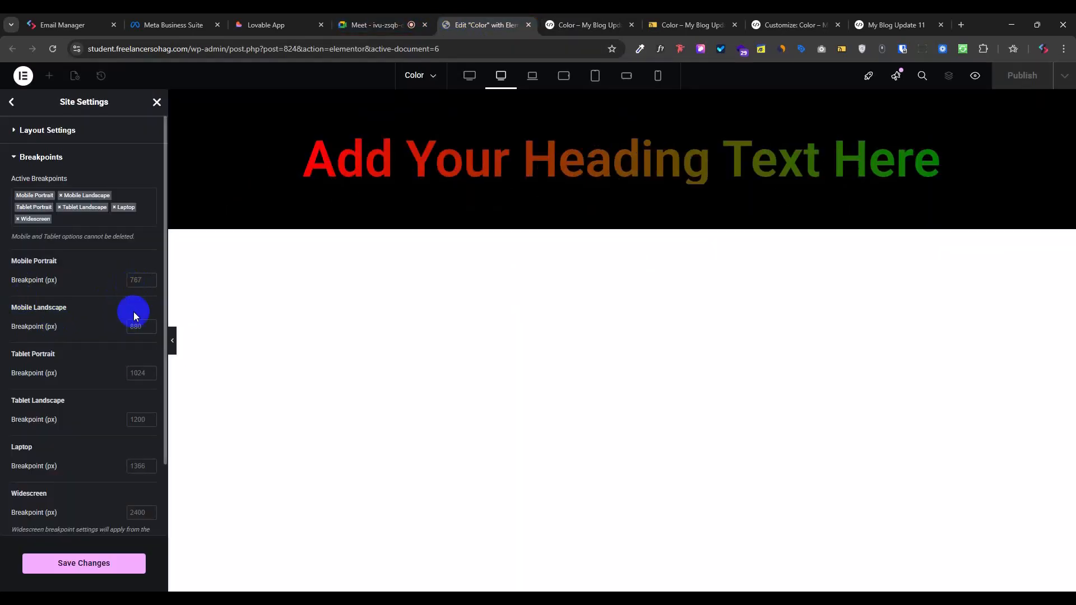
pyautogui.scroll(-3, 140, 393)
pyautogui.scroll(3, 144, 431)
pyautogui.click(56, 563)
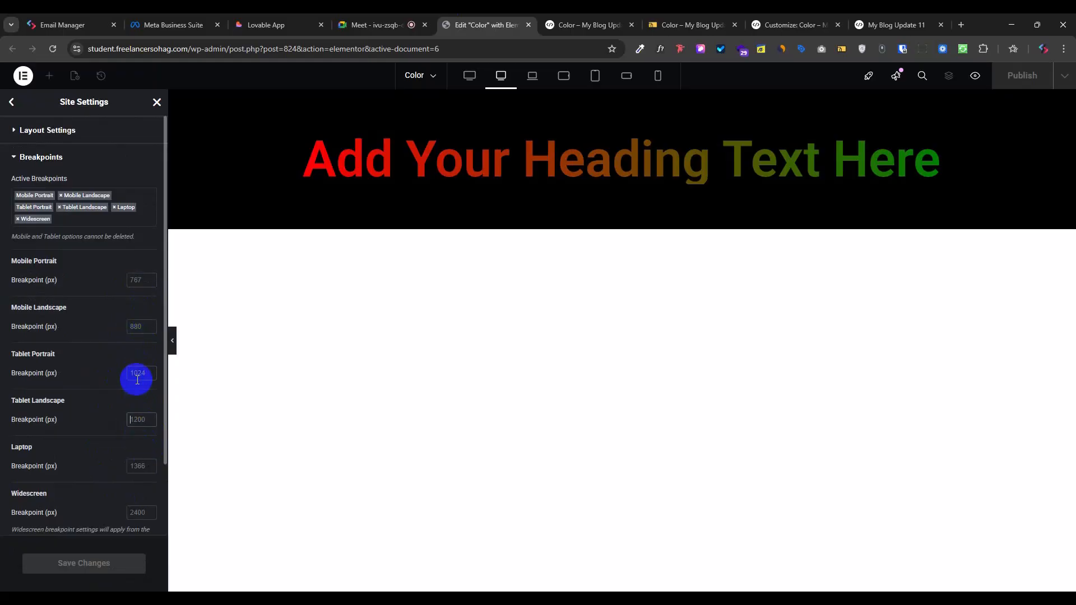
# Step: Review the default Mobile Landscape, Tablet Landscape and Widescreen breakpoints, and close the site settings
pyautogui.click(140, 331)
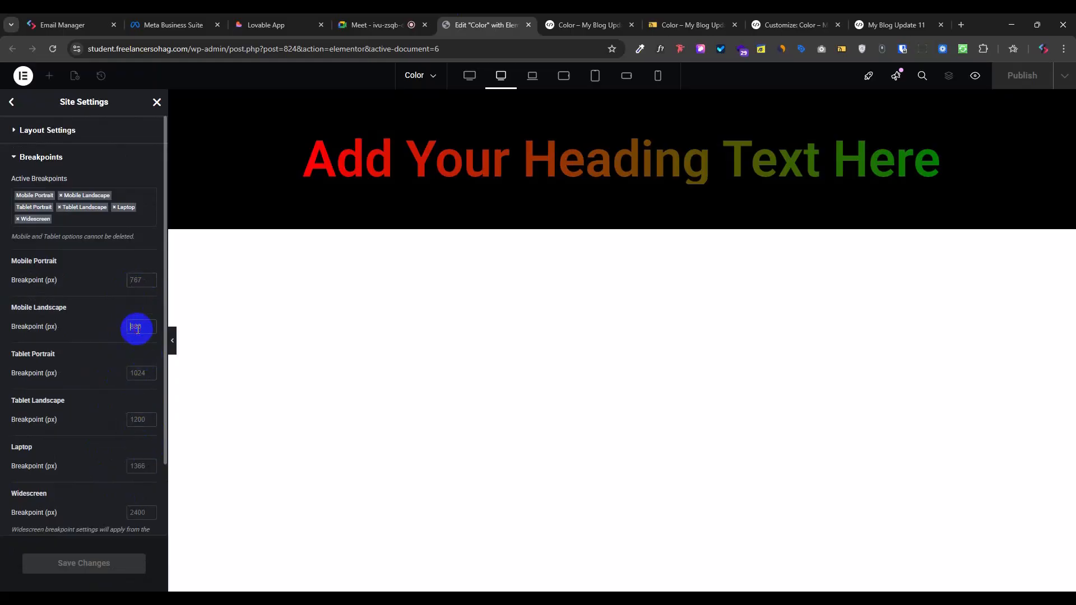
pyautogui.click(140, 420)
pyautogui.click(143, 512)
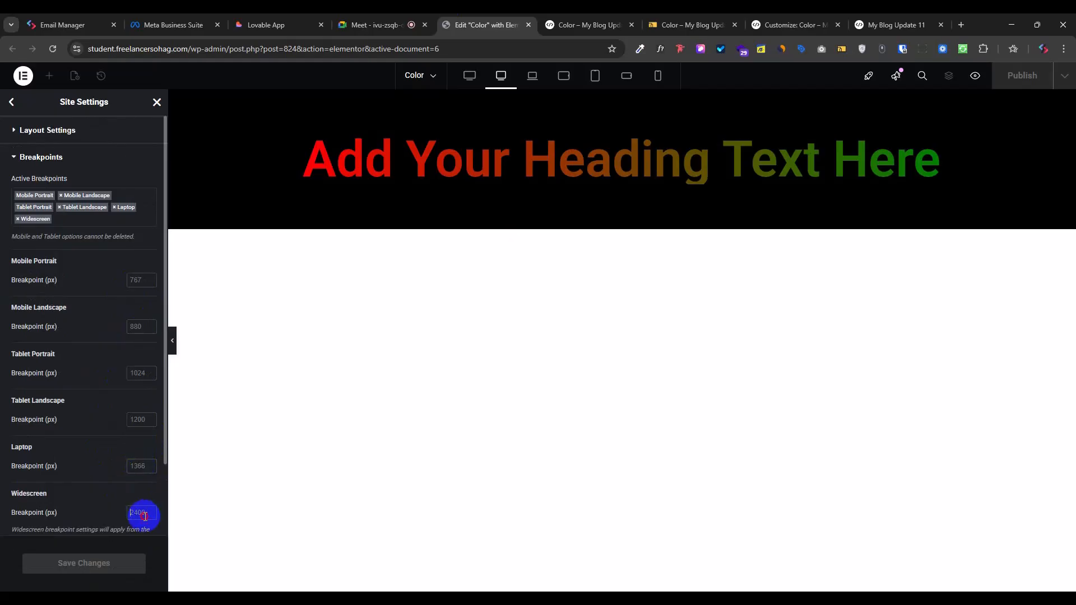
pyautogui.scroll(-2, 140, 487)
pyautogui.scroll(2, 58, 251)
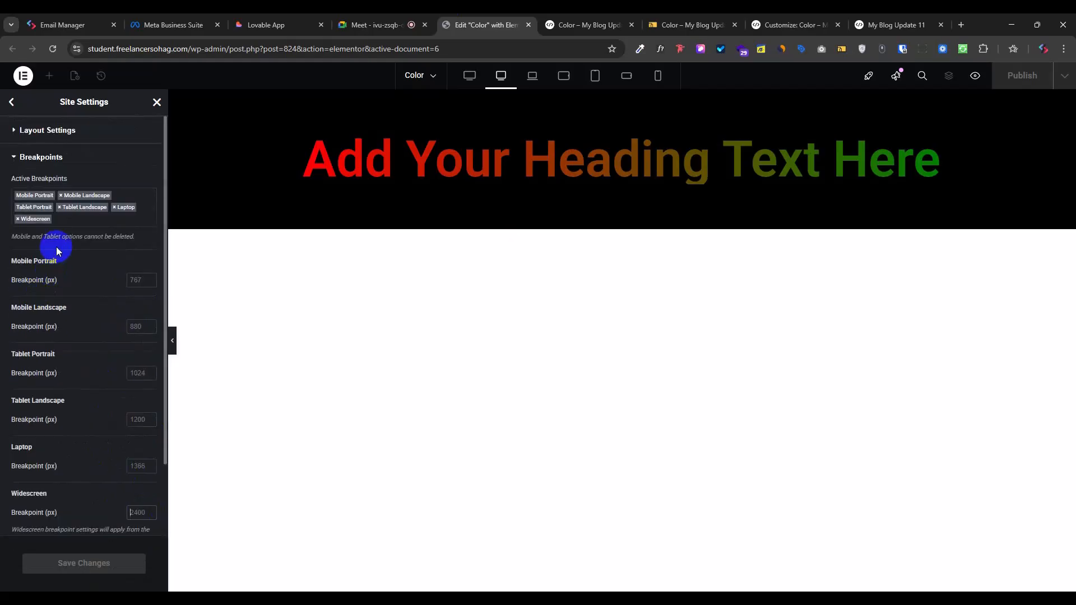
pyautogui.click(156, 102)
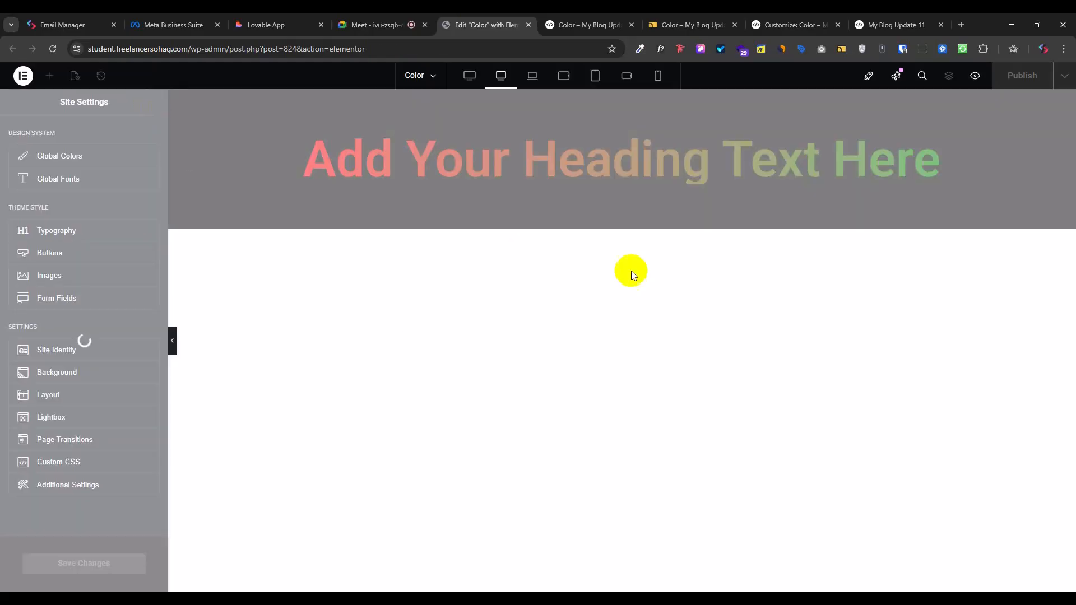
# Step: Switch to the multi-device preview of the Color page and reload it to view the heading on each device
pyautogui.click(577, 21)
pyautogui.click(707, 20)
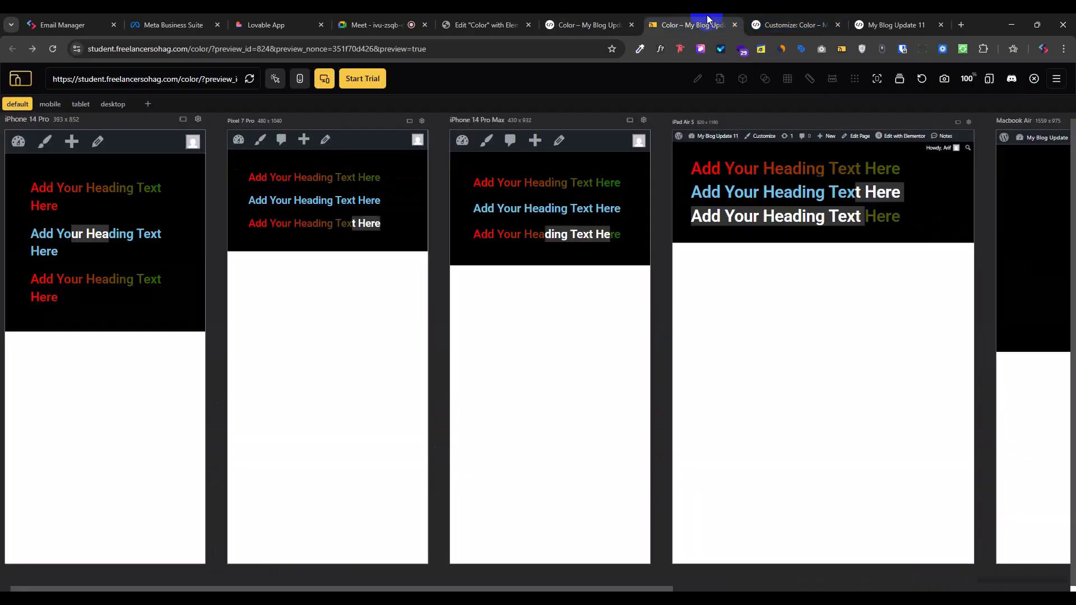
pyautogui.click(250, 79)
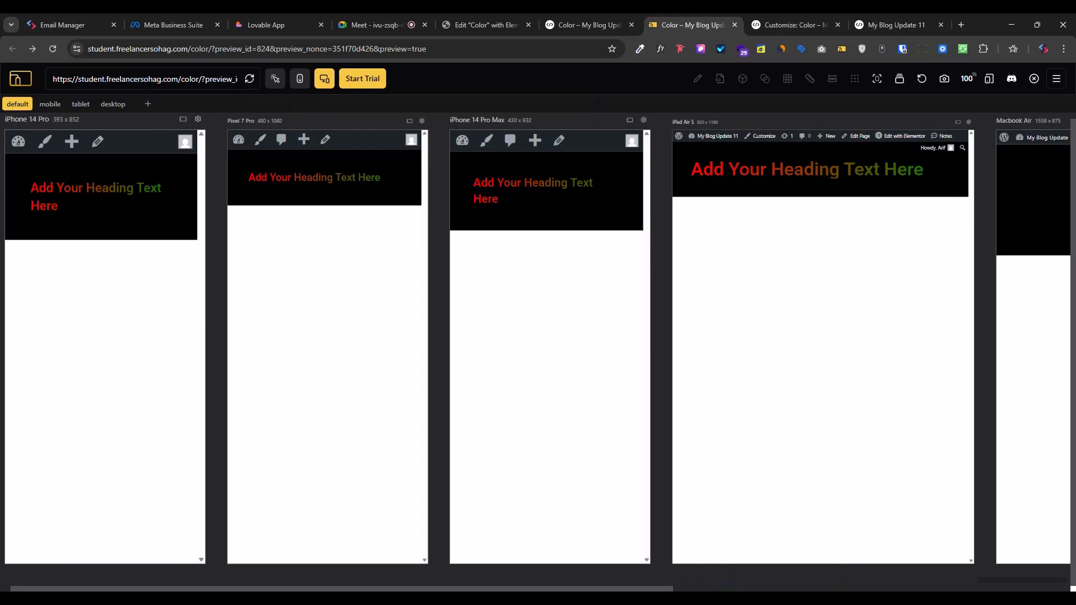
# Step: Compare the heading in the multi-device preview with the heading widget in the Elementor editor
pyautogui.moveTo(666, 590)
pyautogui.mouseDown()
pyautogui.moveTo(1065, 590)
pyautogui.moveTo(654, 590)
pyautogui.mouseUp()
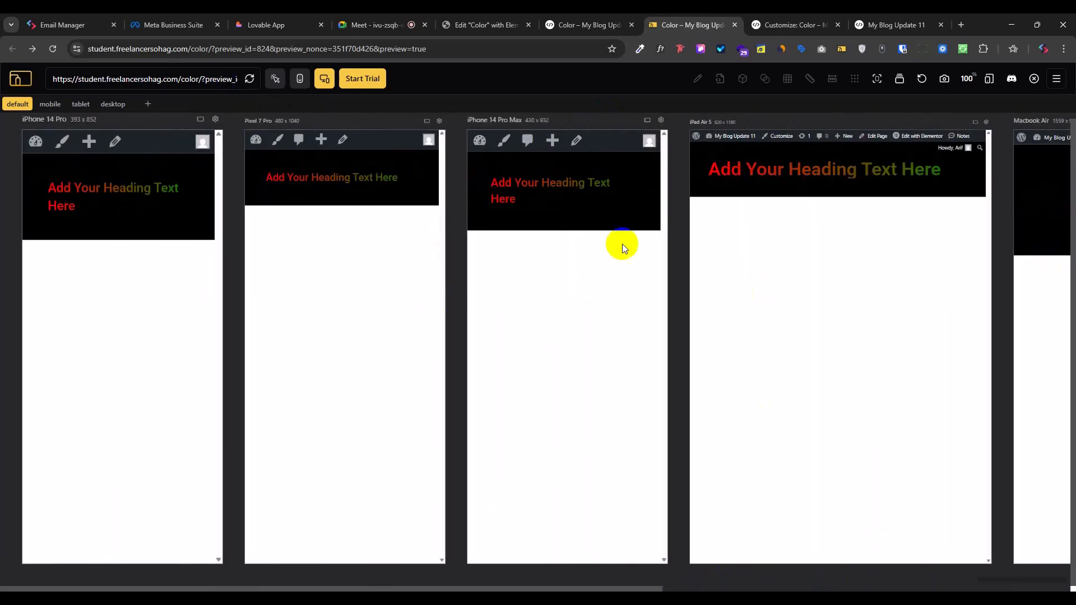
pyautogui.moveTo(556, 183); pyautogui.dragTo(1020, 188)
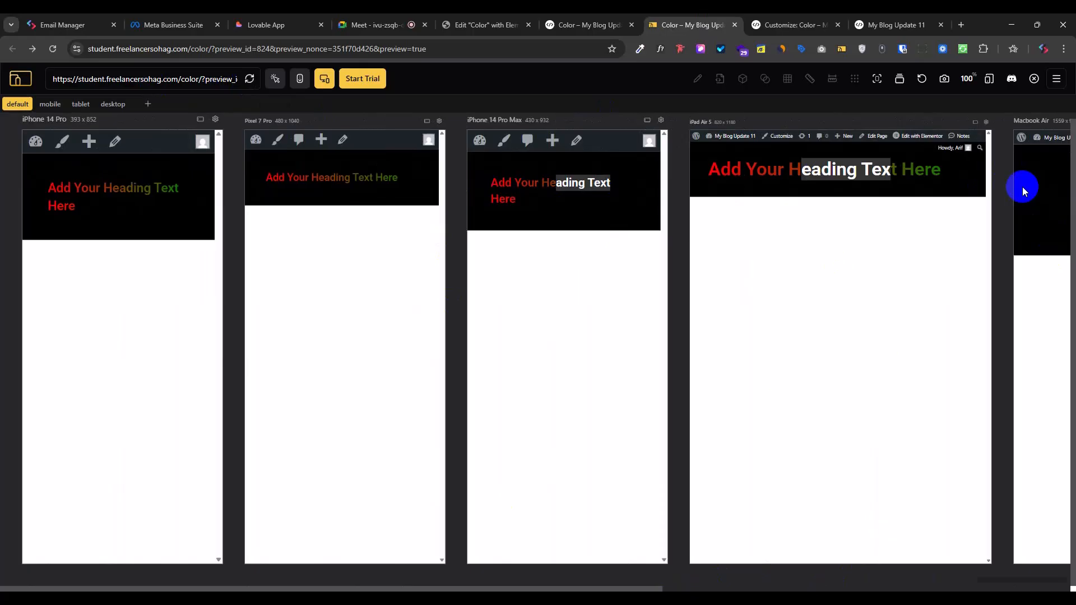
pyautogui.click(504, 25)
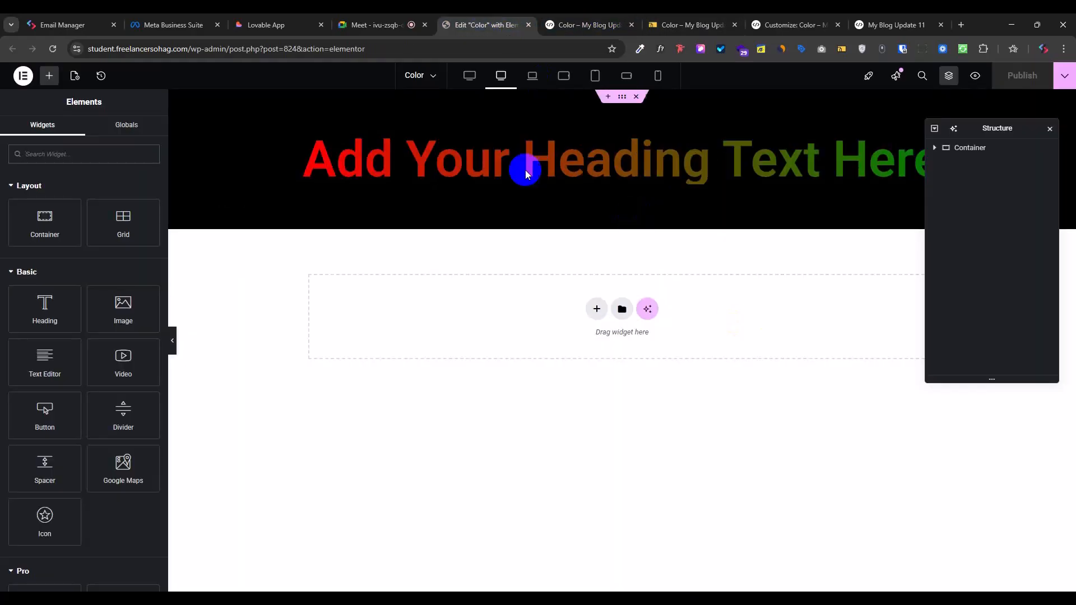
pyautogui.click(555, 22)
pyautogui.click(503, 23)
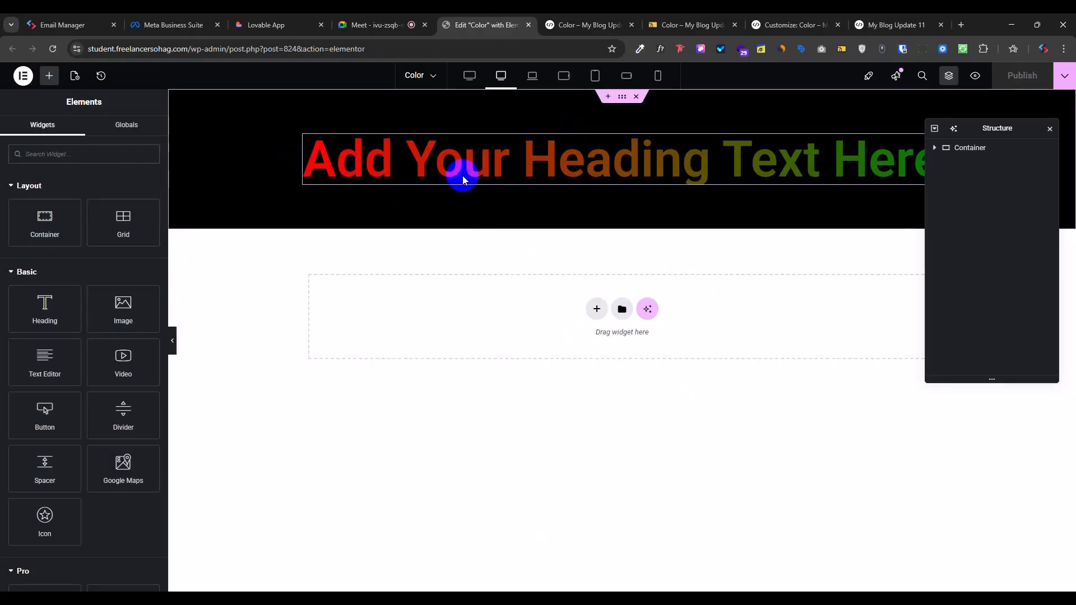
pyautogui.click(482, 178)
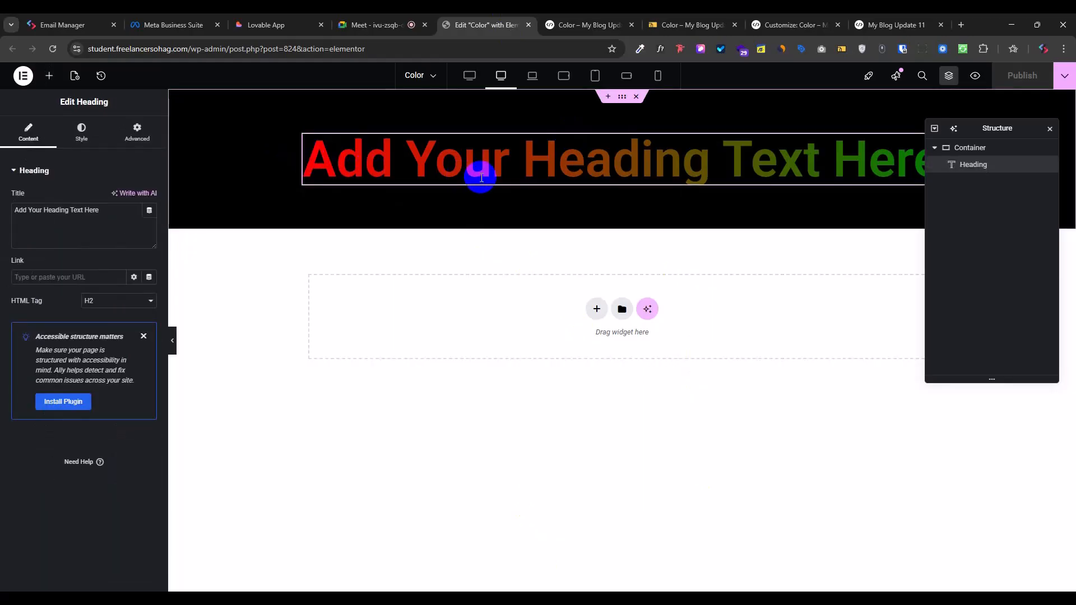
pyautogui.click(692, 24)
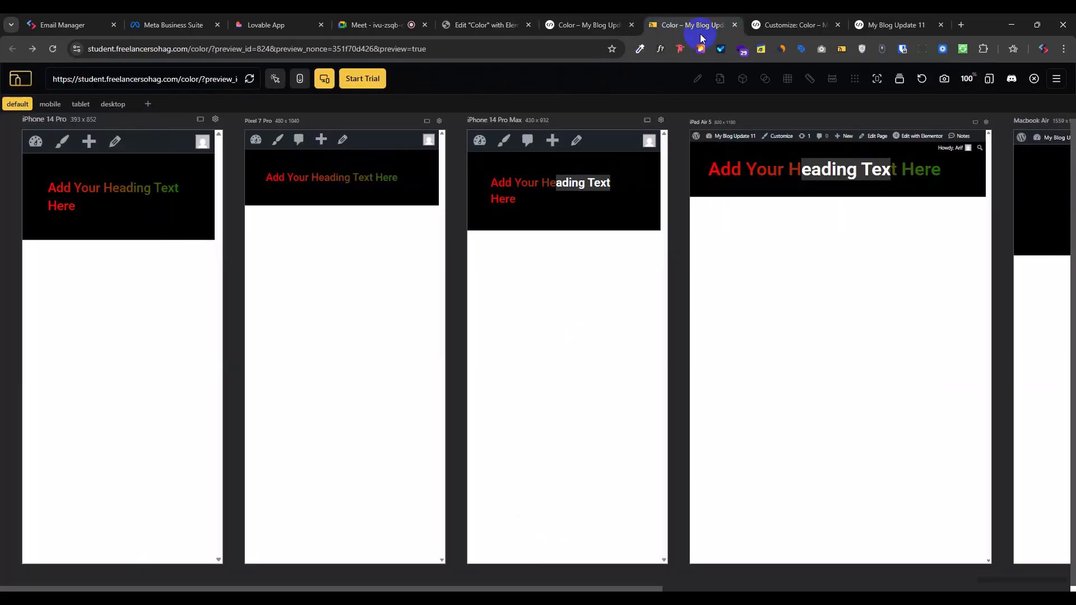
pyautogui.click(482, 25)
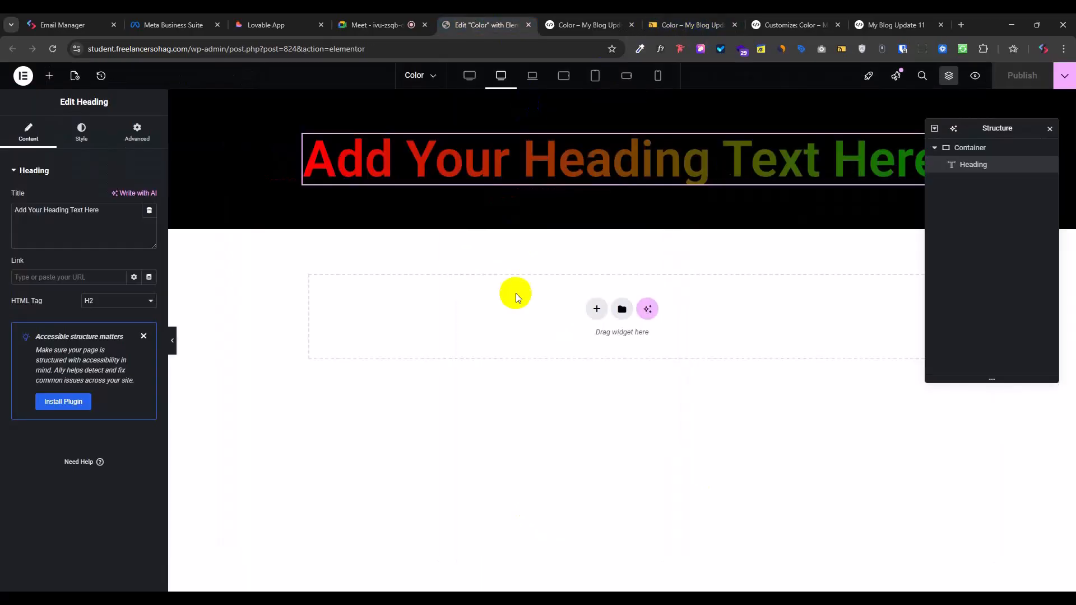
# Step: Open the browser's extension management page and show the details of the Responsive Viewer extension
pyautogui.click(982, 48)
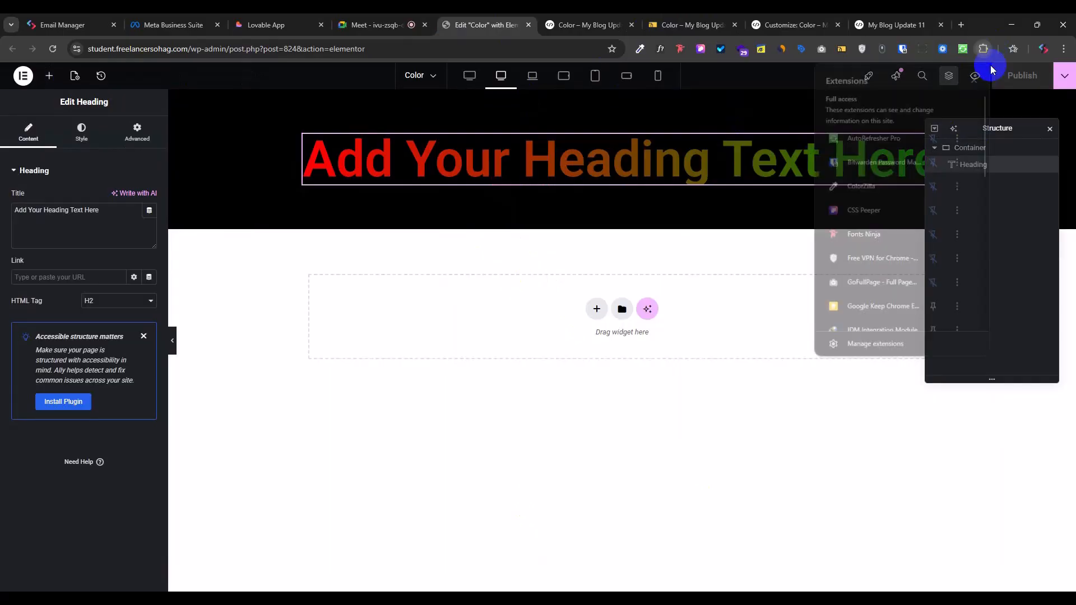
pyautogui.click(876, 354)
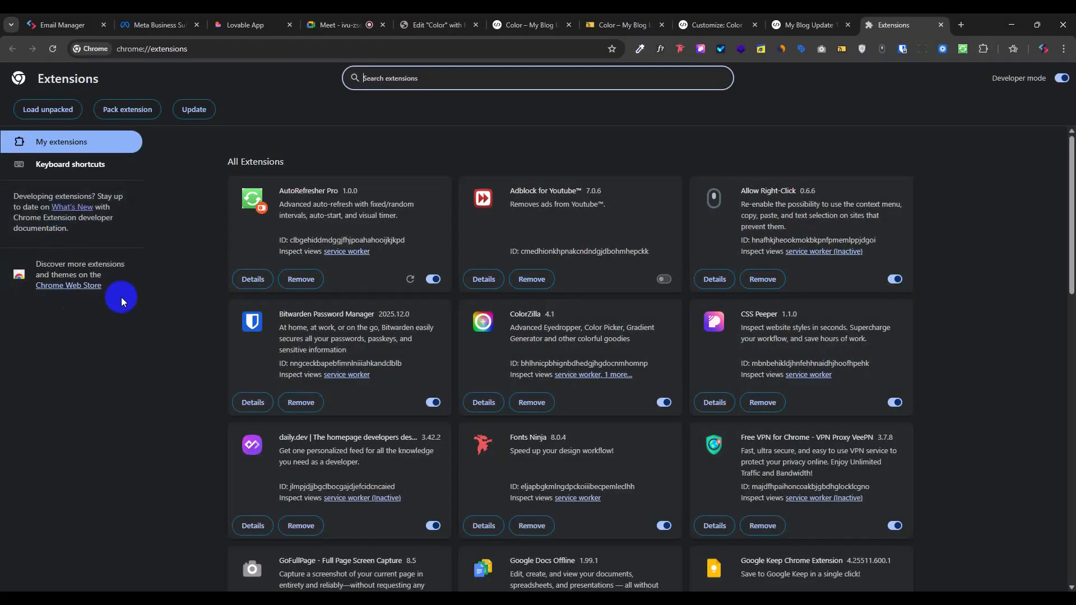
pyautogui.scroll(-3, 781, 407)
pyautogui.scroll(-10, 781, 407)
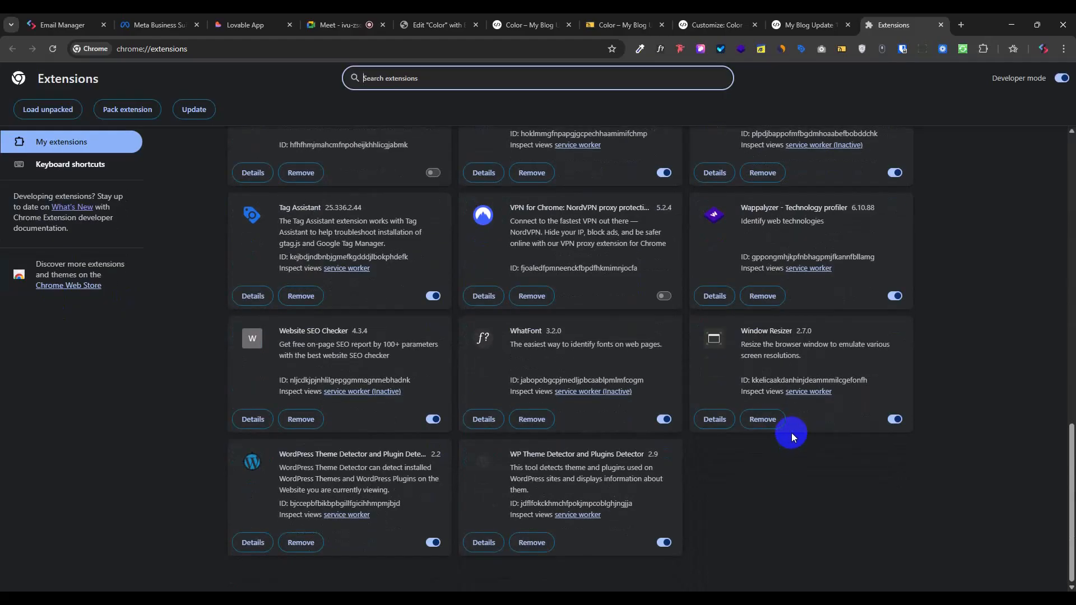
pyautogui.scroll(5, 830, 430)
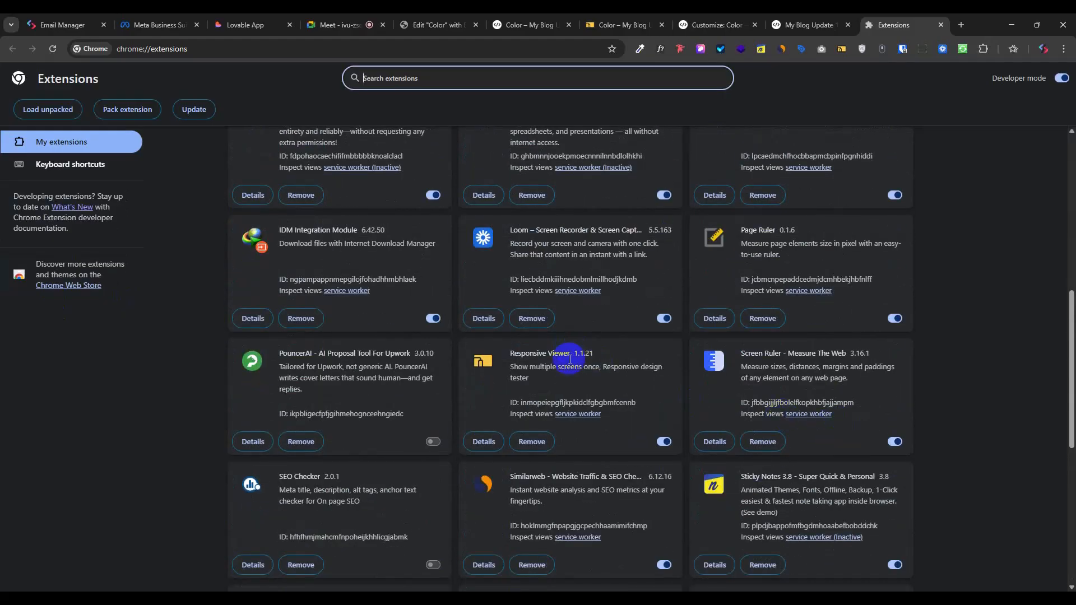
pyautogui.click(481, 441)
# Step: Open Responsive Viewer's Chrome Web Store page and place its tab beside the multi-device preview of the Color page
pyautogui.scroll(-4, 577, 411)
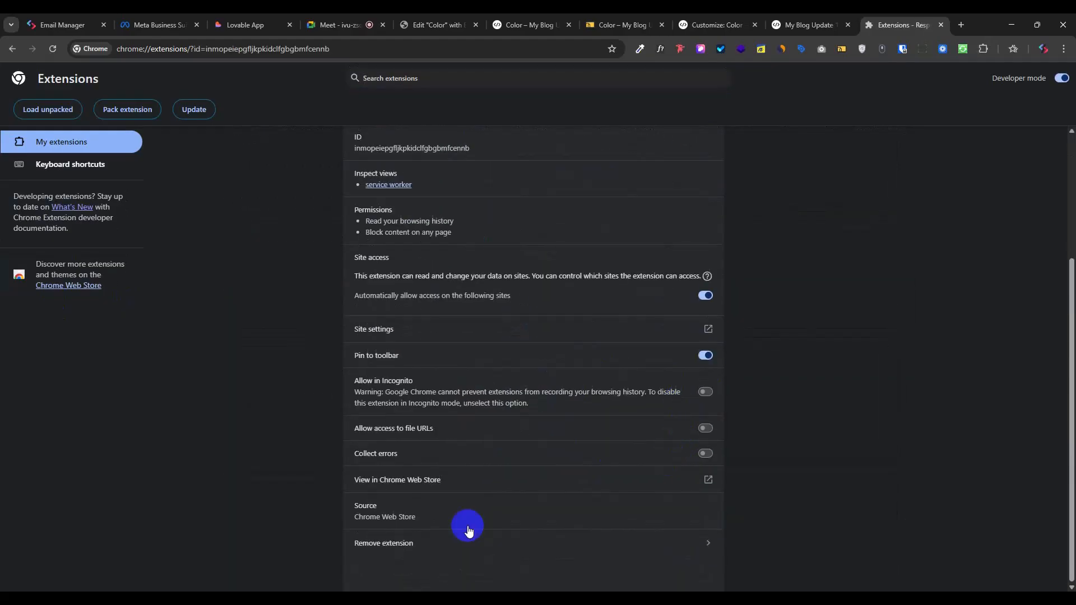
pyautogui.click(417, 480)
pyautogui.moveTo(908, 25); pyautogui.dragTo(608, 25)
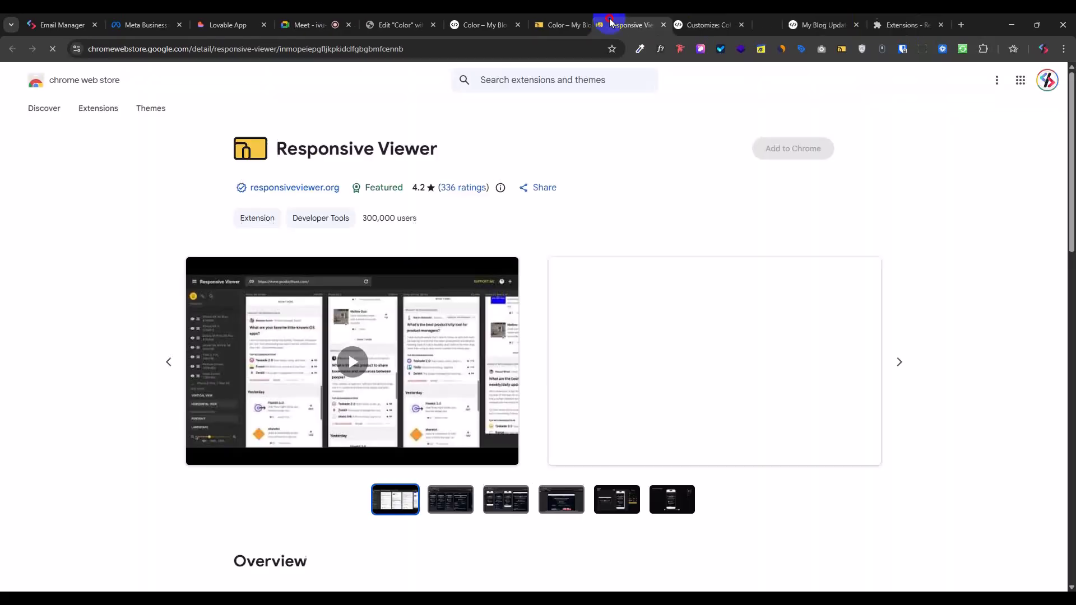
# Step: Return to the live Color page, check the Window Resizer extension, and close the developer tools
pyautogui.click(571, 25)
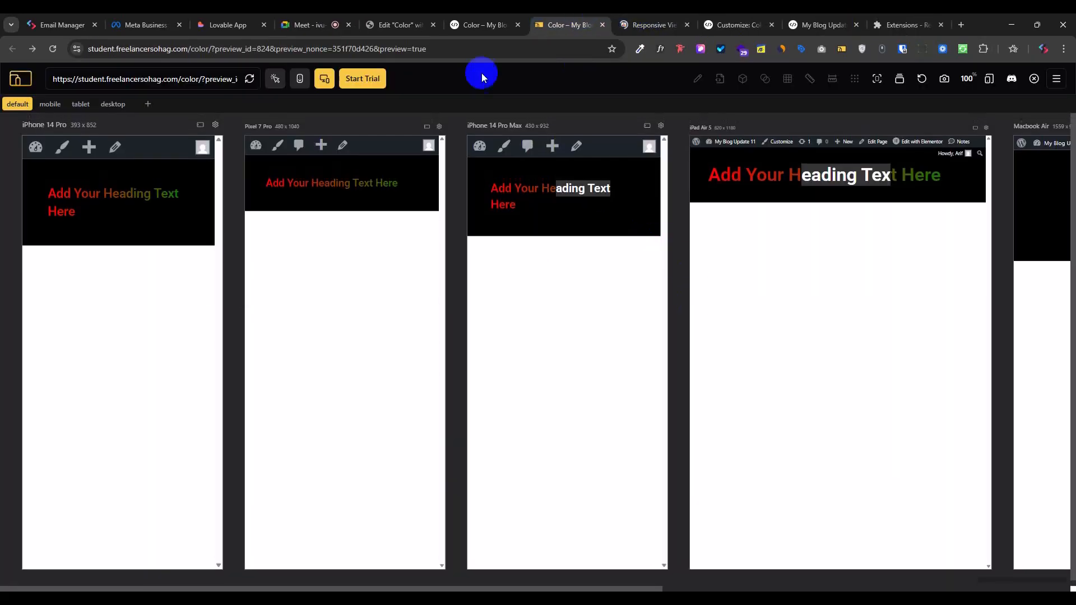
pyautogui.click(486, 26)
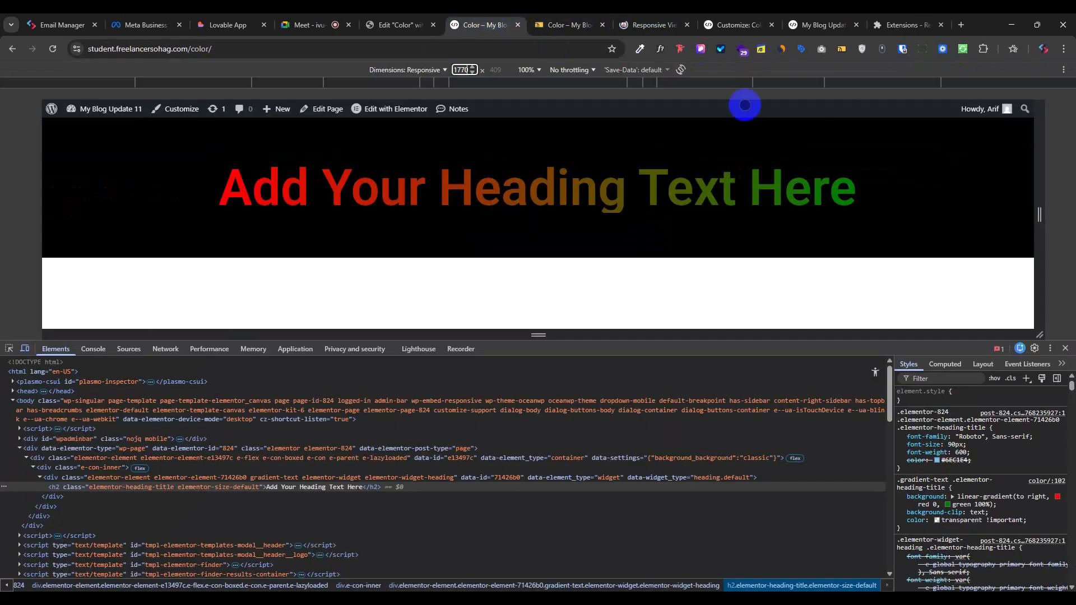
pyautogui.click(921, 48)
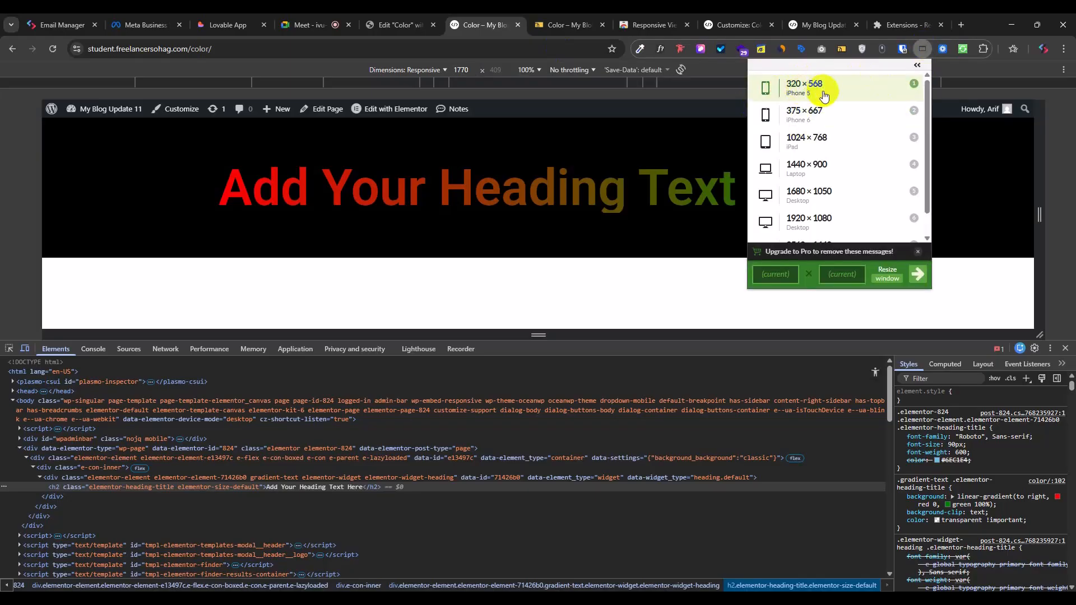
pyautogui.click(1065, 350)
# Step: Review the Window Resizer presets, resize the browser to 1440 × 900 Laptop, and move the window fully into view
pyautogui.click(923, 50)
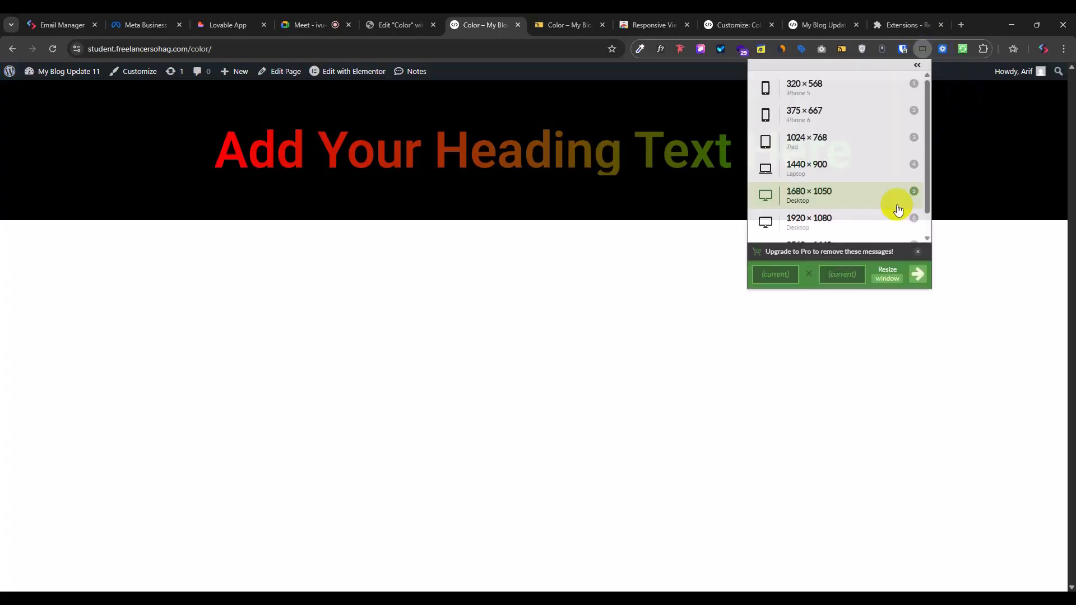
pyautogui.scroll(-1, 850, 194)
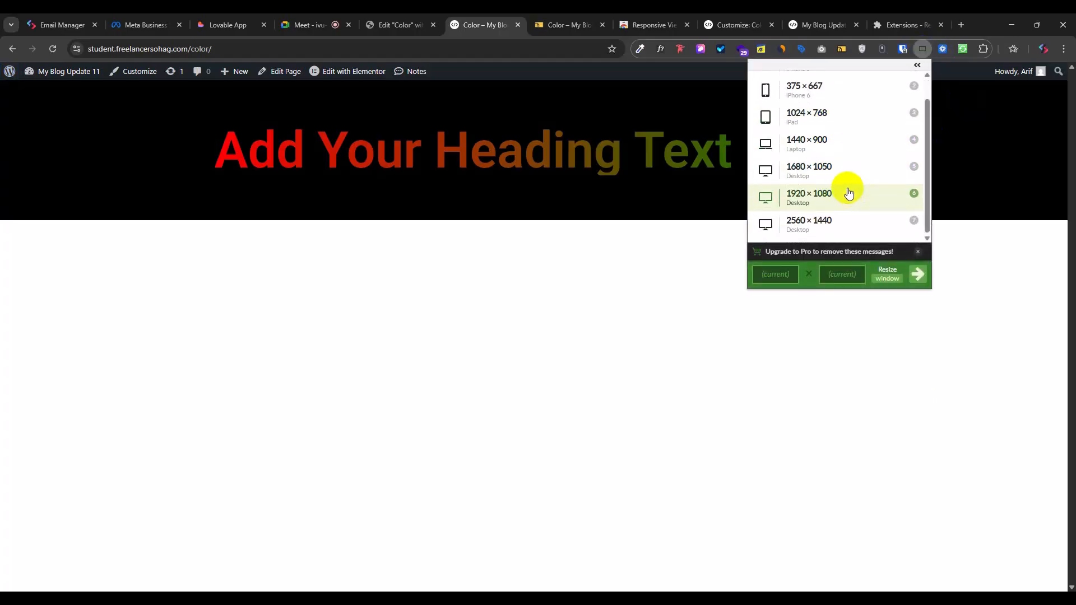
pyautogui.scroll(1, 847, 192)
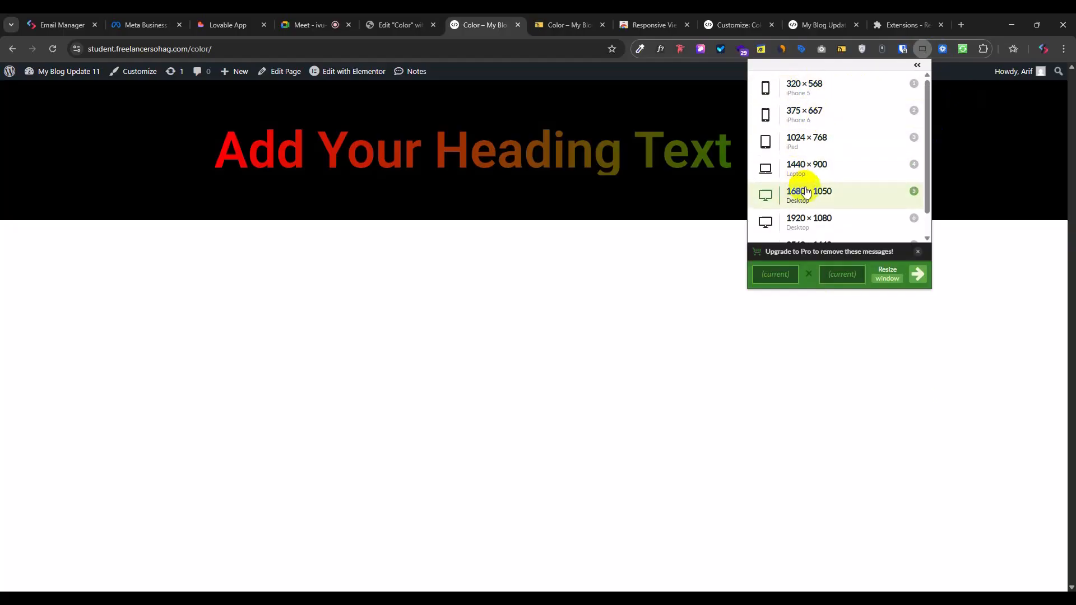
pyautogui.scroll(-1, 800, 192)
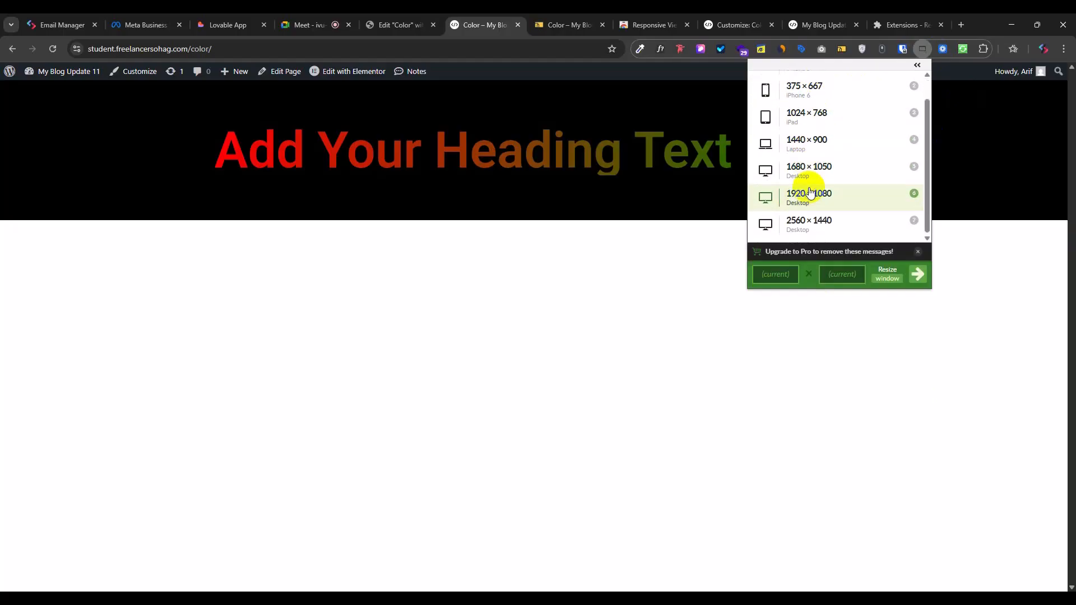
pyautogui.click(800, 146)
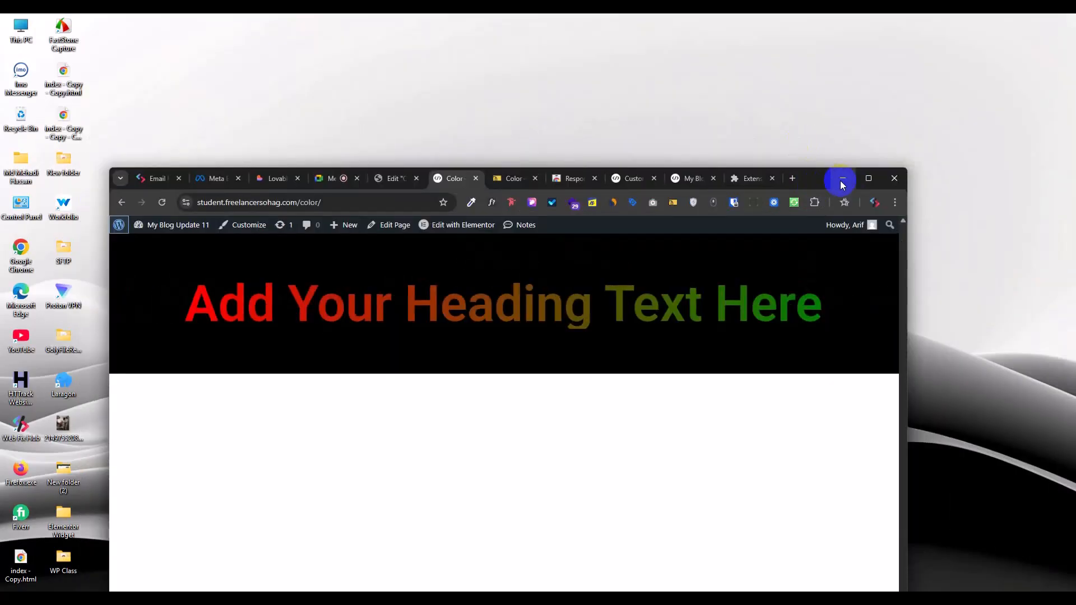
pyautogui.moveTo(817, 178); pyautogui.dragTo(822, 80)
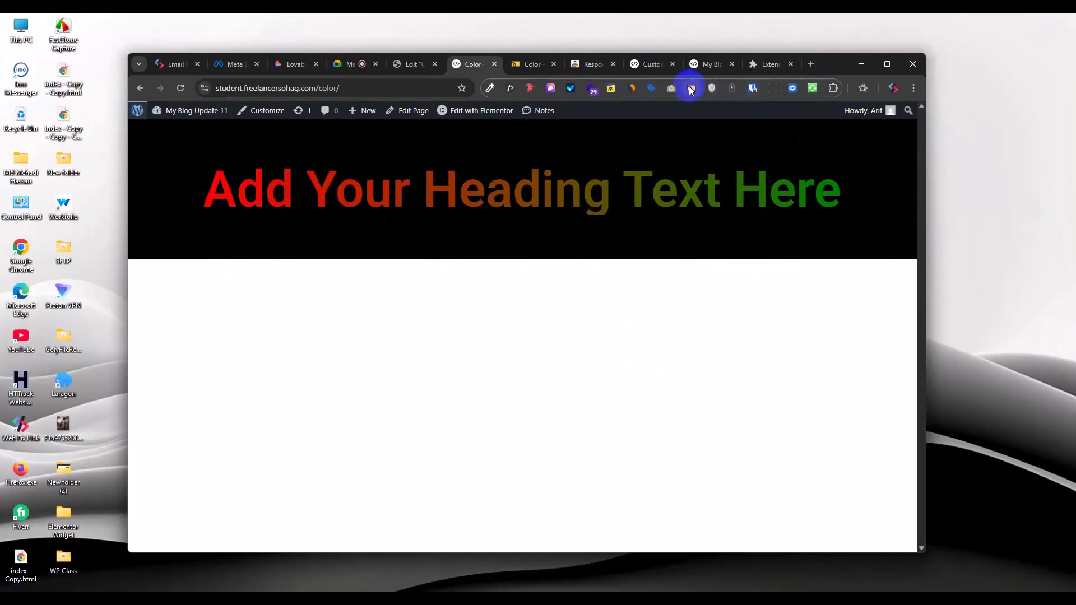
# Step: Resize the browser window to the 320 × 568 iPhone 5 preset to view the heading, and maximize the window again
pyautogui.click(754, 90)
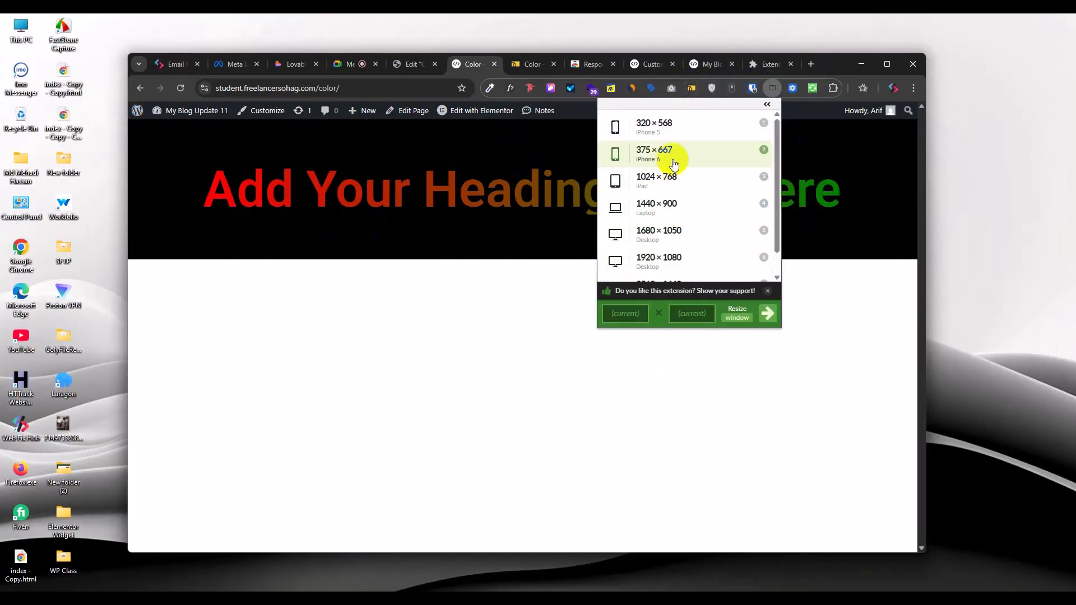
pyautogui.click(666, 127)
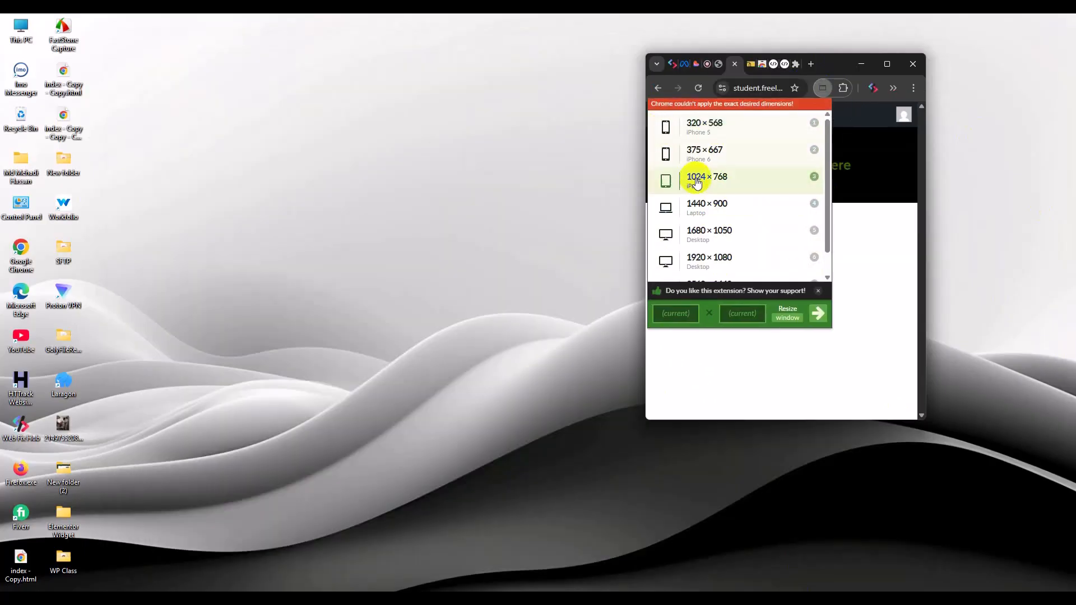
pyautogui.click(868, 256)
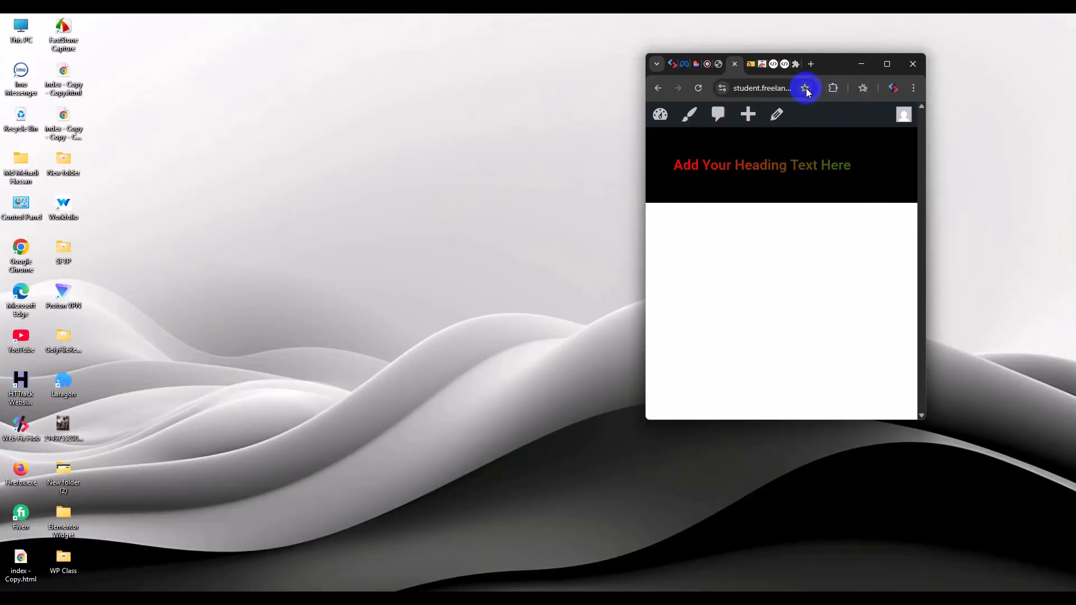
pyautogui.click(887, 64)
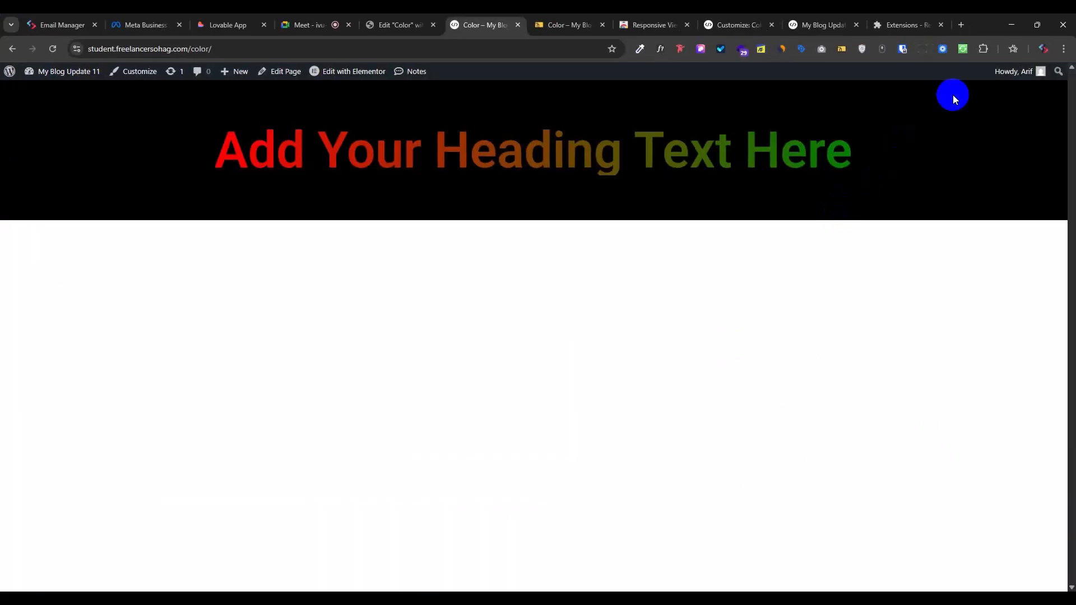
# Step: Review the Window Resizer presets again, and revisit the Responsive Viewer store page and the multi-device preview
pyautogui.click(922, 50)
pyautogui.scroll(-1, 845, 175)
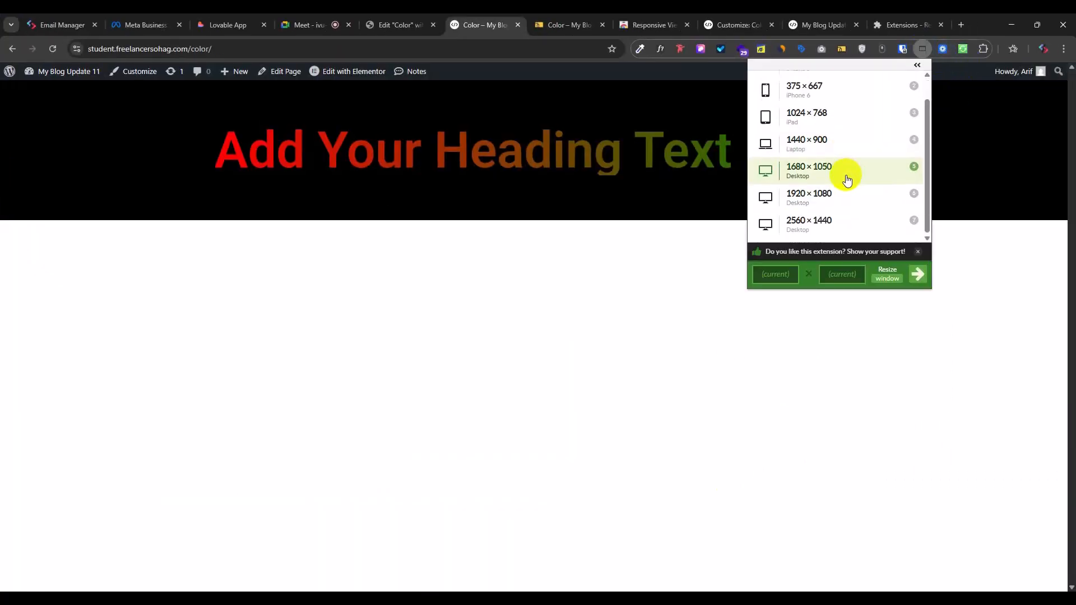
pyautogui.scroll(1, 806, 168)
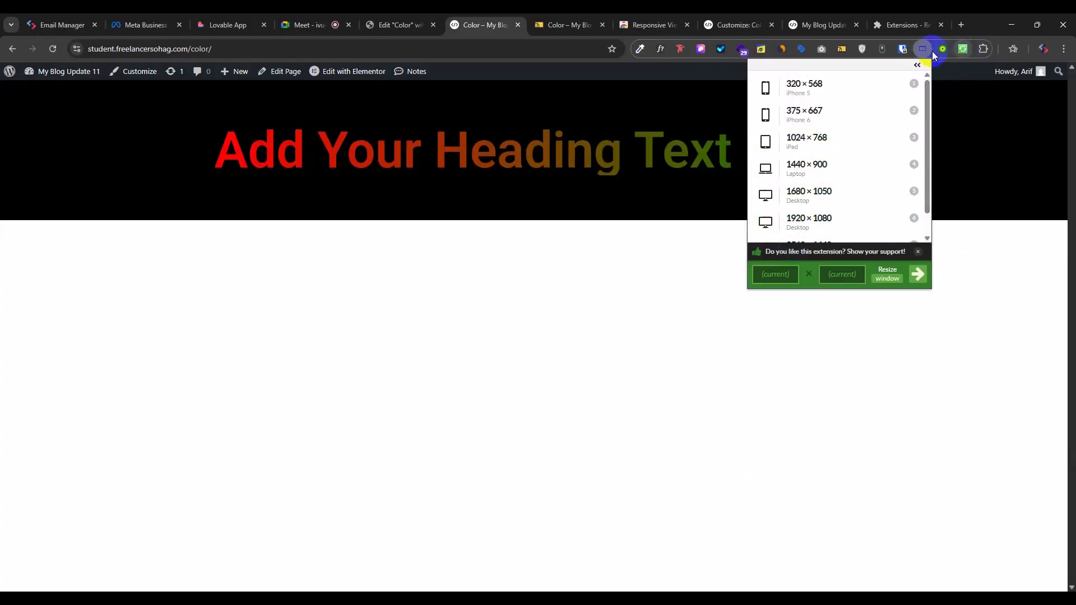
pyautogui.click(645, 24)
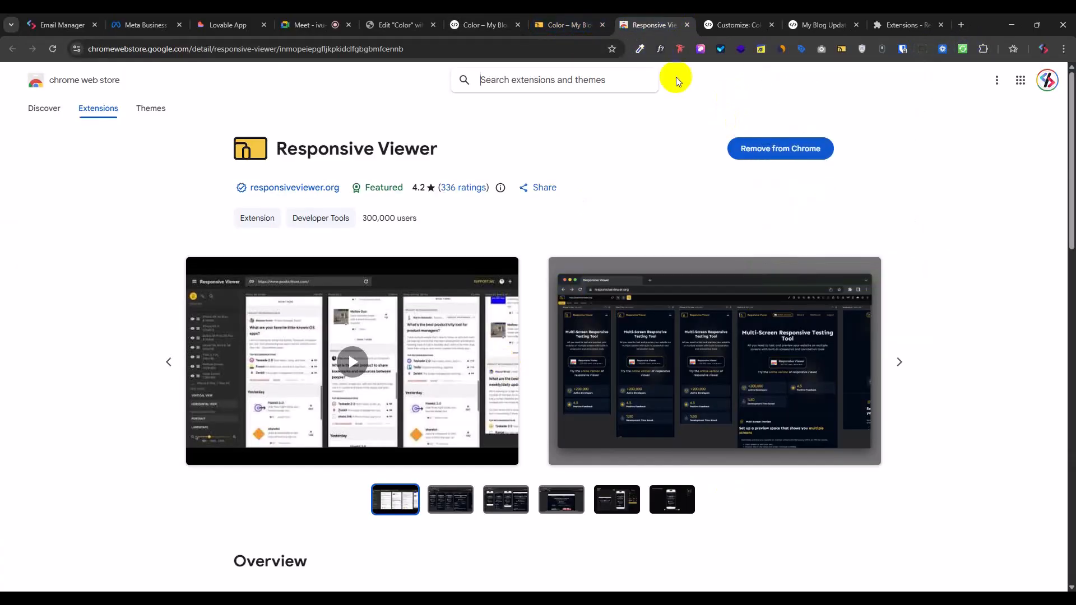
pyautogui.click(566, 24)
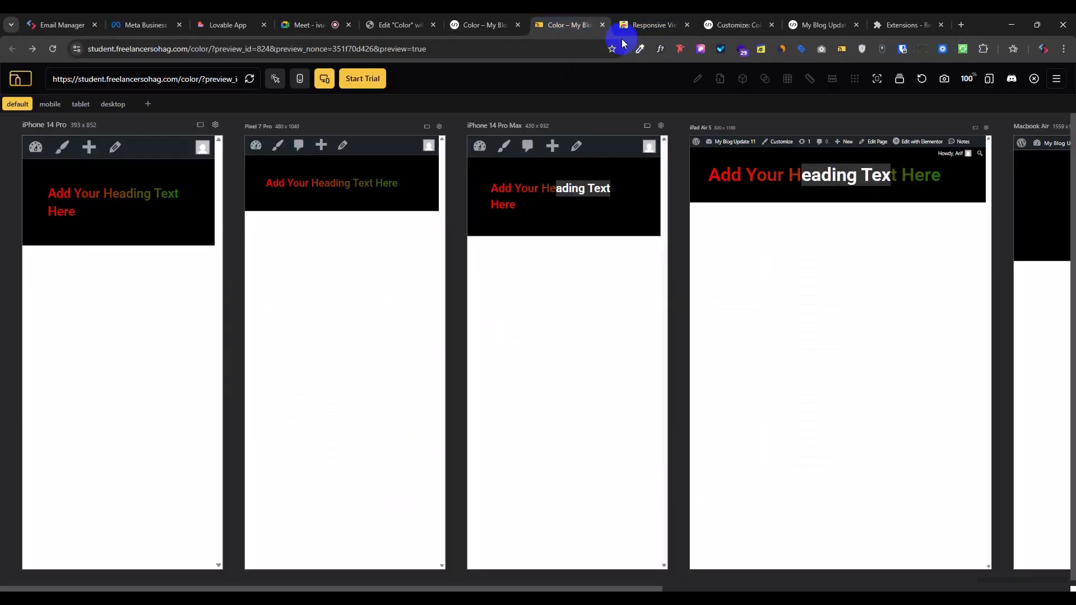
# Step: From the live Color page, open the browser's extension manager and show the details of the Window Resizer extension
pyautogui.click(526, 20)
pyautogui.click(983, 49)
pyautogui.scroll(-1, 960, 331)
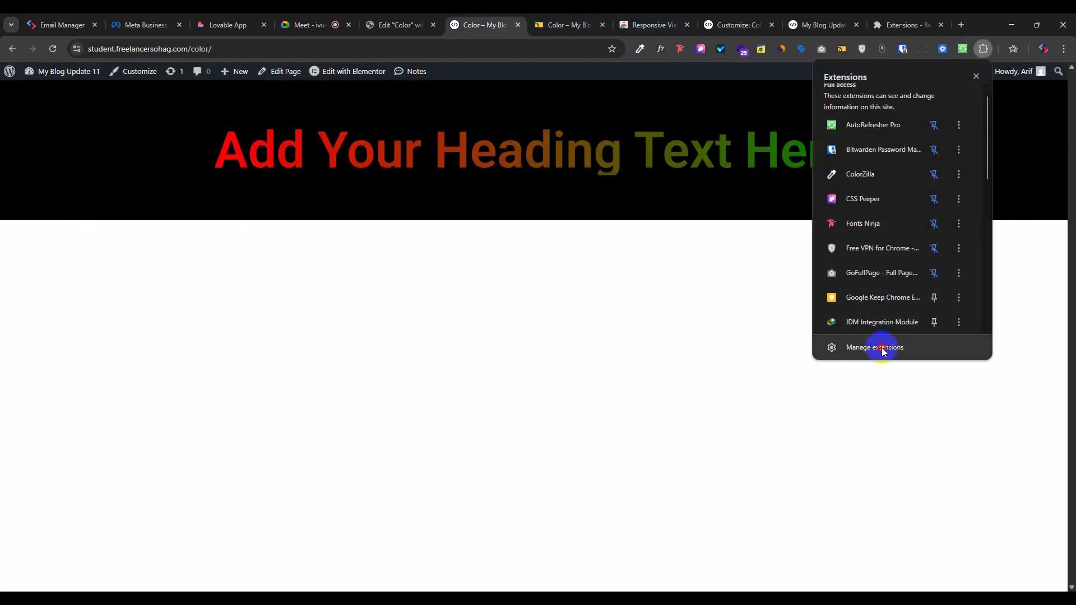
pyautogui.click(882, 347)
pyautogui.moveTo(901, 23); pyautogui.dragTo(645, 25)
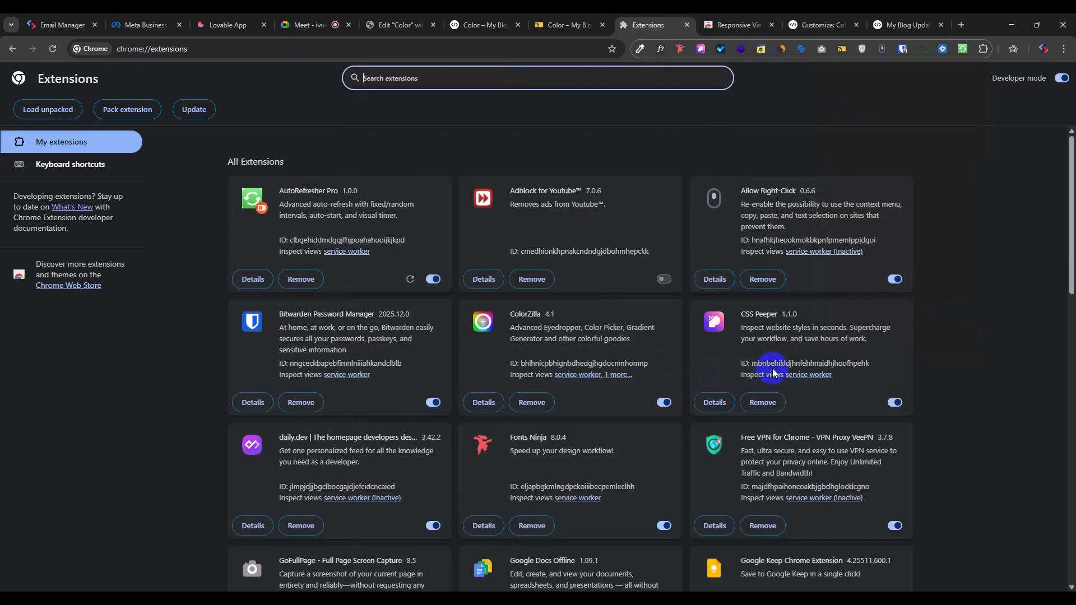
pyautogui.scroll(-3, 767, 384)
pyautogui.scroll(-5, 780, 394)
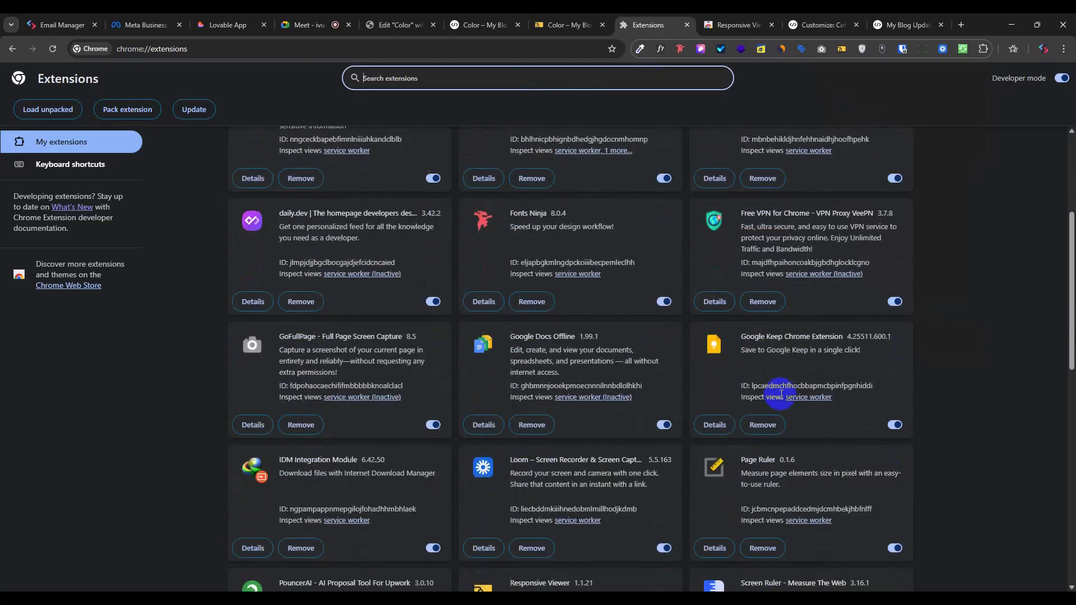
pyautogui.scroll(-4, 790, 399)
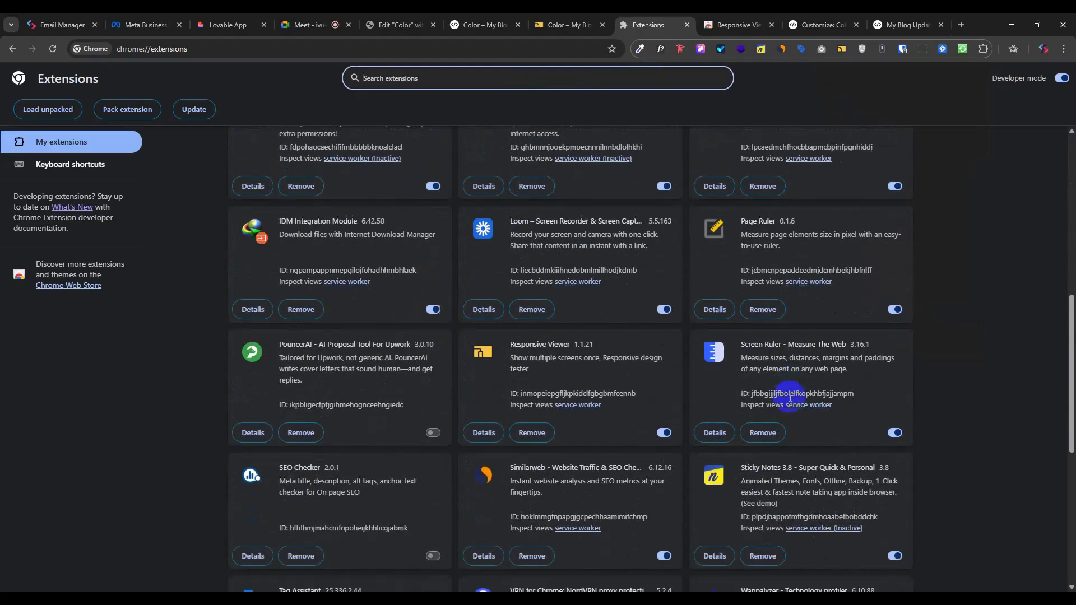
pyautogui.scroll(-3, 784, 402)
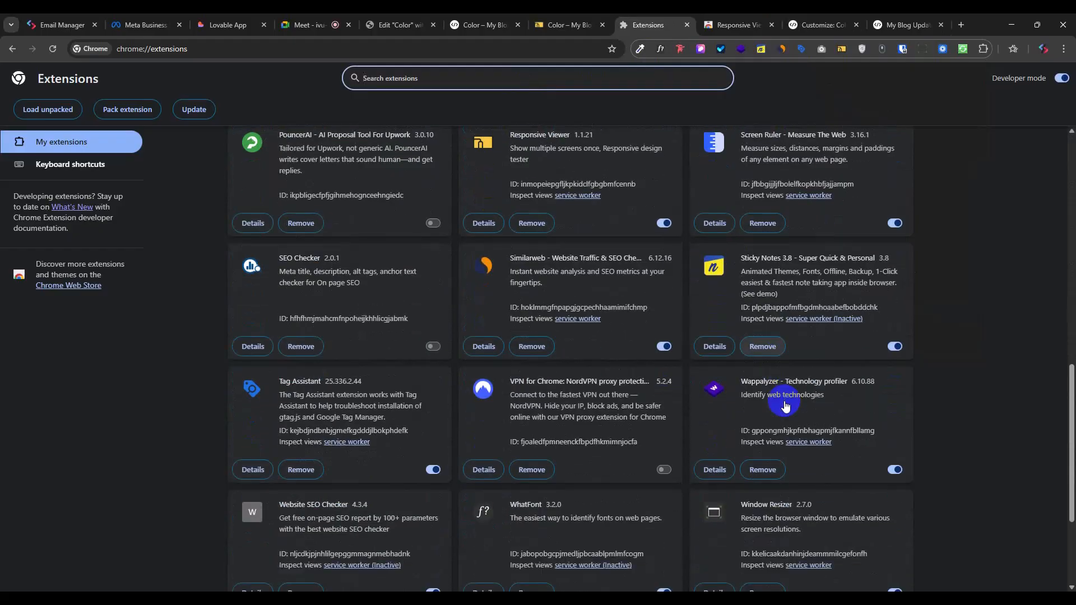
pyautogui.scroll(-1, 786, 403)
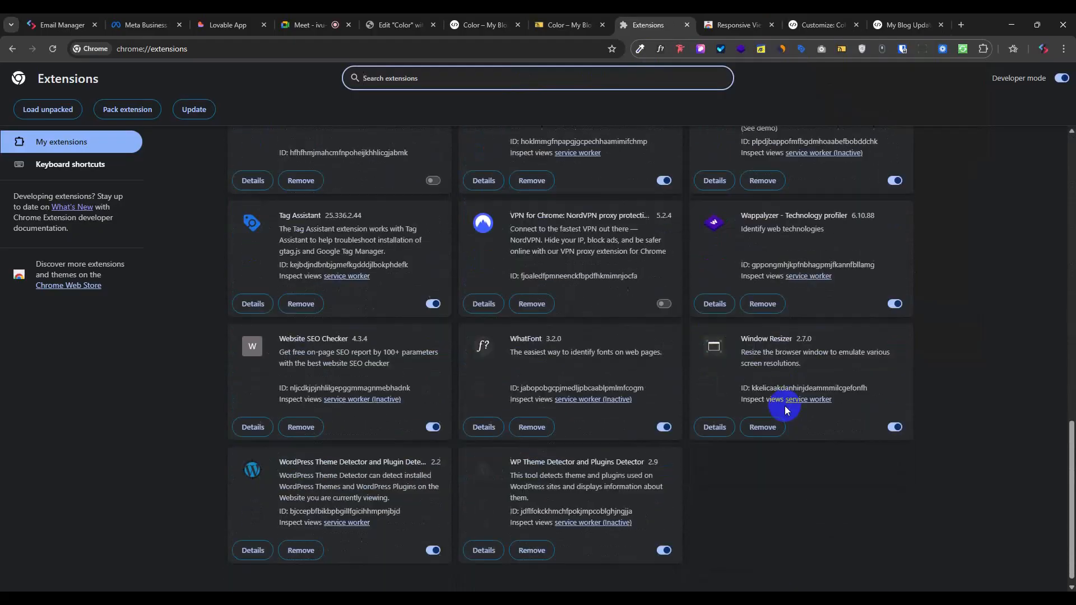
pyautogui.click(715, 425)
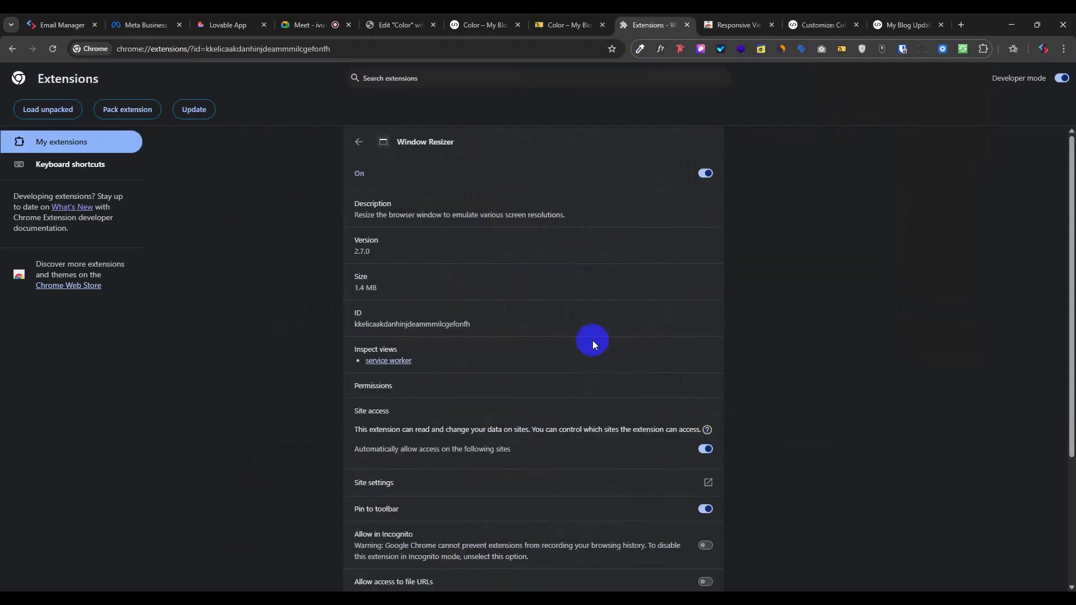
# Step: Open Window Resizer's Chrome Web Store page and select its full web address
pyautogui.scroll(-3, 583, 370)
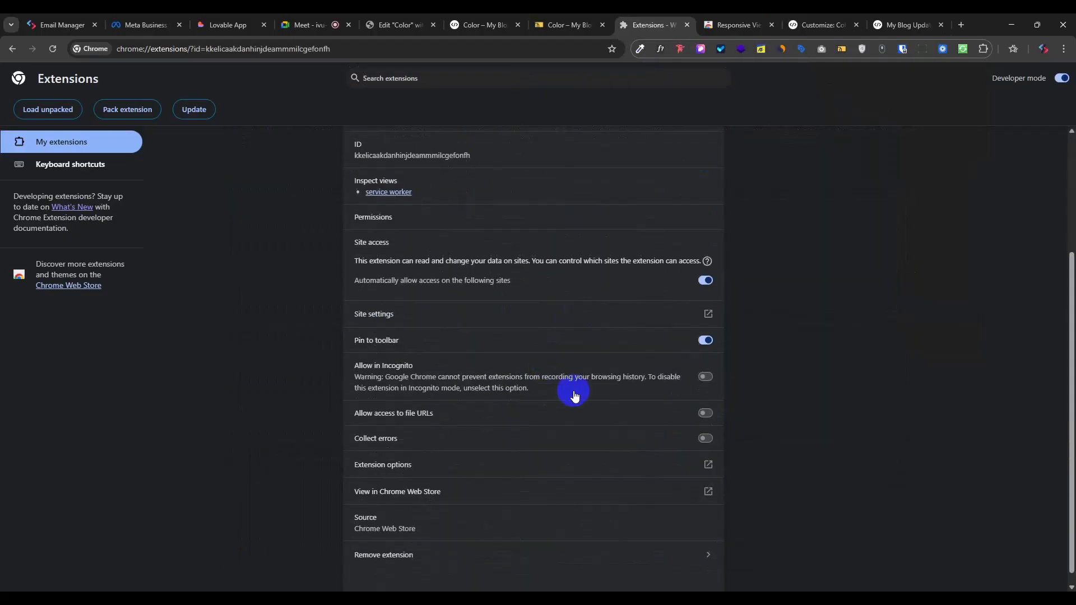
pyautogui.click(424, 481)
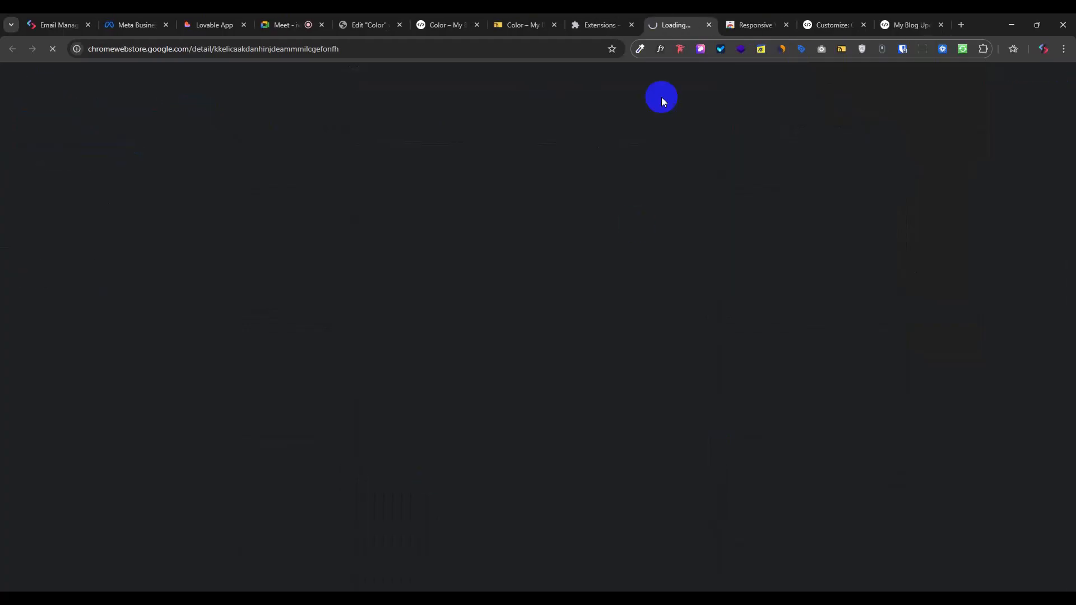
pyautogui.click(359, 51)
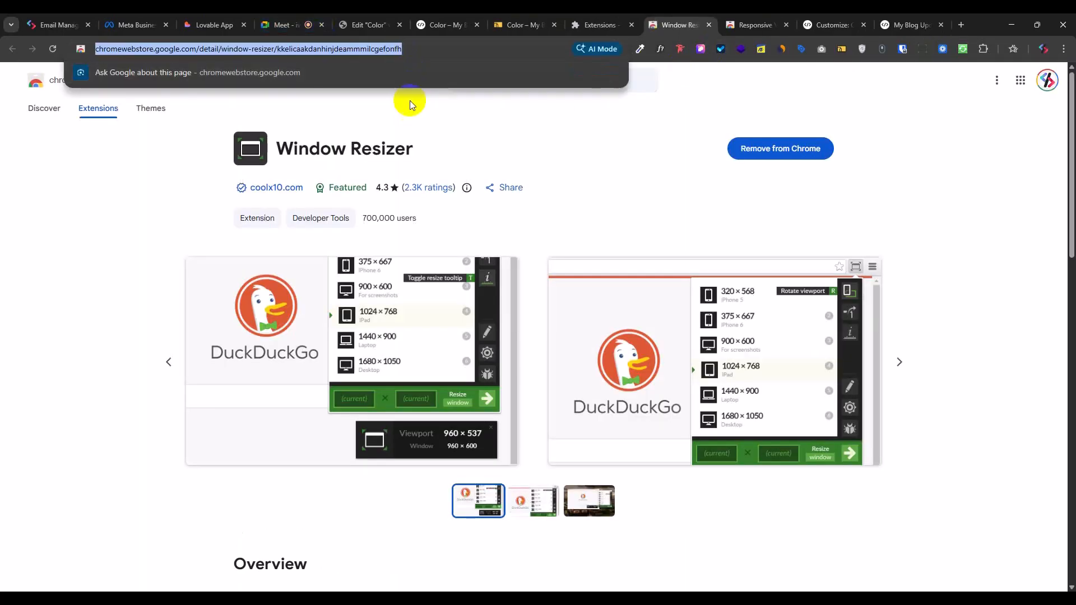
pyautogui.hotkey('alt', 'Tab')
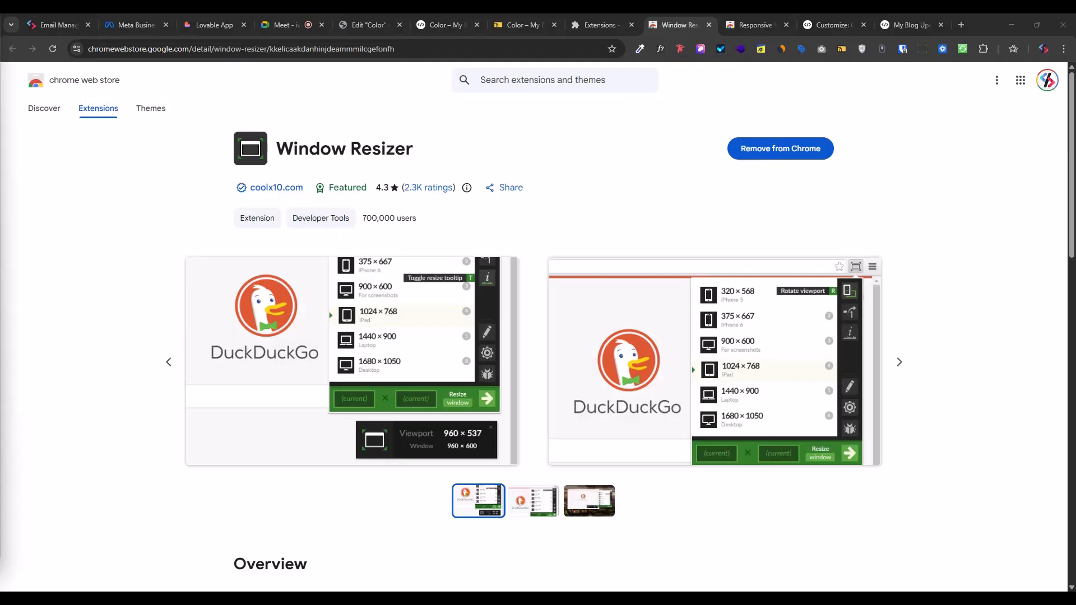
# Step: Select the full web address of the Responsive Viewer store page, and return to the Window Resizer store page
pyautogui.click(757, 24)
pyautogui.click(512, 44)
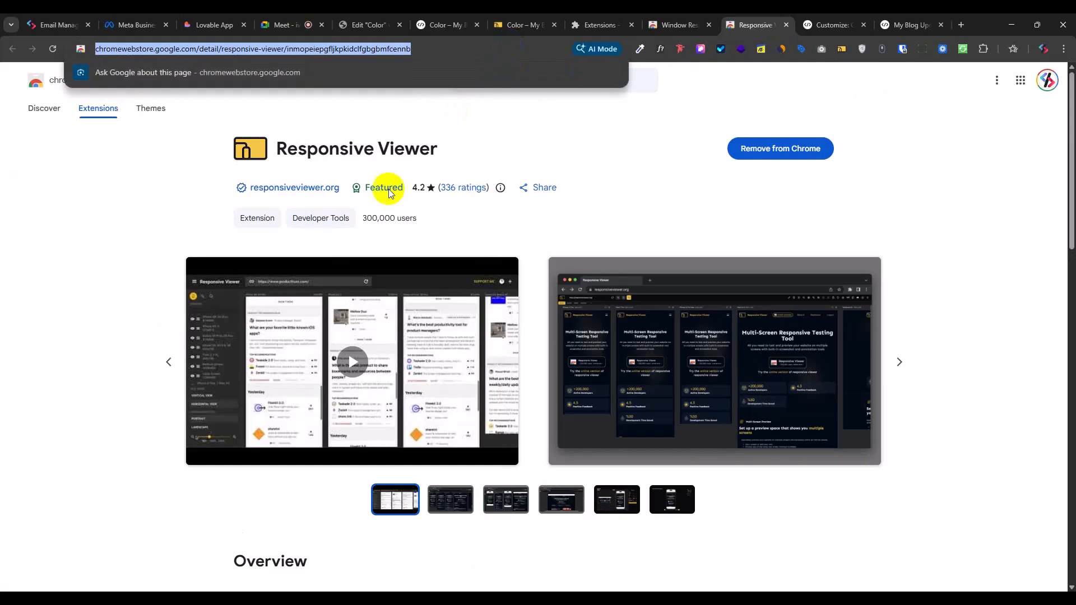
pyautogui.hotkey('alt', 'Tab')
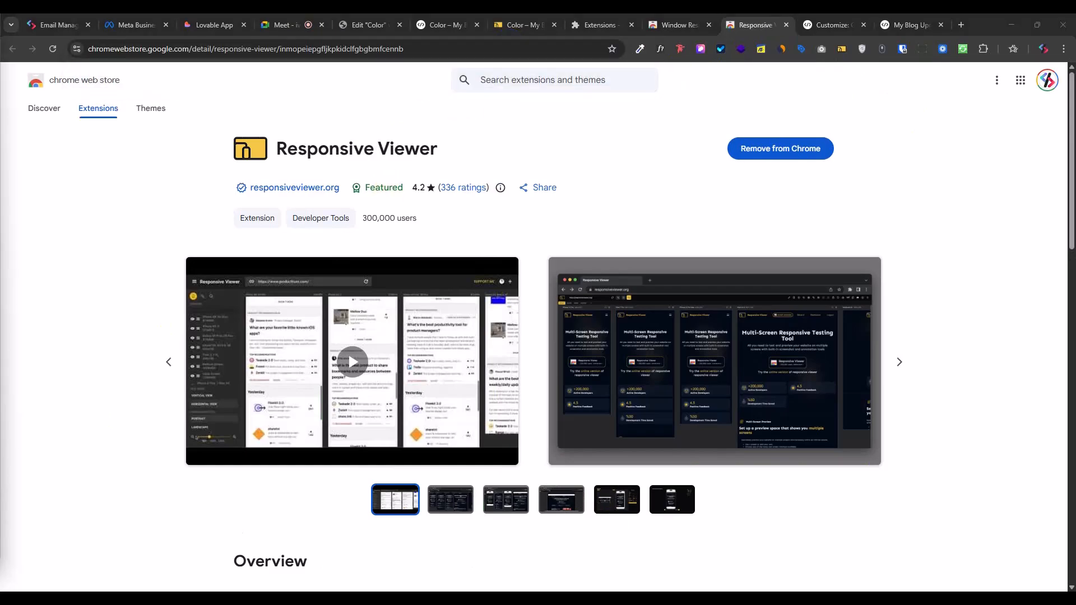
pyautogui.click(683, 20)
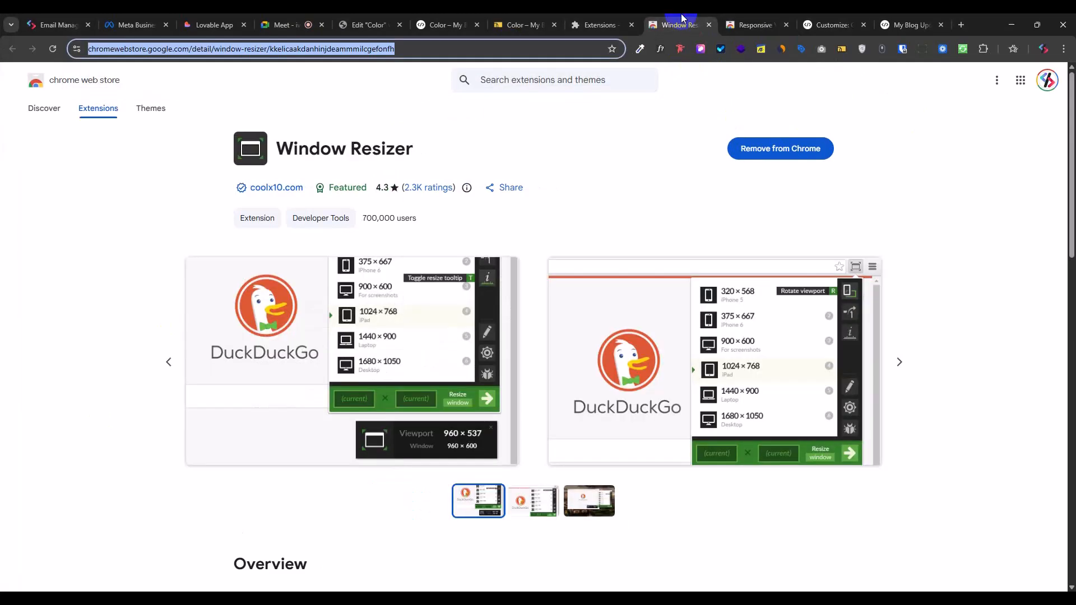
# Step: Close the multi-device preview of the Color page and open a new blank browser tab
pyautogui.click(499, 21)
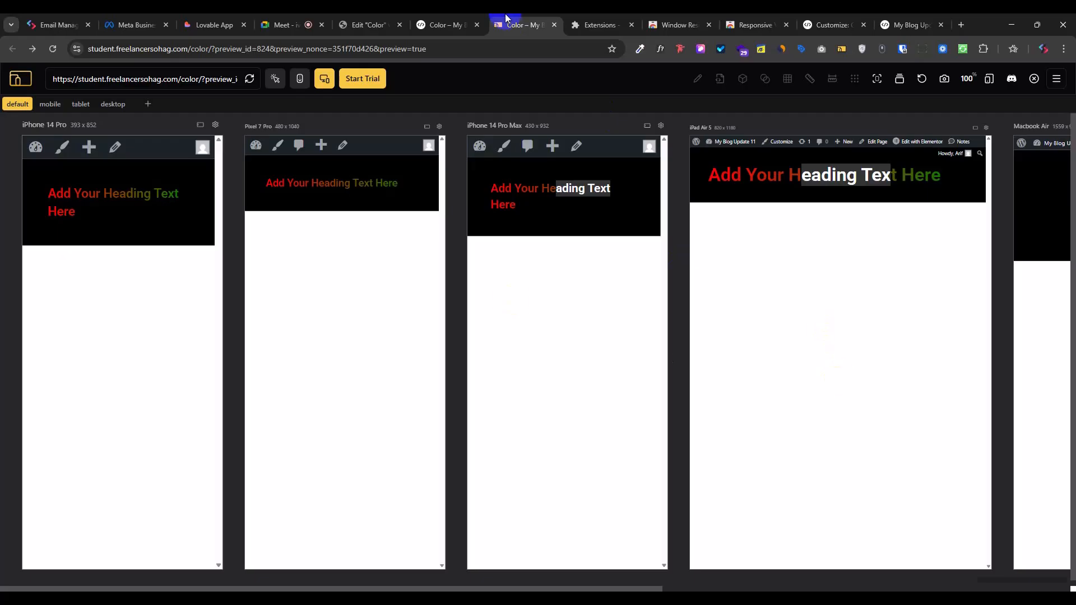
pyautogui.click(552, 25)
pyautogui.click(370, 25)
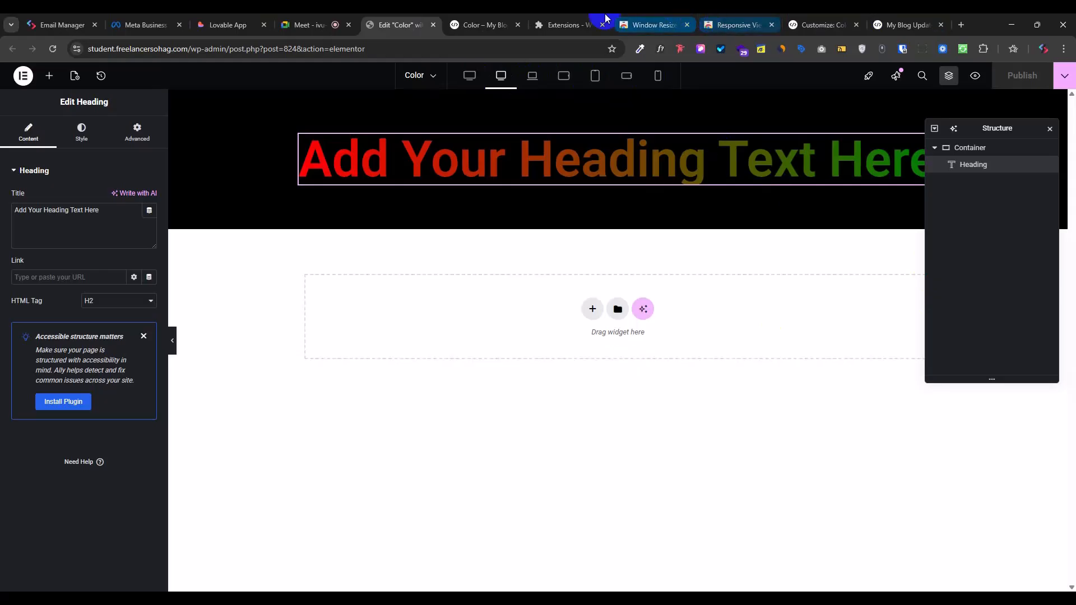
pyautogui.click(961, 25)
# Step: Close the extension manager, both store pages, Customize and My Blog Update tabs, and place the blank tab before the Elementor editor tab
pyautogui.click(451, 22)
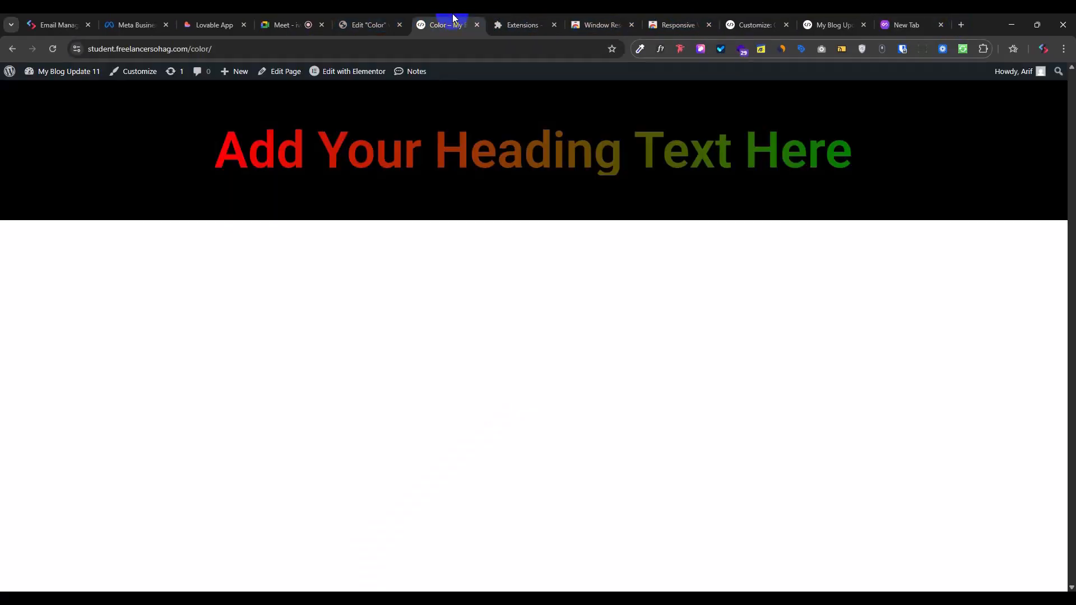
pyautogui.click(503, 23)
pyautogui.click(554, 25)
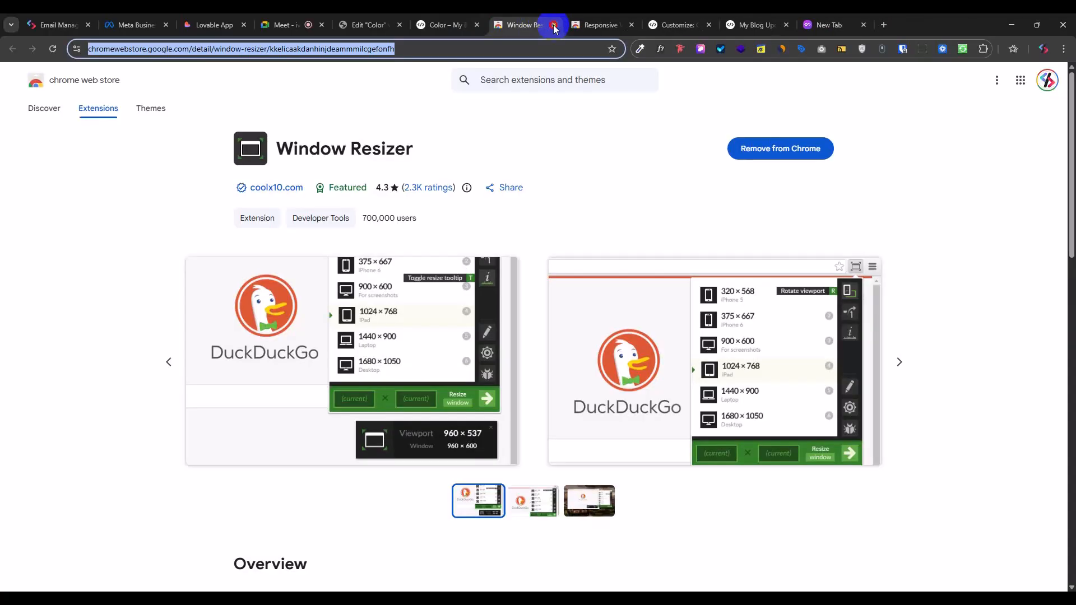
pyautogui.click(553, 25)
pyautogui.click(553, 25)
pyautogui.click(553, 25)
pyautogui.click(554, 25)
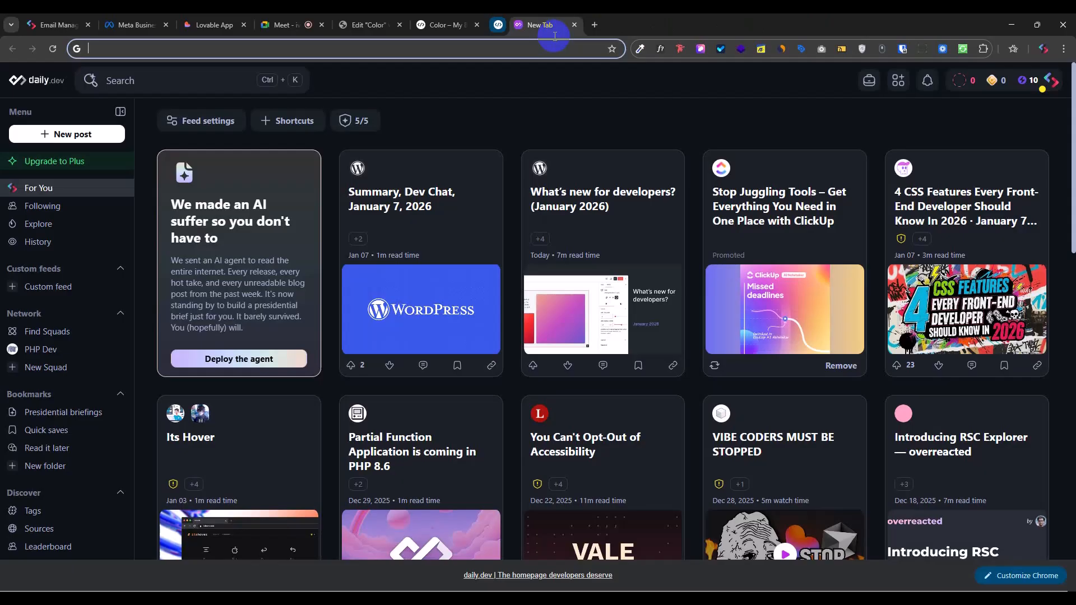
pyautogui.moveTo(859, 36); pyautogui.dragTo(597, 19)
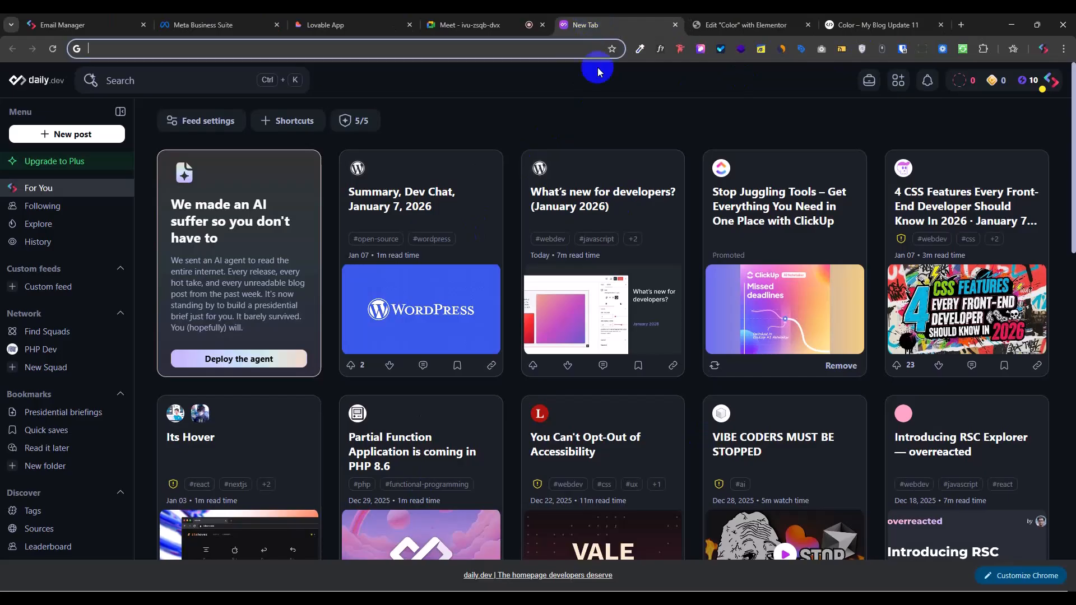
# Step: Highlight the full "Add Your Heading Text Here" heading on the live Color page, and clear the selection
pyautogui.click(874, 25)
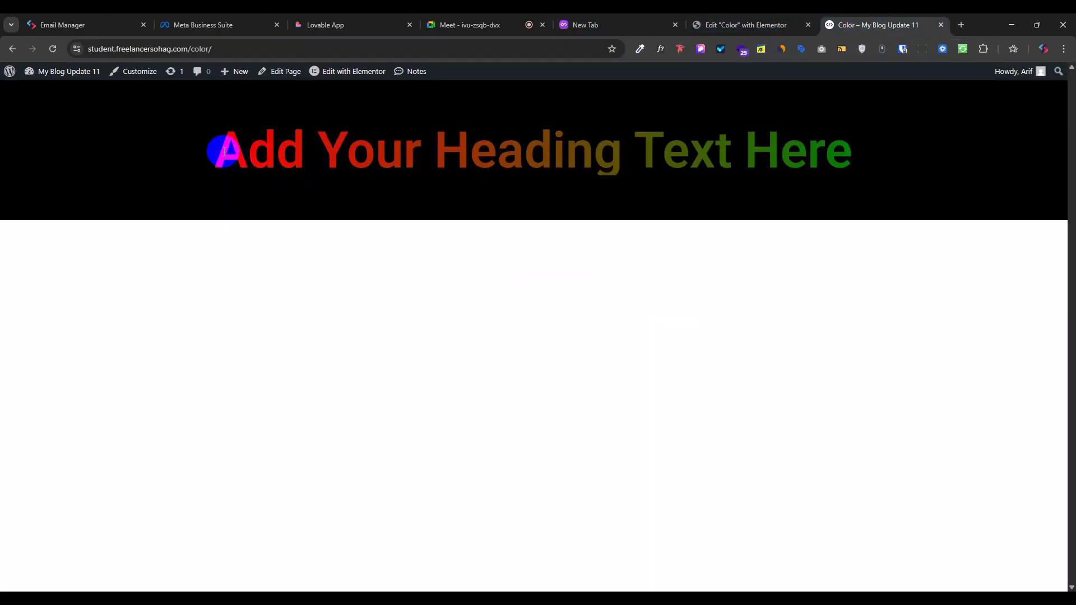
pyautogui.moveTo(224, 151); pyautogui.dragTo(850, 144)
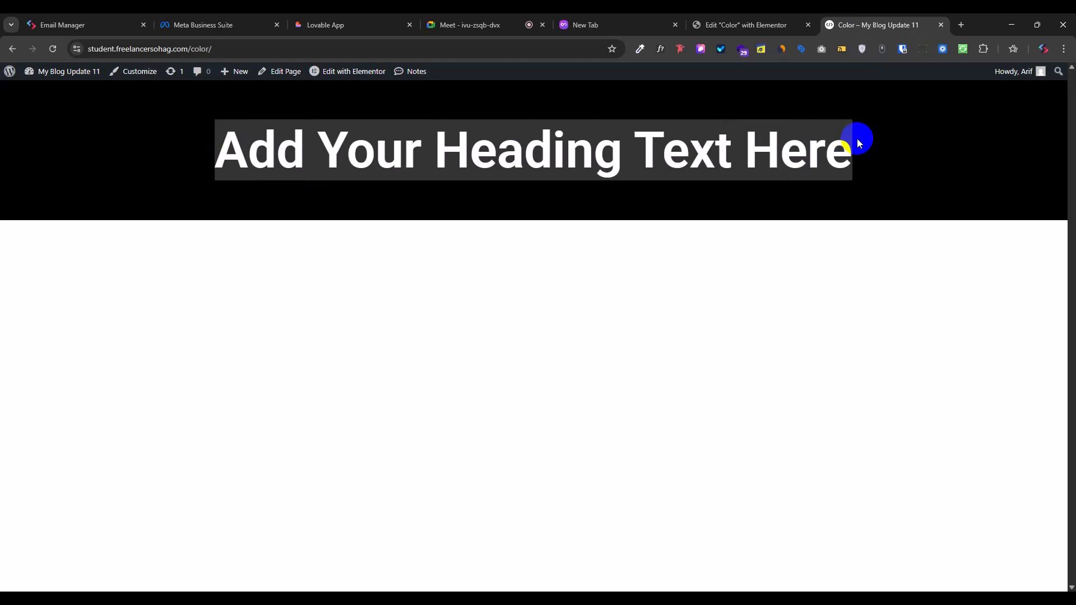
pyautogui.click(277, 185)
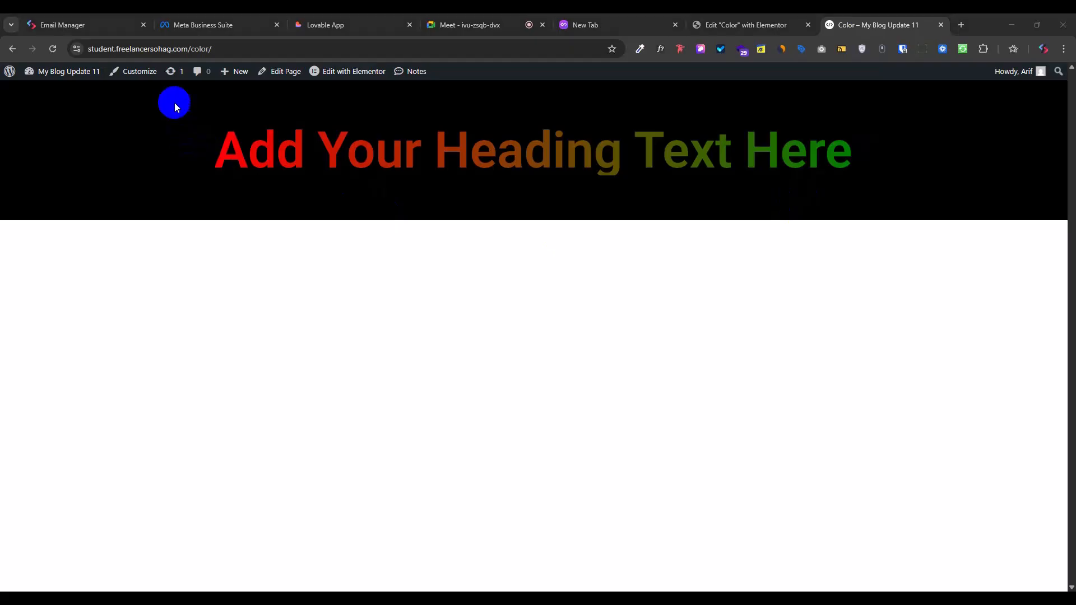
pyautogui.press('super+shift+s')
pyautogui.moveTo(176, 115)
pyautogui.mouseDown()
pyautogui.moveTo(891, 280)
pyautogui.moveTo(960, 314)
pyautogui.moveTo(901, 332)
pyautogui.mouseUp()
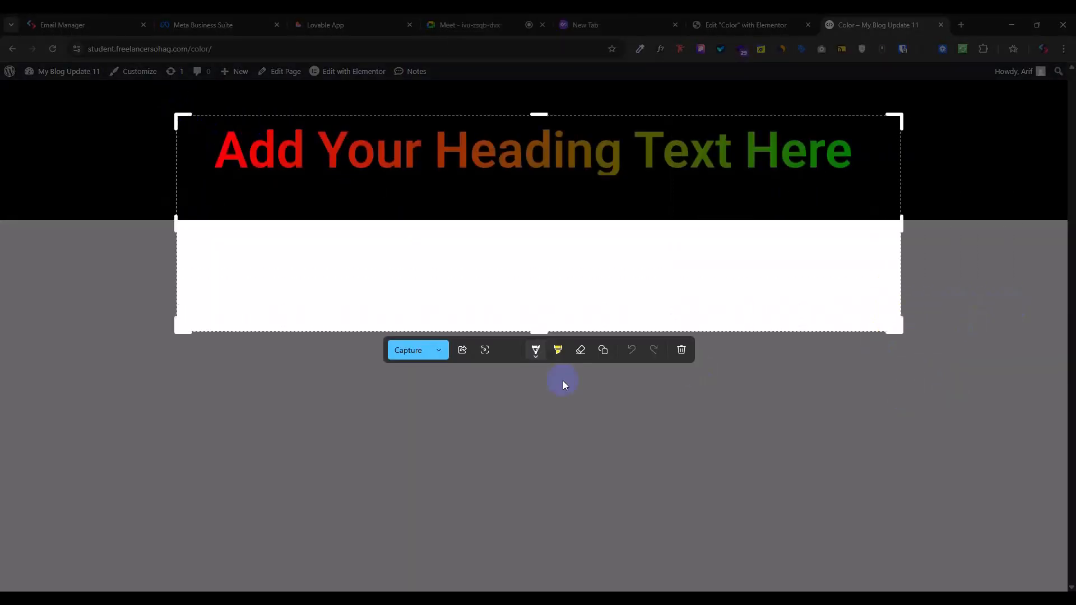
pyautogui.click(682, 350)
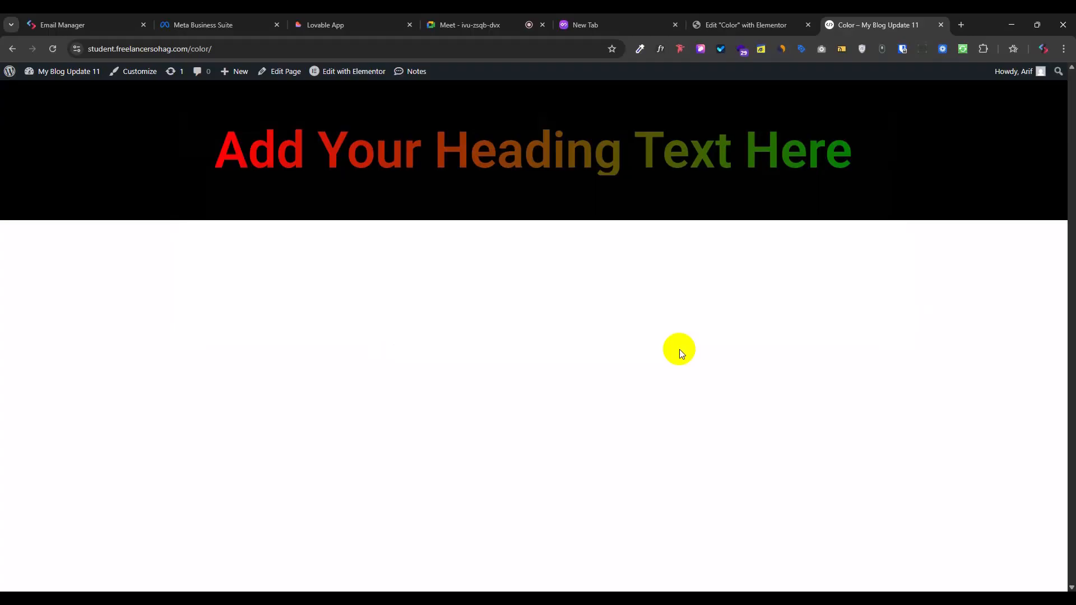
pyautogui.rightClick(680, 350)
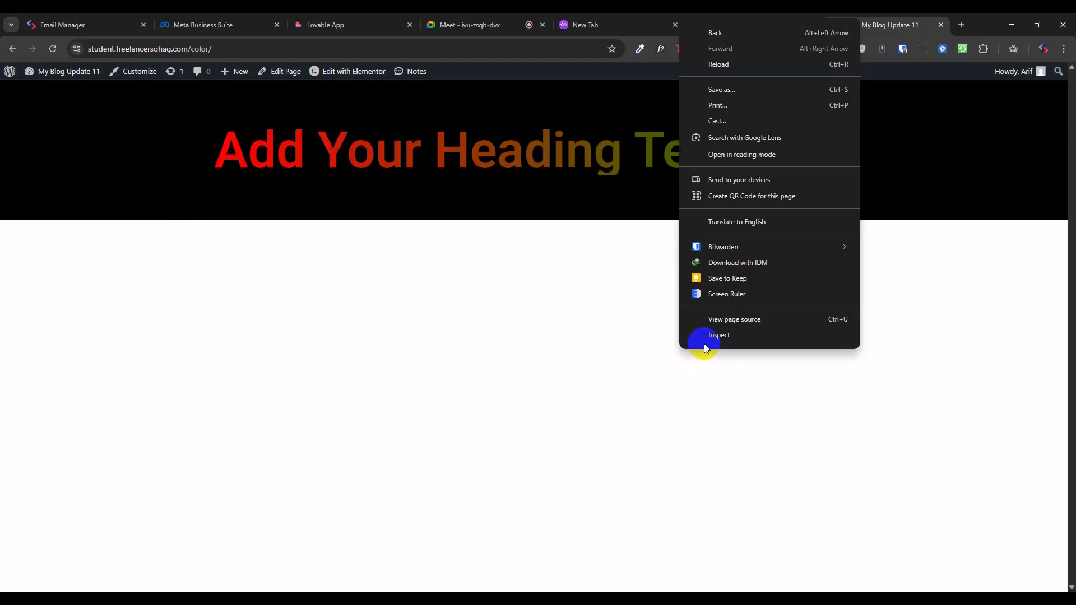
pyautogui.click(640, 359)
pyautogui.click(625, 29)
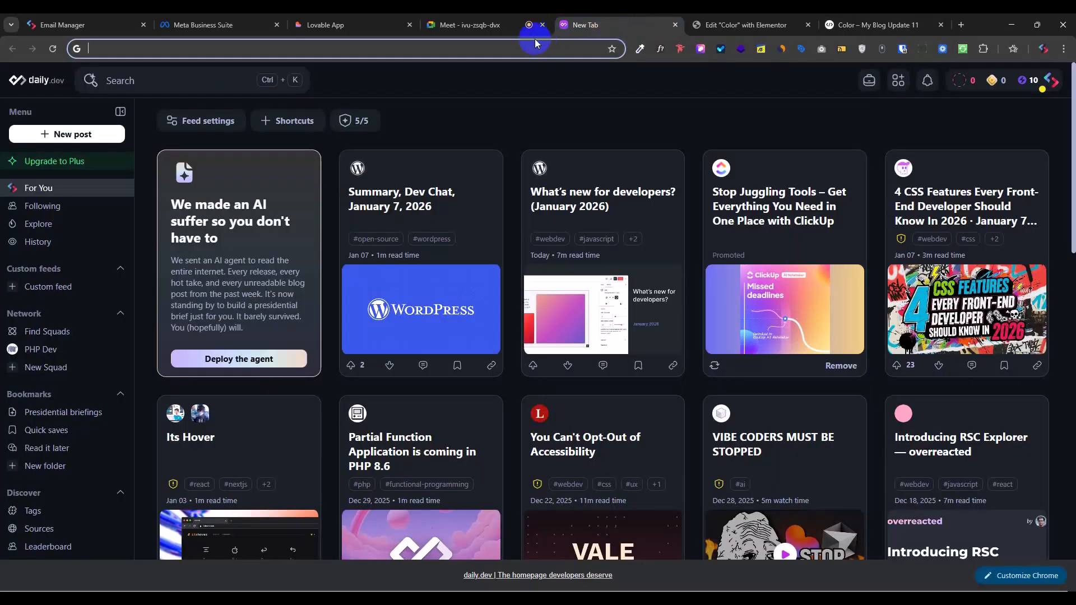
pyautogui.click(535, 43)
pyautogui.click(881, 25)
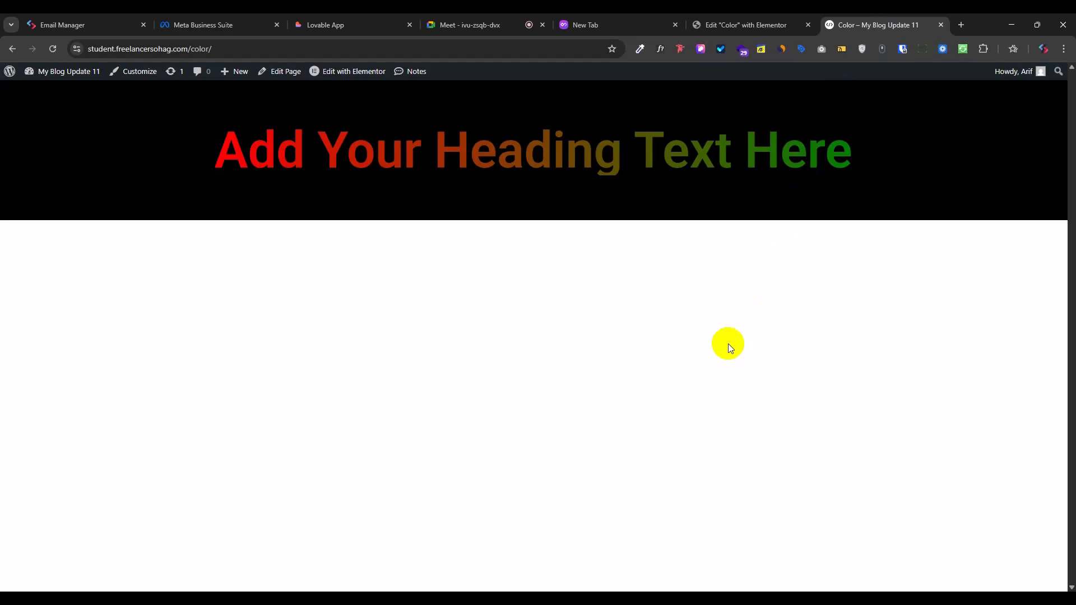
# Step: Search Google for "my screen size" in the blank tab
pyautogui.click(607, 20)
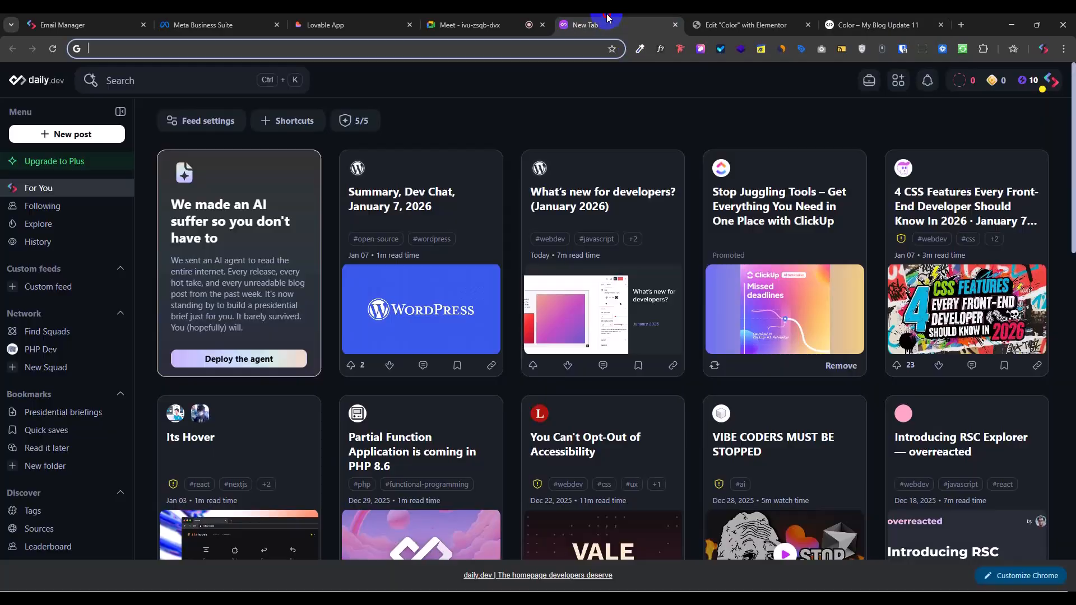
pyautogui.click(542, 46)
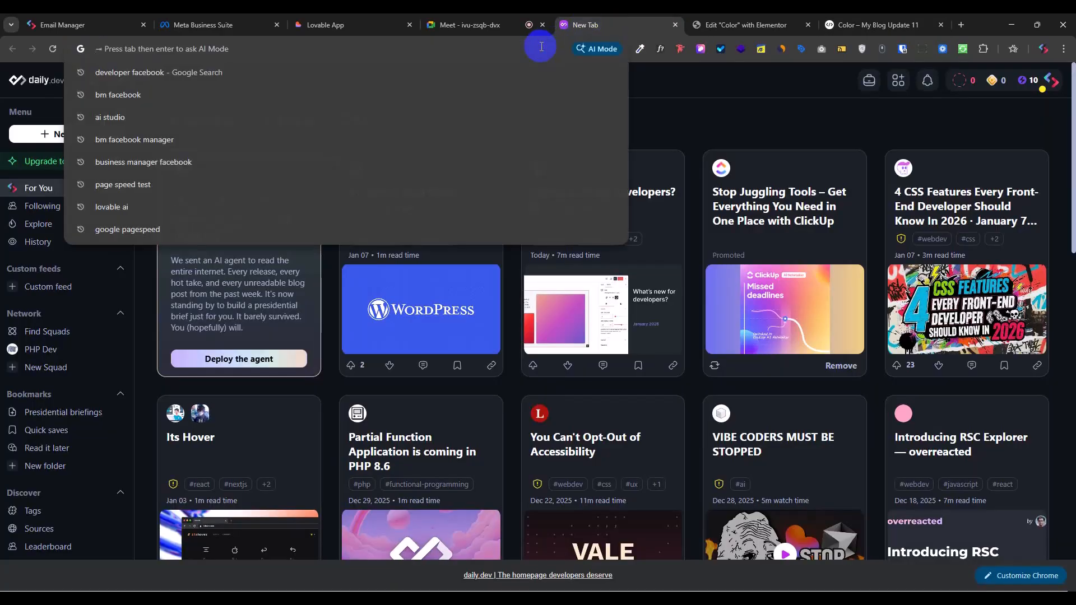
pyautogui.write('my')
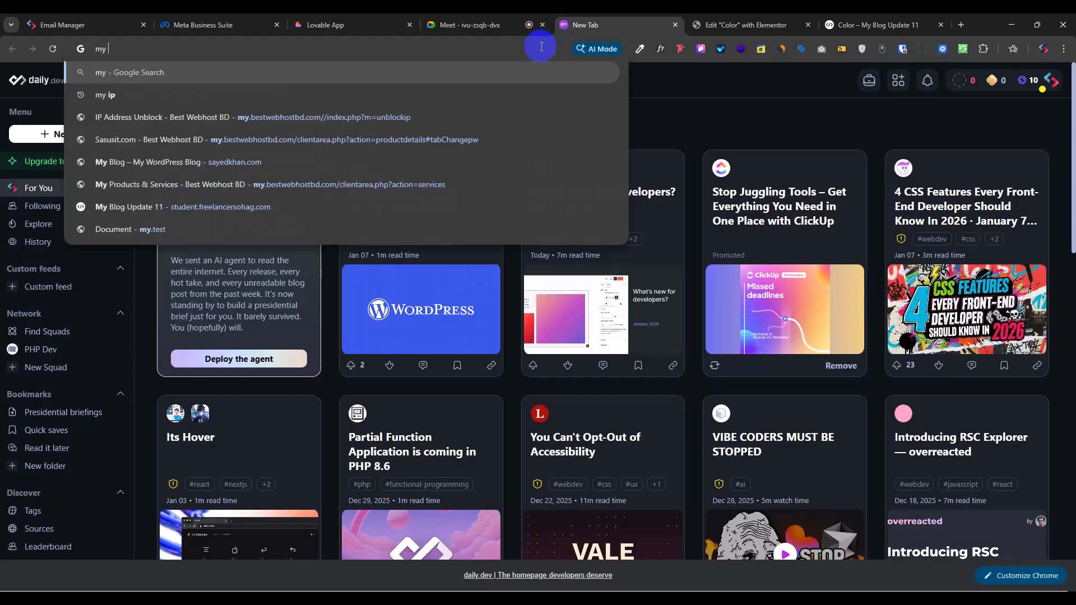
pyautogui.write(' scre')
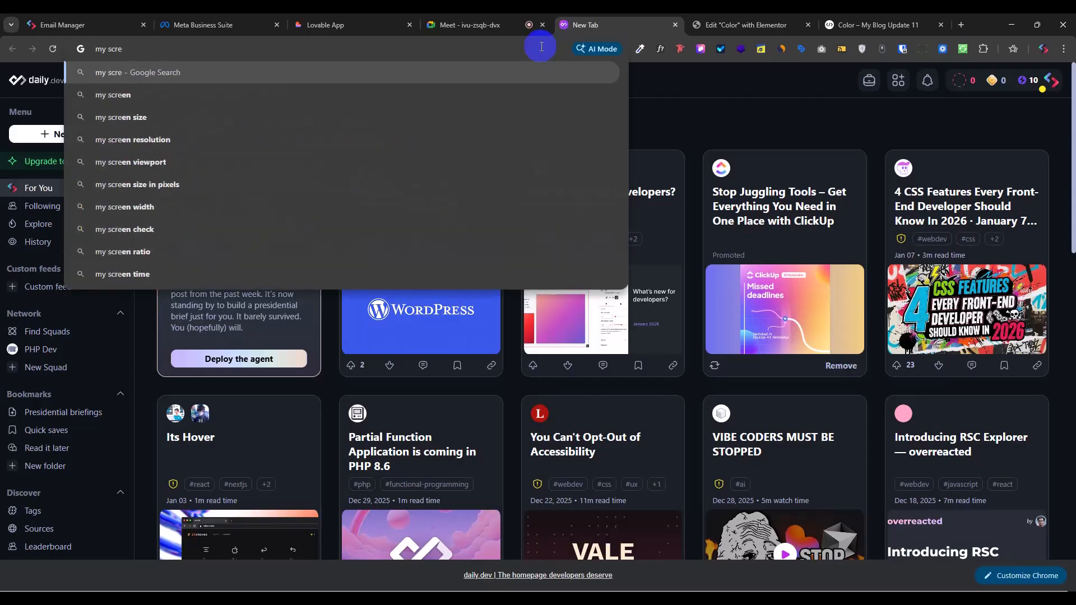
pyautogui.press('Down')
pyautogui.press('Down')
pyautogui.press('Return')
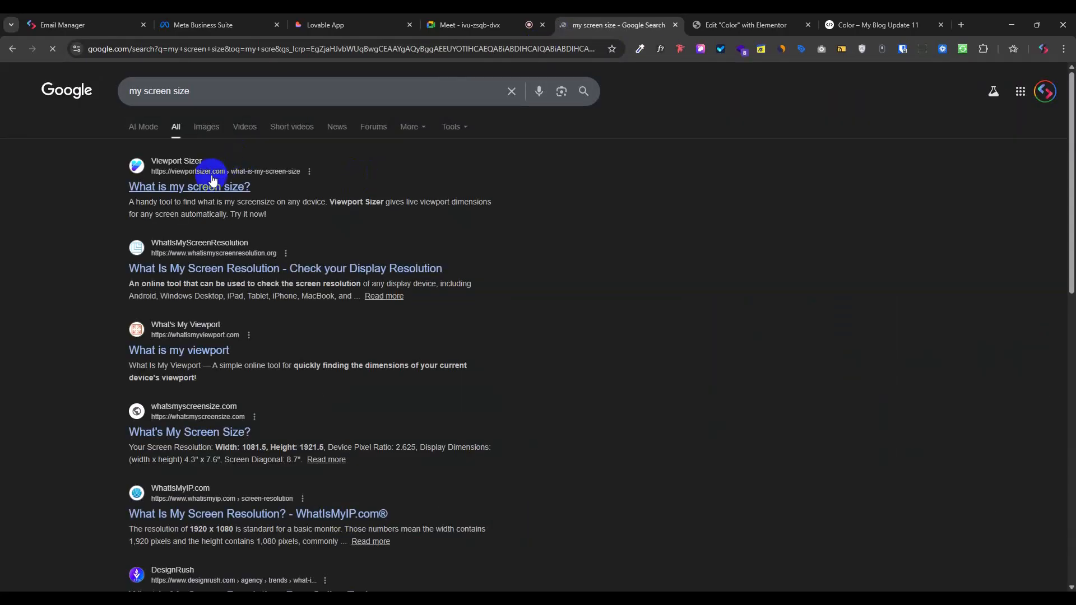
# Step: Open Viewport Sizer's "What is my screen size?" result in a new tab and view the current screen size
pyautogui.rightClick(222, 186)
pyautogui.click(253, 198)
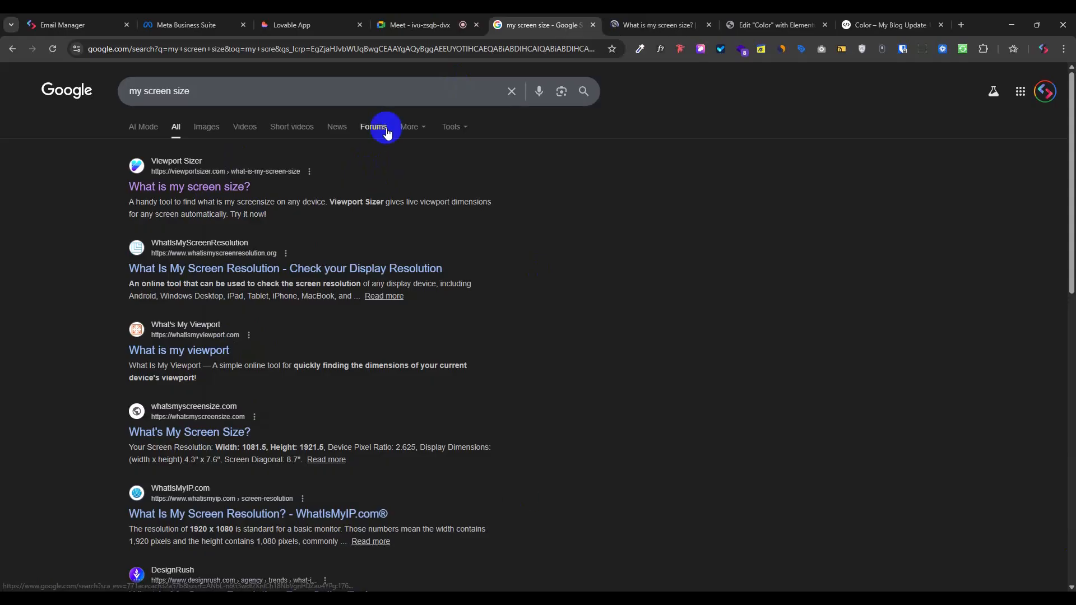
pyautogui.click(650, 25)
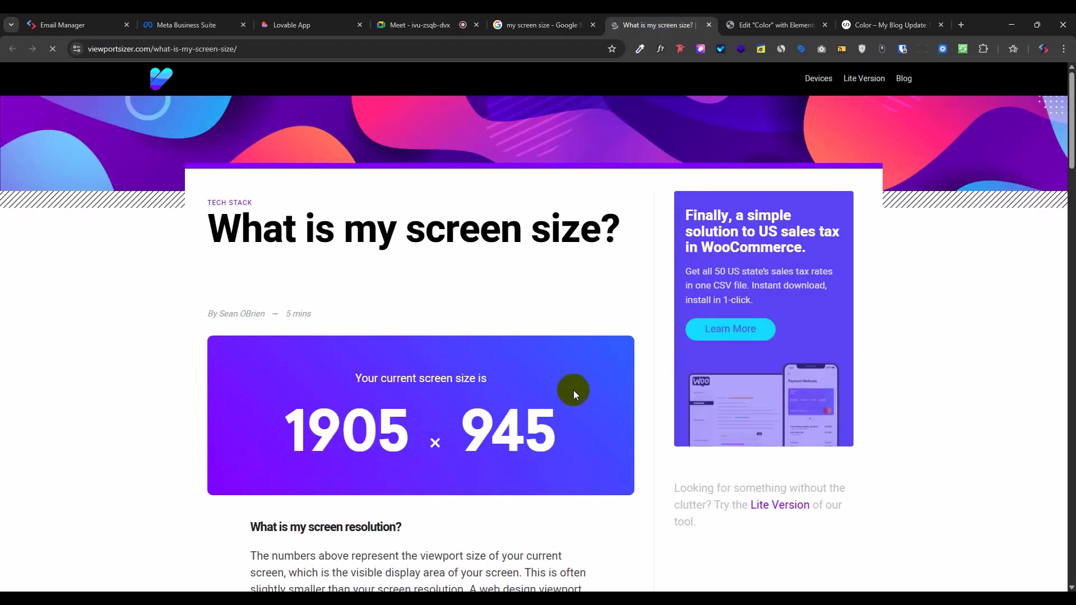
# Step: Highlight the width and height figures under "Your current screen size is" on the Viewport Sizer page
pyautogui.scroll(-3, 574, 396)
pyautogui.moveTo(310, 255); pyautogui.dragTo(549, 260)
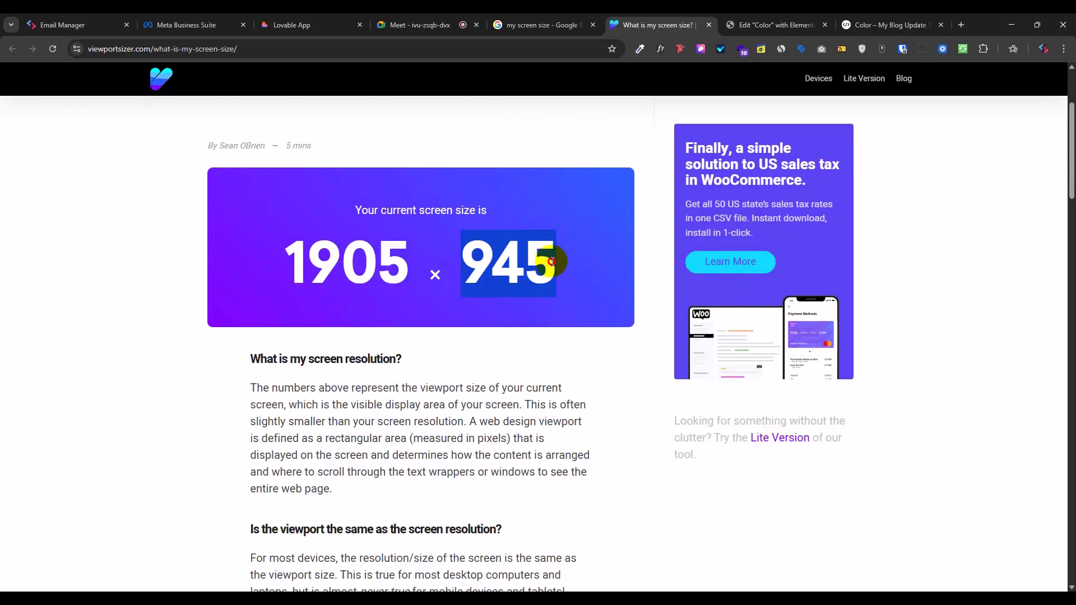
pyautogui.moveTo(285, 259); pyautogui.dragTo(569, 272)
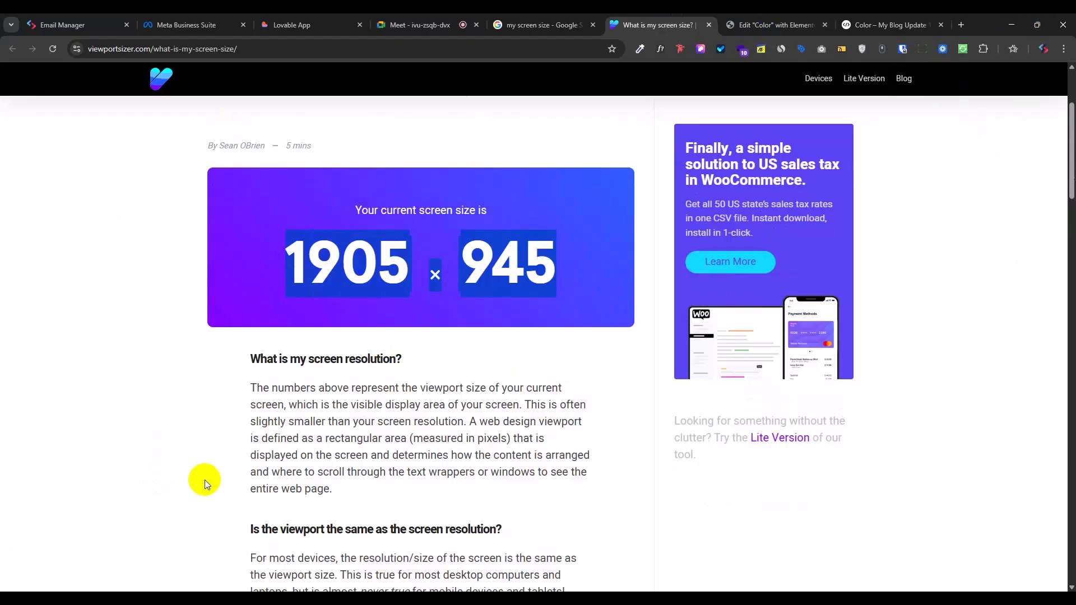
pyautogui.click(375, 370)
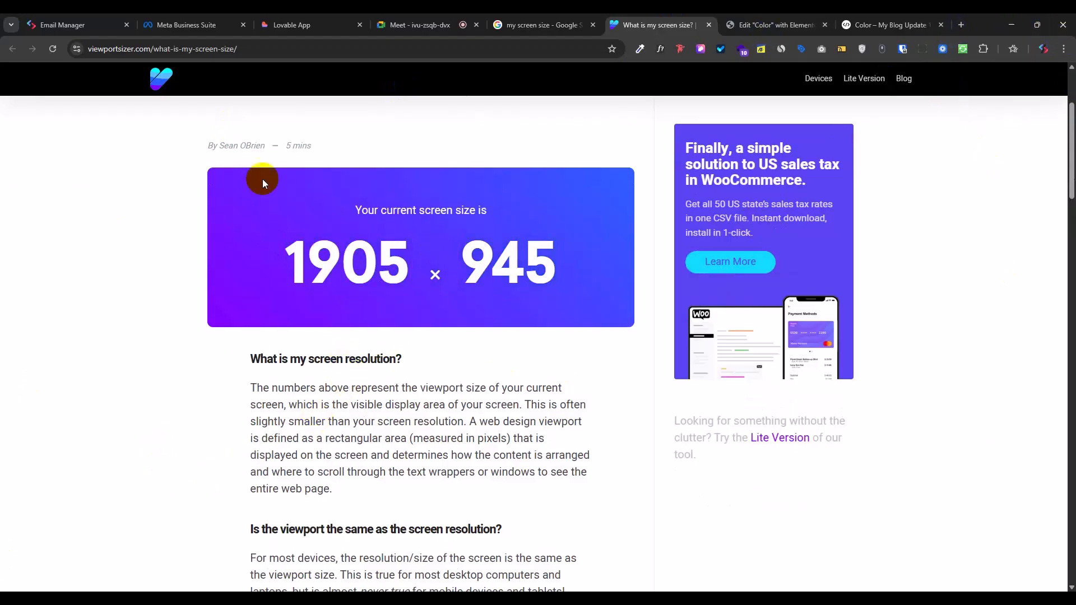
pyautogui.moveTo(289, 256); pyautogui.dragTo(329, 263)
pyautogui.moveTo(464, 259); pyautogui.dragTo(569, 263)
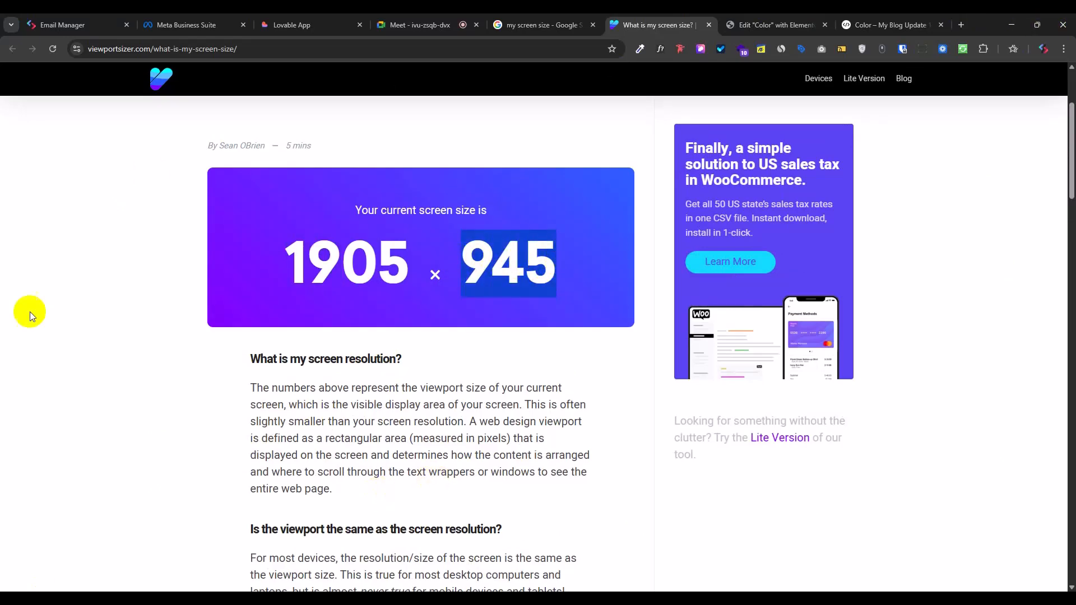
pyautogui.click(337, 319)
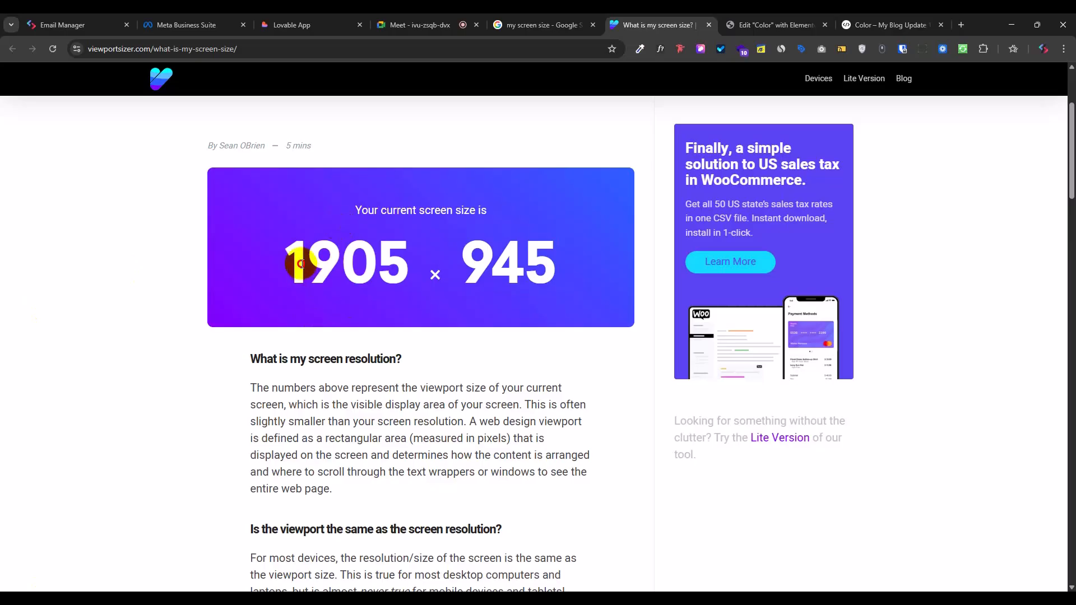
pyautogui.moveTo(300, 264); pyautogui.dragTo(456, 300)
pyautogui.click(478, 258)
pyautogui.moveTo(282, 272); pyautogui.dragTo(615, 309)
# Step: Inspect the live Color page in responsive mode with a shortened inspector, narrowing the preview to about 282 px and widening it to about 1880 px
pyautogui.click(891, 25)
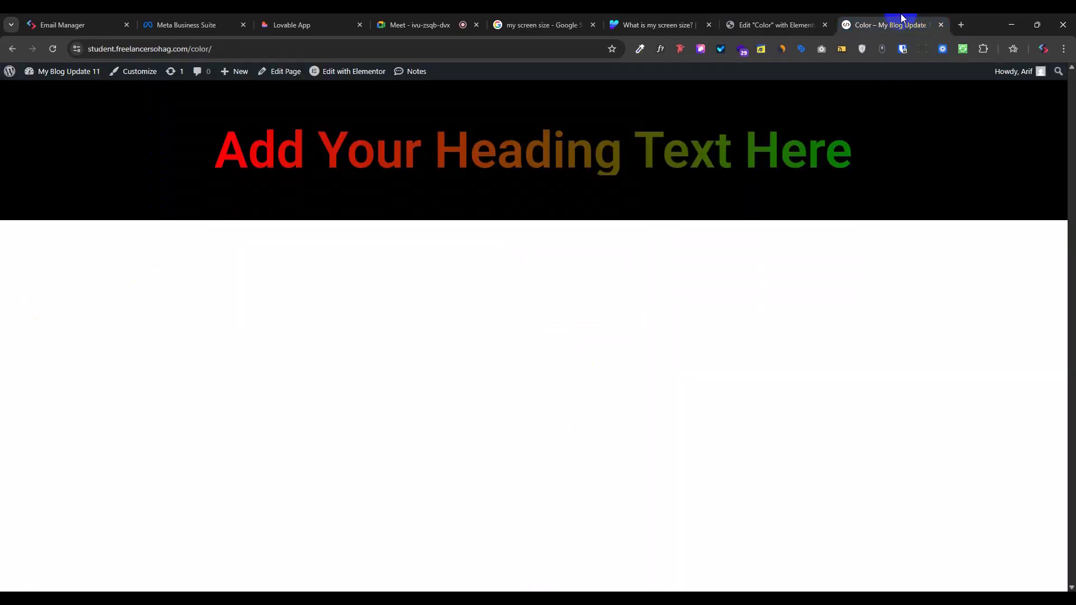
pyautogui.rightClick(537, 378)
pyautogui.click(580, 381)
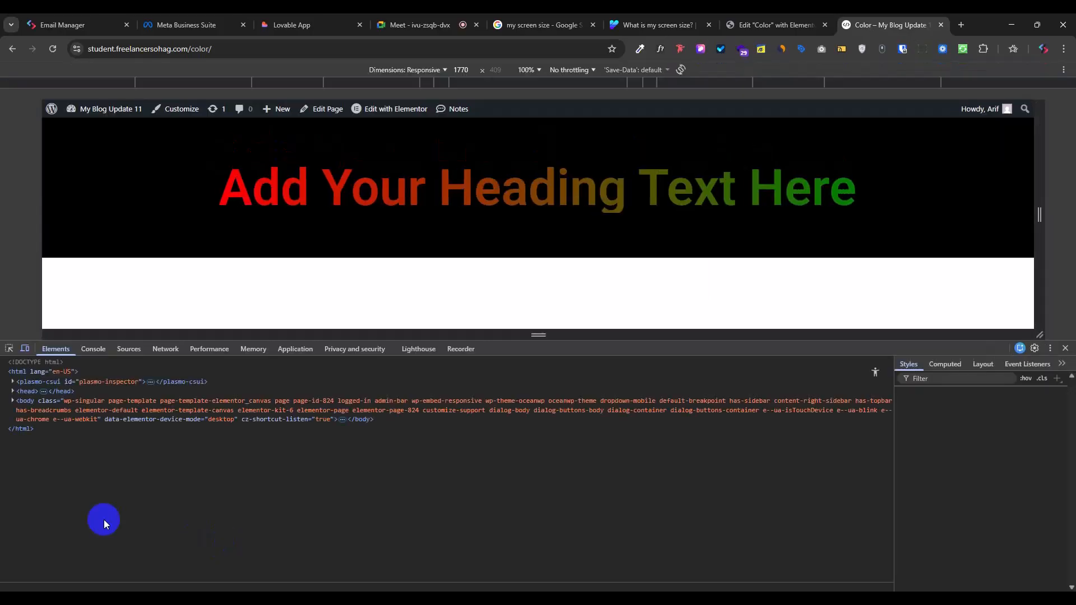
pyautogui.moveTo(872, 343); pyautogui.dragTo(868, 544)
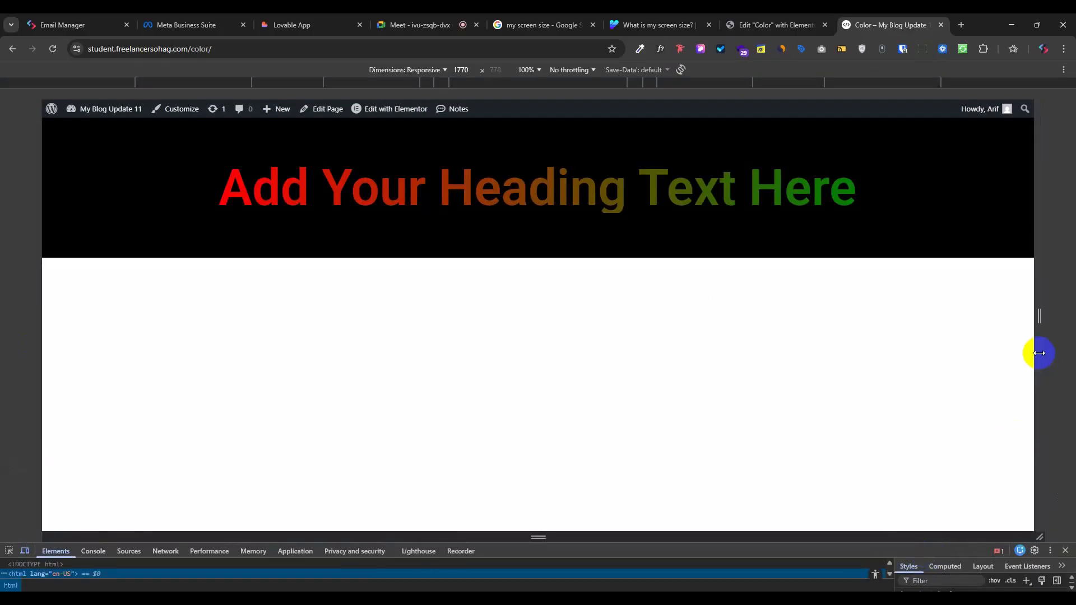
pyautogui.moveTo(1037, 352); pyautogui.dragTo(621, 465)
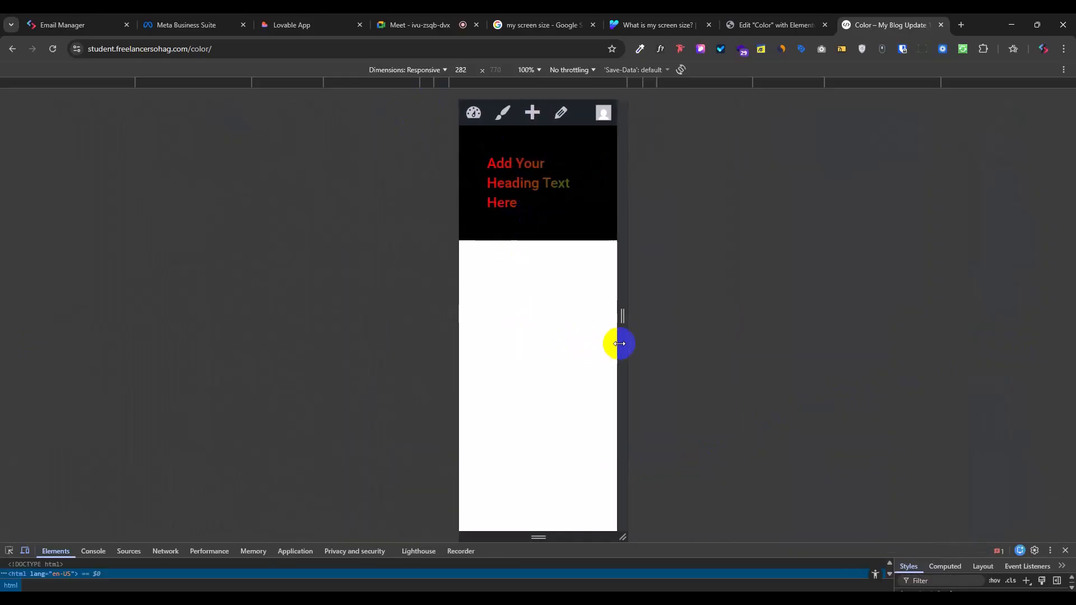
pyautogui.moveTo(619, 343); pyautogui.dragTo(1057, 412)
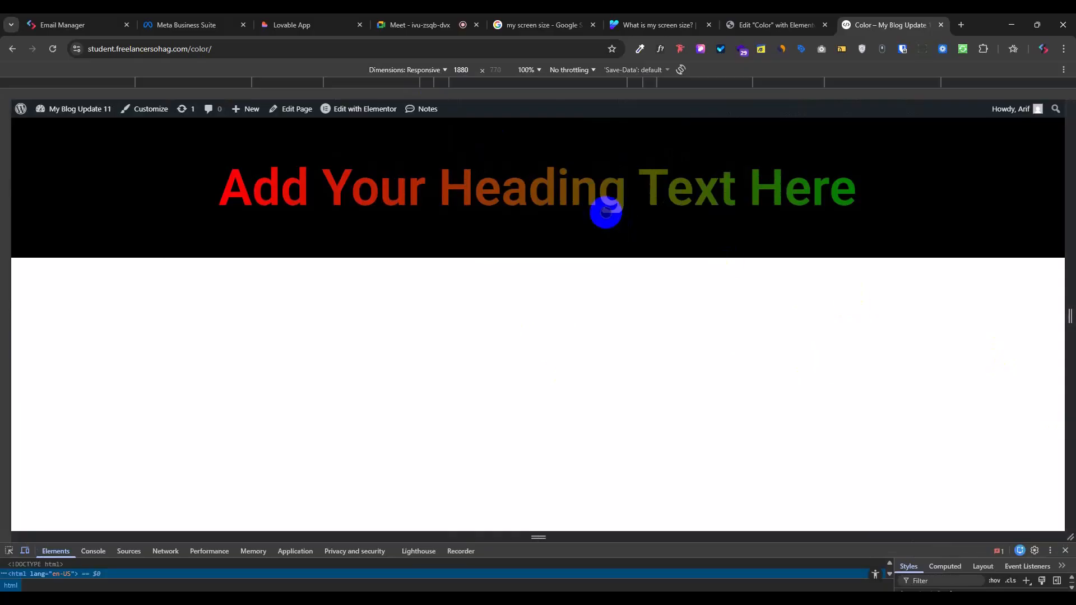
# Step: Return to the "What is my screen size?" page, highlight the full screen size reading again, and clear the selection
pyautogui.click(645, 21)
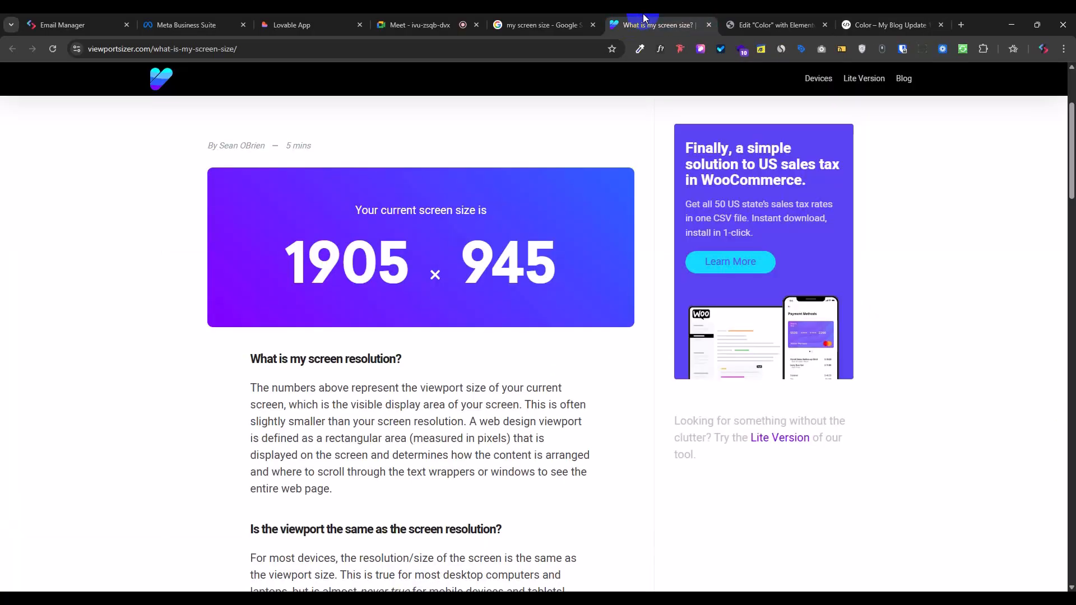
pyautogui.click(283, 271)
pyautogui.moveTo(289, 258); pyautogui.dragTo(475, 269)
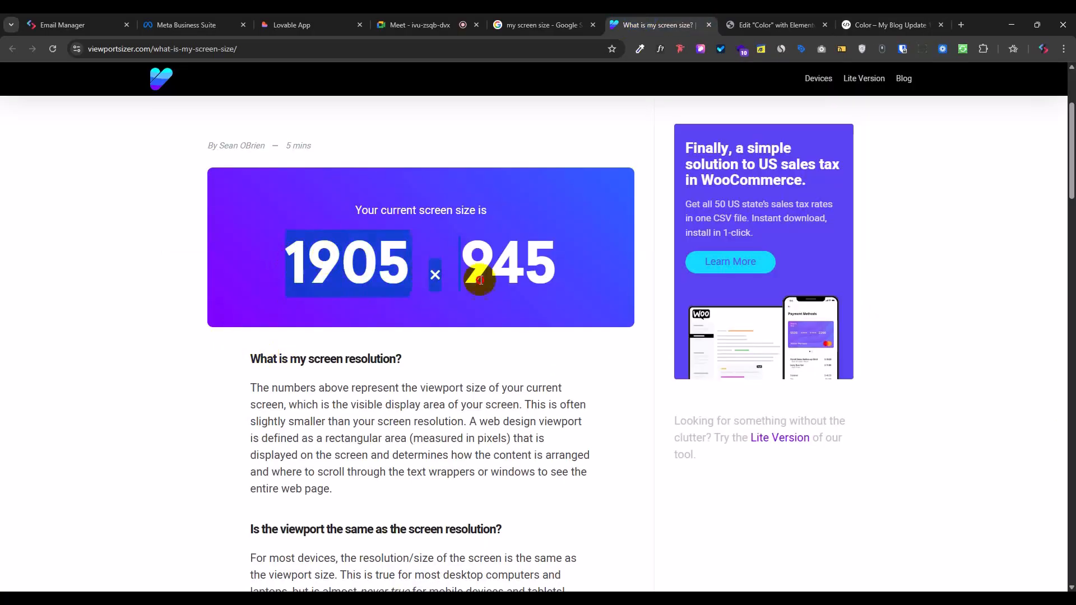
pyautogui.click(402, 421)
pyautogui.click(317, 293)
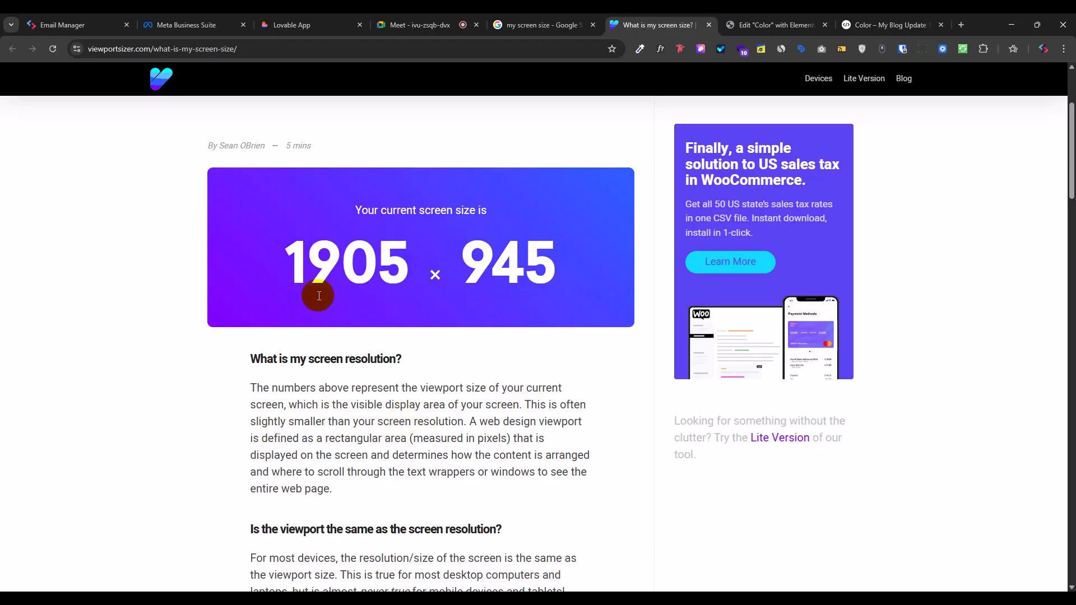
pyautogui.moveTo(288, 257); pyautogui.dragTo(521, 283)
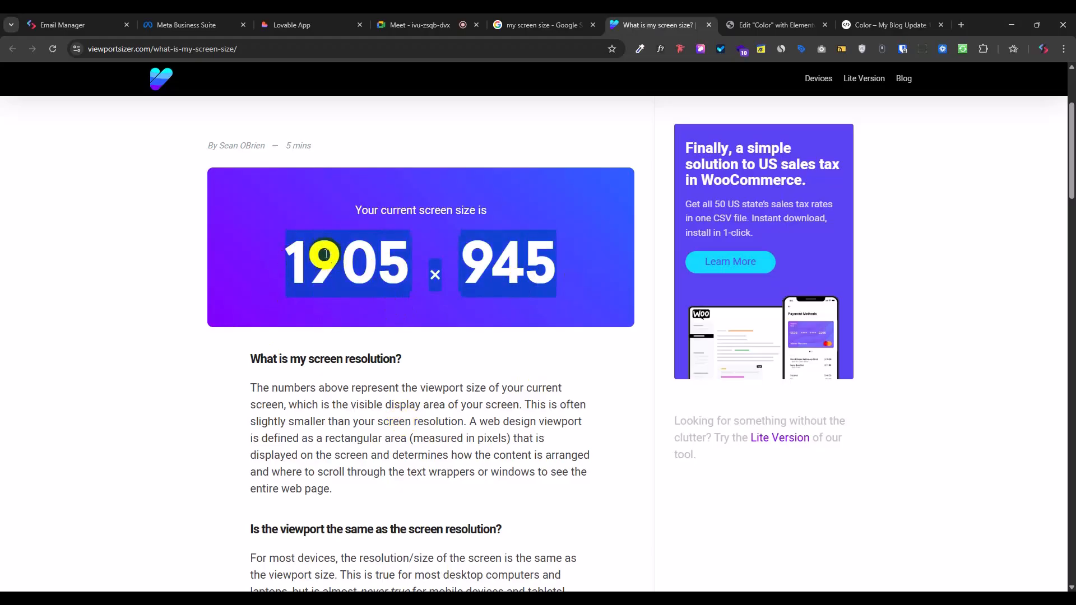
pyautogui.moveTo(287, 263); pyautogui.dragTo(589, 265)
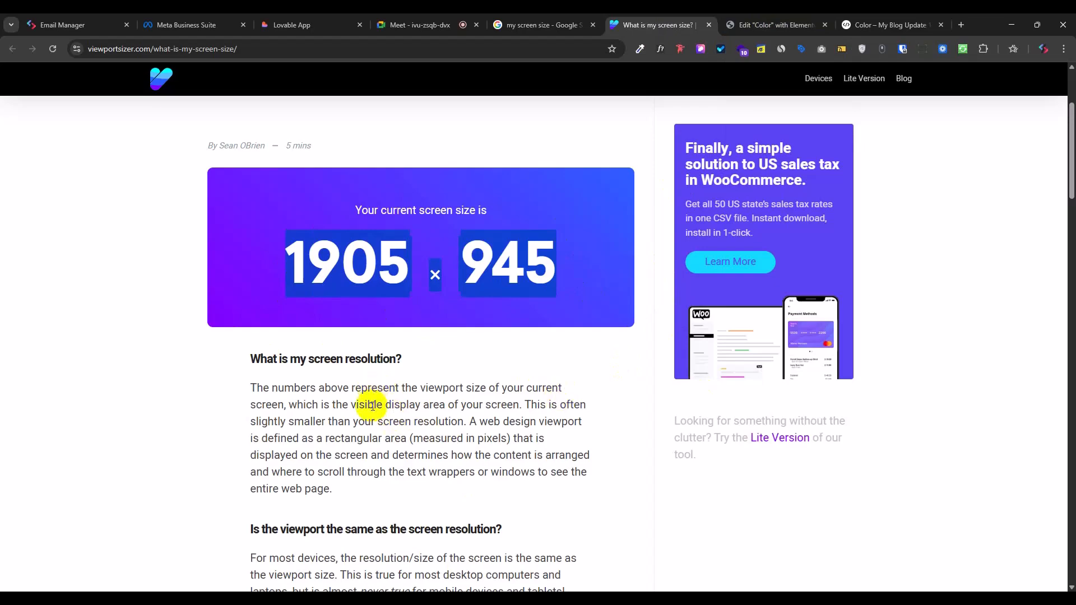
pyautogui.moveTo(368, 359); pyautogui.dragTo(391, 359)
pyautogui.click(391, 358)
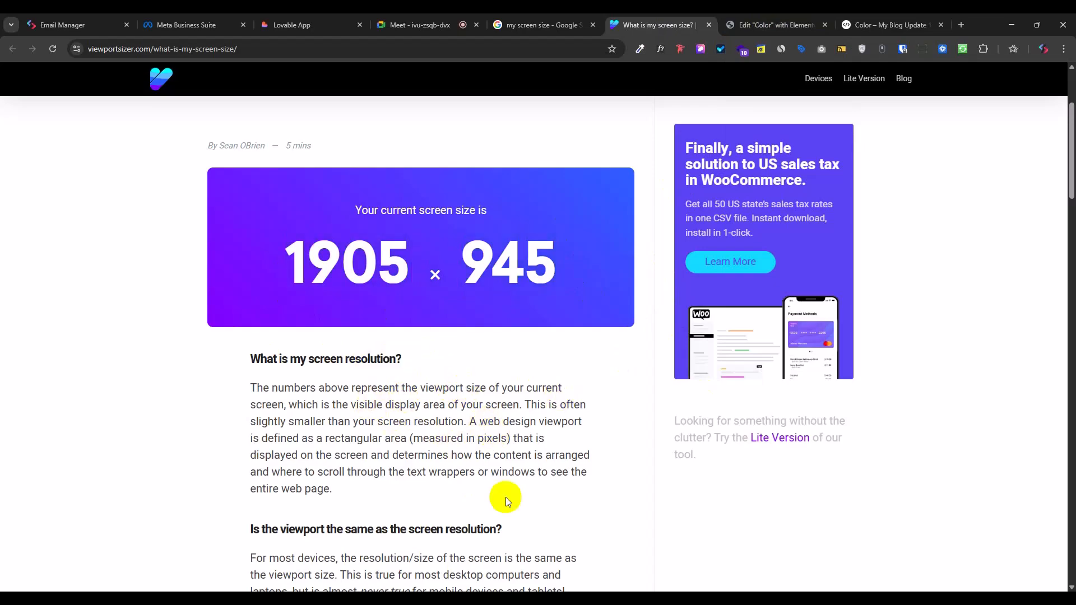
# Step: Close the "What is my screen size?", Elementor editor and live Color page tabs
pyautogui.click(558, 22)
pyautogui.click(695, 25)
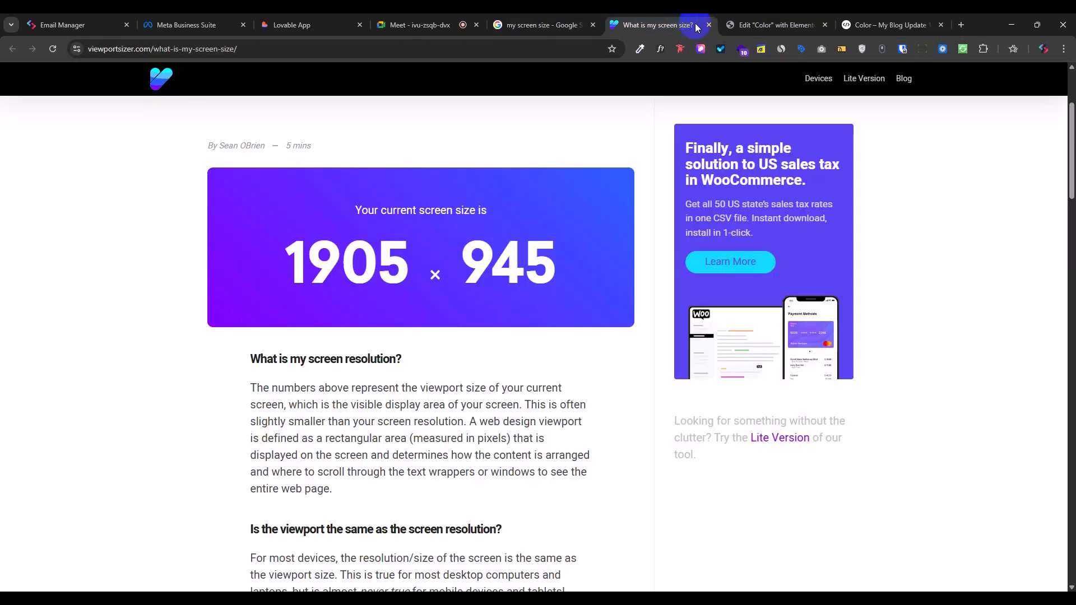
pyautogui.click(709, 24)
pyautogui.click(710, 25)
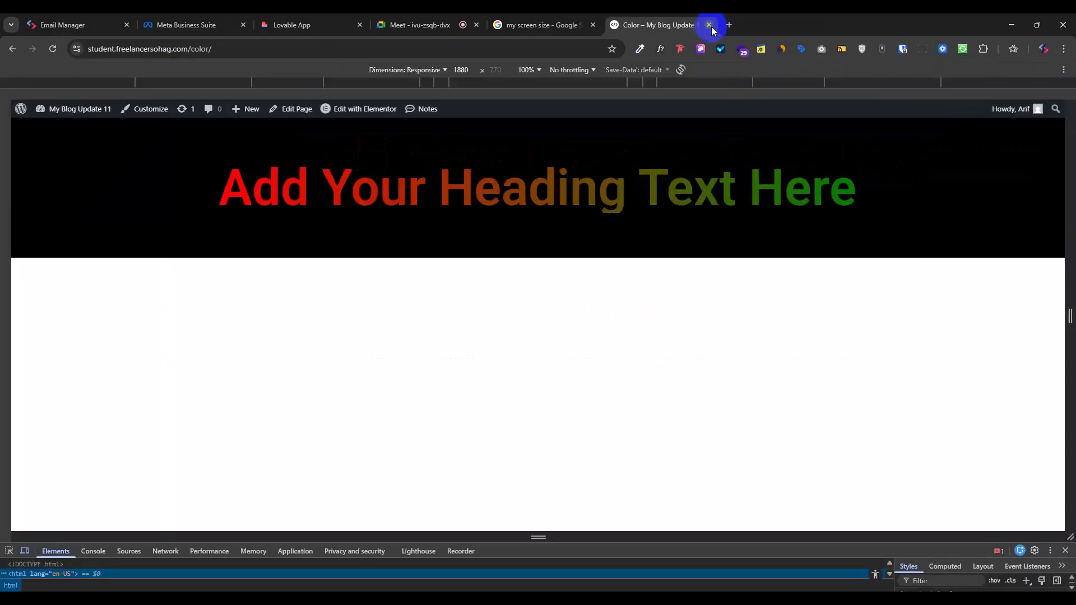
pyautogui.click(709, 24)
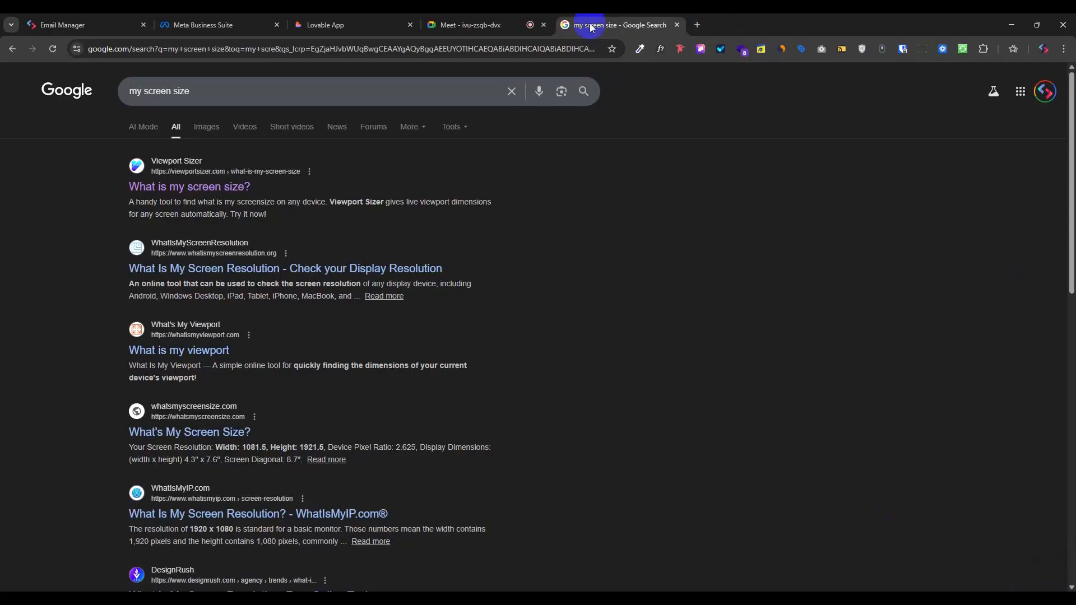
# Step: View the Lovable App page's Our Services and hero sections, and switch to the Meet tab
pyautogui.click(339, 21)
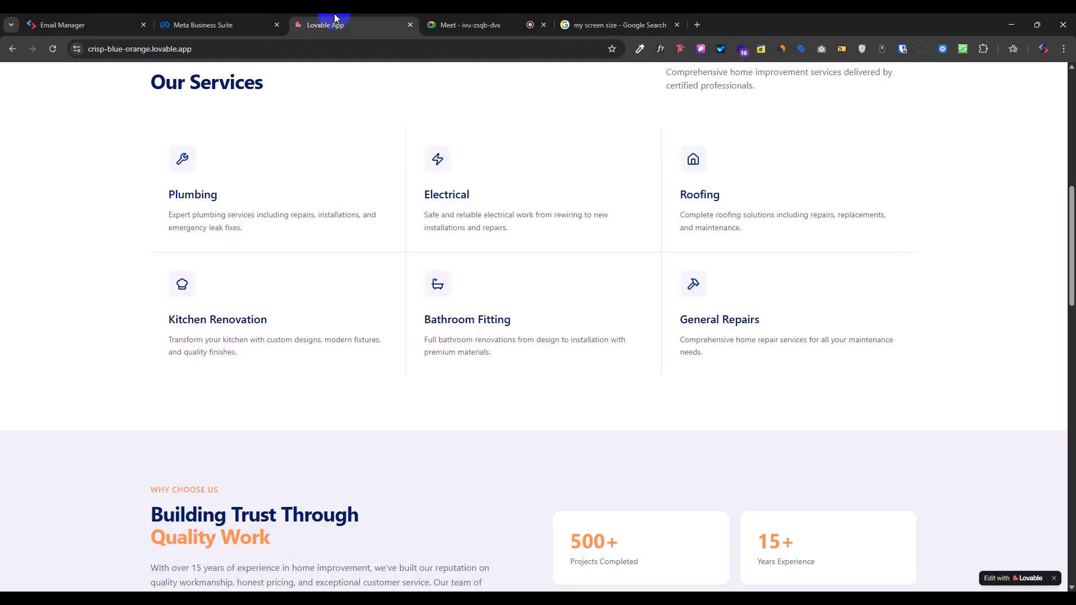
pyautogui.click(597, 19)
pyautogui.click(373, 17)
pyautogui.scroll(9, 548, 350)
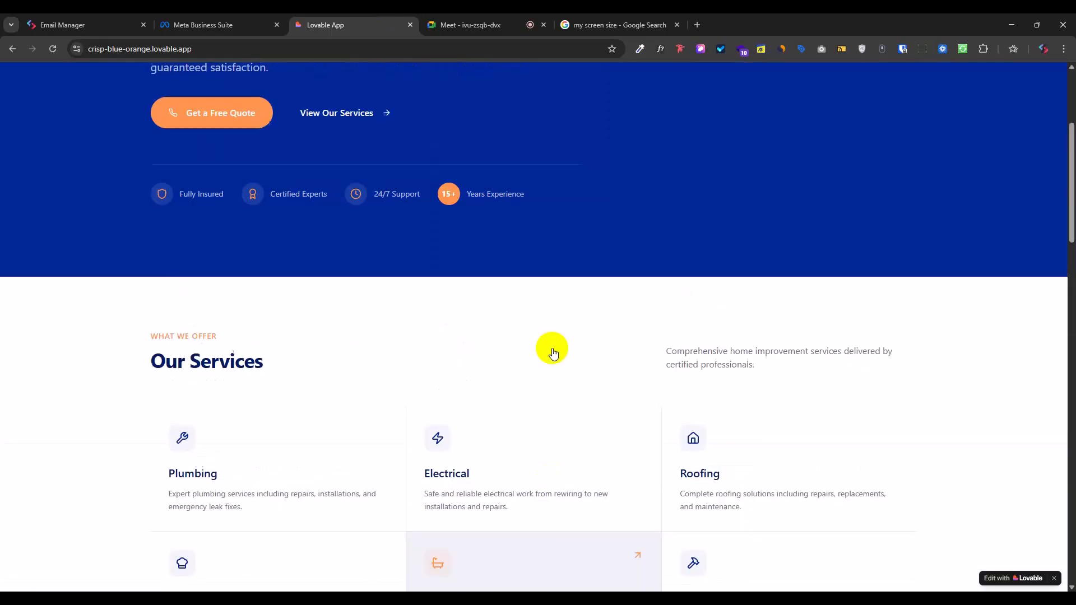
pyautogui.click(461, 23)
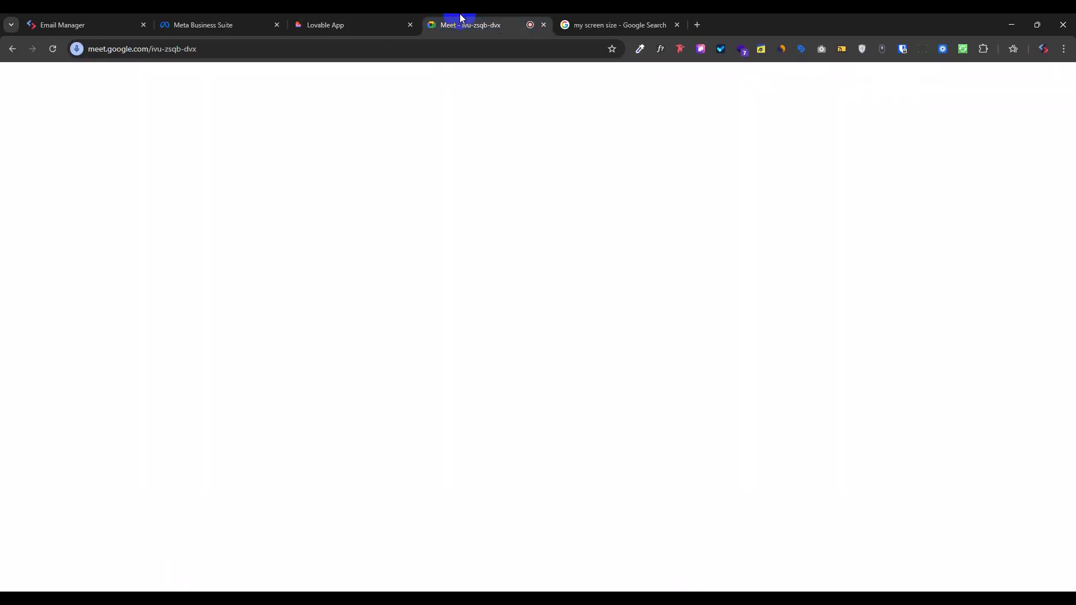